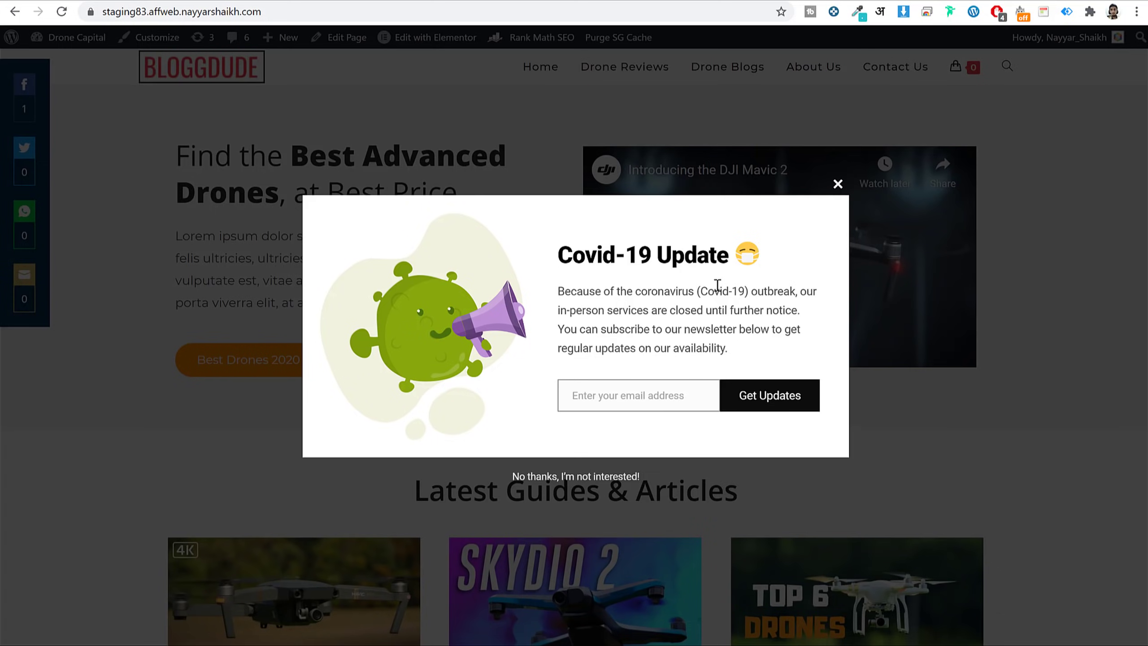
# Step: Dismiss the home page's Covid-19 pop-up, then open Drone Reviews and reload it, dismissing the pop-up after each load
pyautogui.click(838, 186)
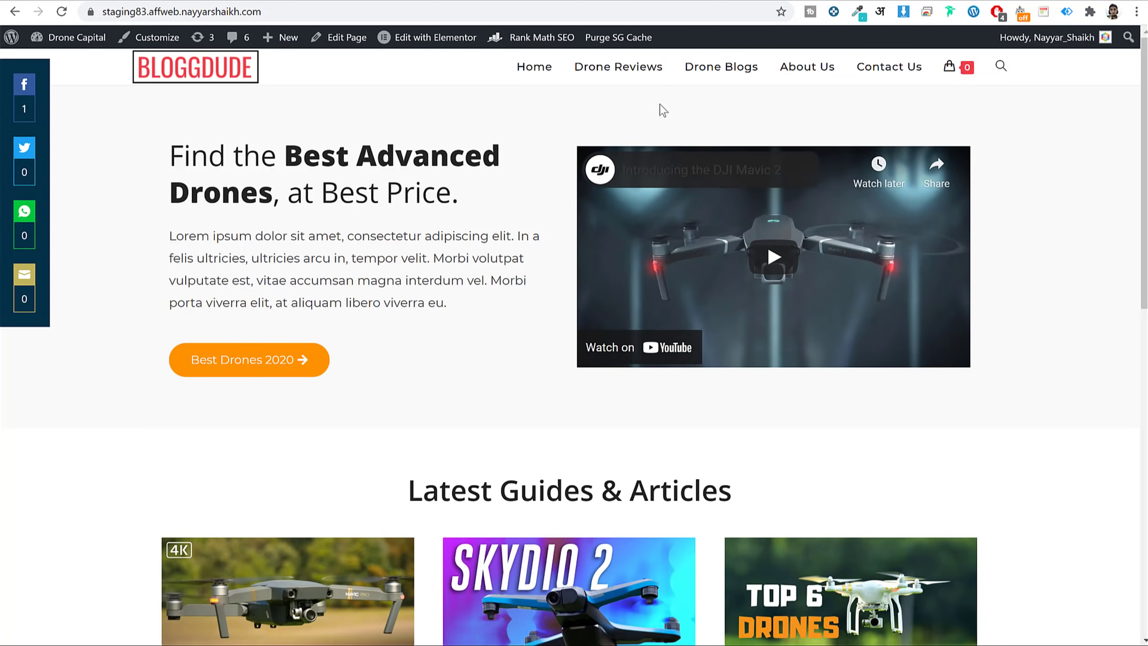
pyautogui.click(632, 68)
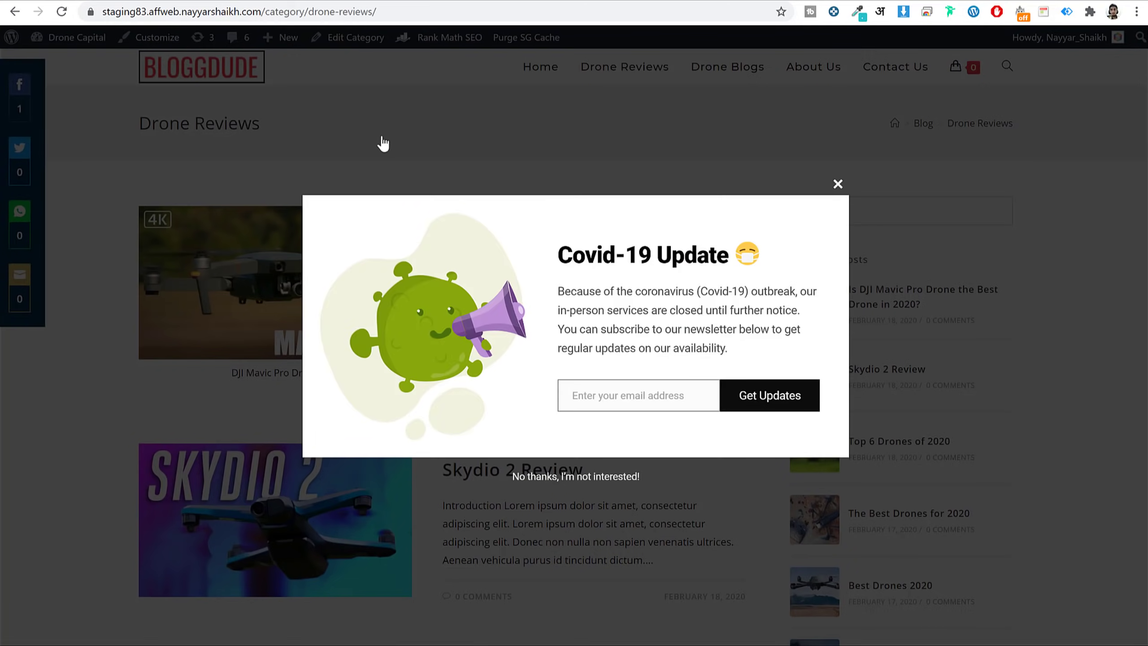
pyautogui.click(836, 183)
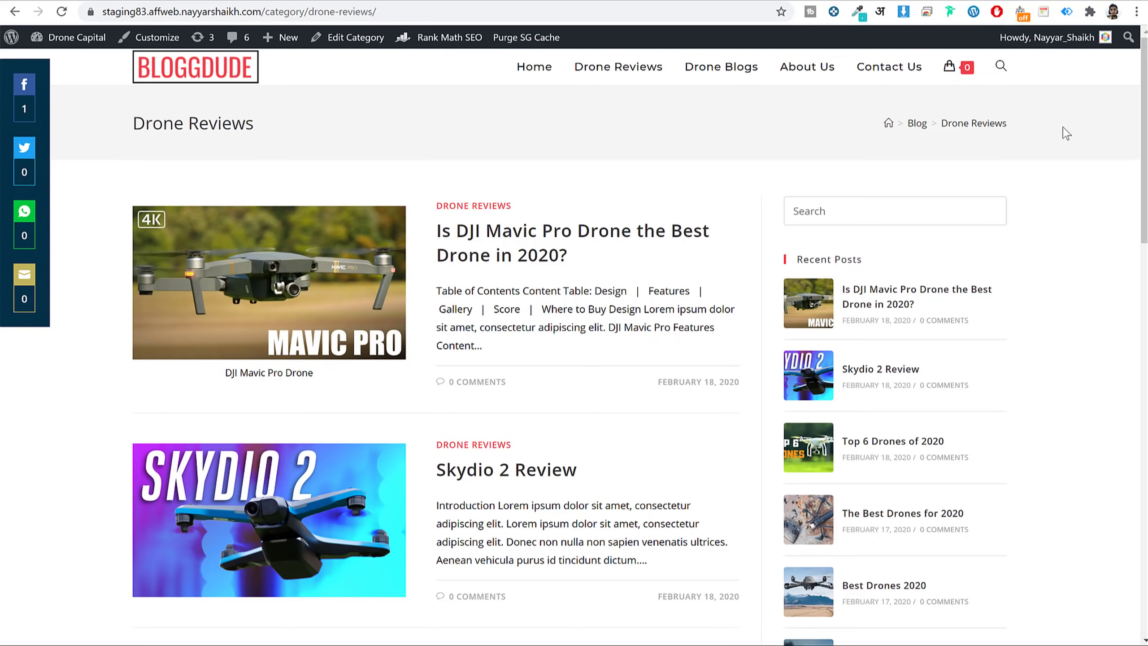
pyautogui.click(62, 11)
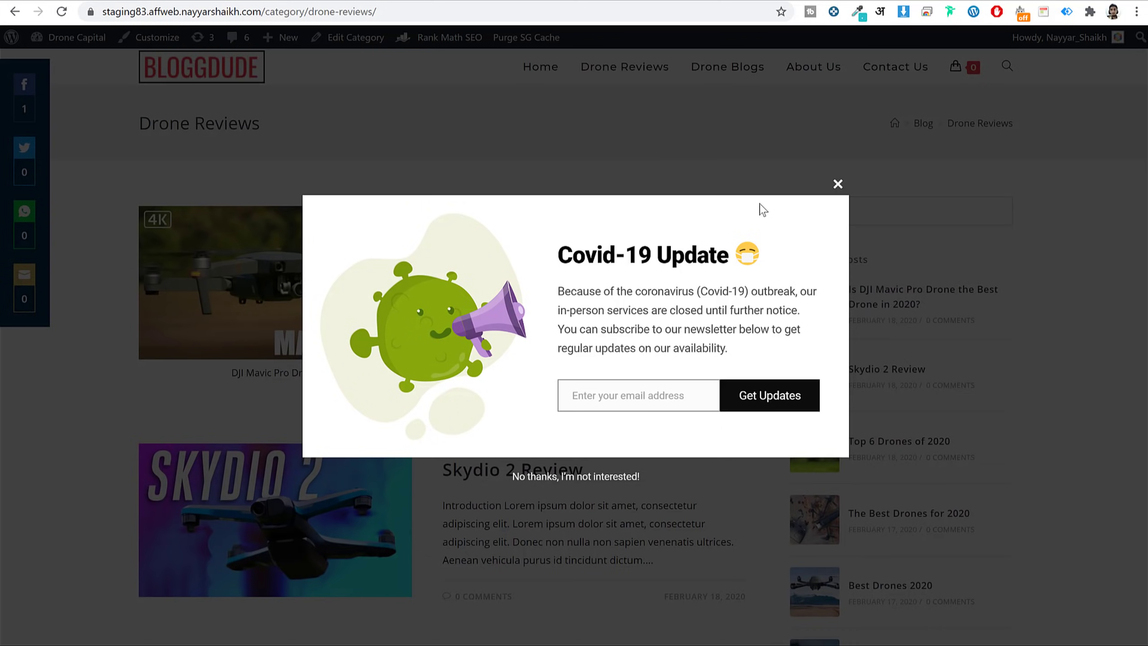
pyautogui.click(838, 183)
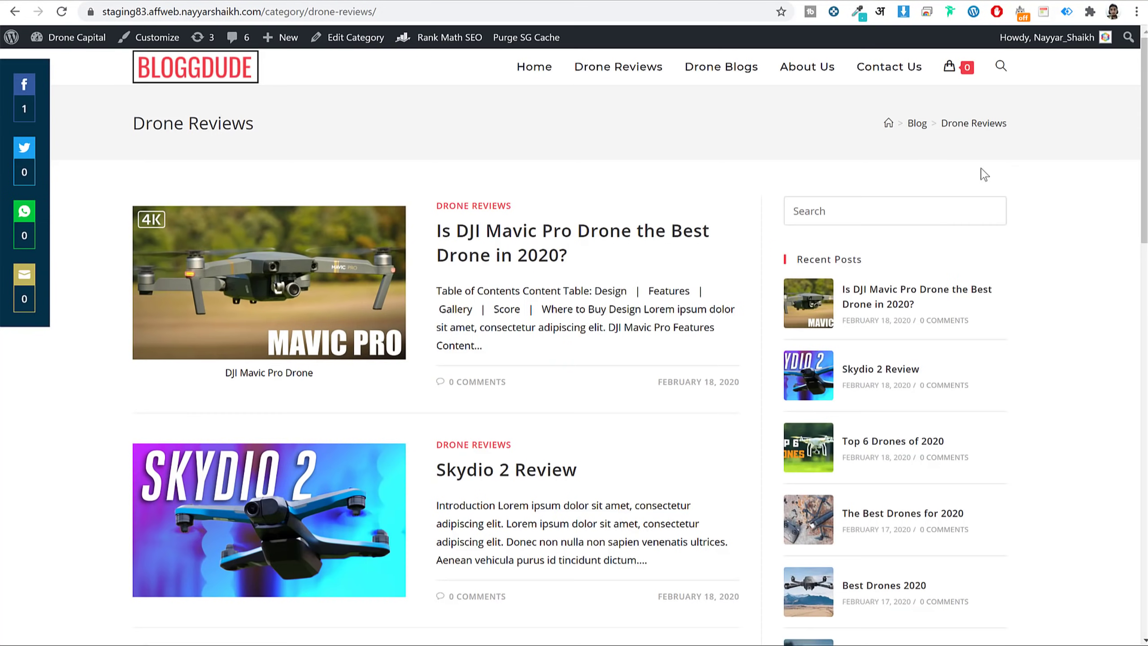
# Step: Look through the Drone Reviews page, examining its post list, sidebar widgets and floating social share bar
pyautogui.scroll(-15, 1064, 200)
pyautogui.scroll(7, 1065, 201)
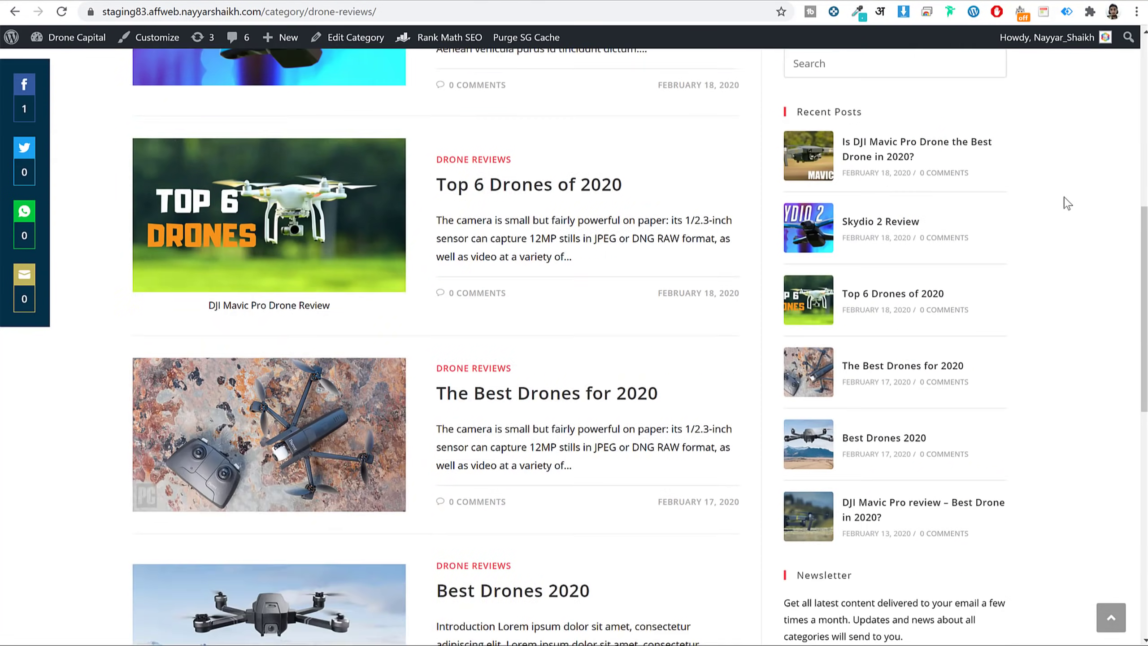
pyautogui.scroll(8, 1067, 203)
pyautogui.scroll(-6, 1069, 204)
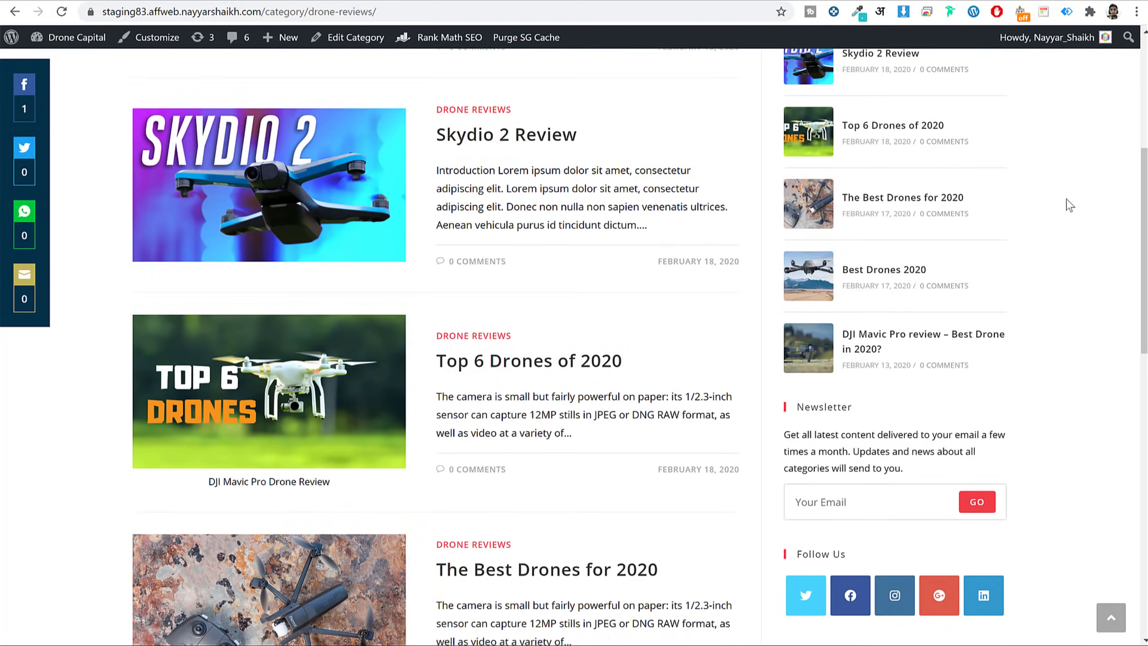
pyautogui.scroll(-7, 1070, 204)
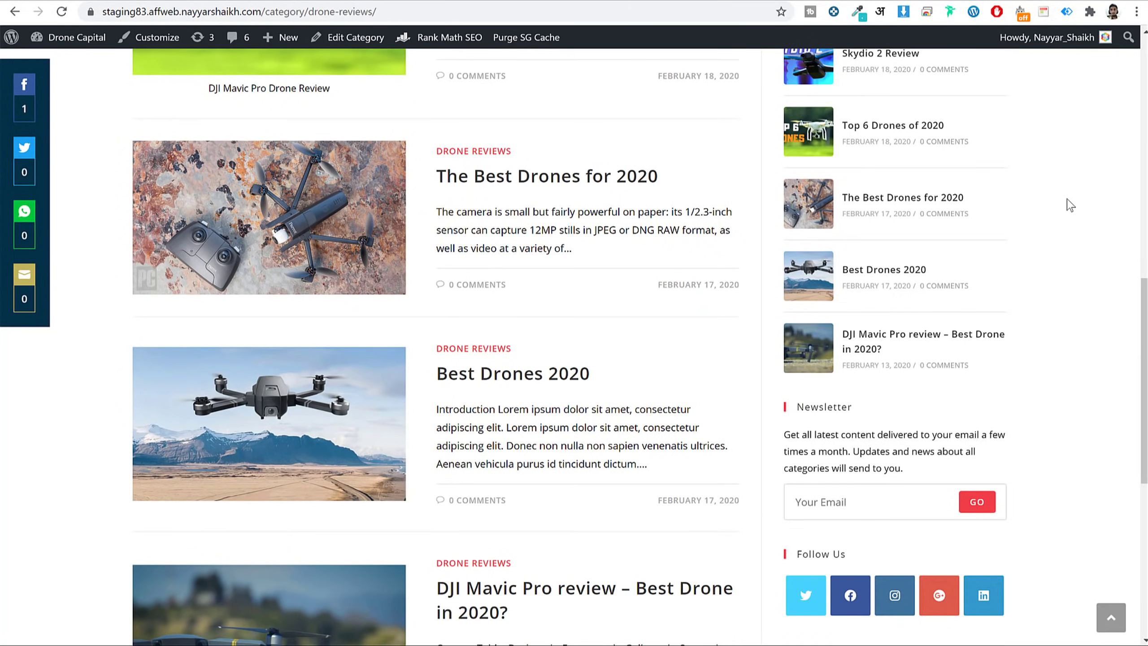
pyautogui.scroll(14, 1070, 205)
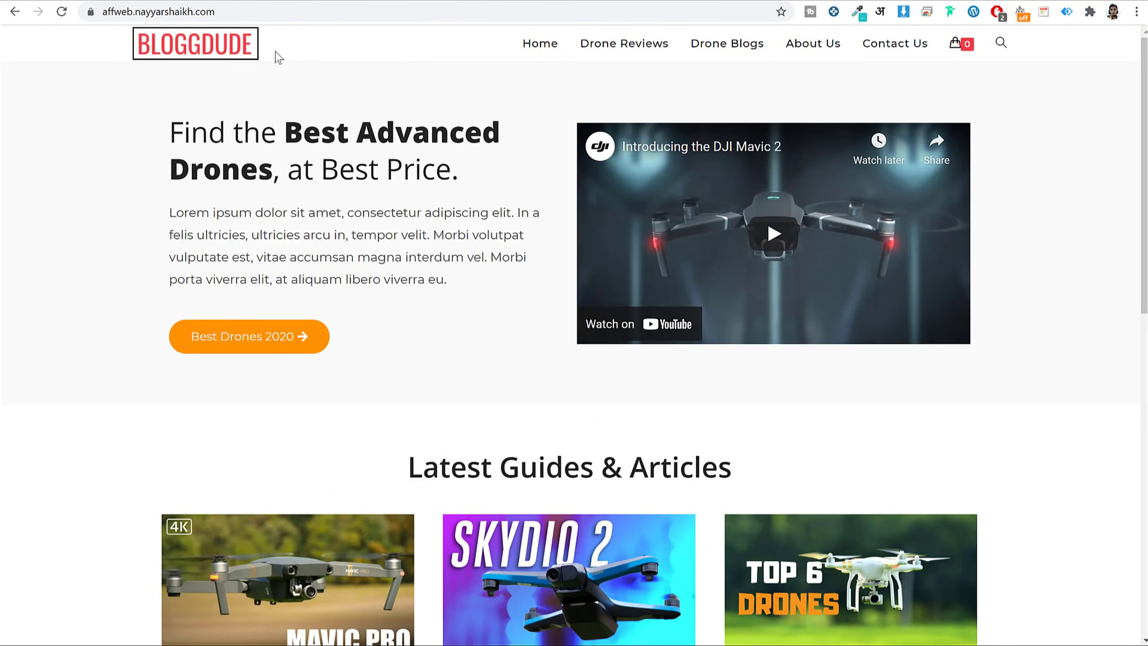
# Step: Open the WordPress admin of affweb.nayyarshaikh.com and search the plugins available to add for "hustle"
pyautogui.click(351, 13)
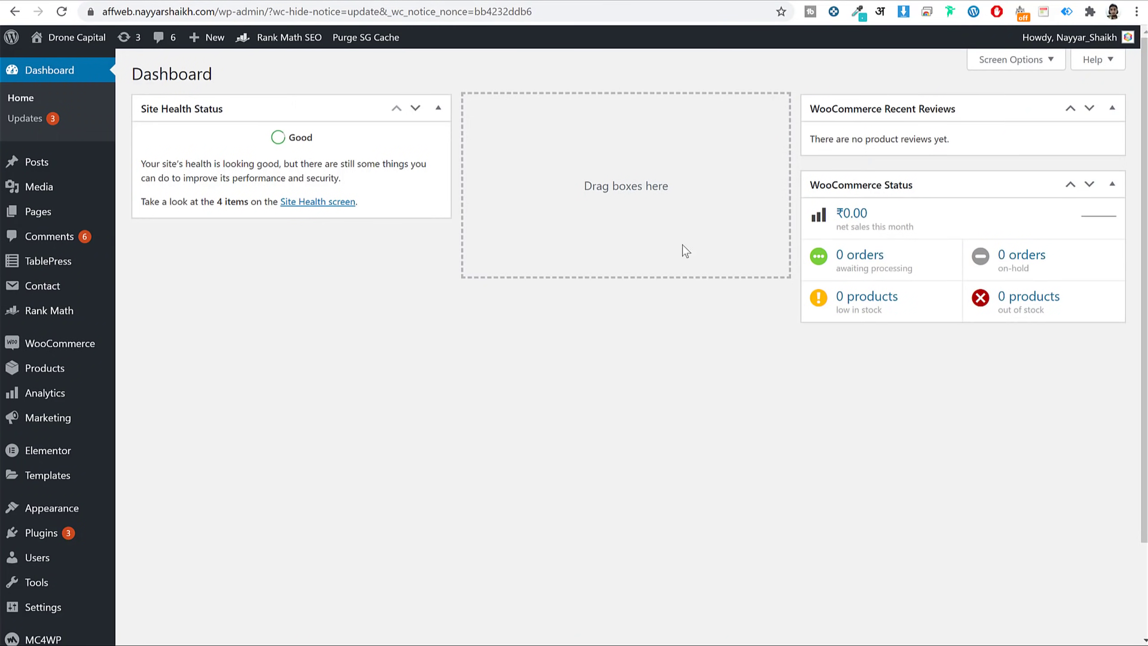
pyautogui.click(58, 538)
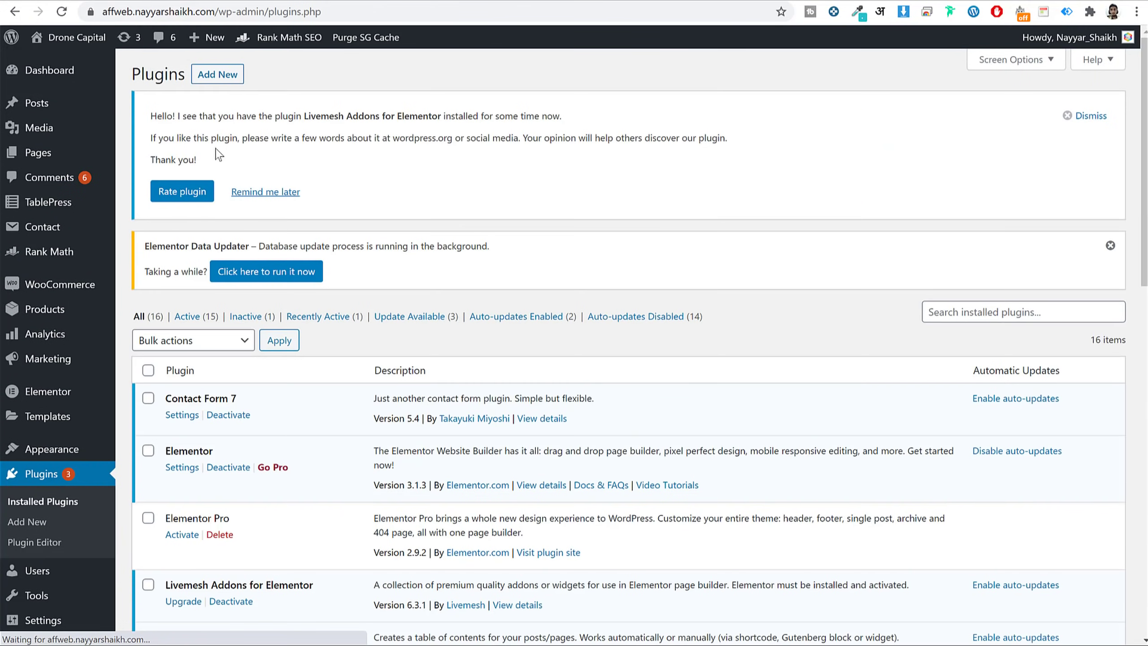
pyautogui.click(226, 76)
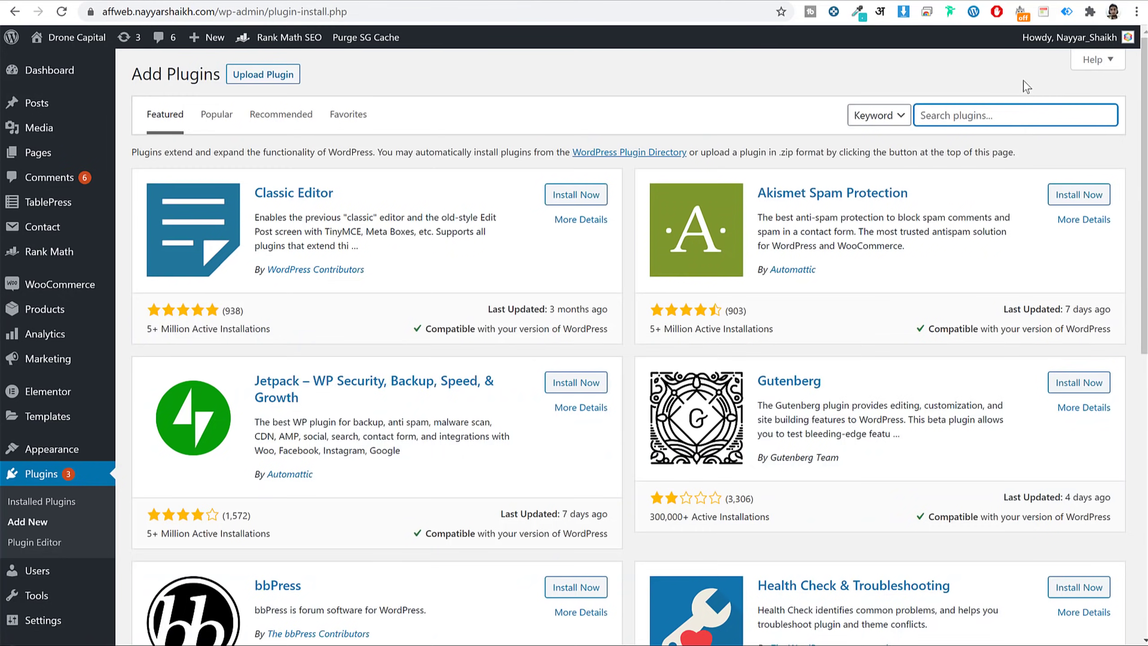
pyautogui.write('hustle')
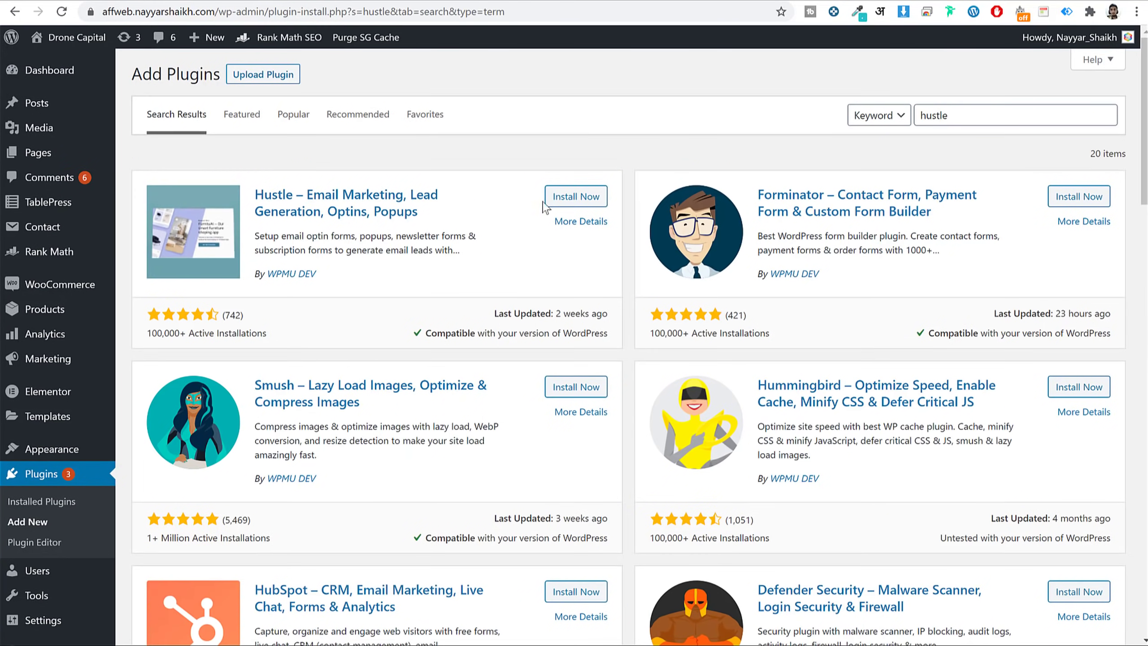
# Step: Install and activate the plugin Hustle – Email Marketing, Lead Generation, Optins, Popups by WPMU DEV
pyautogui.click(576, 197)
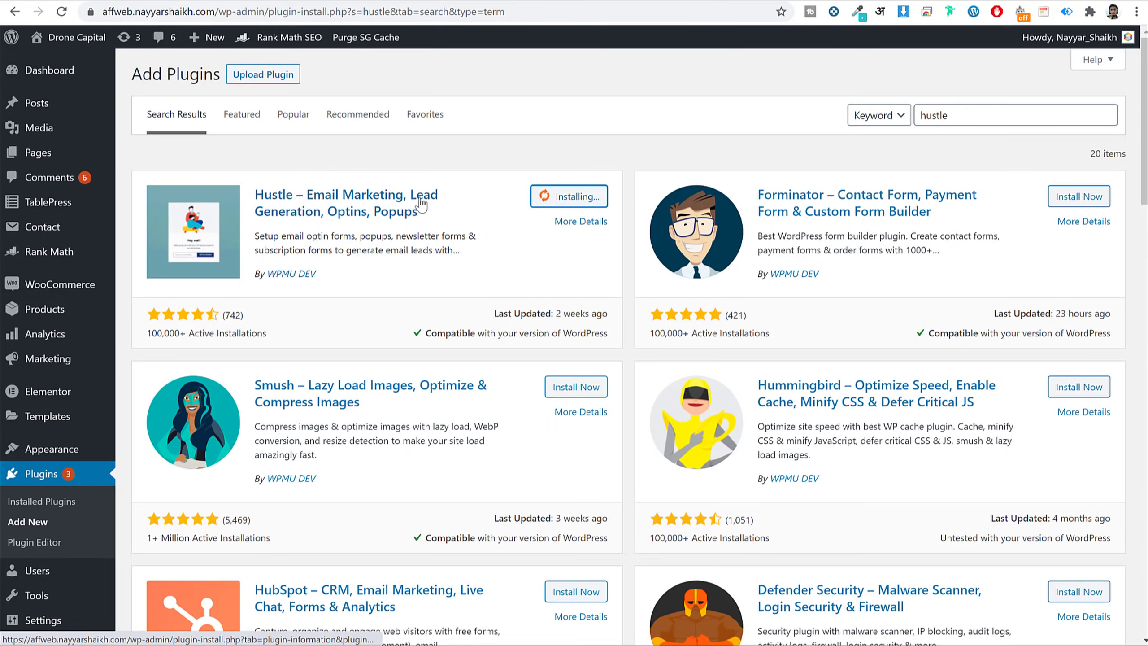
pyautogui.moveTo(333, 276); pyautogui.dragTo(275, 286)
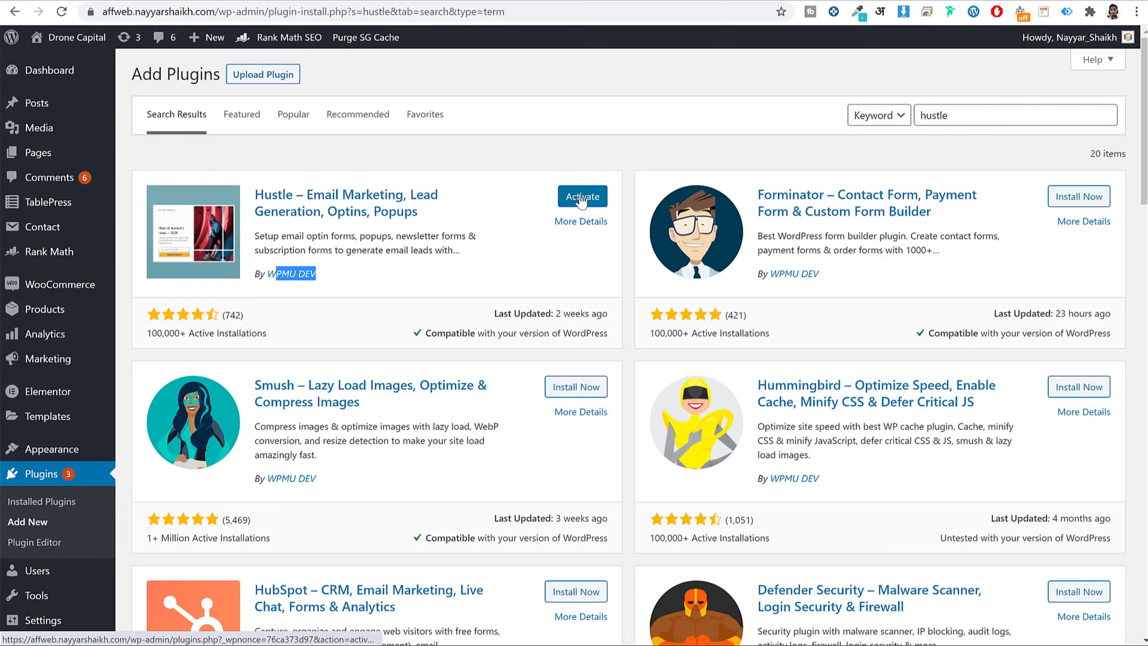
pyautogui.click(588, 199)
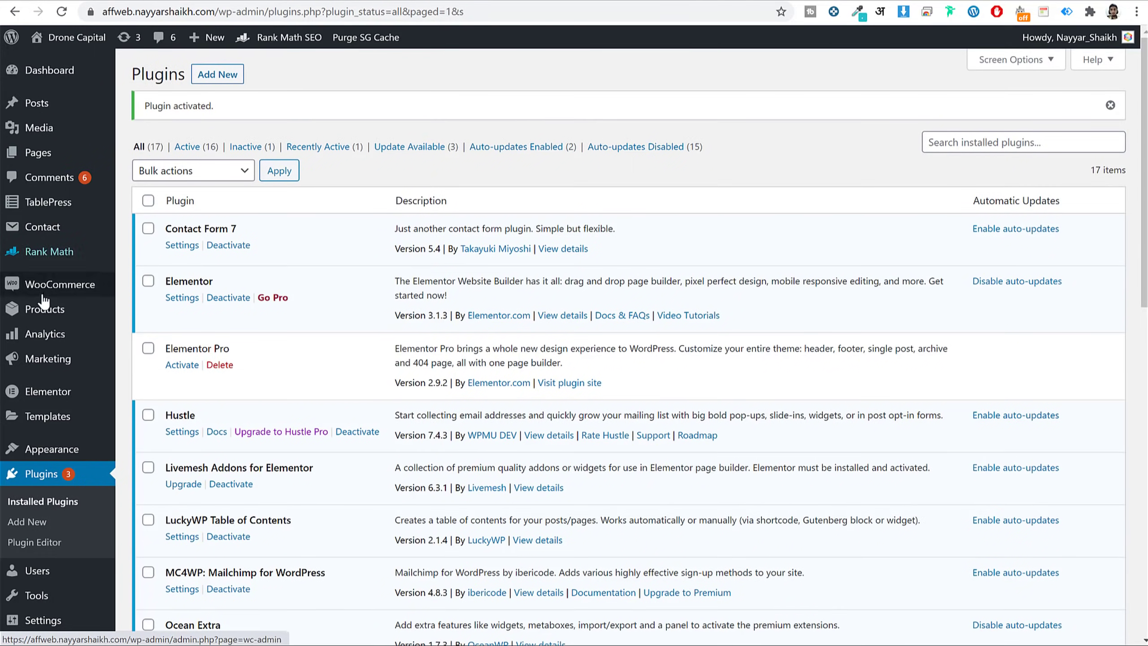
# Step: Open the Hustle dashboard and start its welcome setup up to the module choice
pyautogui.scroll(-5, 58, 377)
pyautogui.scroll(-3, 60, 379)
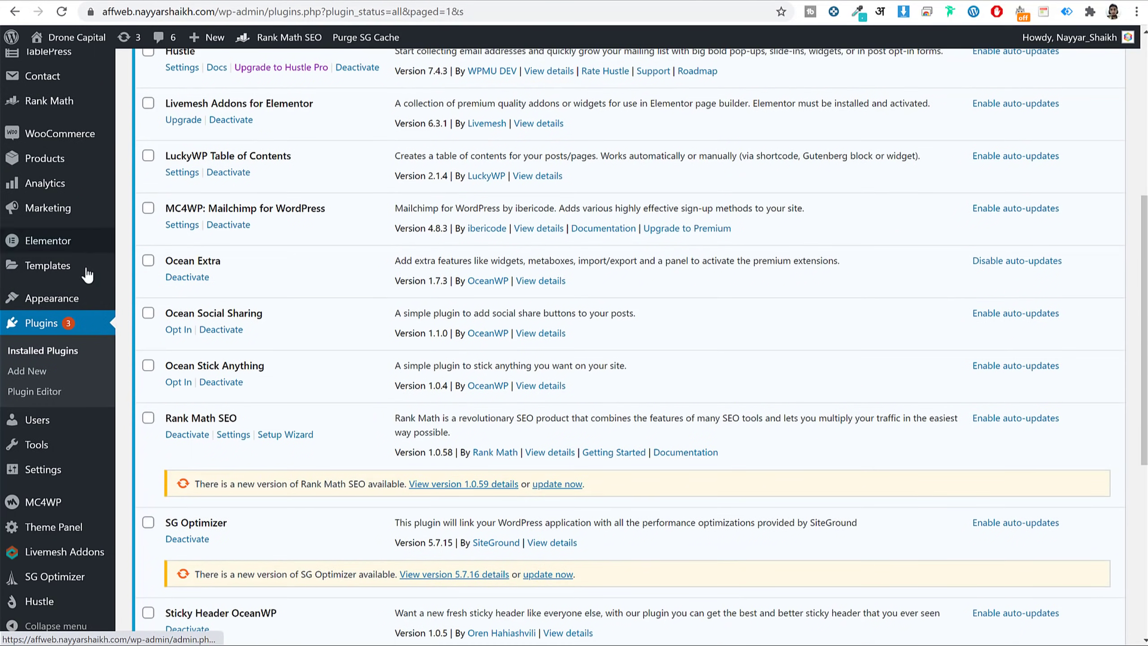
pyautogui.moveTo(47, 608)
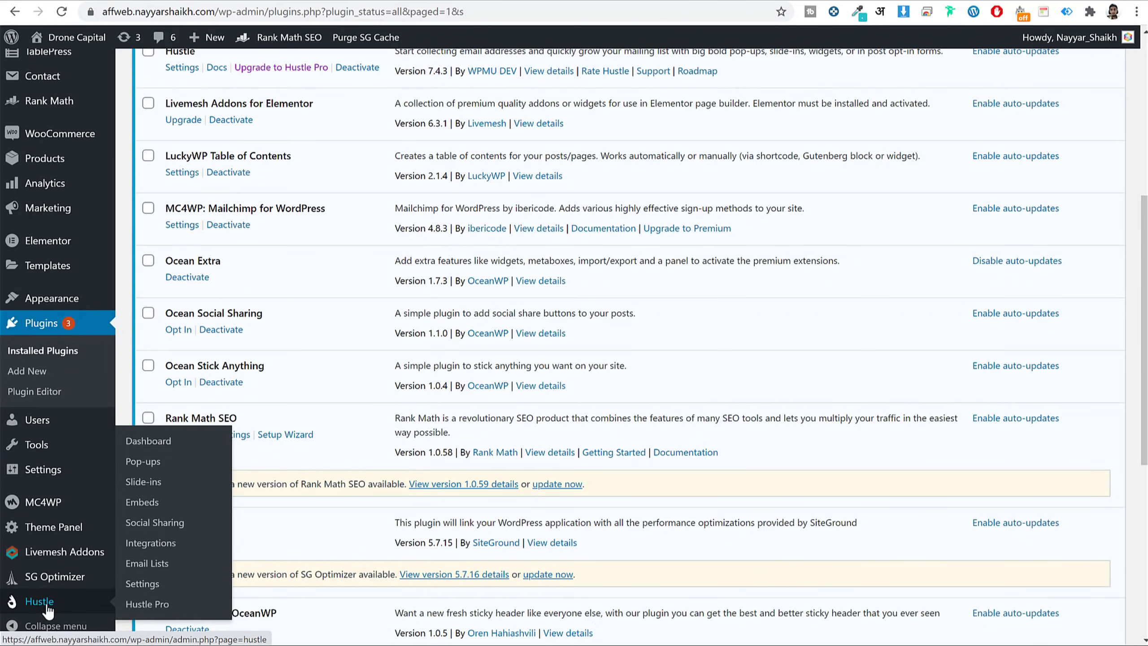
pyautogui.click(52, 605)
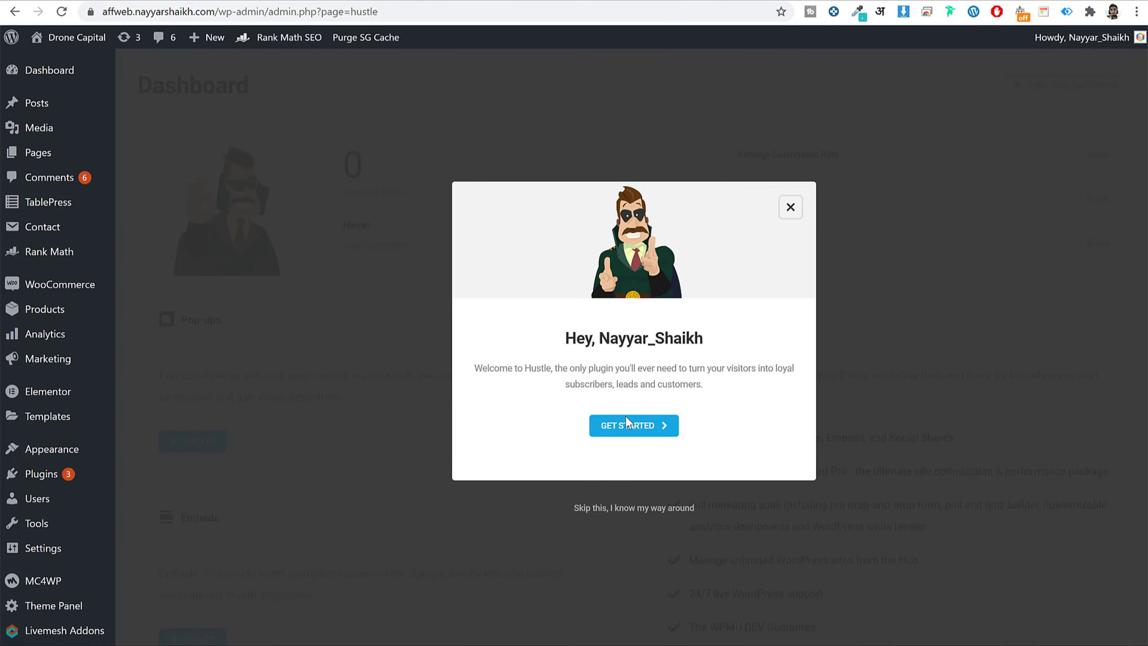
pyautogui.click(660, 430)
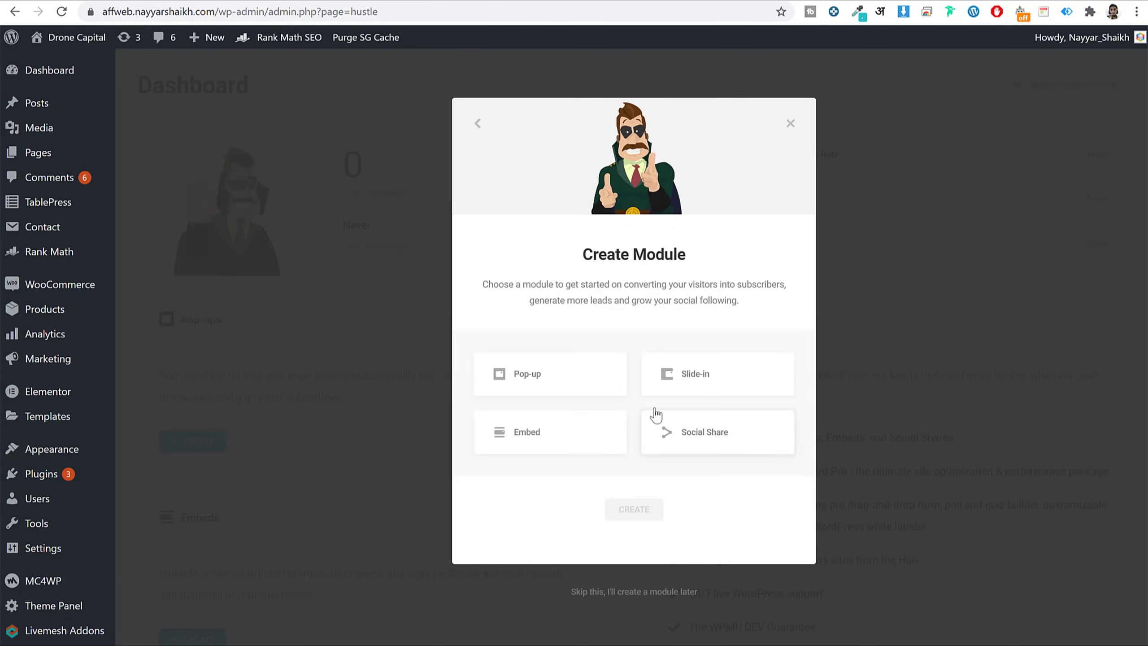
# Step: Create a Pop-up module named "SEO Newsletter" with the Email Opt-in type and proceed to choosing a template
pyautogui.click(565, 377)
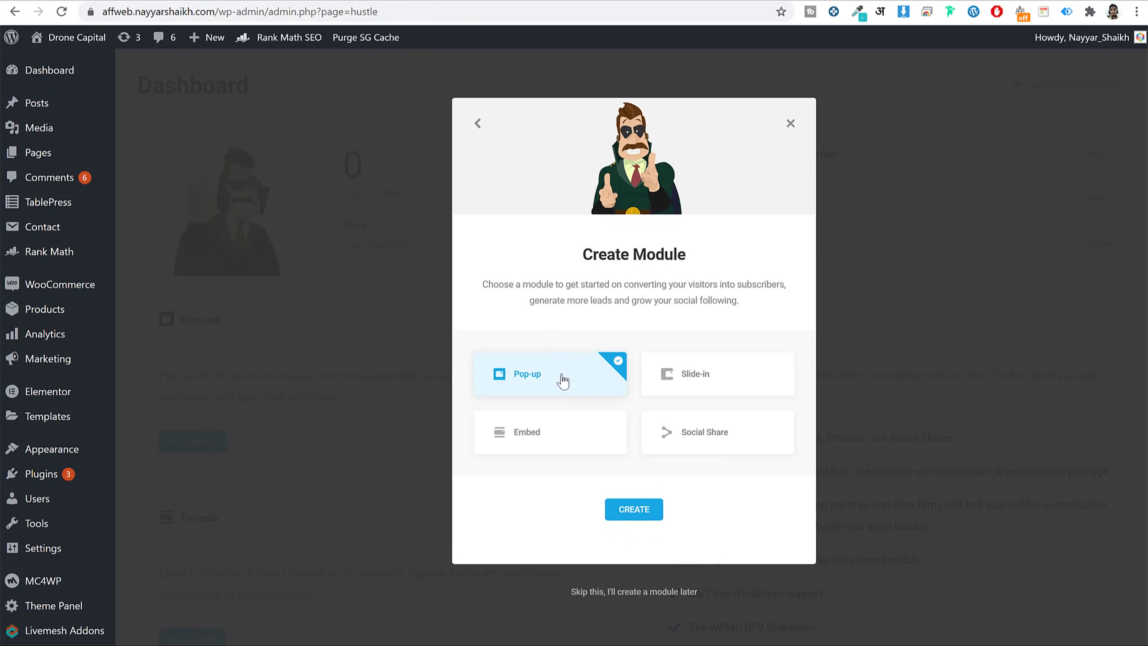
pyautogui.click(746, 380)
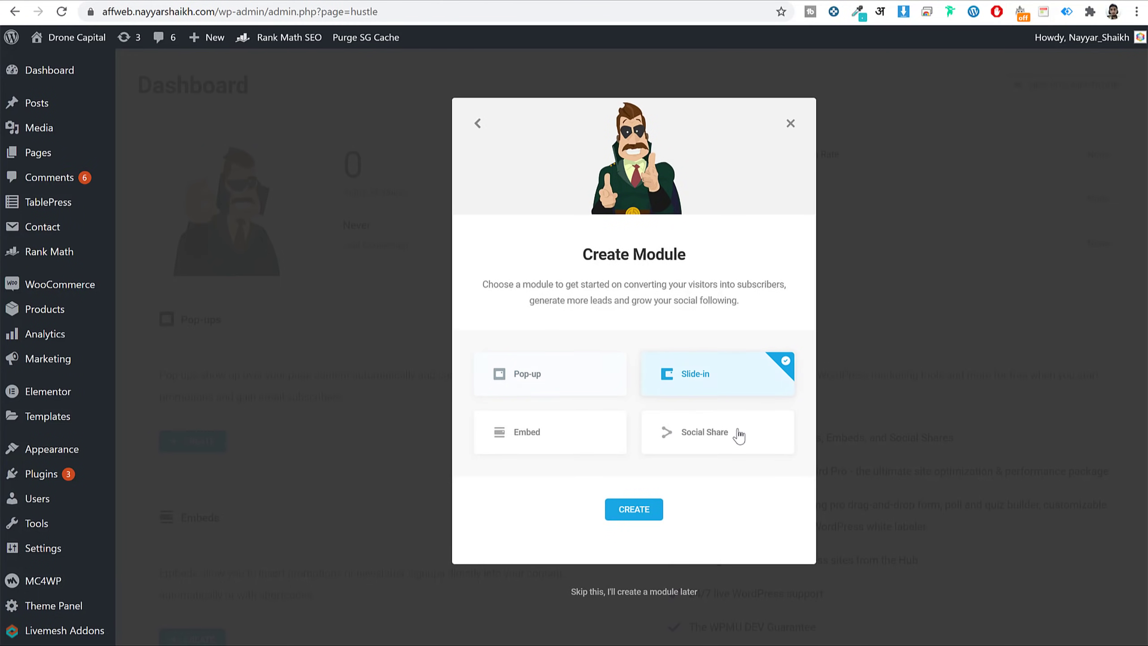
pyautogui.click(739, 435)
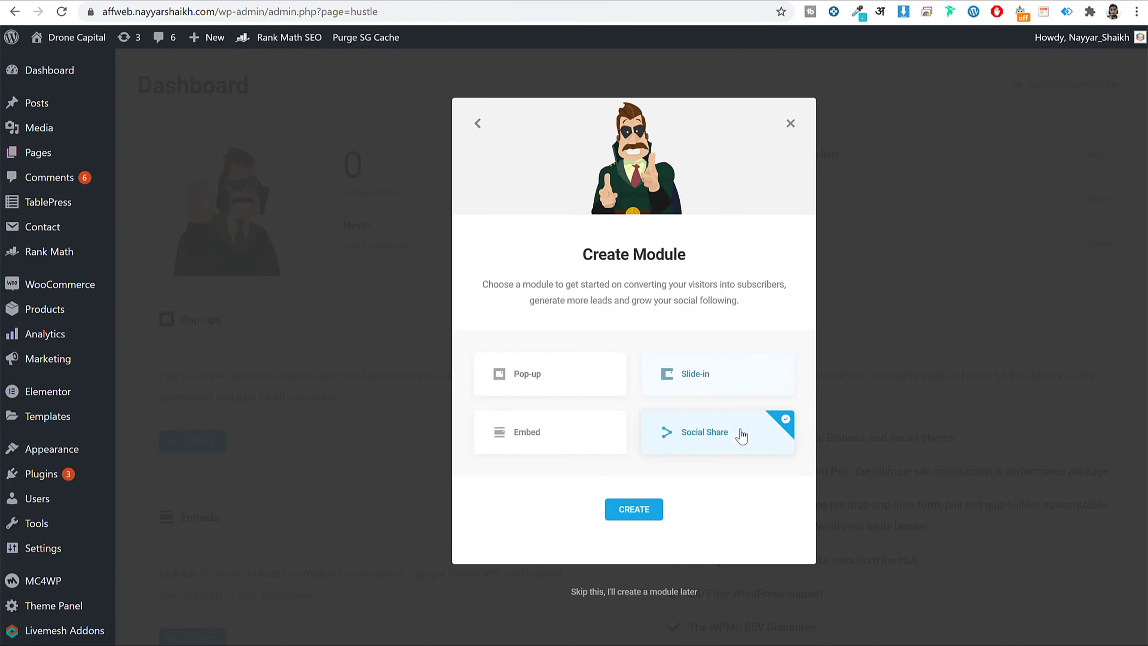
pyautogui.click(575, 376)
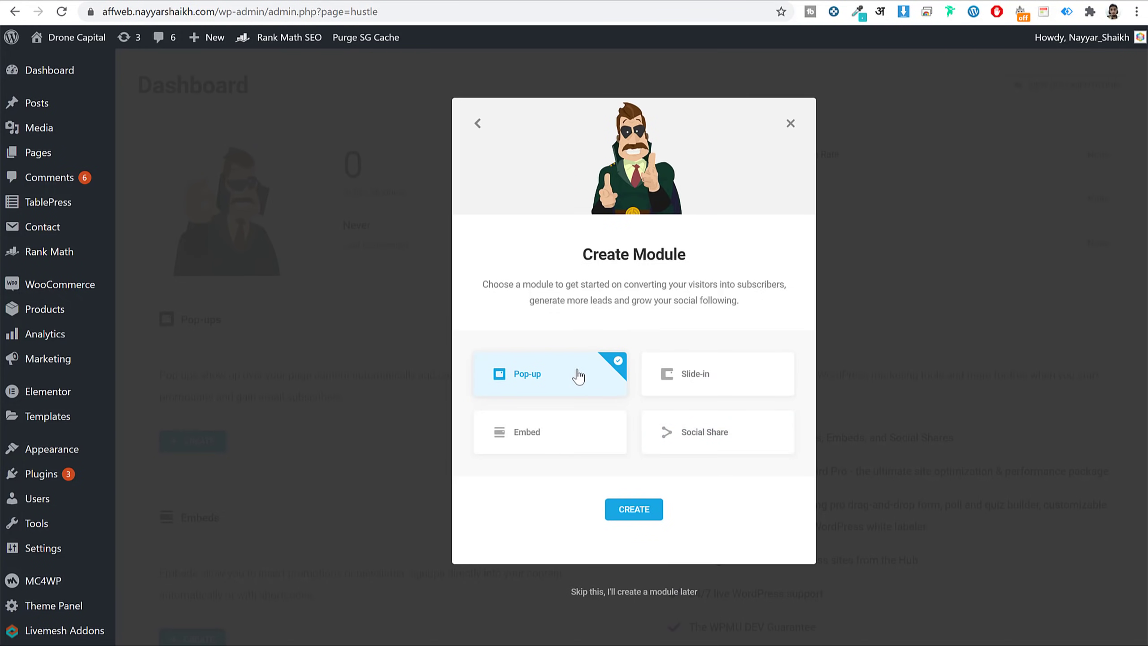
pyautogui.click(640, 514)
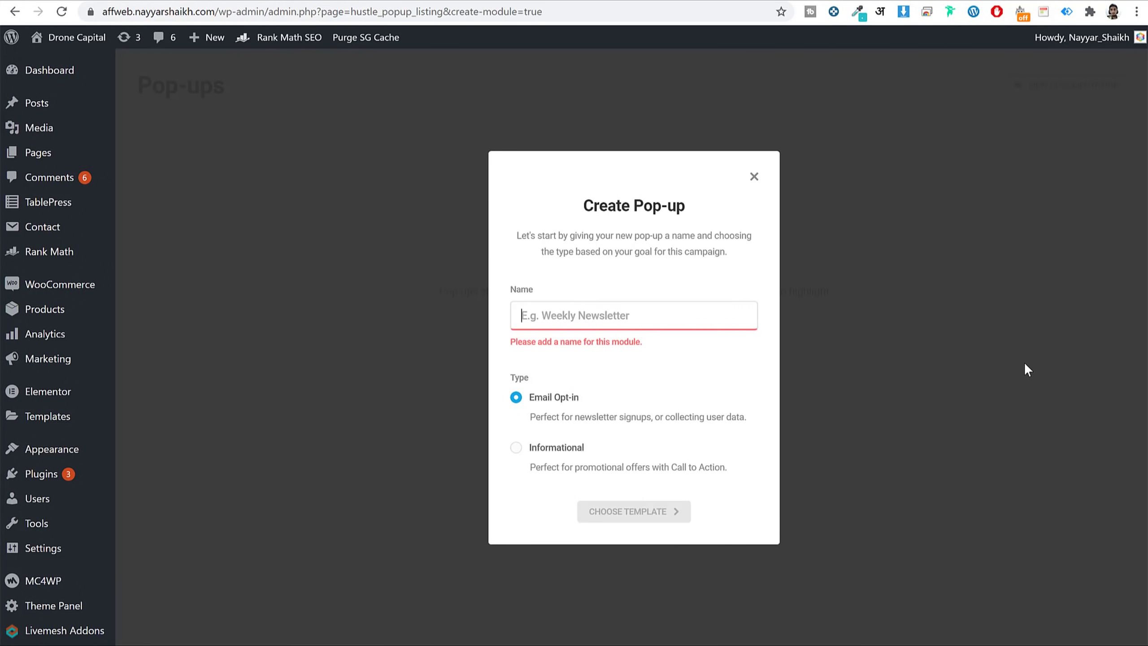
pyautogui.write('SEO Newsletter')
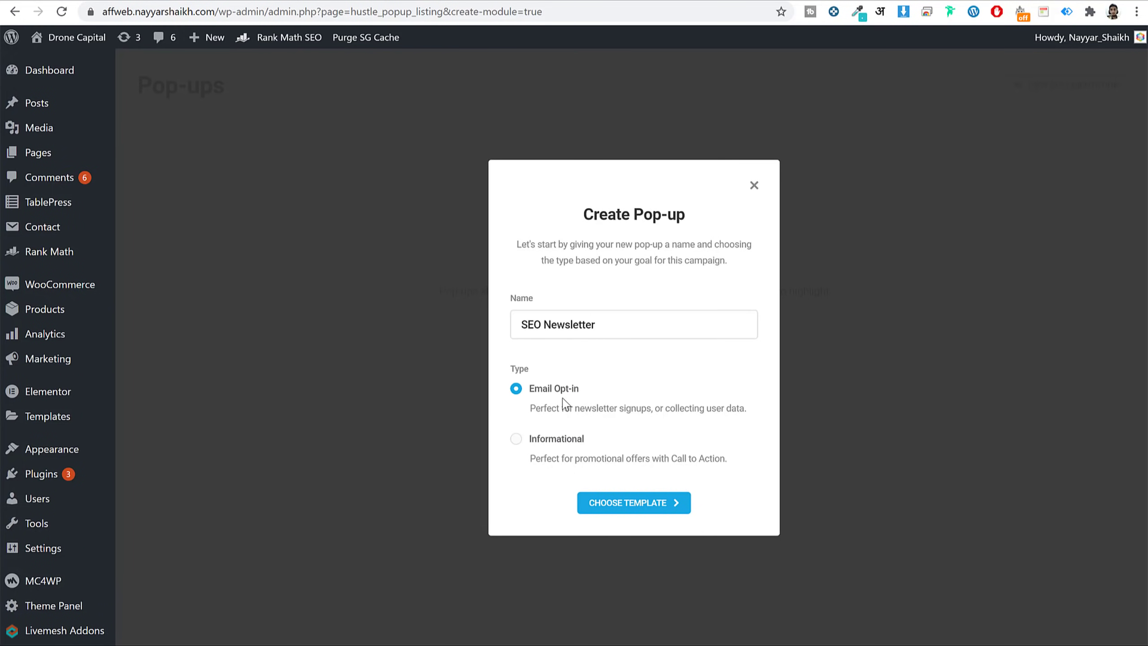
pyautogui.click(651, 505)
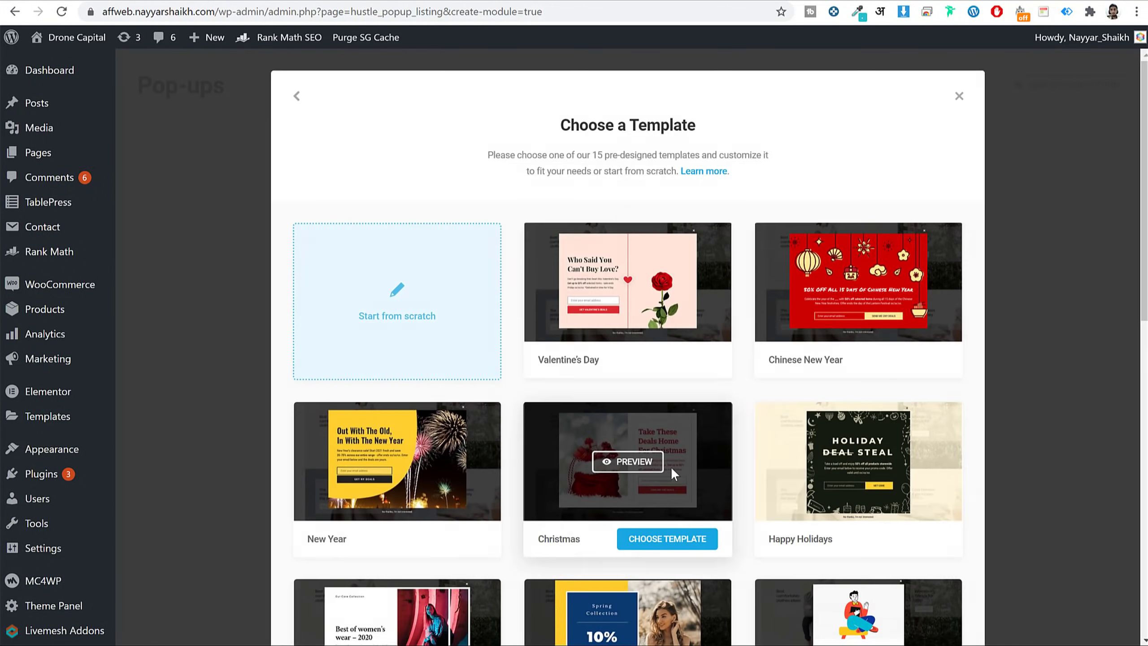
# Step: Browse the gallery of pre-designed pop-up templates to compare the available designs
pyautogui.scroll(-15, 955, 359)
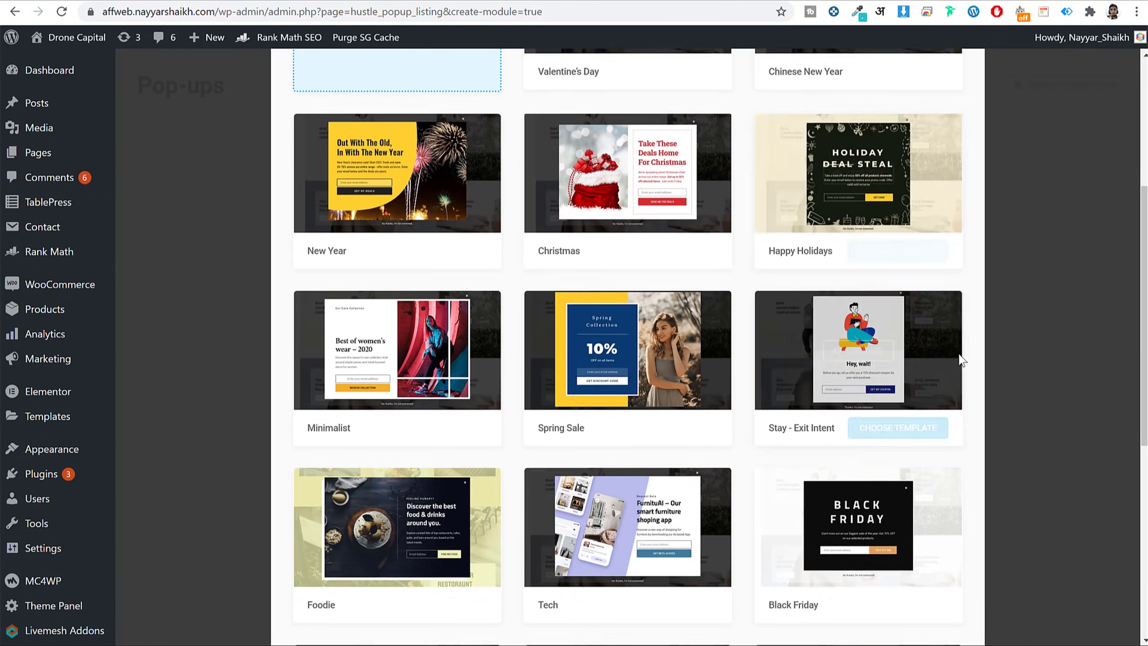
pyautogui.scroll(8, 962, 357)
pyautogui.scroll(7, 963, 361)
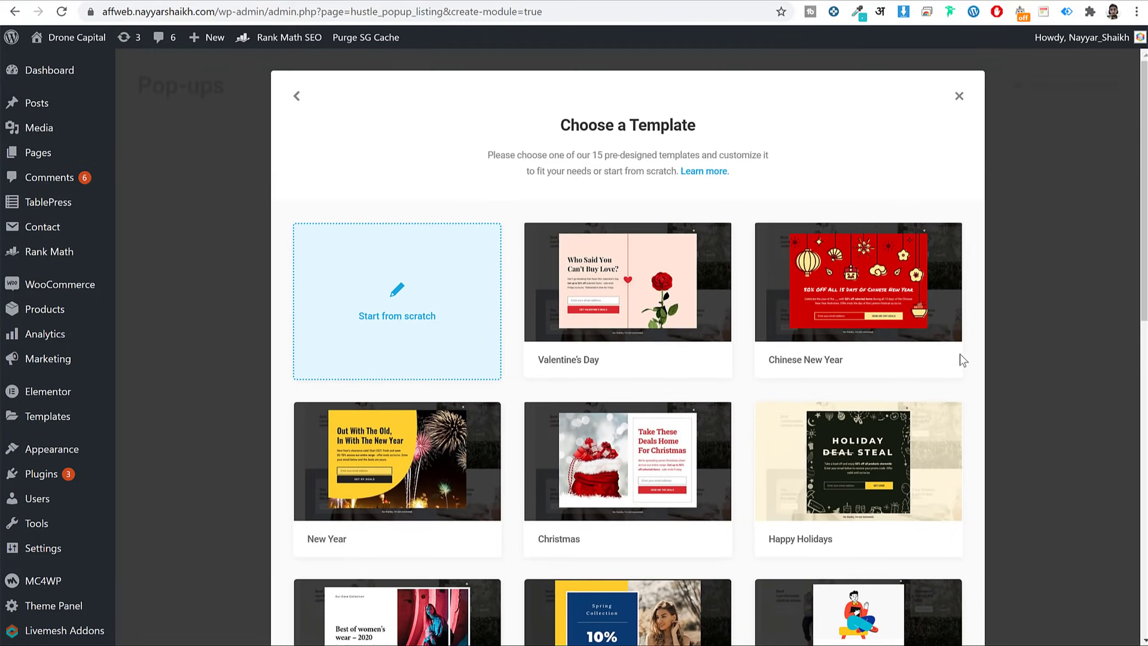
pyautogui.scroll(-5, 920, 344)
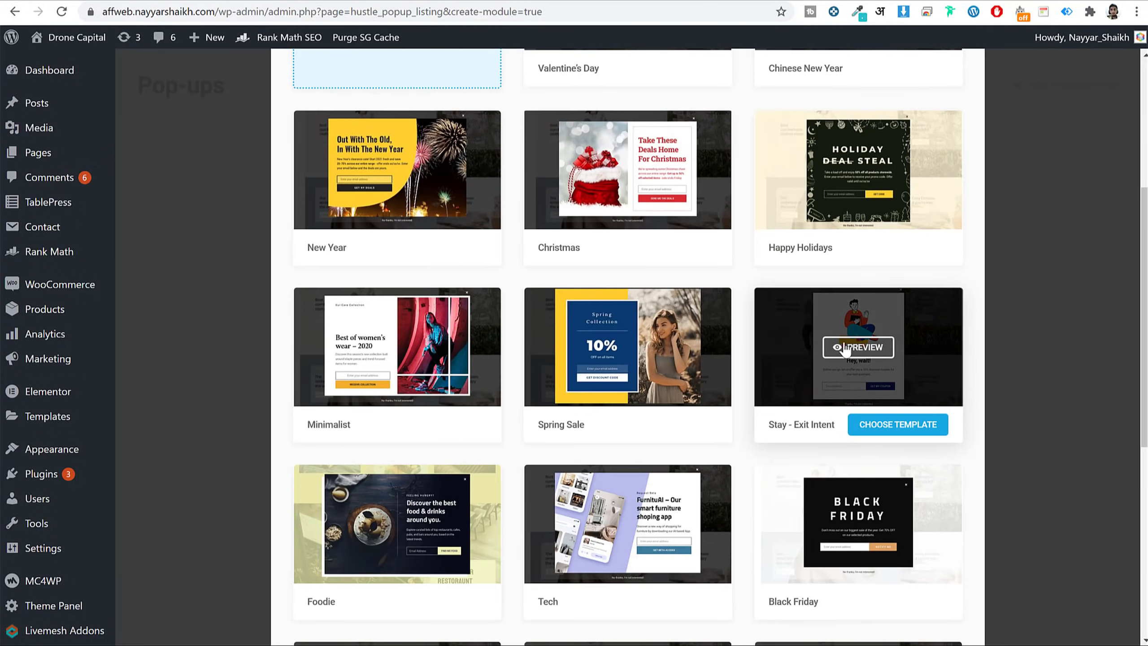
pyautogui.scroll(-5, 830, 367)
pyautogui.scroll(9, 834, 366)
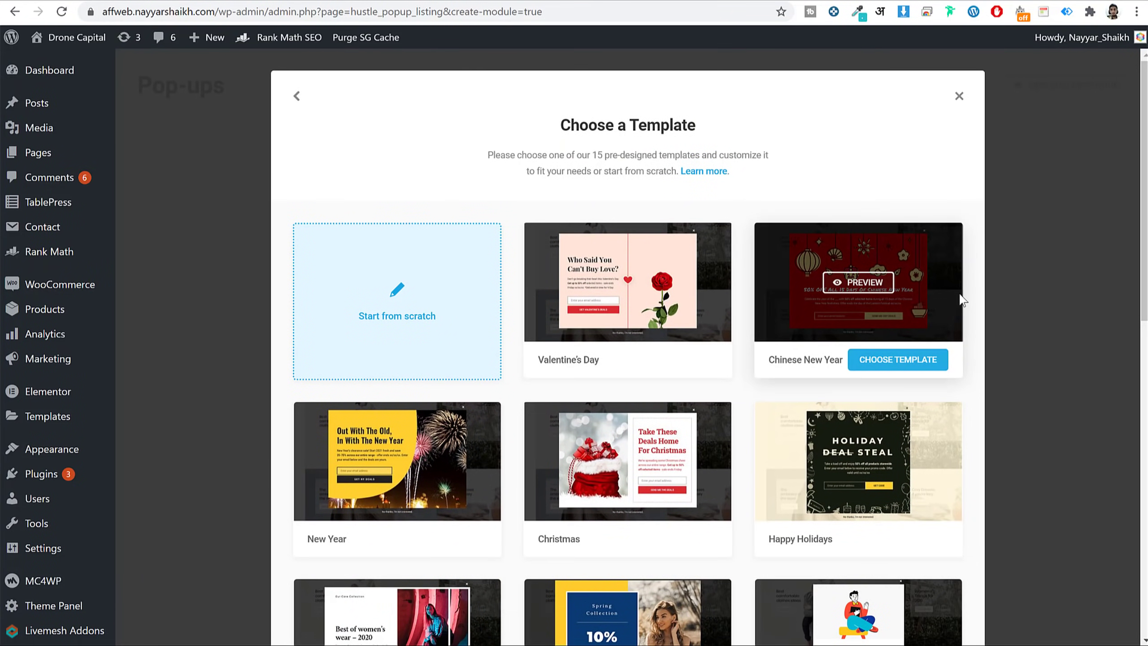
pyautogui.scroll(-5, 976, 335)
pyautogui.scroll(-4, 975, 334)
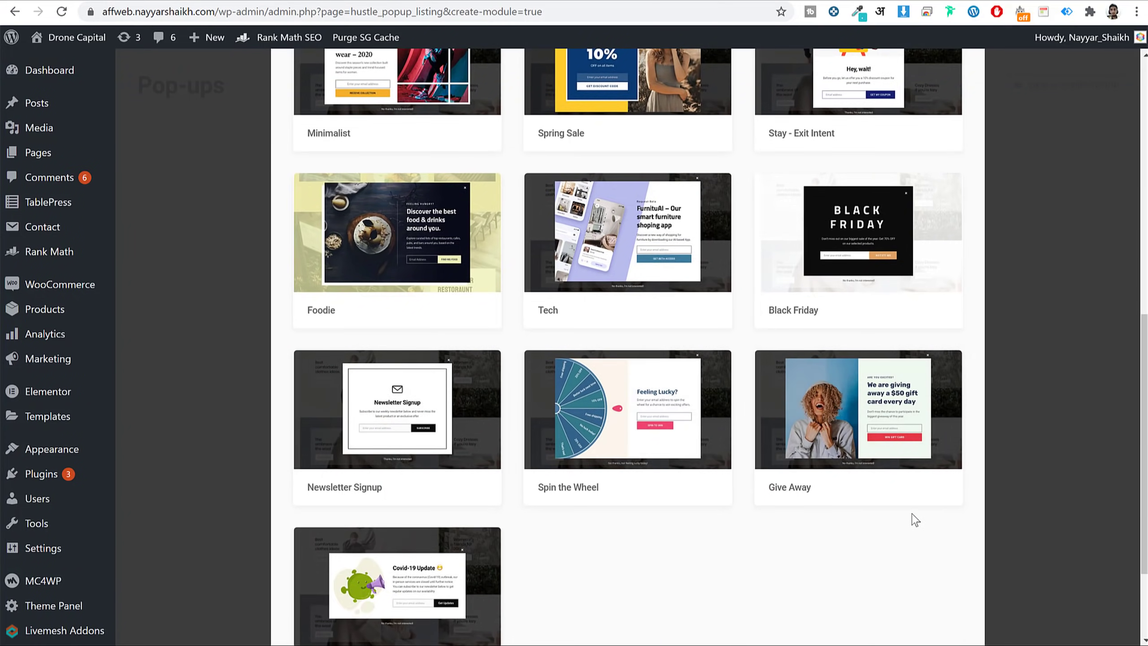
# Step: Preview the Pandemic pop-up template on the site in the desktop view
pyautogui.scroll(-2, 912, 514)
pyautogui.moveTo(332, 454)
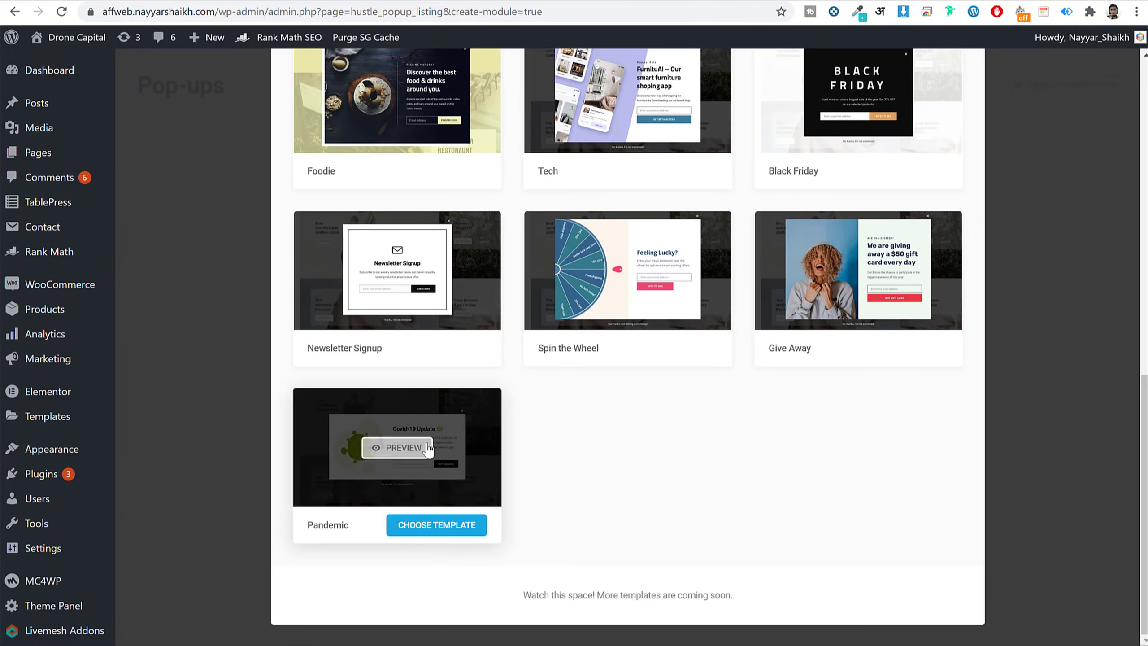
pyautogui.click(399, 449)
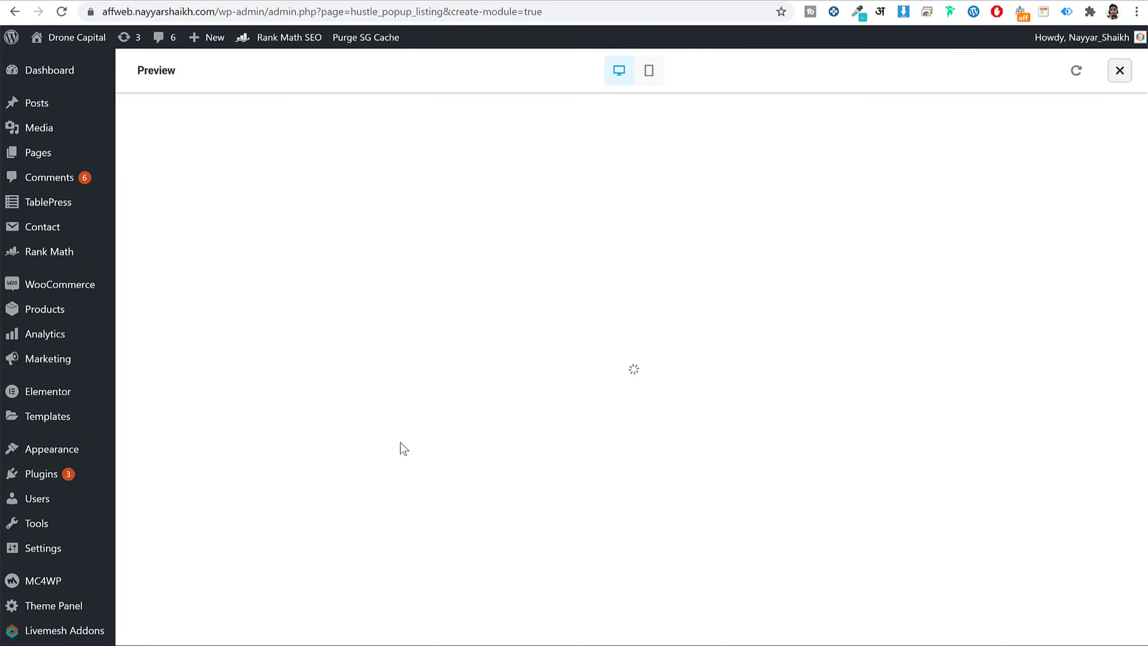
pyautogui.scroll(-5, 732, 416)
pyautogui.scroll(5, 769, 362)
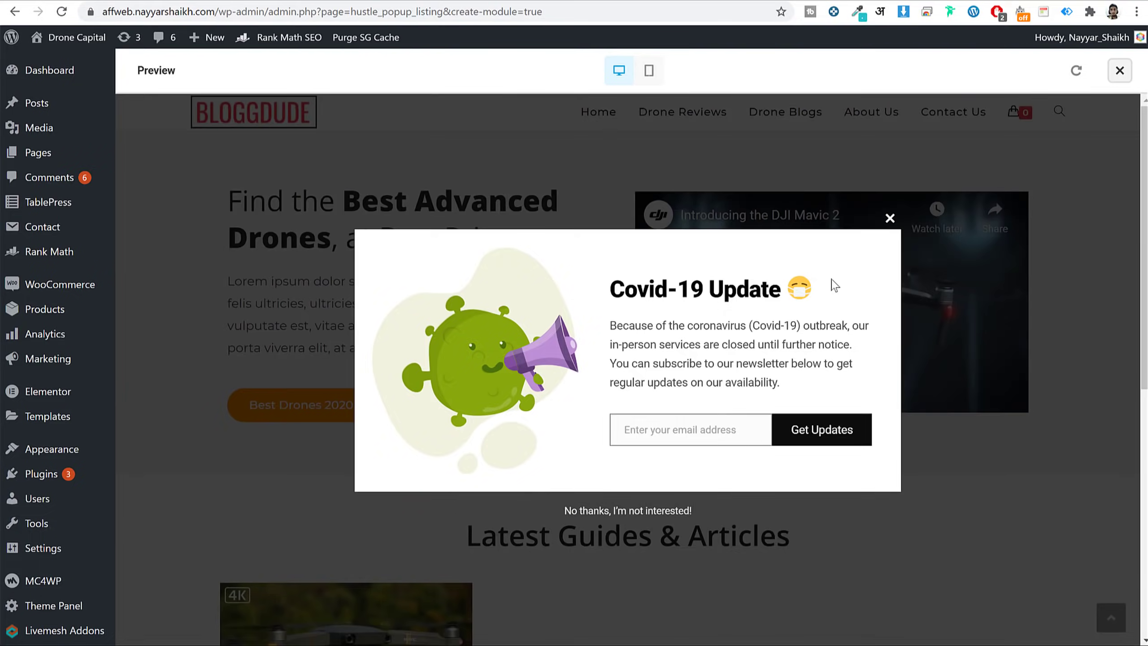
# Step: Preview the Pandemic pop-up template in the mobile view, reload it to show the pop-up again, and leave the preview
pyautogui.click(892, 219)
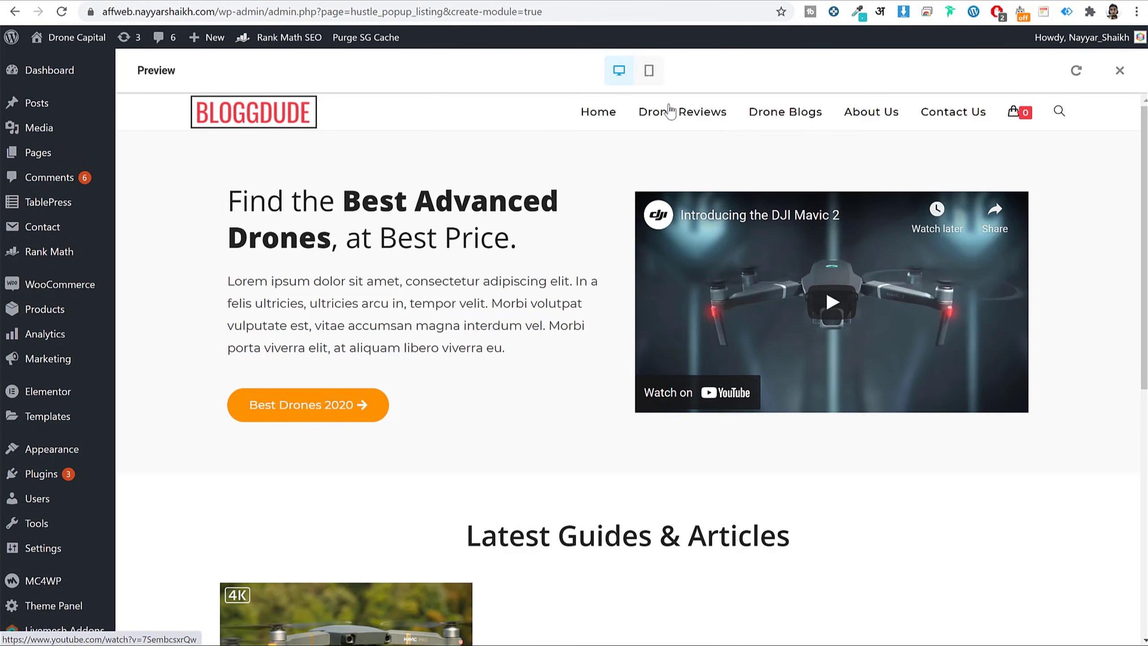
pyautogui.click(649, 71)
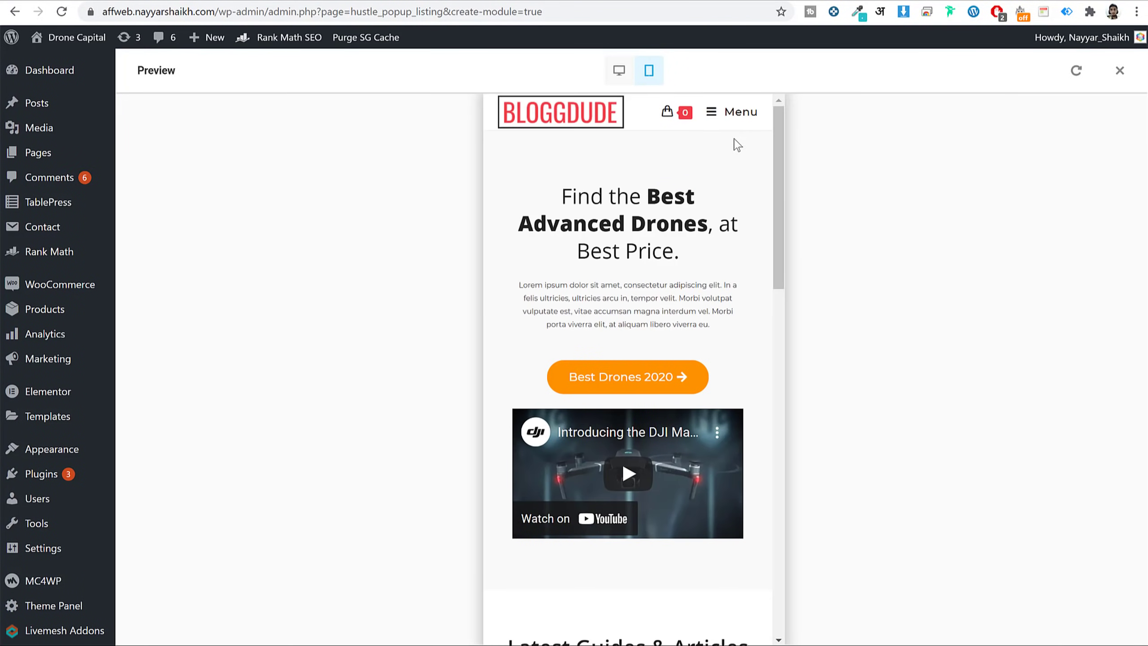
pyautogui.scroll(-5, 777, 249)
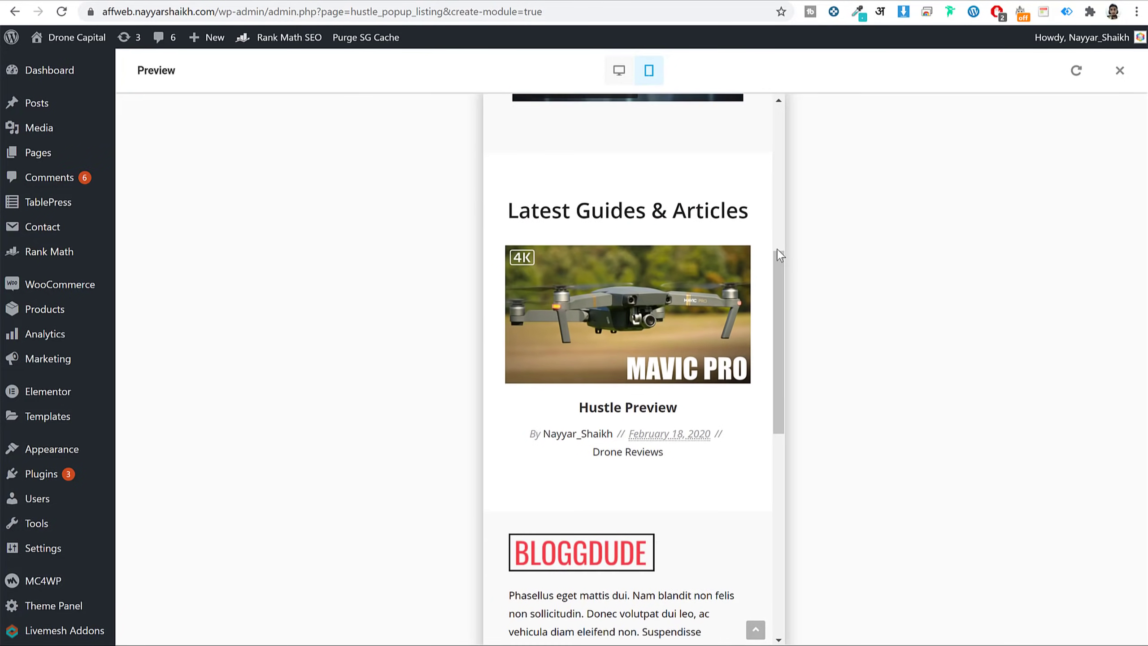
pyautogui.scroll(5, 777, 249)
pyautogui.click(1077, 71)
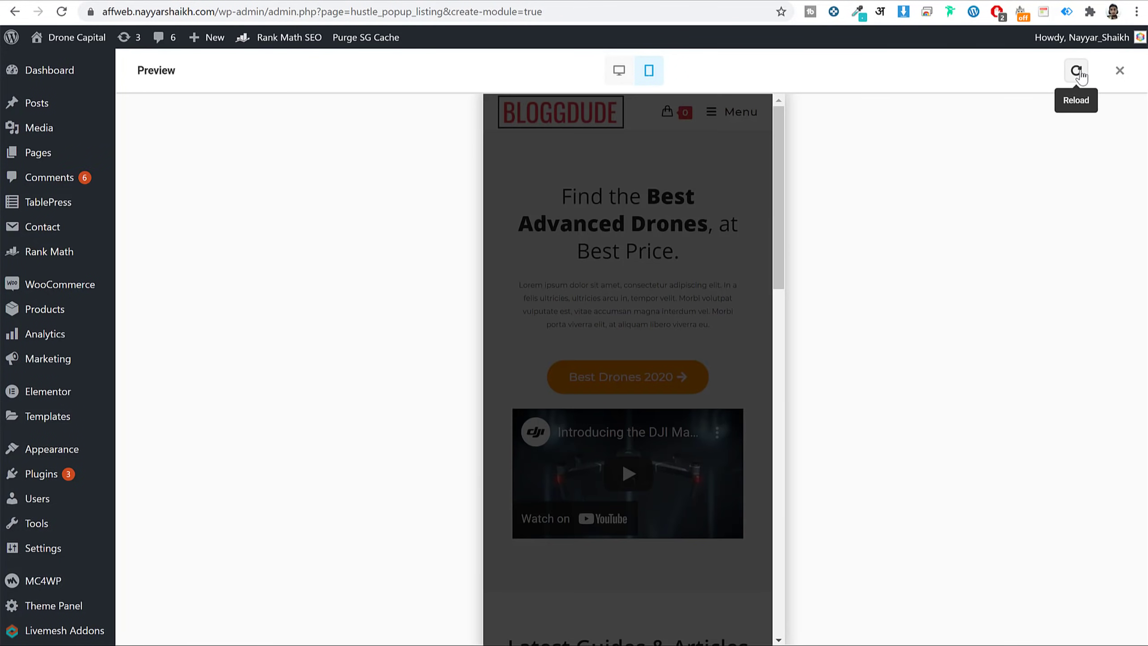
pyautogui.click(750, 118)
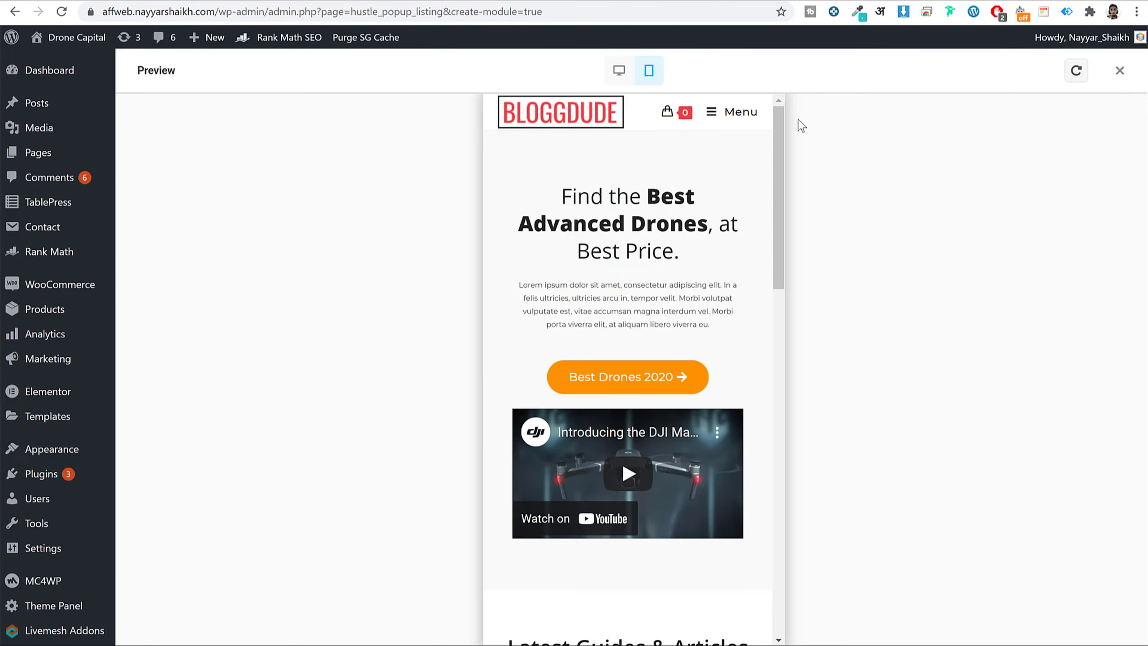
pyautogui.click(1120, 71)
# Step: Choose the Pandemic template for the new pop-up
pyautogui.click(698, 487)
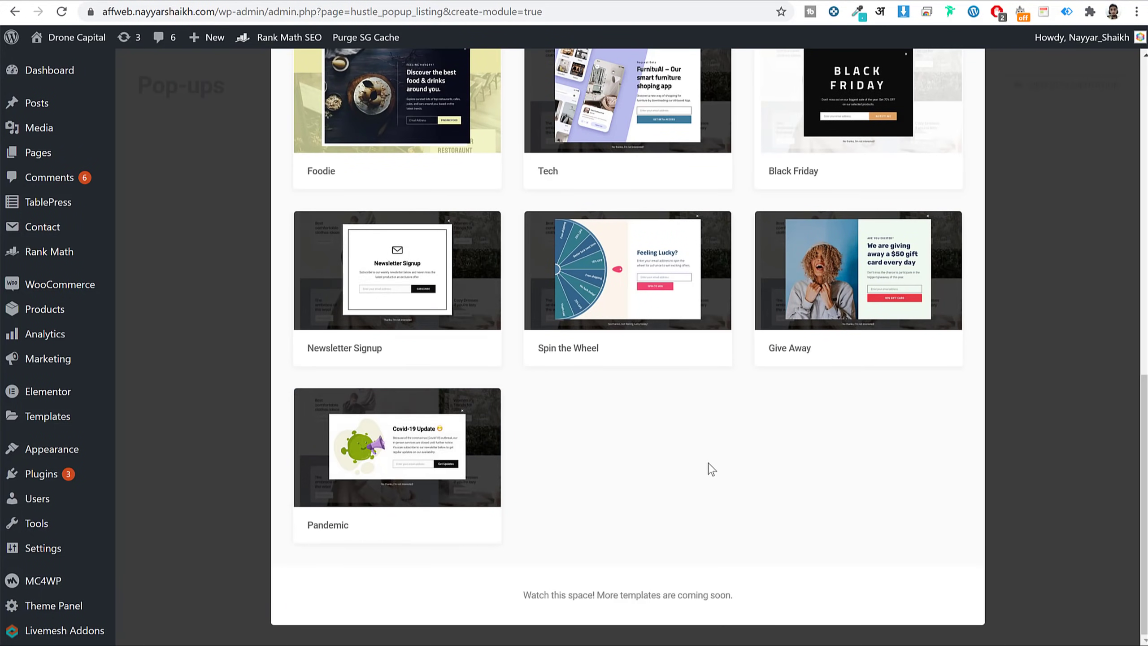
pyautogui.click(470, 528)
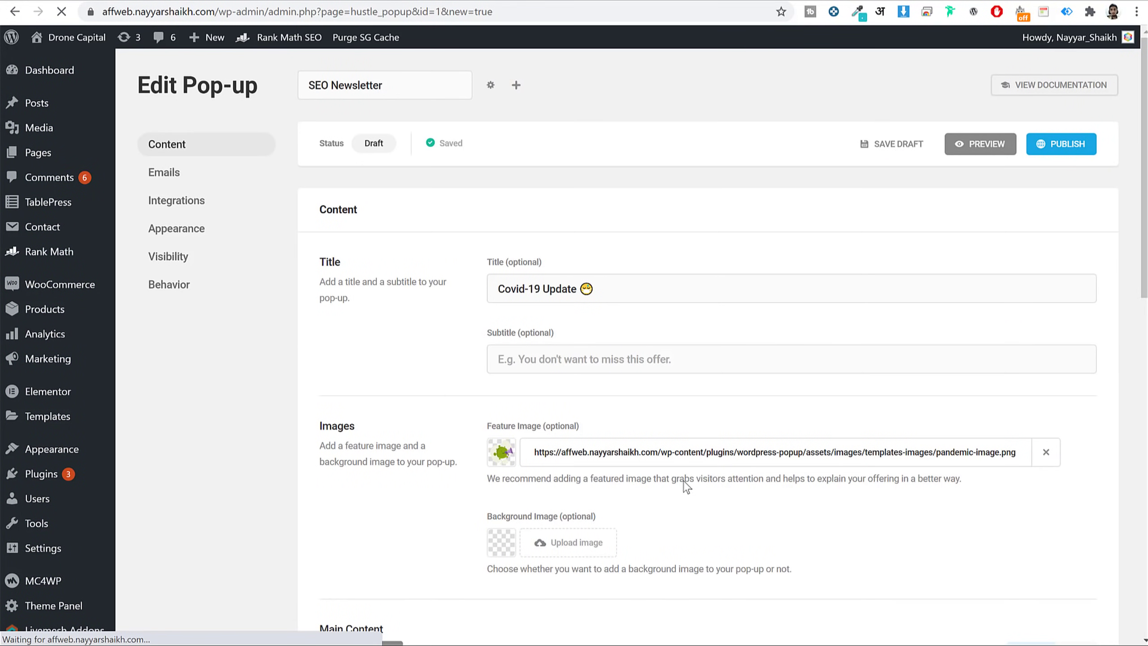
# Step: Check where the title appears in the template's pop-up and set the pop-up title to "Get FREE Weekly SEO Tips!"
pyautogui.tripleClick(633, 287)
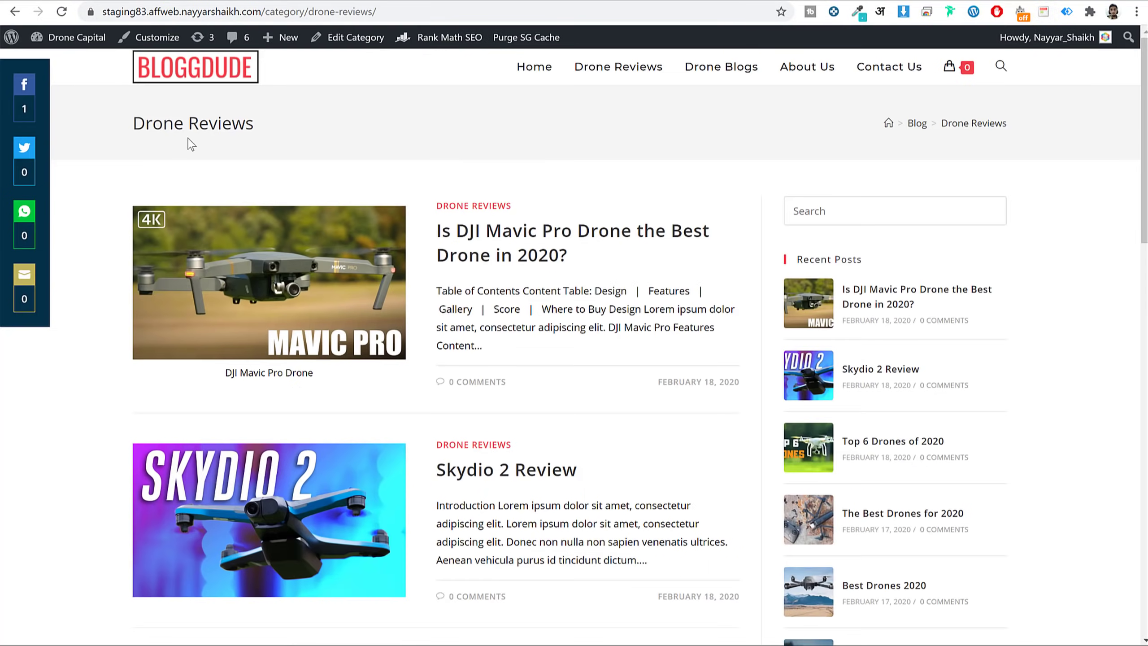
pyautogui.click(226, 85)
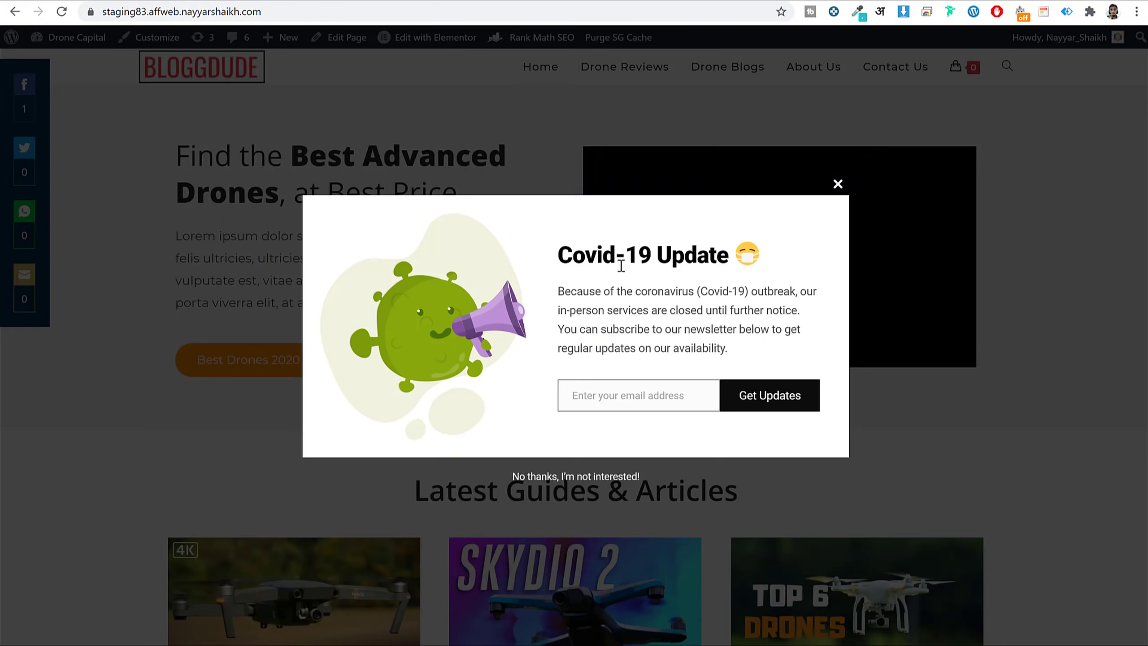
pyautogui.moveTo(571, 254); pyautogui.dragTo(771, 263)
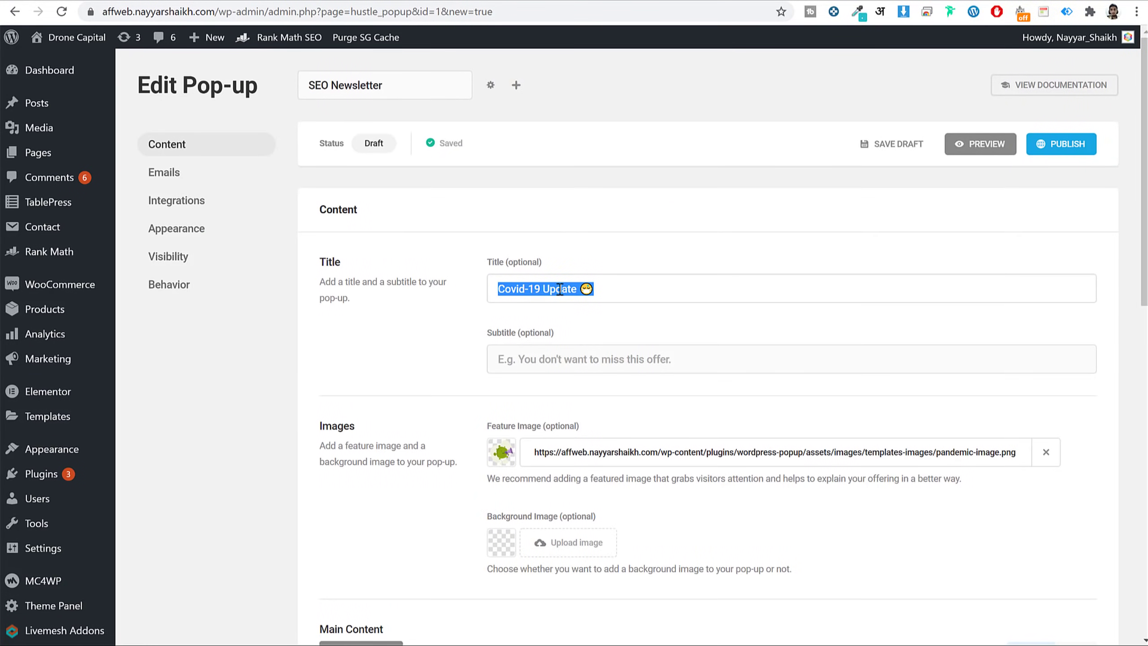
pyautogui.tripleClick(634, 283)
pyautogui.write('Get FREE Weekly SEO Tips')
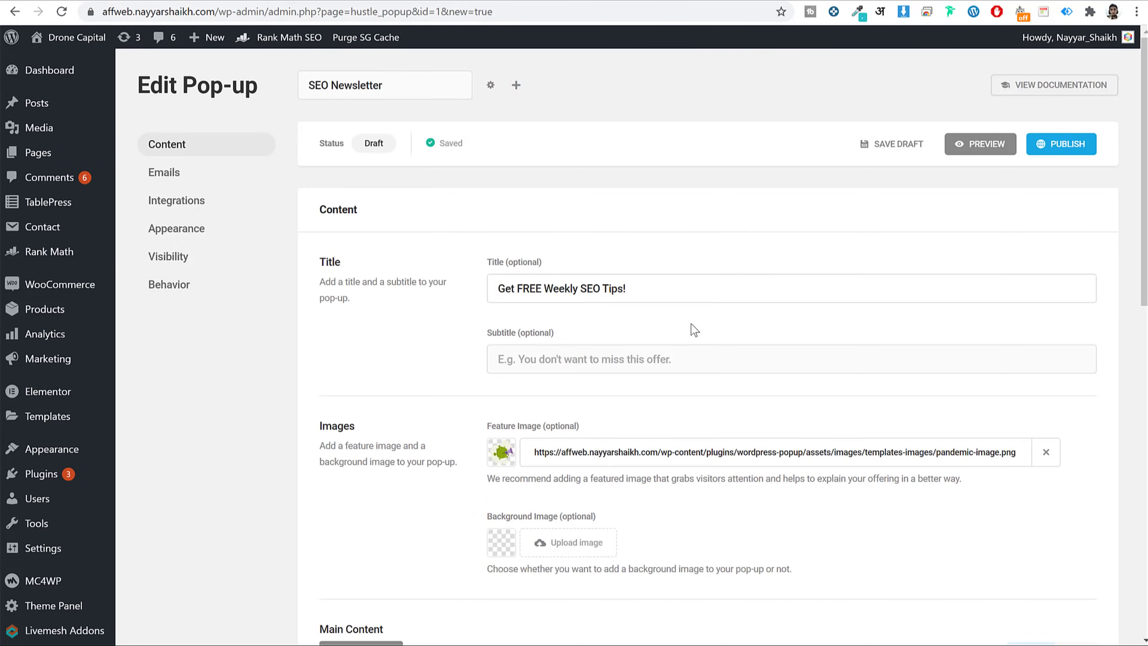
pyautogui.click(603, 359)
# Step: Remove the pandemic feature image and look through the media library for a replacement image
pyautogui.scroll(-3, 623, 321)
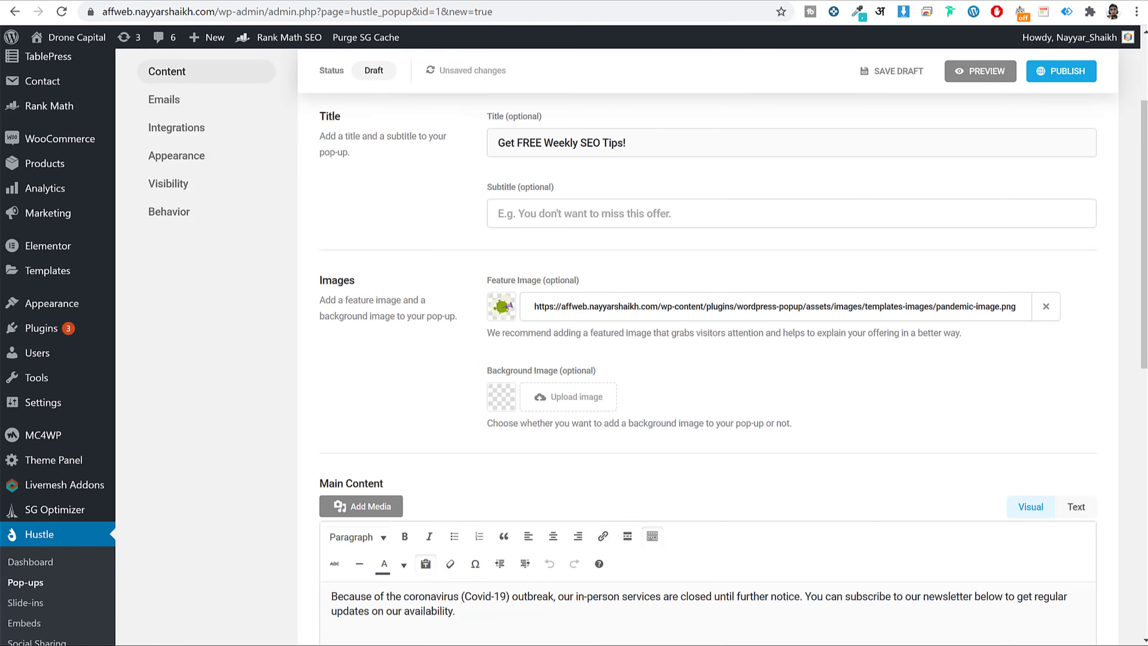
pyautogui.click(1046, 306)
pyautogui.click(557, 309)
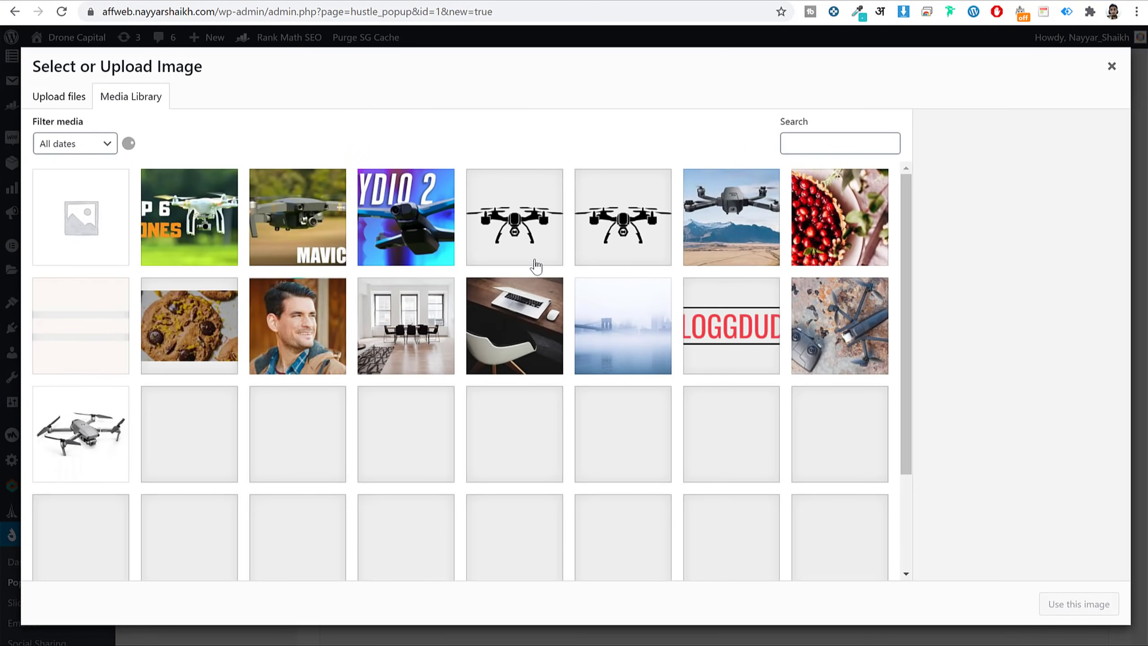
pyautogui.scroll(-3, 627, 333)
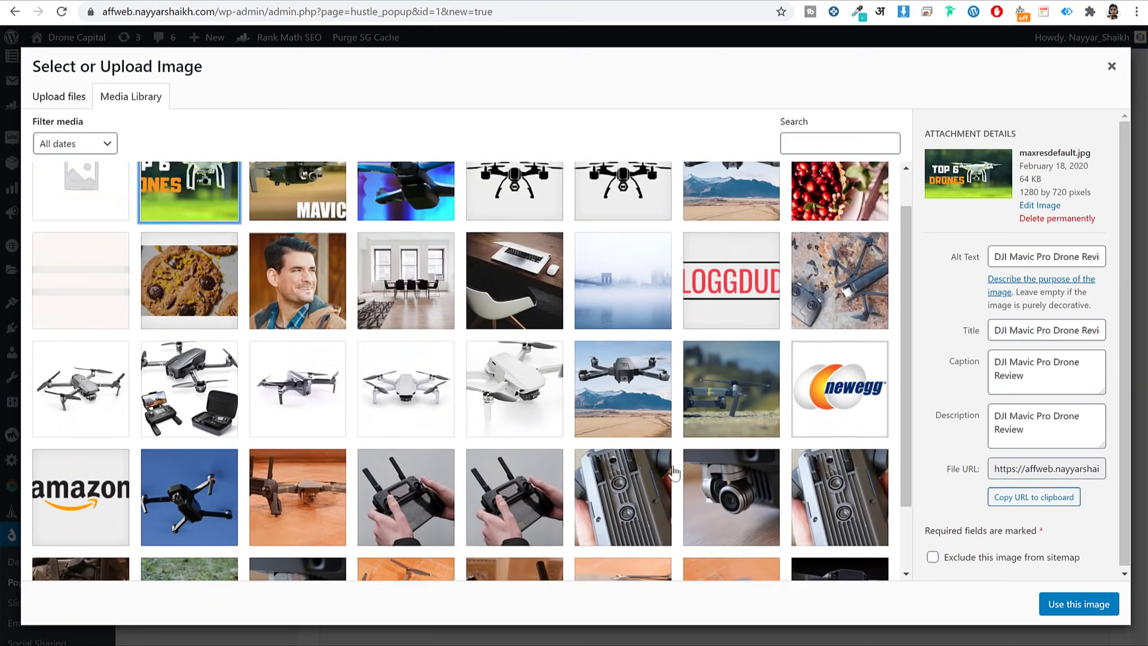
pyautogui.scroll(-2, 814, 452)
pyautogui.click(830, 522)
pyautogui.click(623, 520)
pyautogui.click(189, 521)
pyautogui.scroll(3, 206, 395)
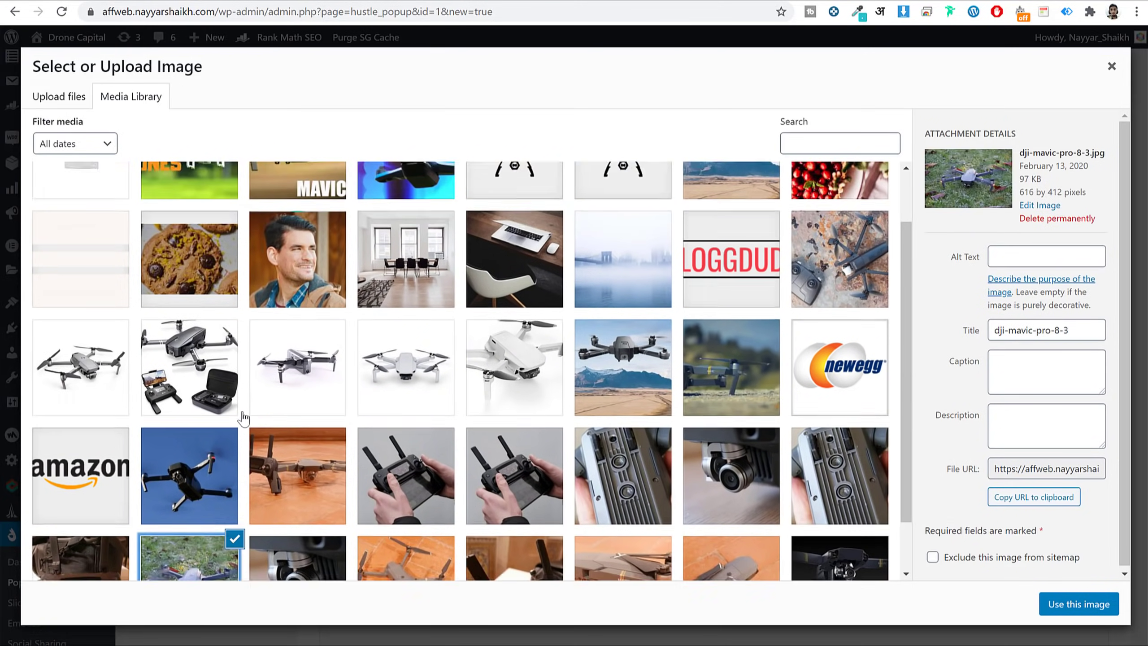
# Step: Upload the Mens-Standard-Fit-Deconstructed-Knit-Blazer01-600x764 picture from the Products folder and use it as the feature image
pyautogui.click(53, 97)
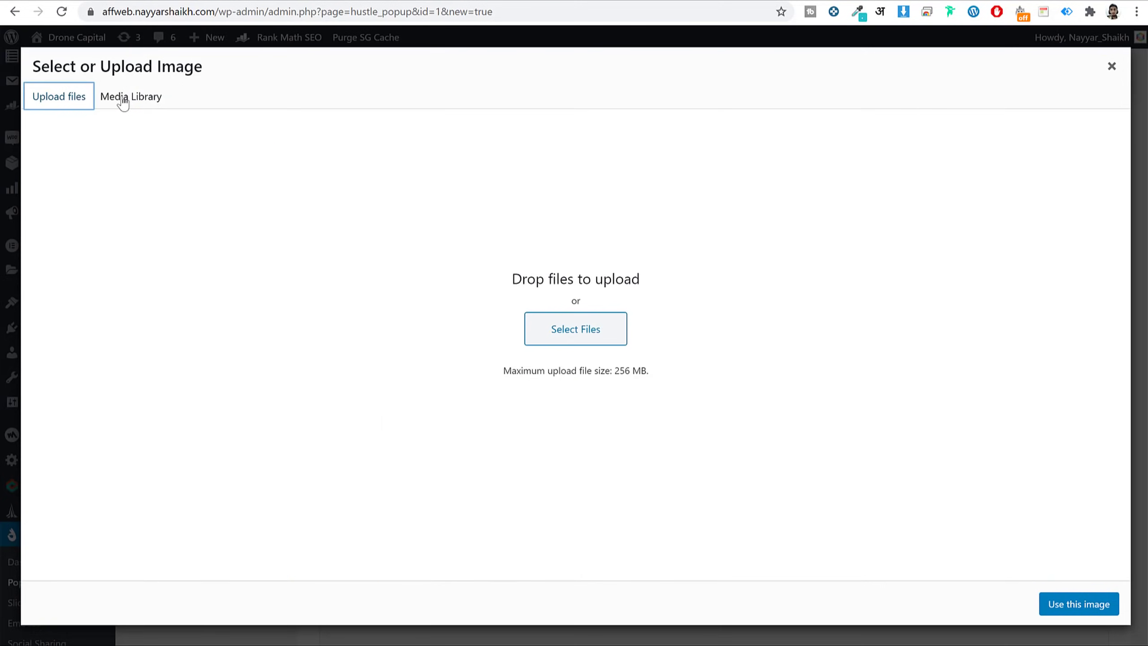
pyautogui.click(598, 329)
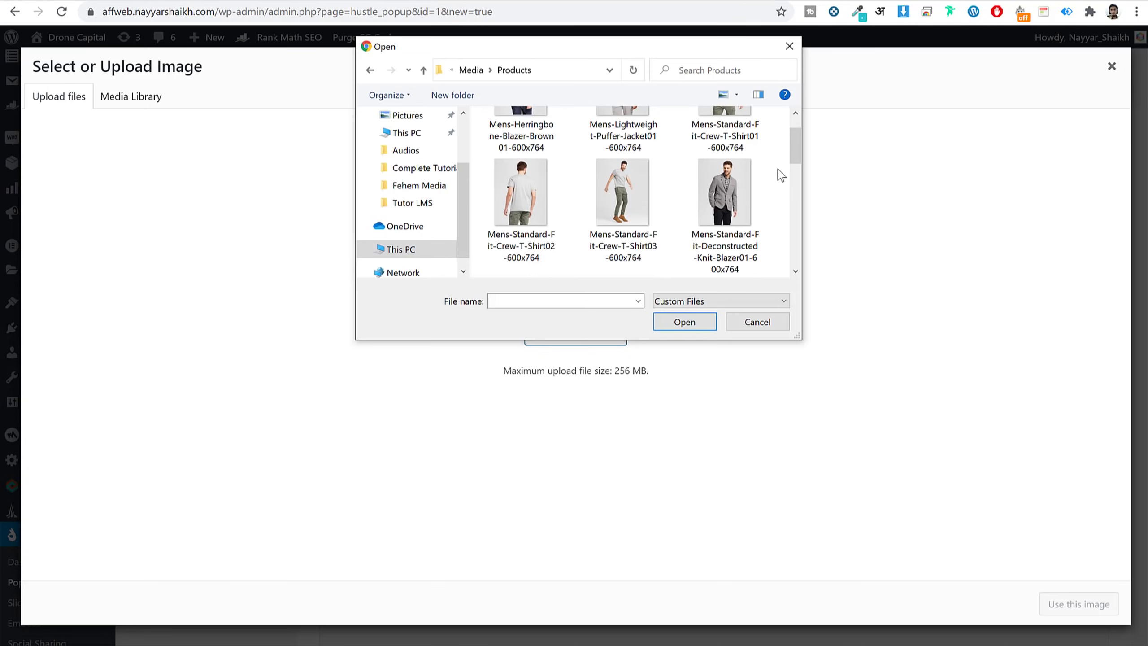
pyautogui.click(725, 204)
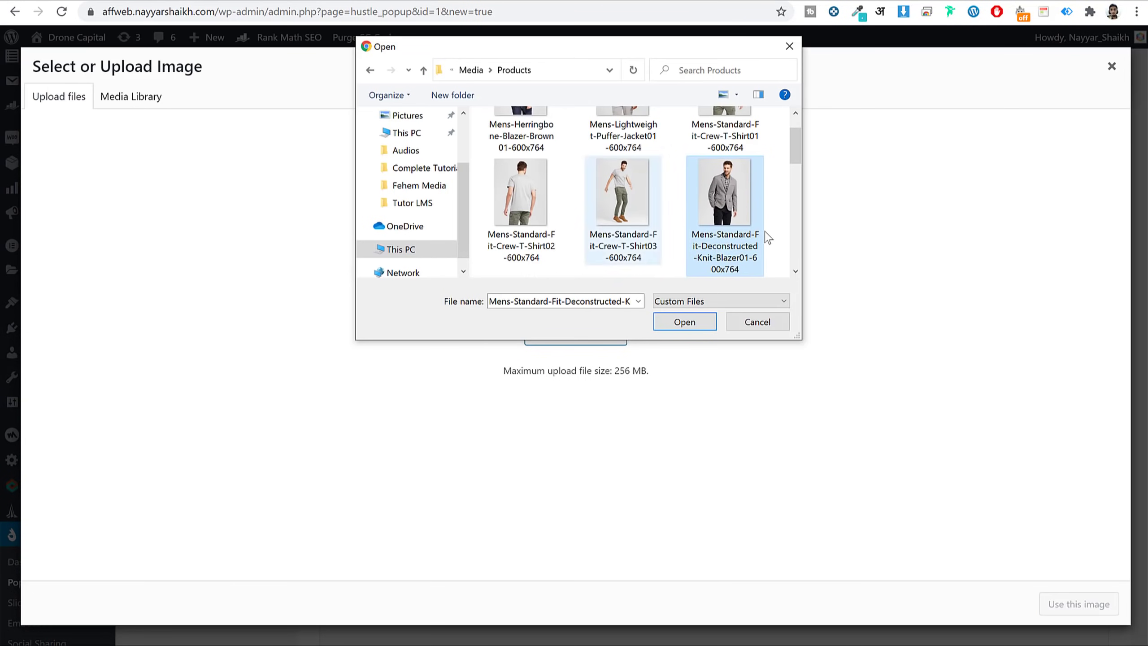
pyautogui.click(685, 322)
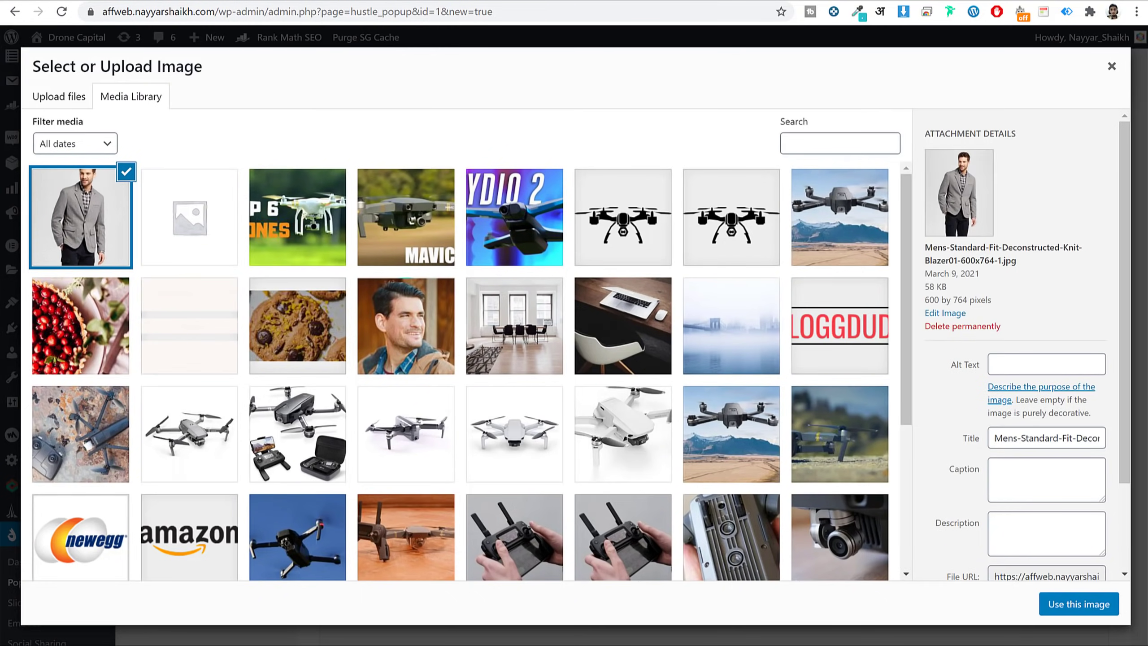
pyautogui.click(1084, 604)
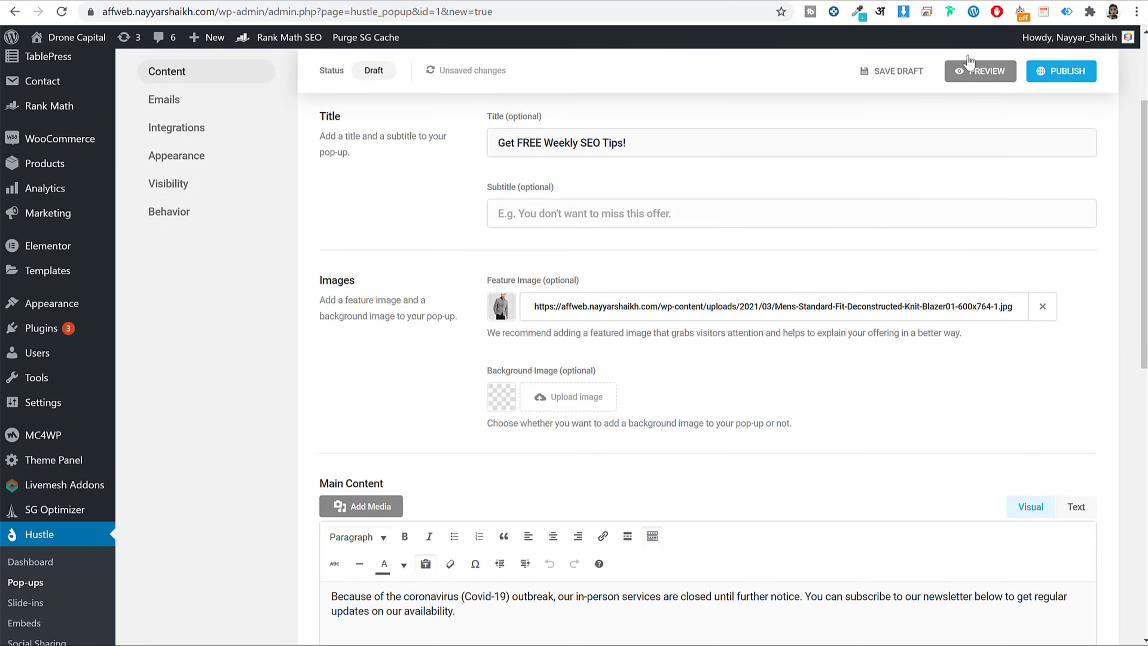
# Step: Preview the edited pop-up on the site in the desktop view and return to the editor
pyautogui.click(989, 76)
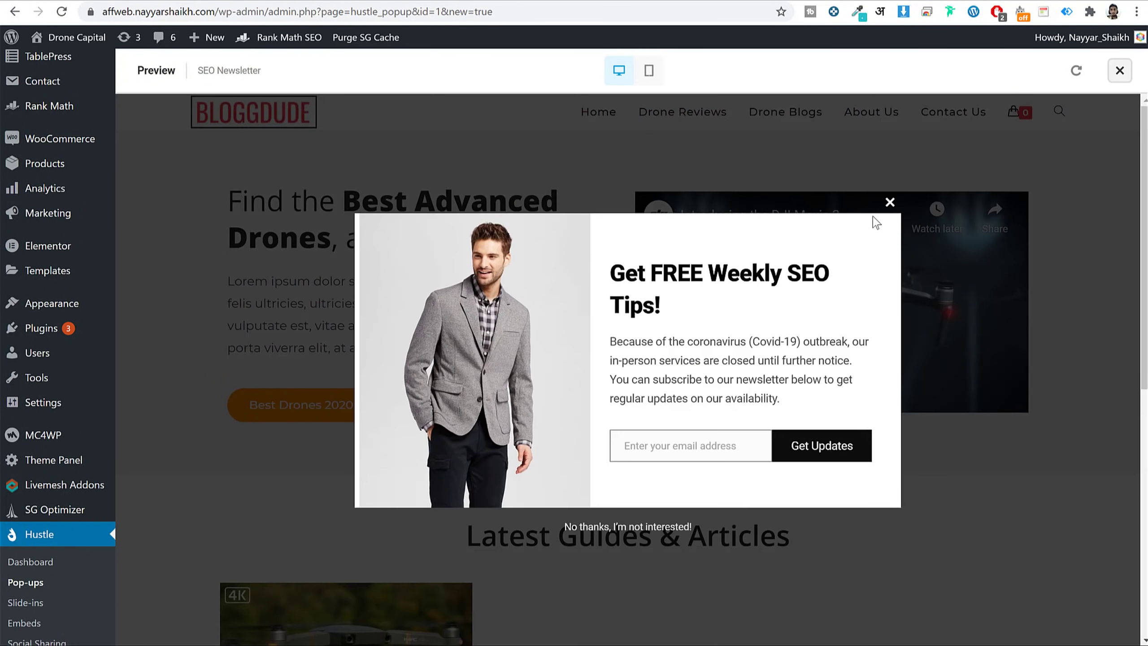
pyautogui.click(889, 202)
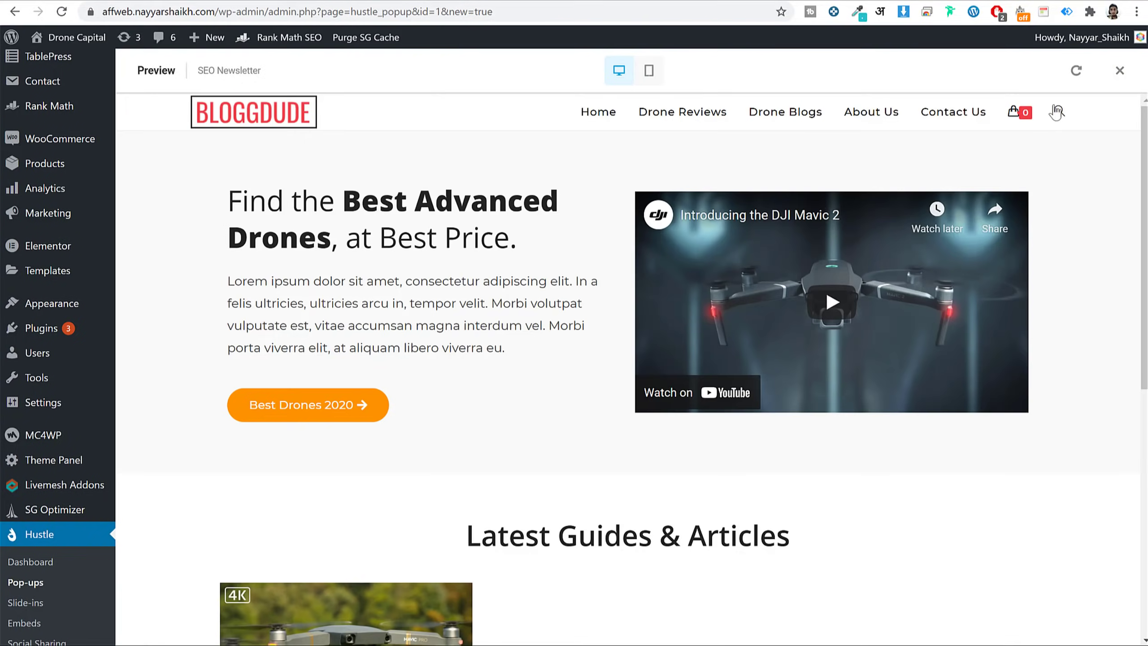
pyautogui.click(1120, 70)
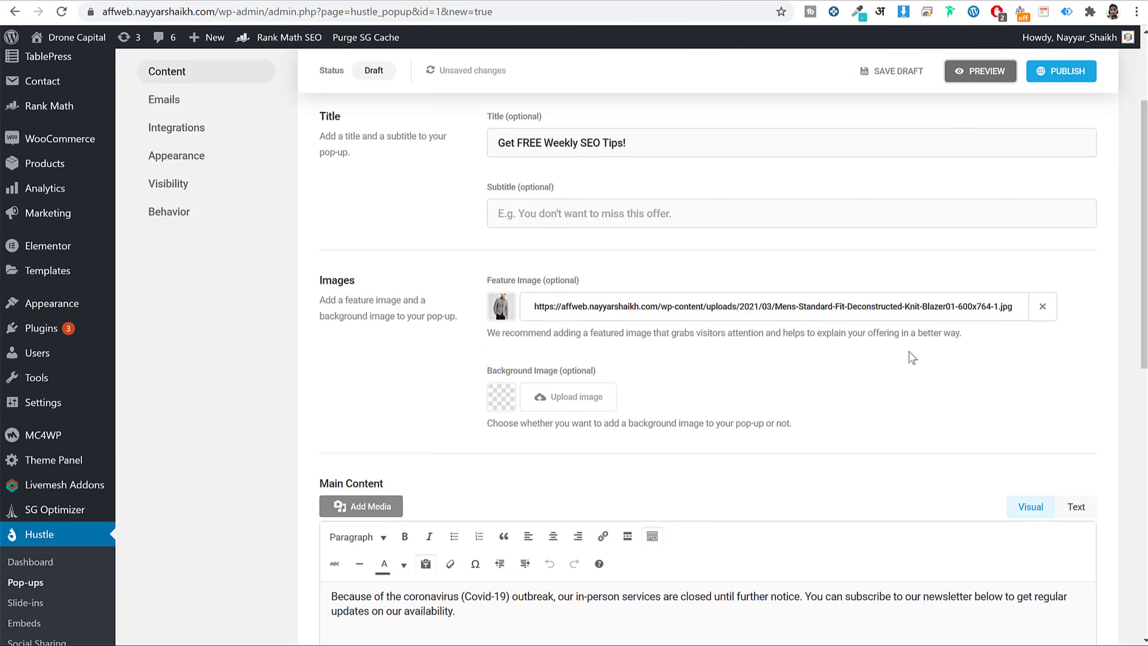
# Step: Review the main content text of the pop-up and compare it with where it appears in the template's pop-up
pyautogui.scroll(-5, 910, 356)
pyautogui.tripleClick(369, 306)
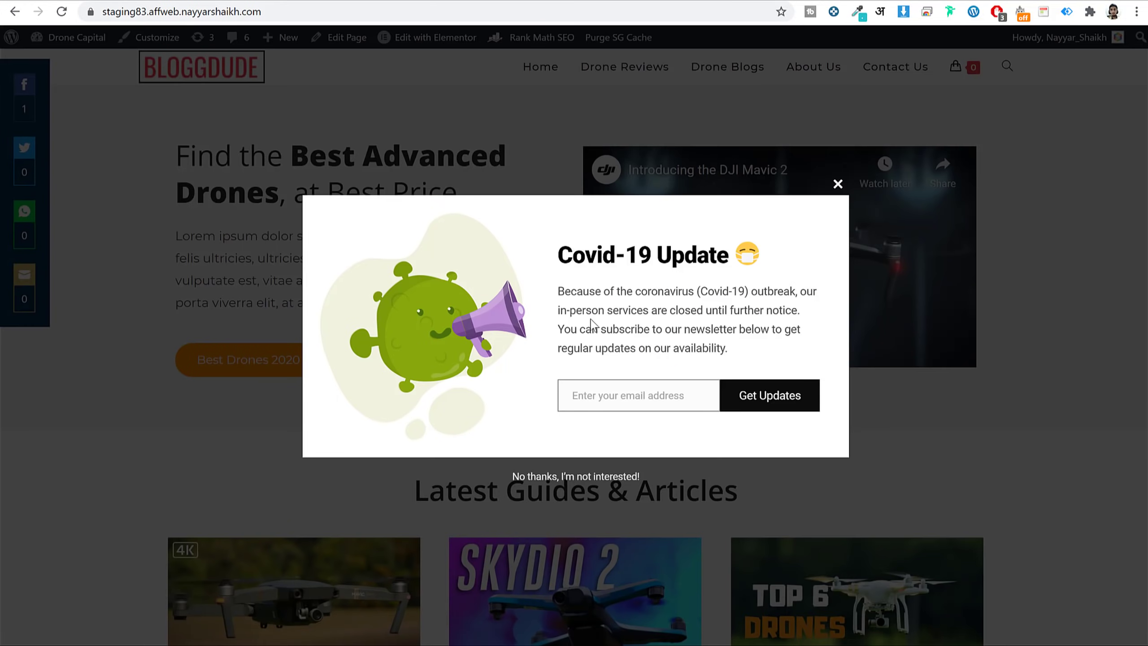
pyautogui.tripleClick(618, 278)
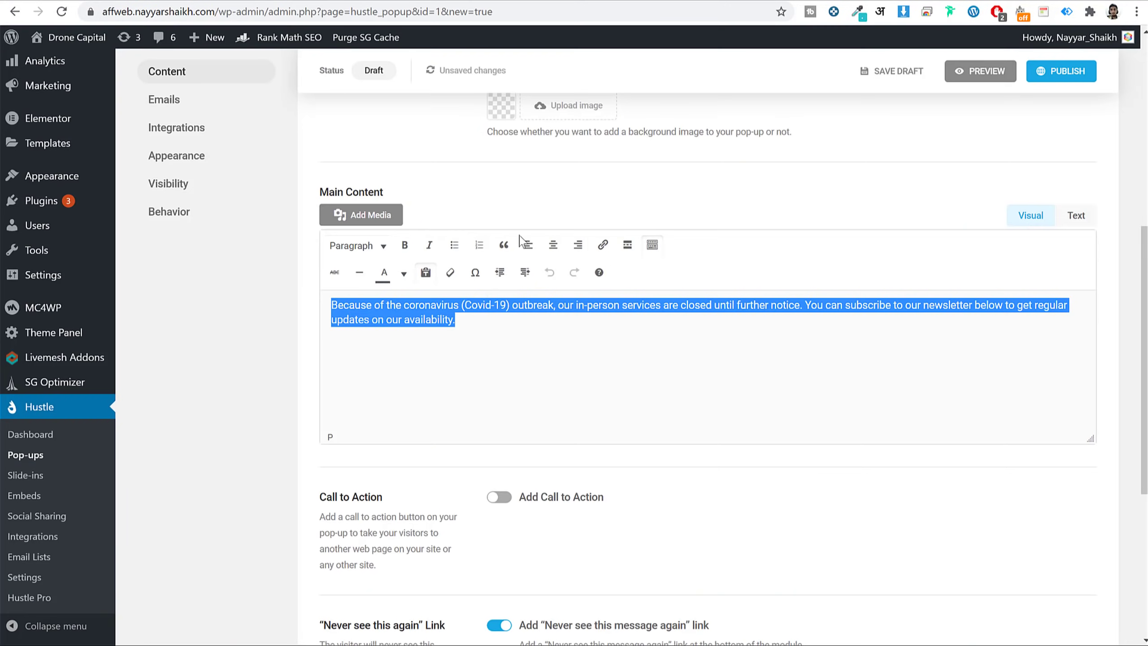
pyautogui.click(524, 342)
pyautogui.tripleClick(523, 343)
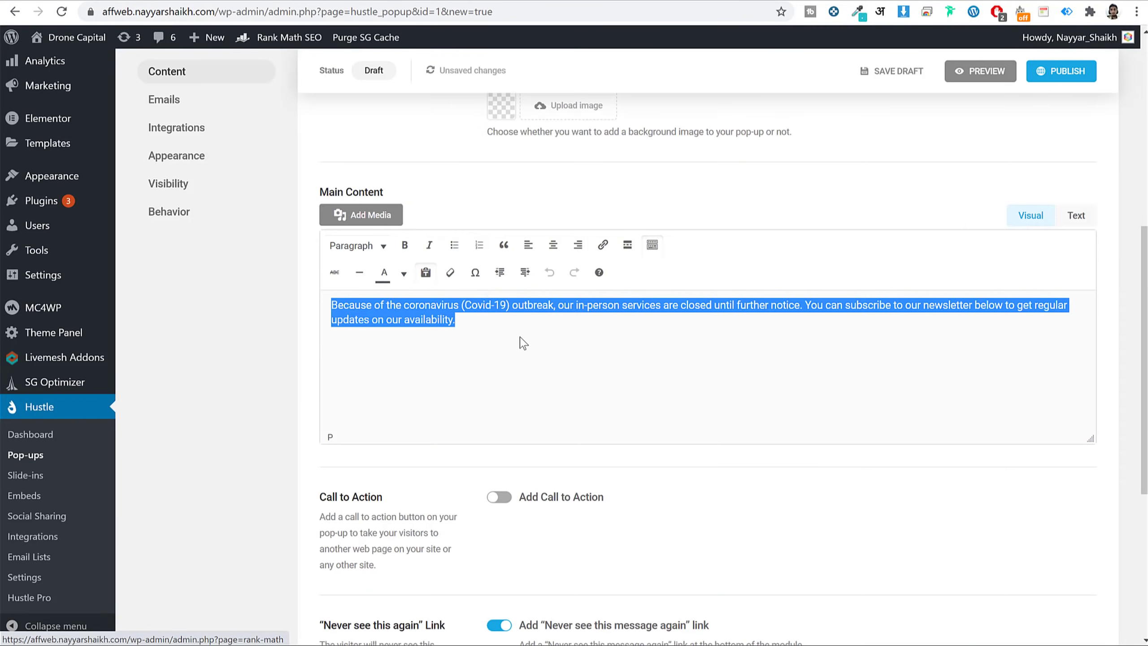
# Step: Turn on the Call to Action option to inspect its button label and redirect settings, and turn it off again
pyautogui.scroll(-3, 724, 374)
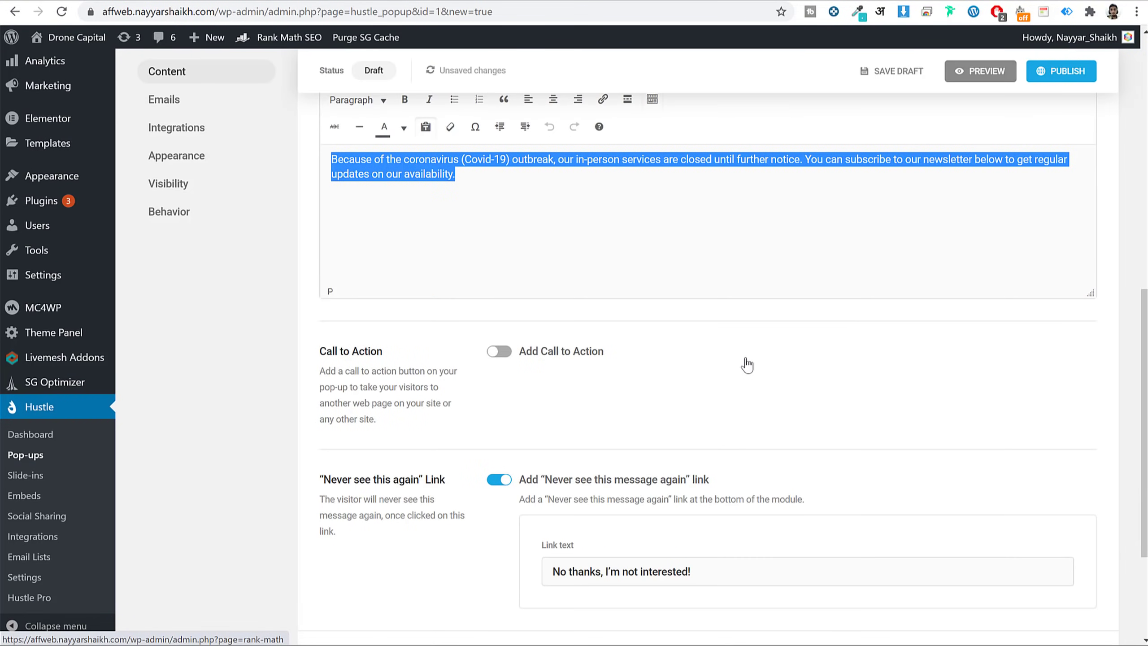
pyautogui.scroll(-3, 747, 364)
pyautogui.click(499, 206)
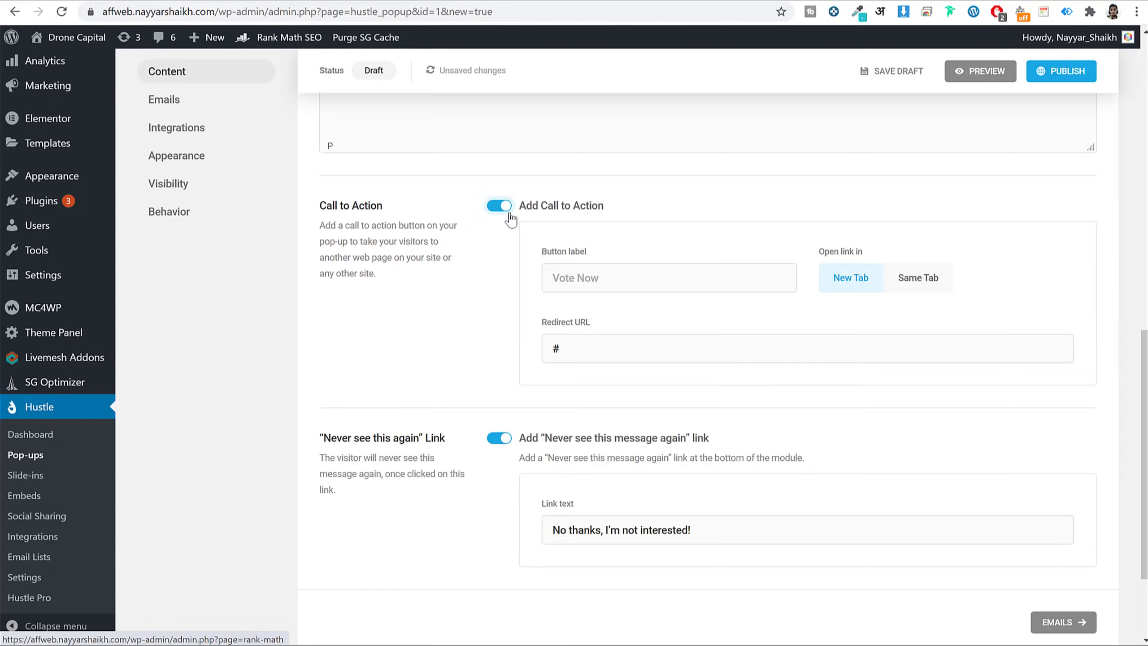
pyautogui.click(505, 207)
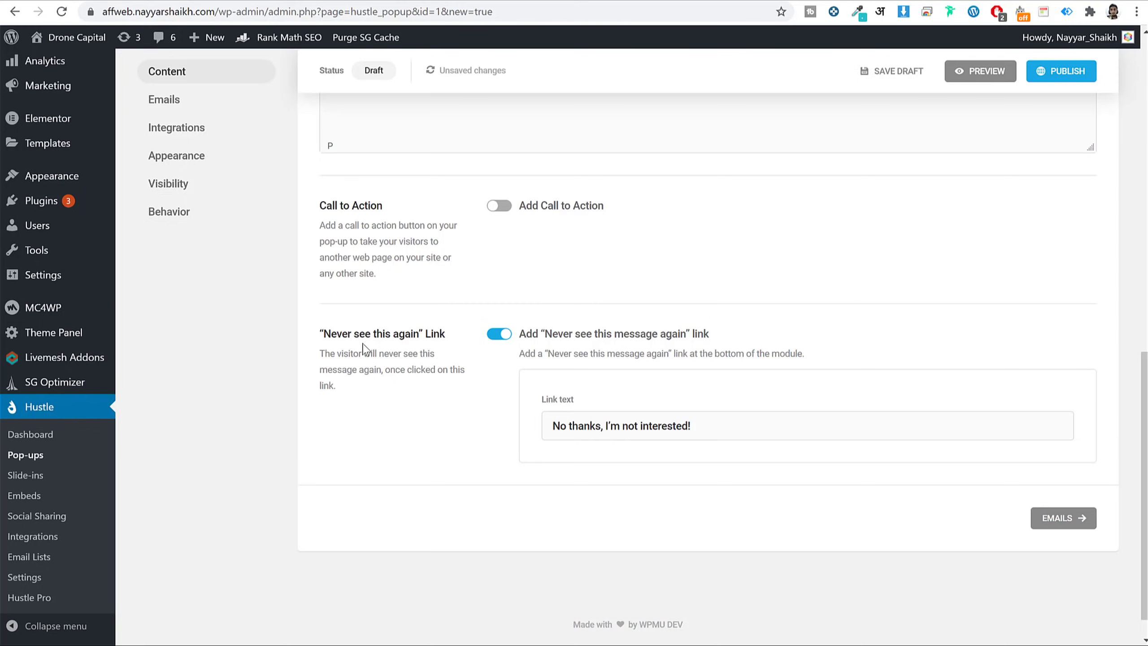
# Step: Examine the "Never see this again" link option and its link text
pyautogui.moveTo(328, 333); pyautogui.dragTo(419, 337)
pyautogui.click(405, 337)
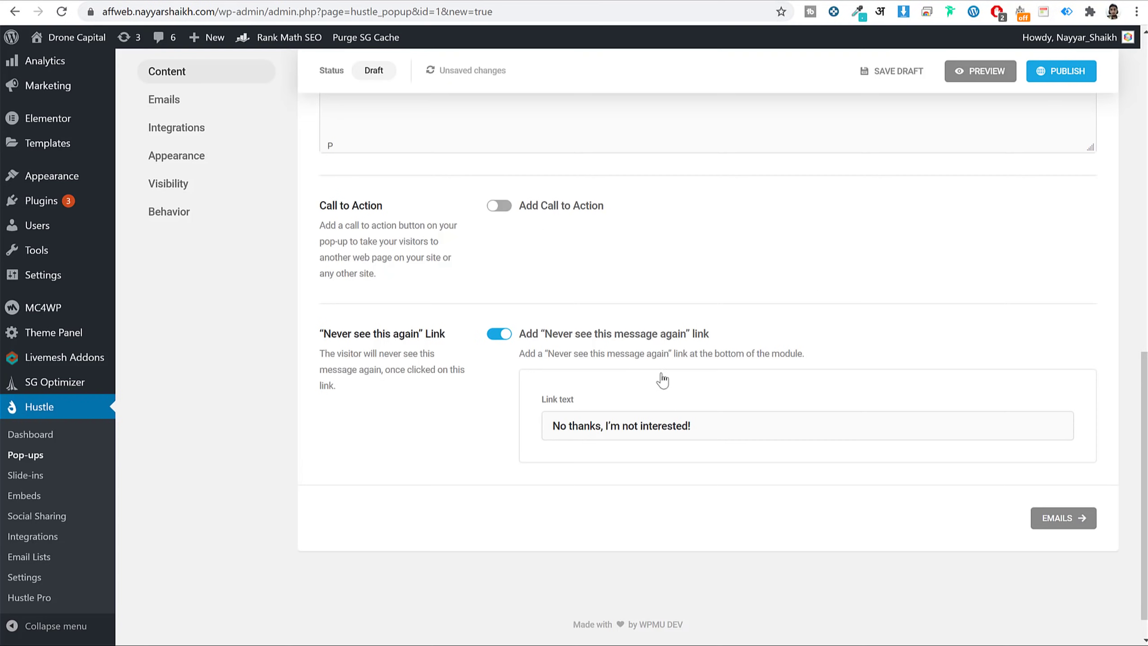
pyautogui.tripleClick(667, 420)
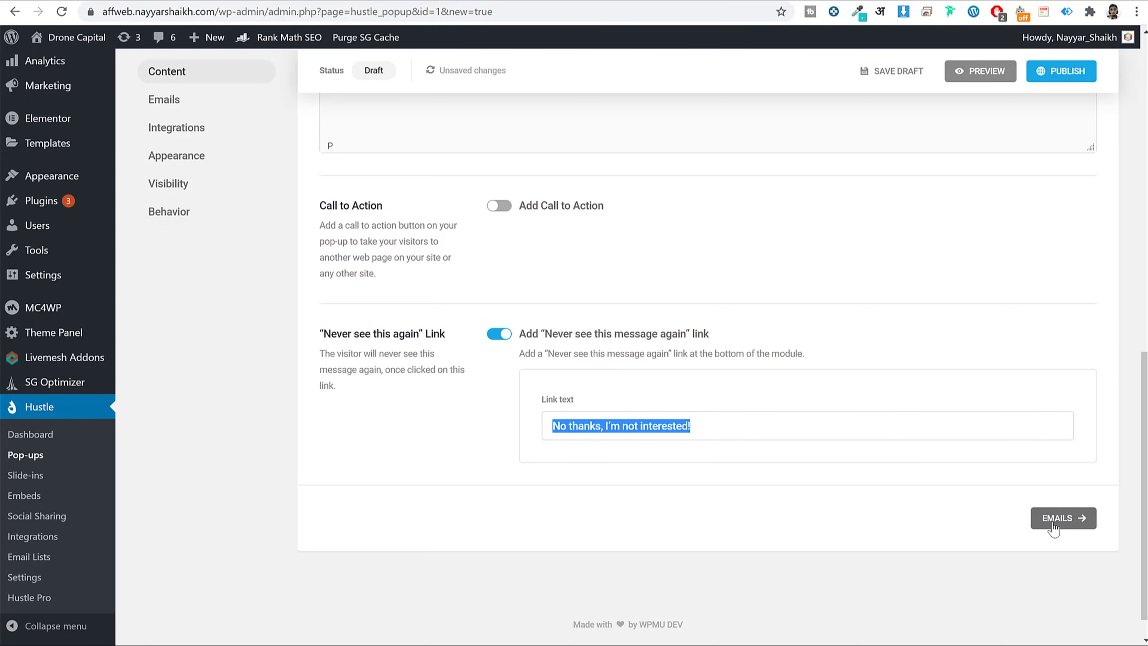
# Step: Proceed to the Emails settings and insert a Name field into the opt-in form
pyautogui.click(1070, 521)
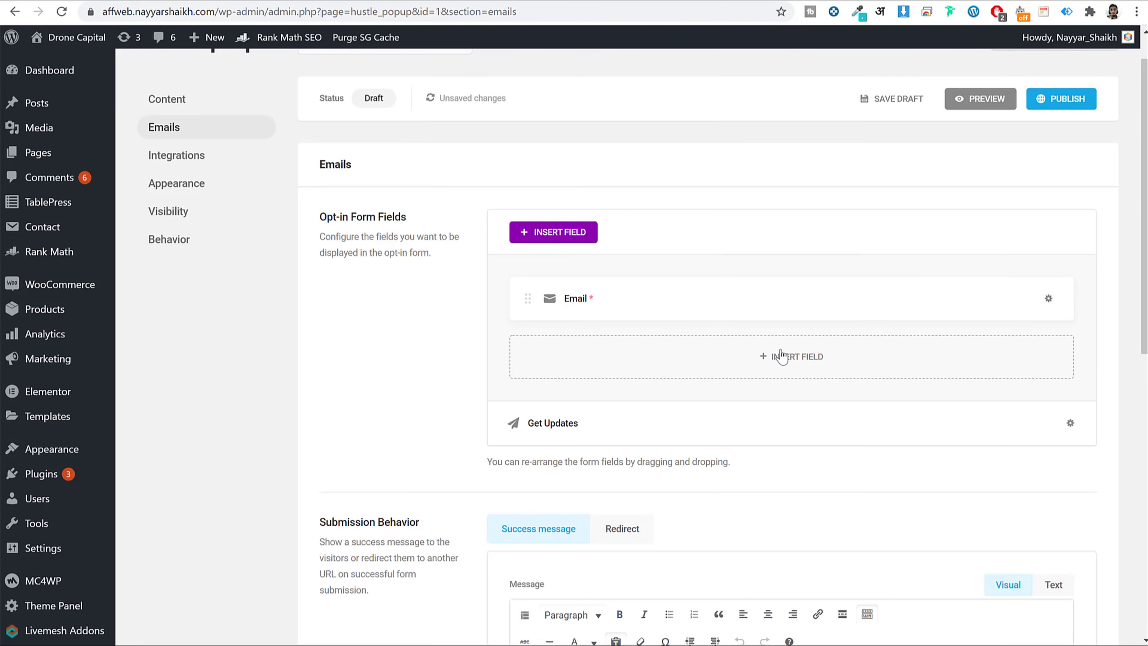
pyautogui.click(793, 361)
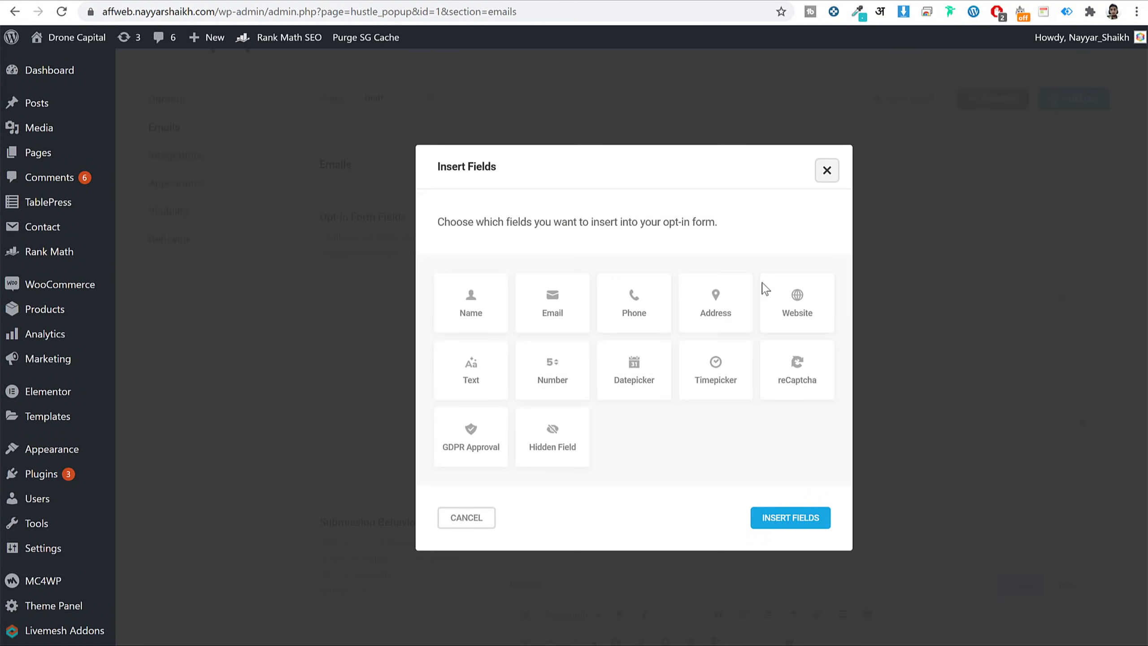
pyautogui.click(492, 315)
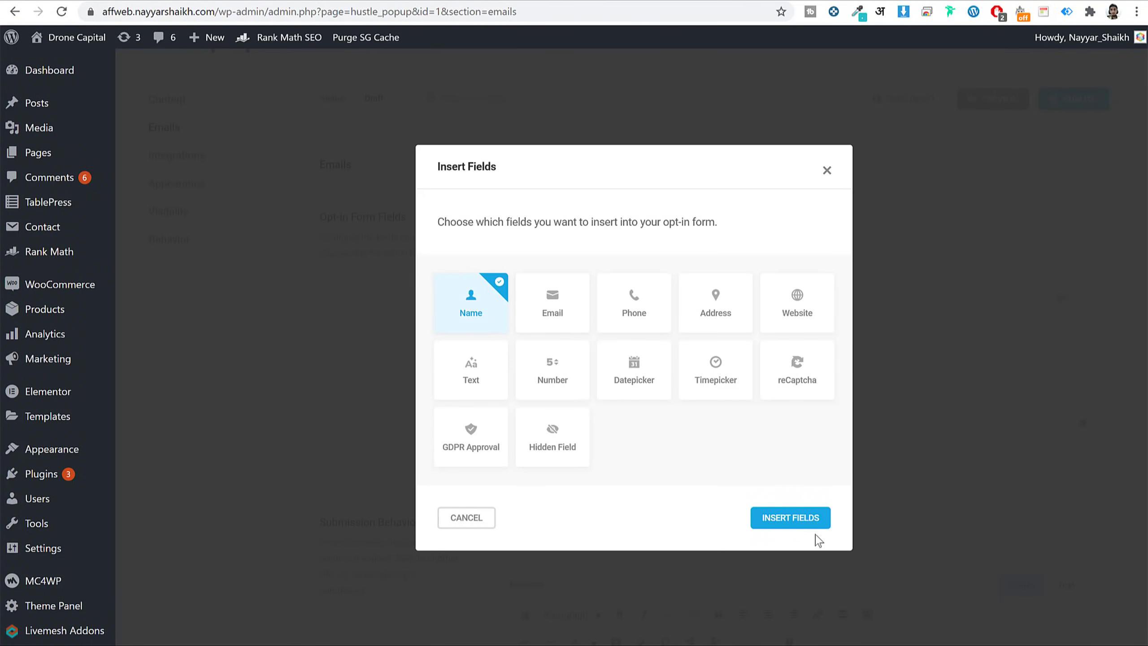
pyautogui.click(807, 520)
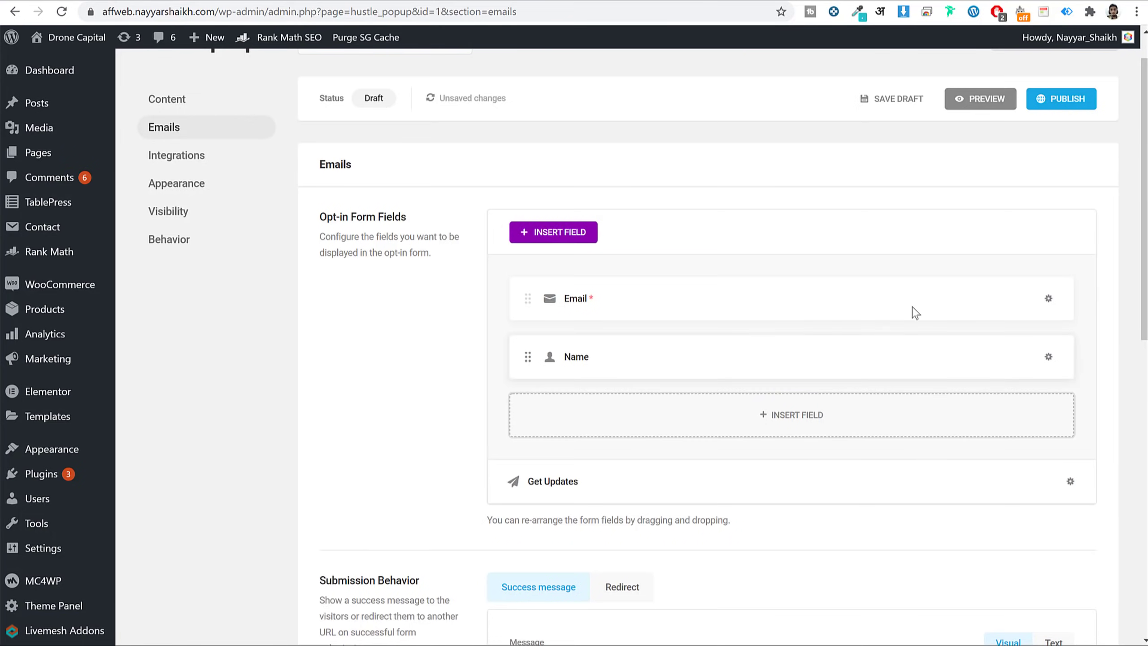
# Step: Preview the pop-up to check how the Name field looks in the opt-in form, and close the preview
pyautogui.click(992, 100)
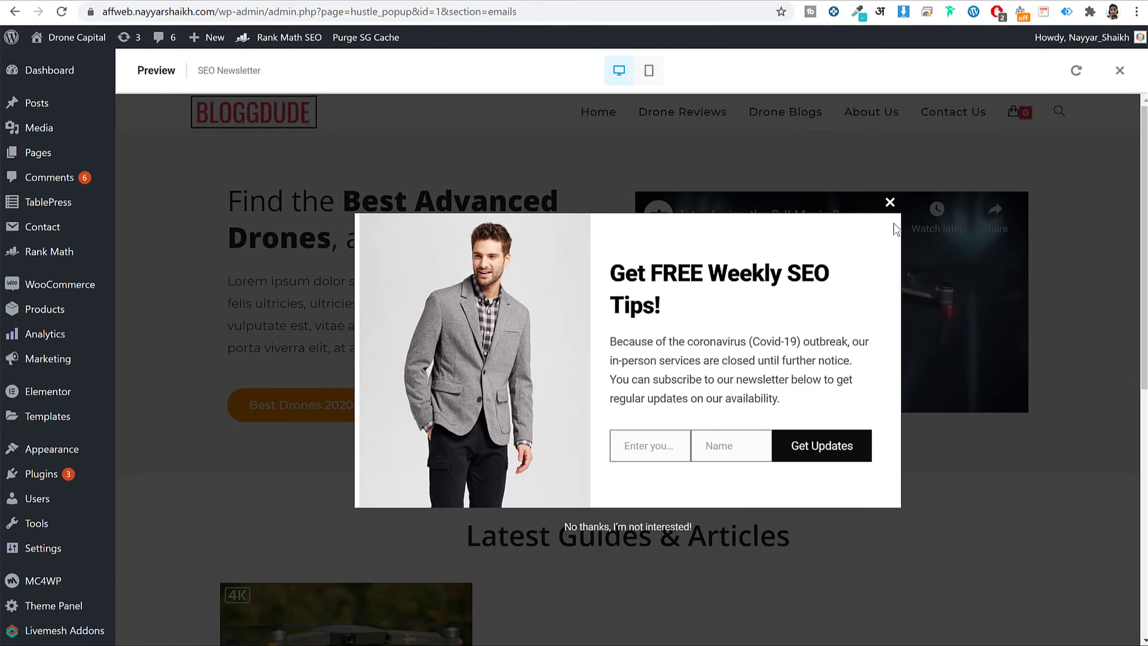
pyautogui.click(890, 202)
pyautogui.click(1120, 71)
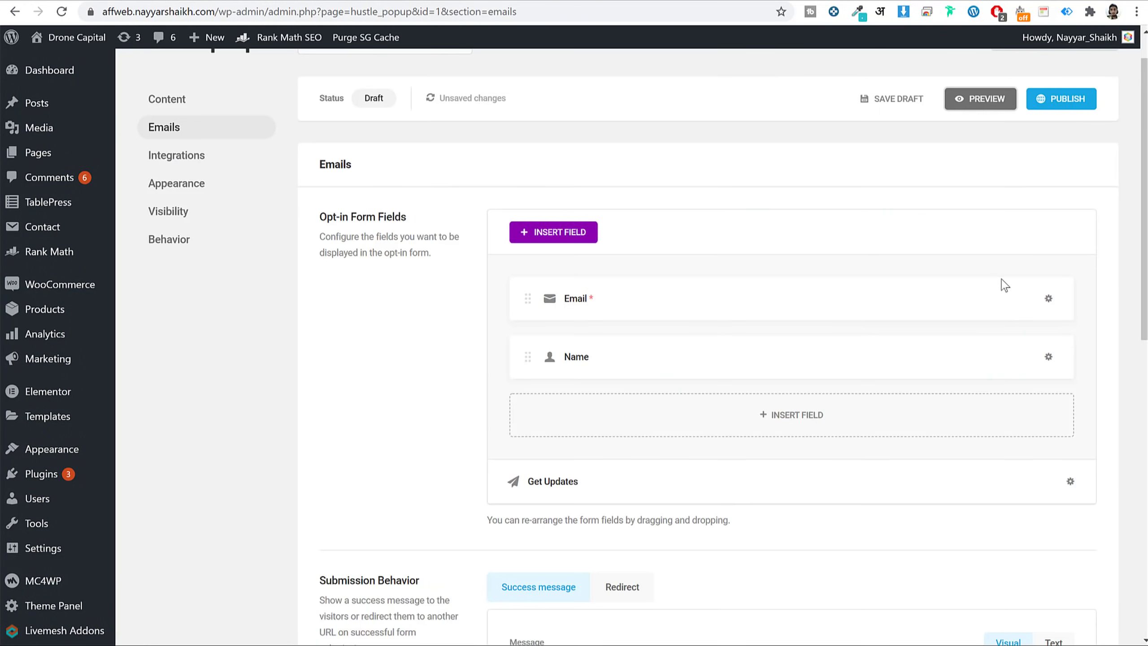
# Step: Look through the Integrations and Appearance settings, including the layout choices, typography and pop-up size, keeping the Compact layout
pyautogui.scroll(-10, 836, 475)
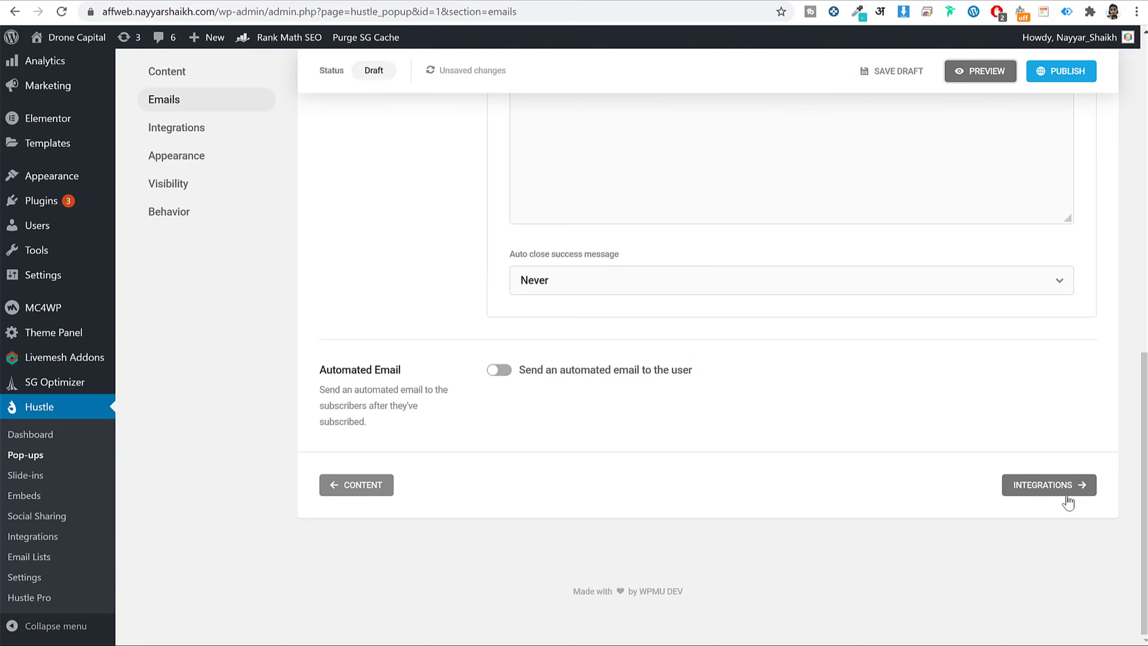
pyautogui.click(1067, 493)
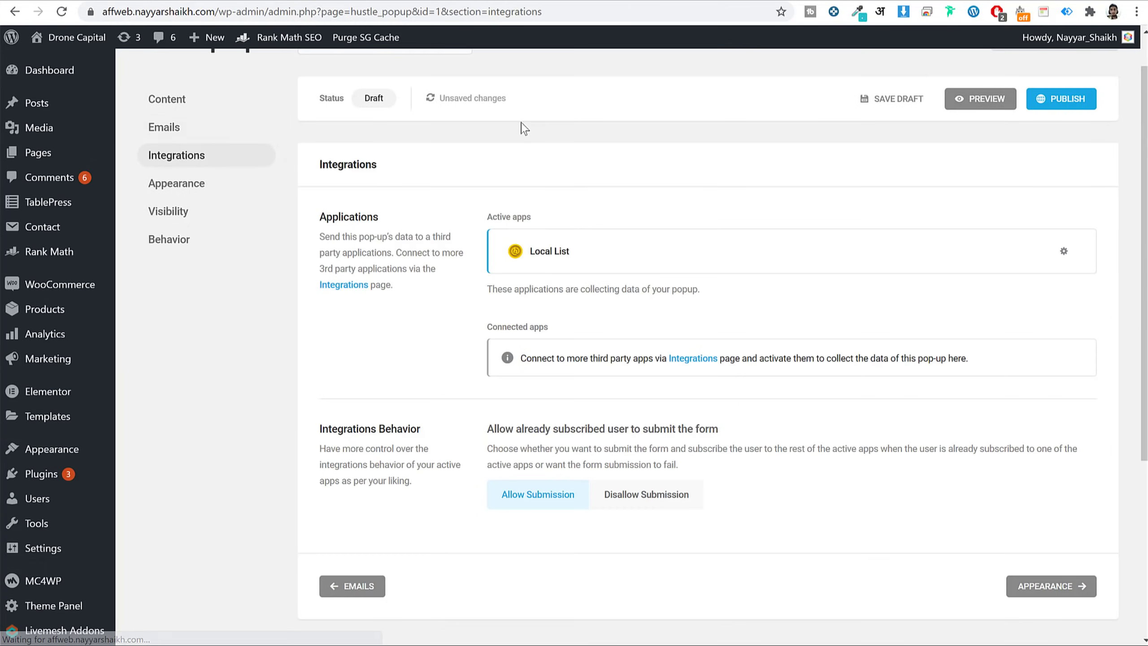
pyautogui.click(1035, 599)
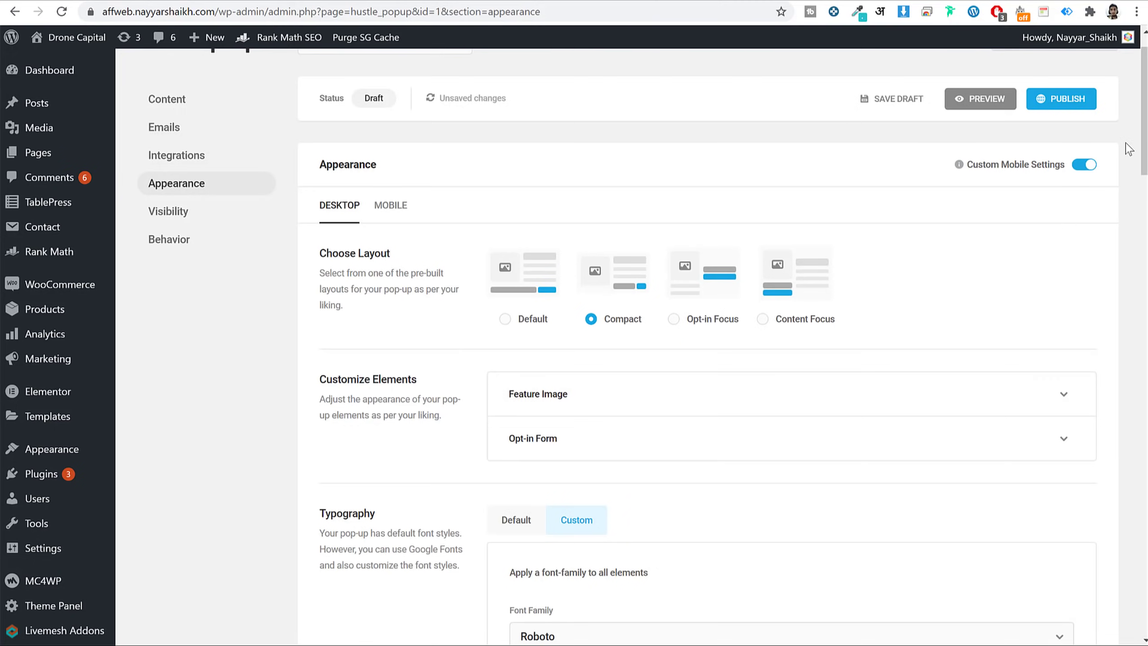
pyautogui.click(677, 320)
pyautogui.click(613, 322)
pyautogui.scroll(-20, 895, 303)
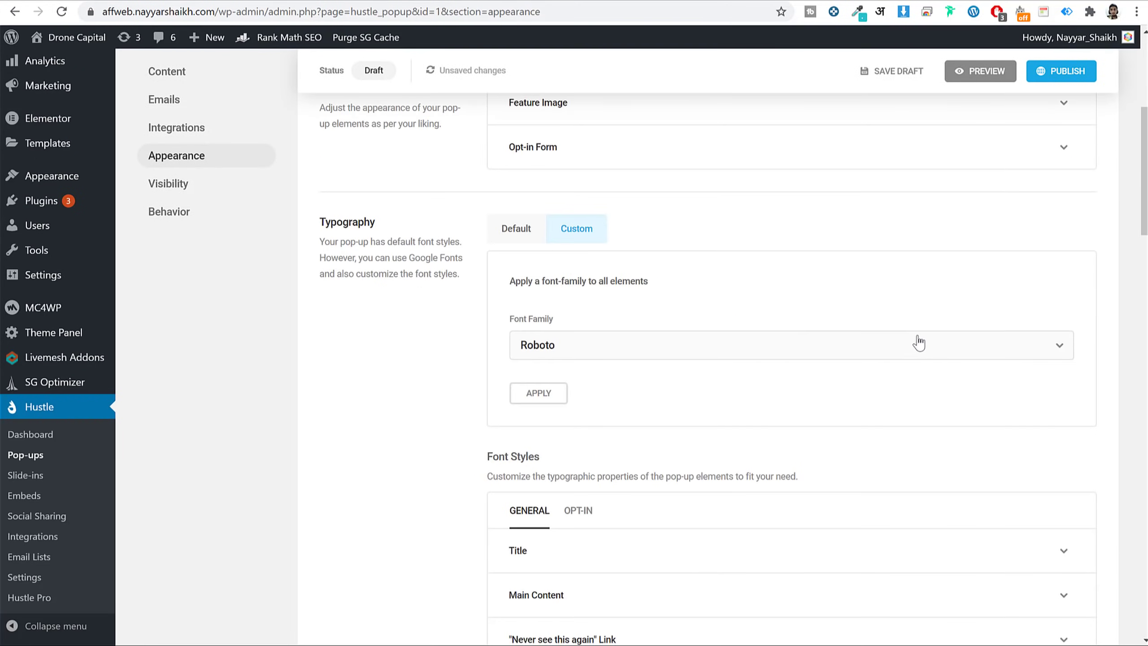
pyautogui.scroll(-10, 946, 435)
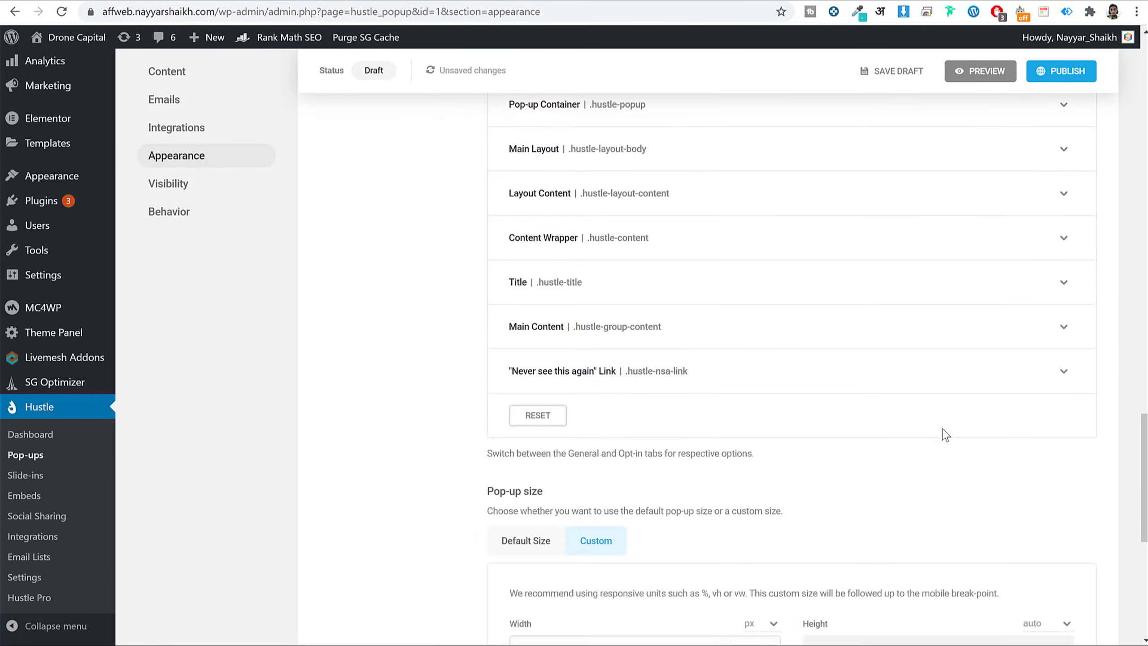
pyautogui.click(398, 489)
pyautogui.scroll(-5, 397, 491)
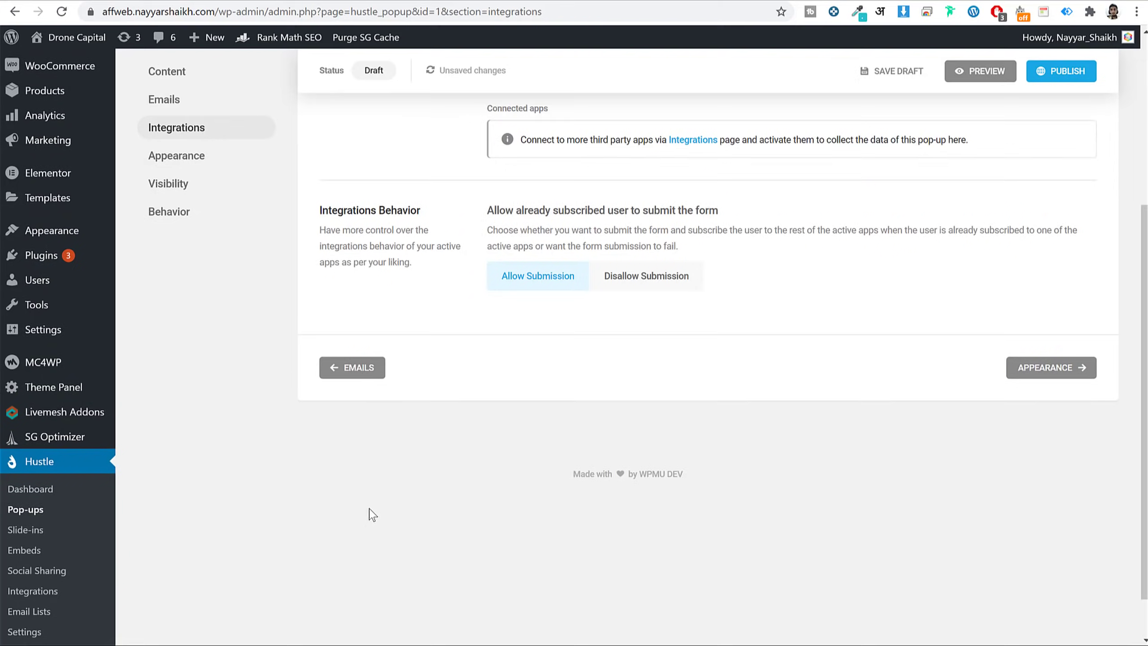
# Step: Return to the Emails settings and delete the Name field from the opt-in form
pyautogui.click(362, 376)
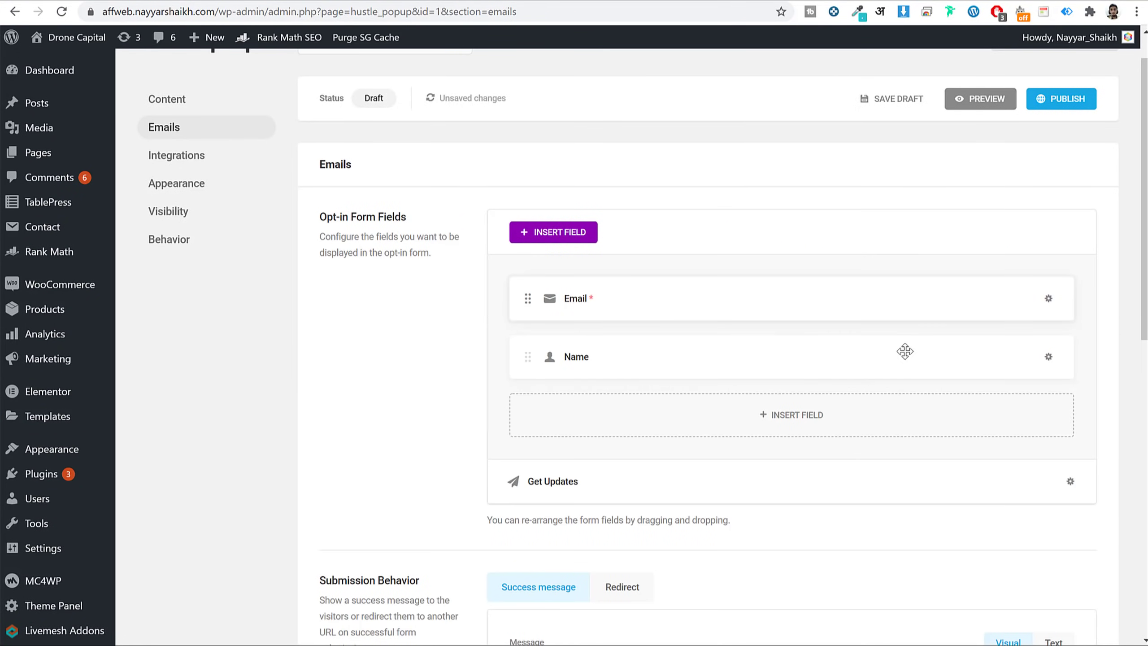
pyautogui.click(1049, 357)
pyautogui.click(988, 442)
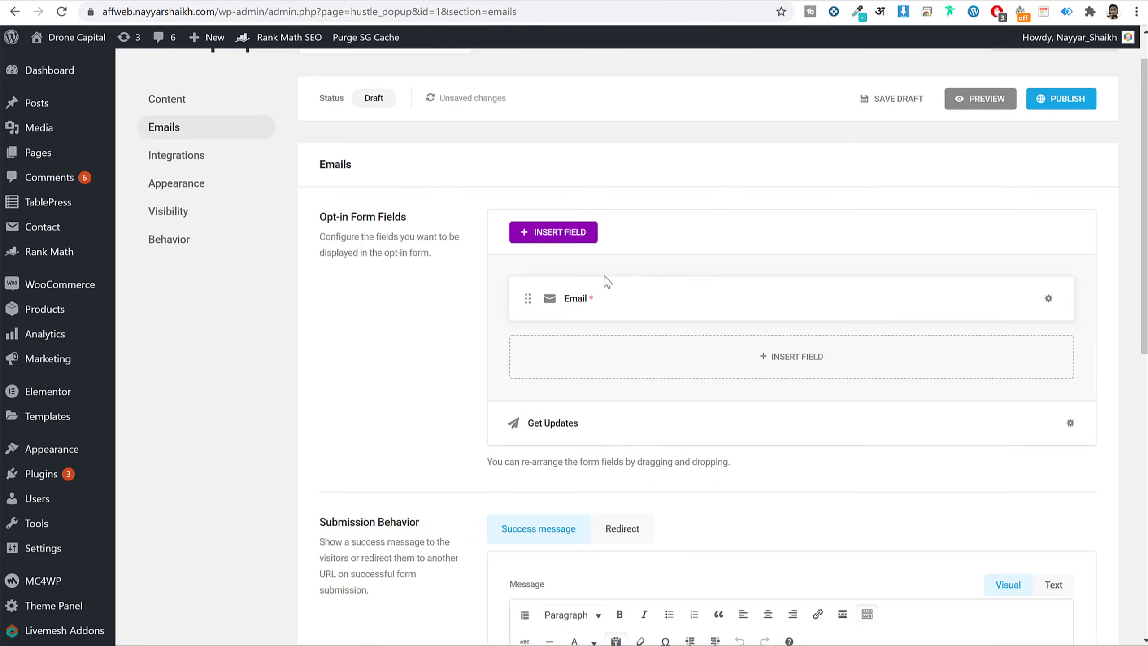
# Step: Review the Submission Behavior options, comparing the success message with the Redirect URL setting, and leave Success message selected
pyautogui.scroll(-8, 822, 308)
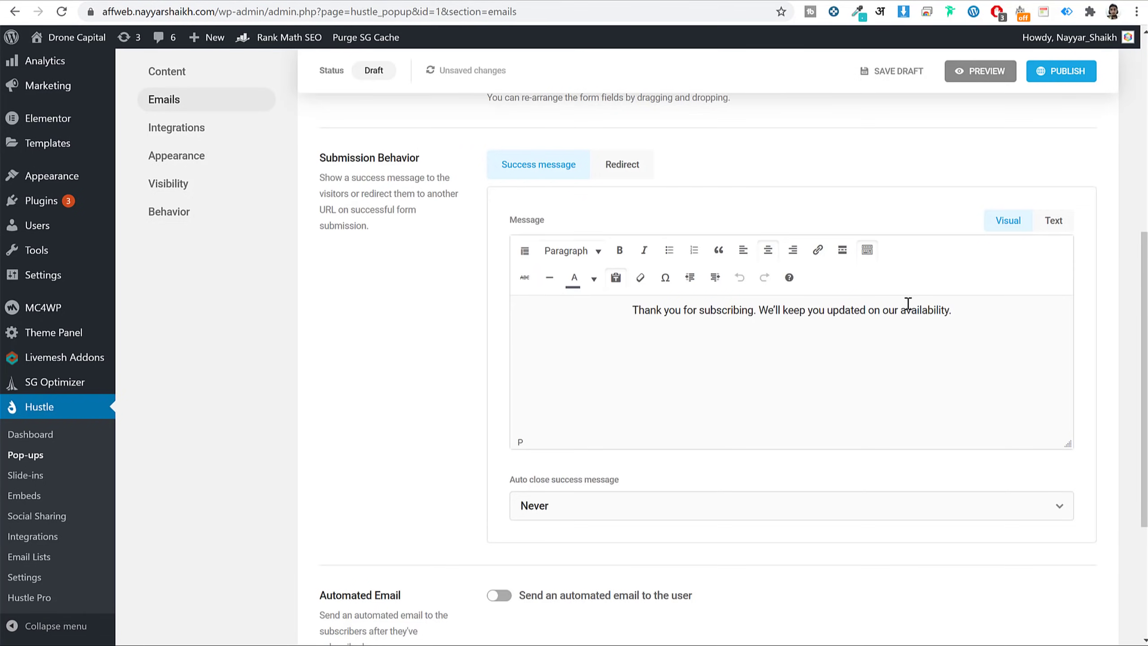
pyautogui.tripleClick(979, 310)
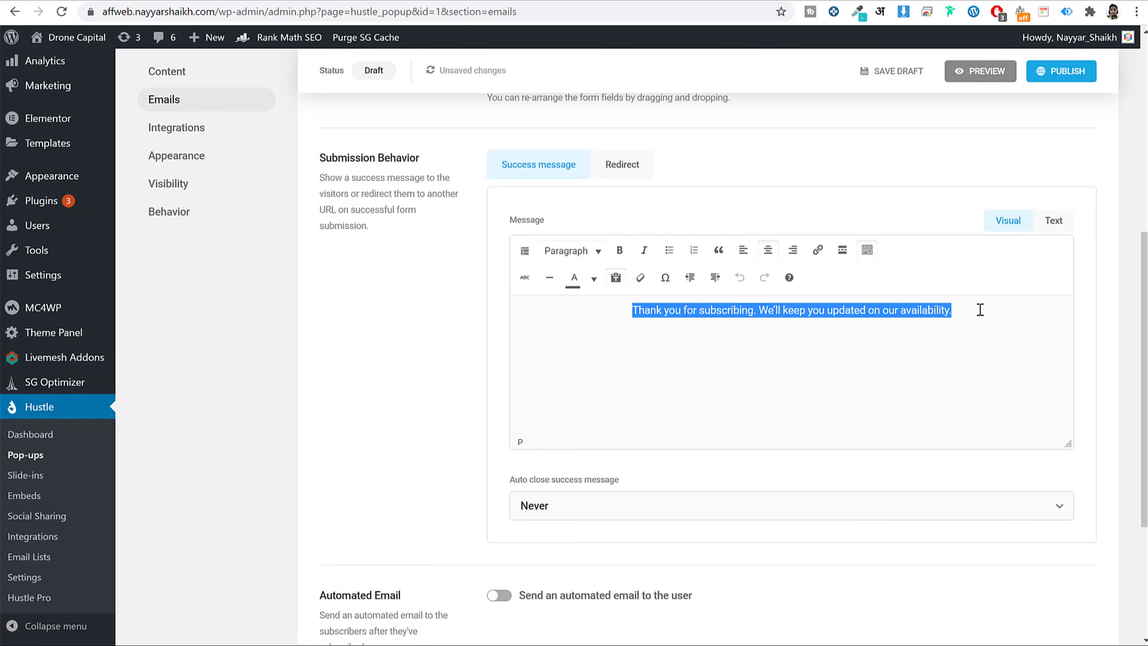
pyautogui.click(621, 171)
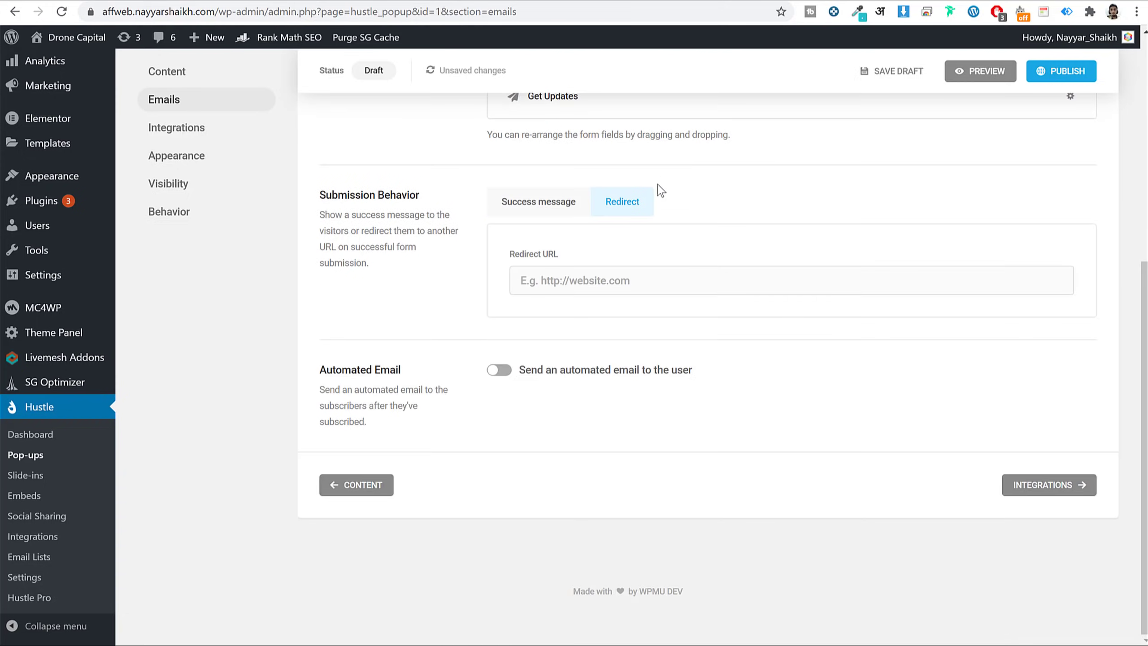
pyautogui.click(640, 293)
pyautogui.click(557, 202)
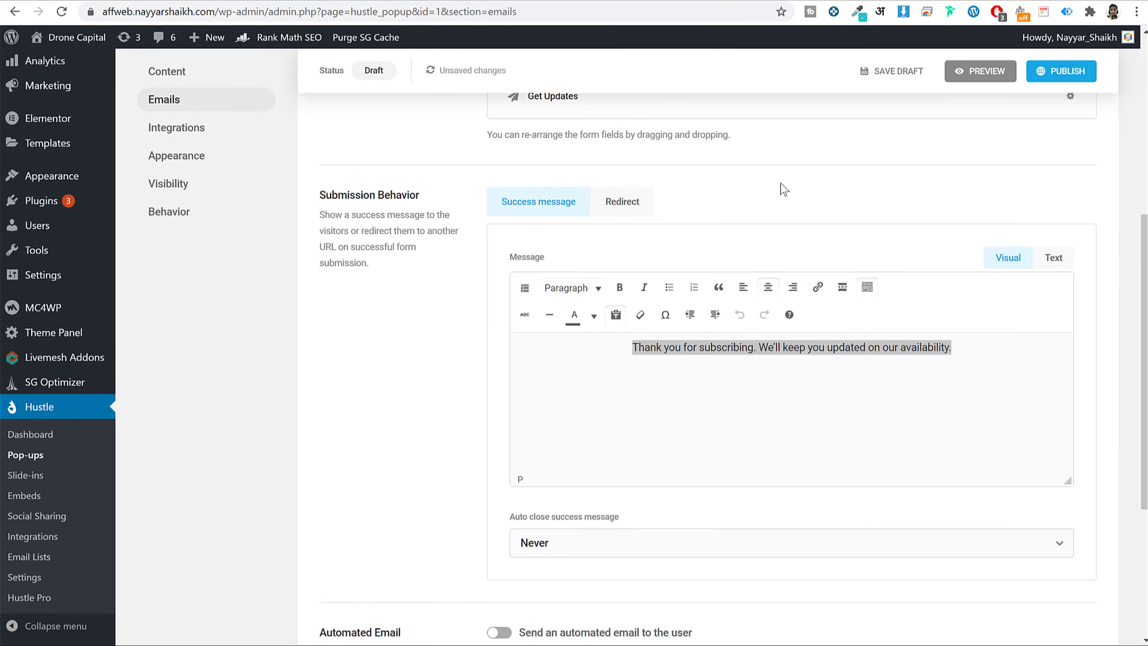
# Step: Turn on the automated email to inspect its time, recipient, subject and body settings, and turn it off again
pyautogui.scroll(4, 813, 317)
pyautogui.scroll(-8, 835, 428)
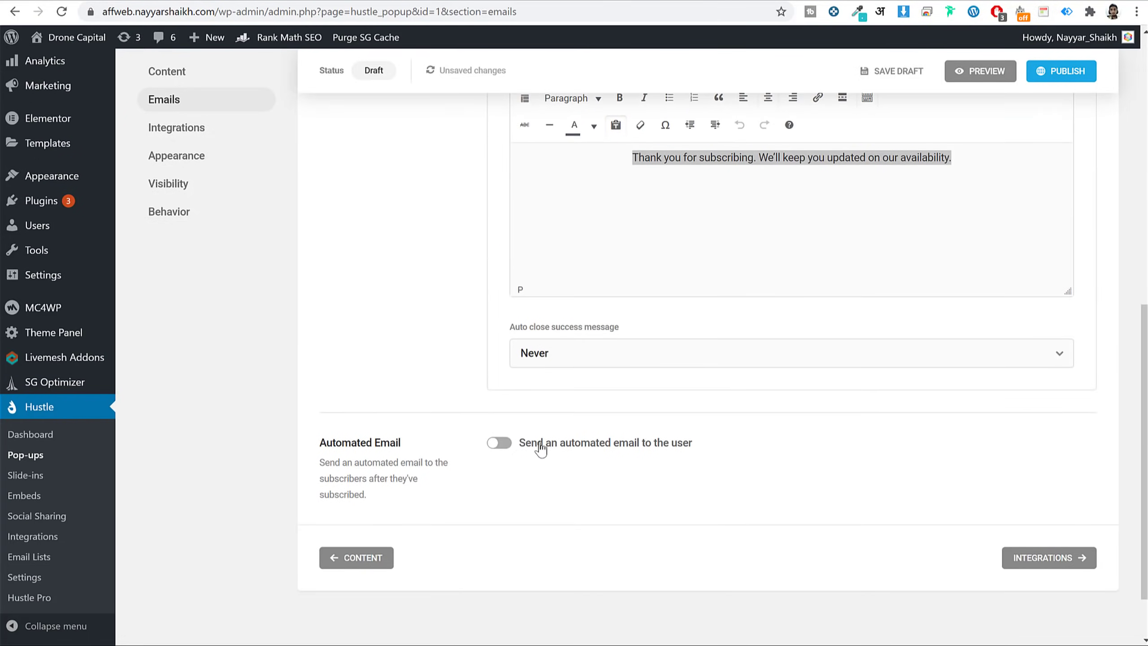
pyautogui.click(507, 445)
pyautogui.scroll(-3, 1067, 318)
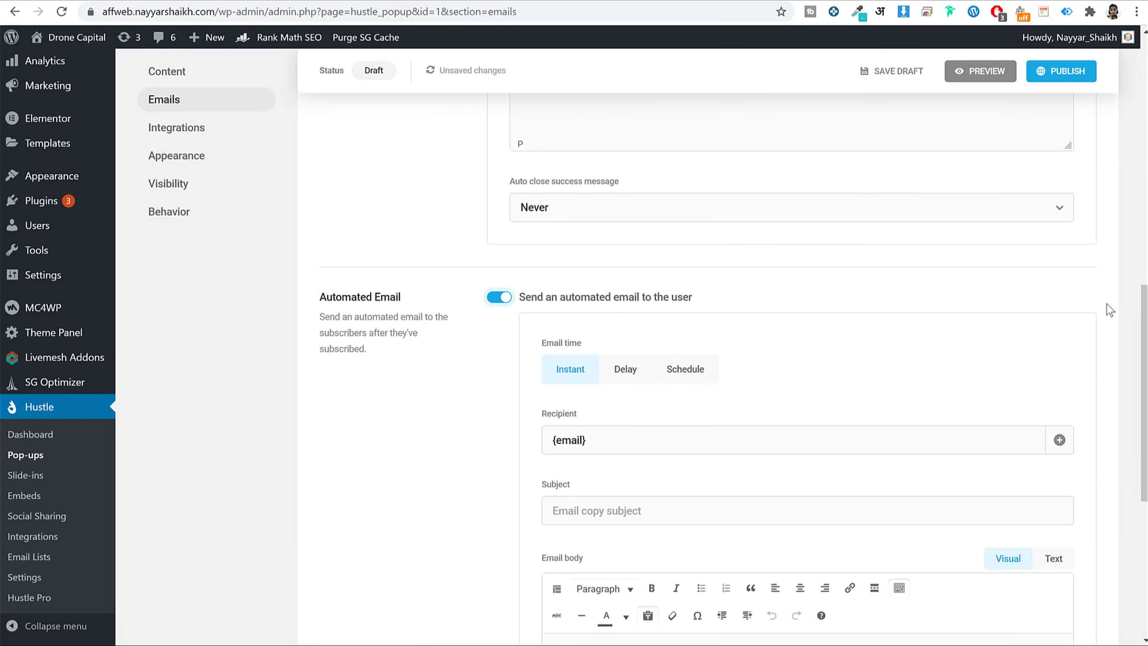
pyautogui.scroll(-3, 1113, 308)
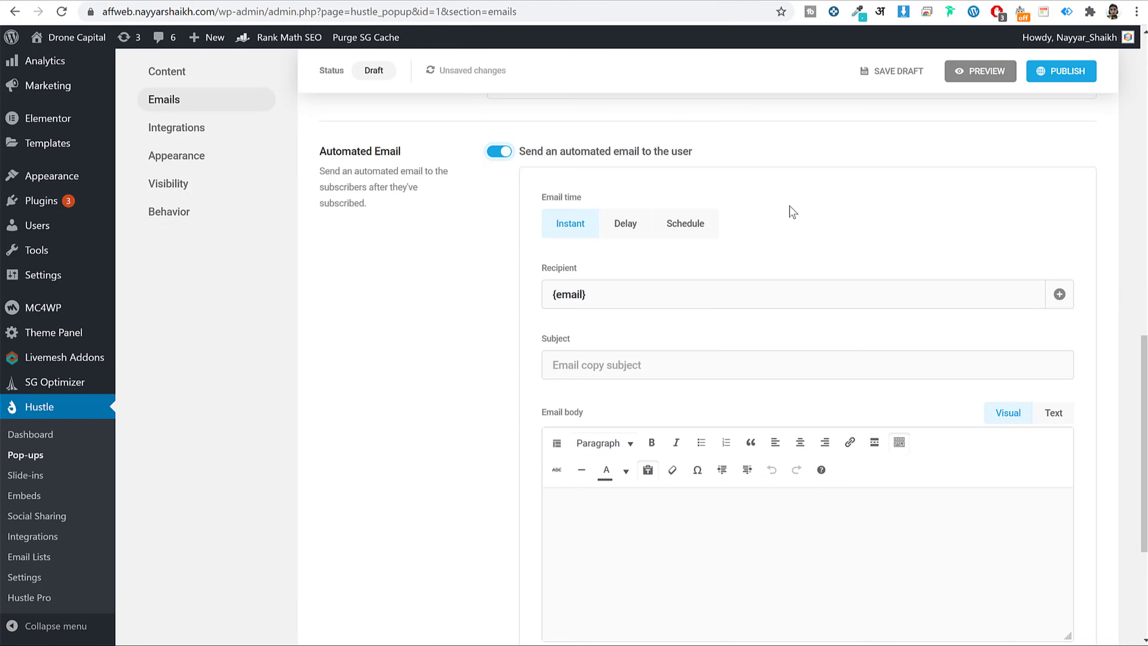
pyautogui.scroll(-5, 759, 357)
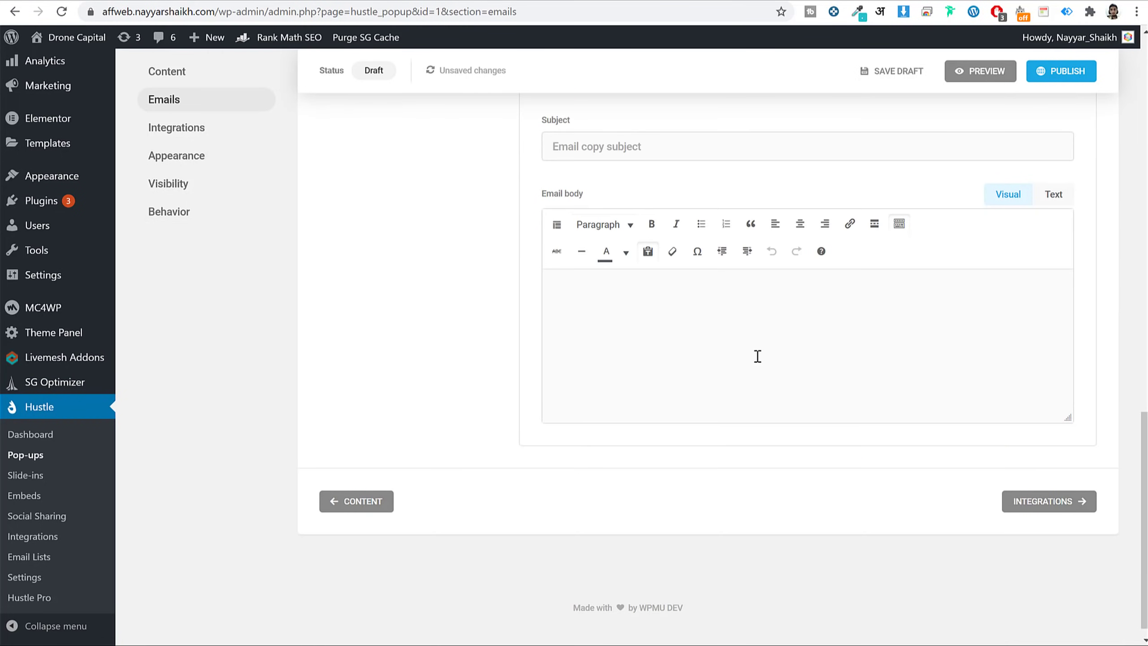
pyautogui.scroll(5, 775, 357)
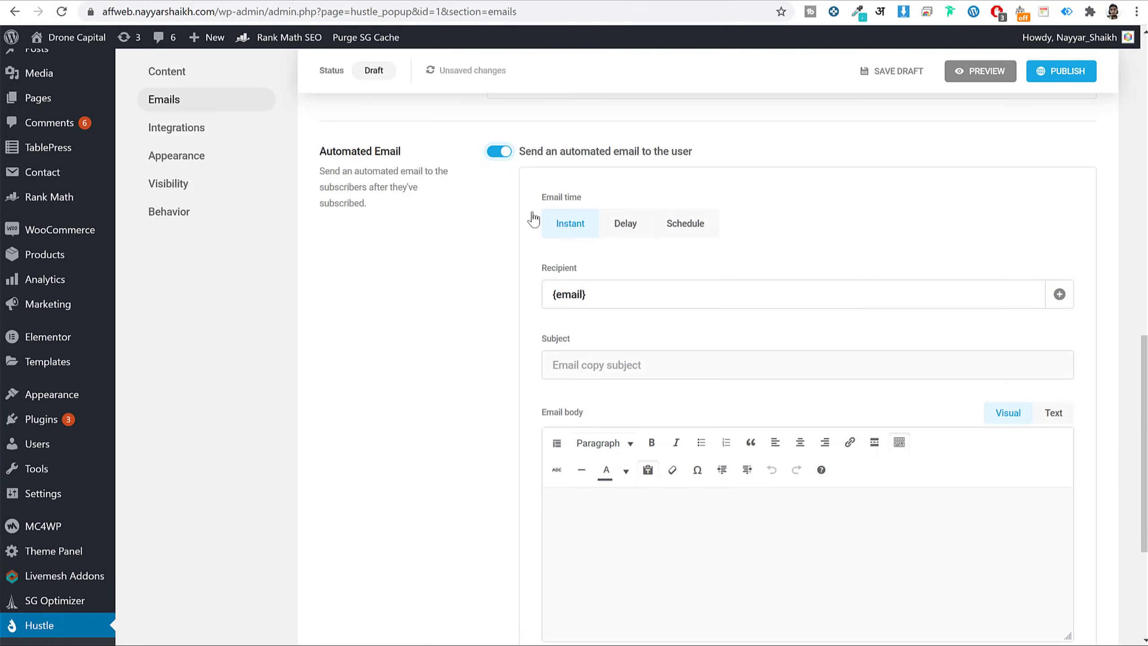
pyautogui.click(501, 152)
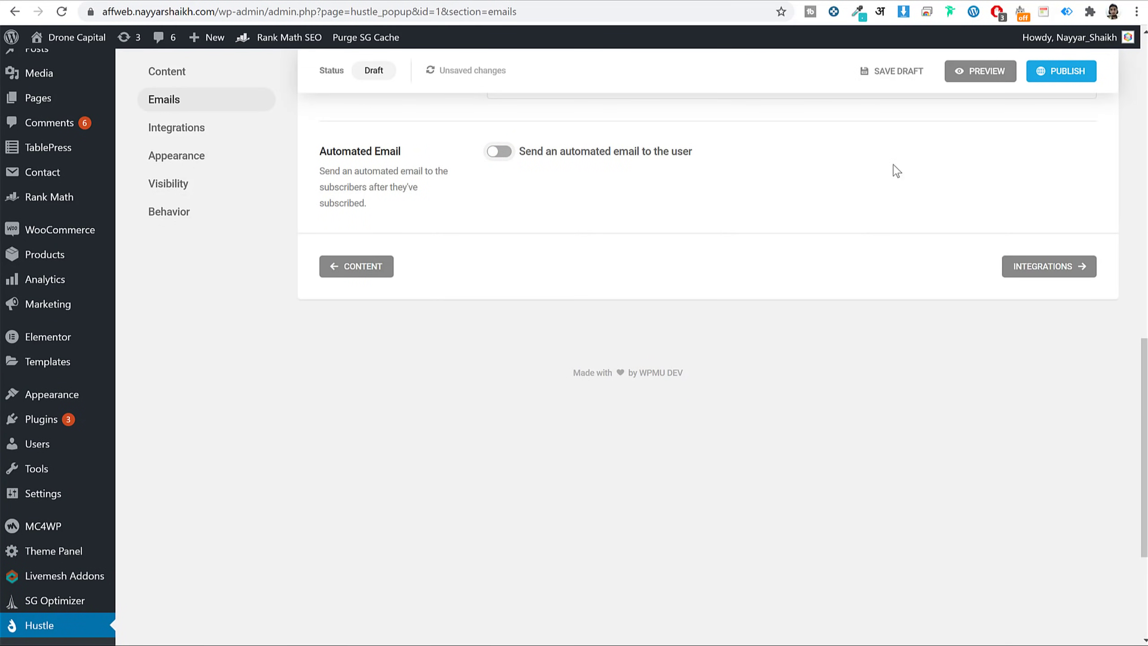
# Step: Proceed to the Integrations settings and review the description of the applications that receive the pop-up's data
pyautogui.click(1049, 267)
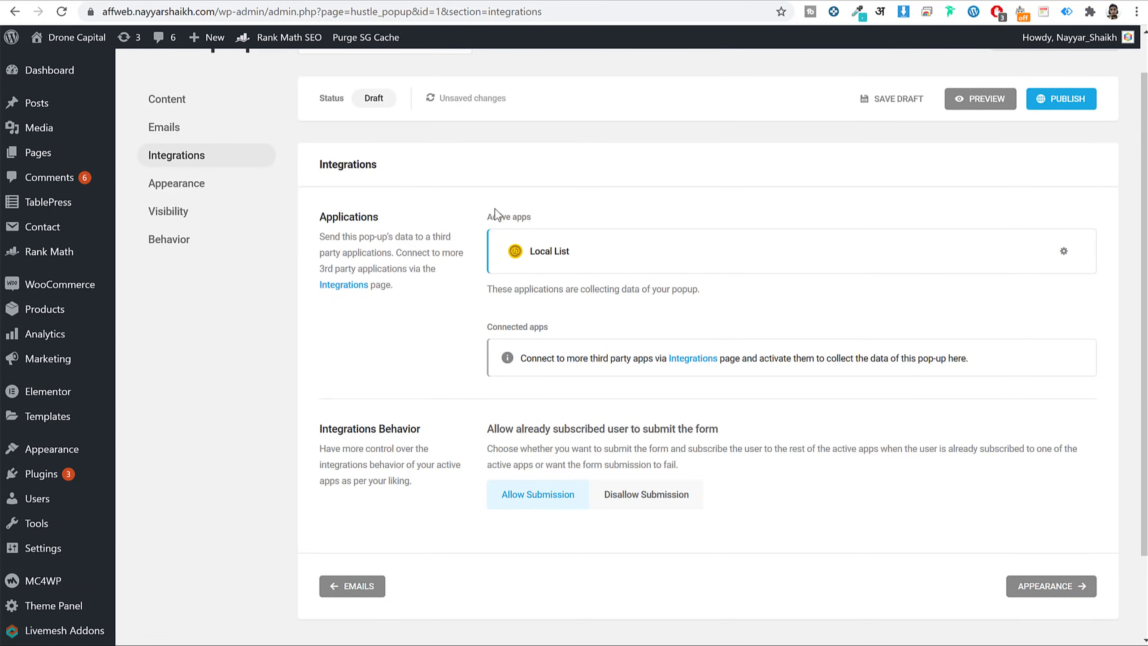
pyautogui.moveTo(456, 209); pyautogui.dragTo(520, 217)
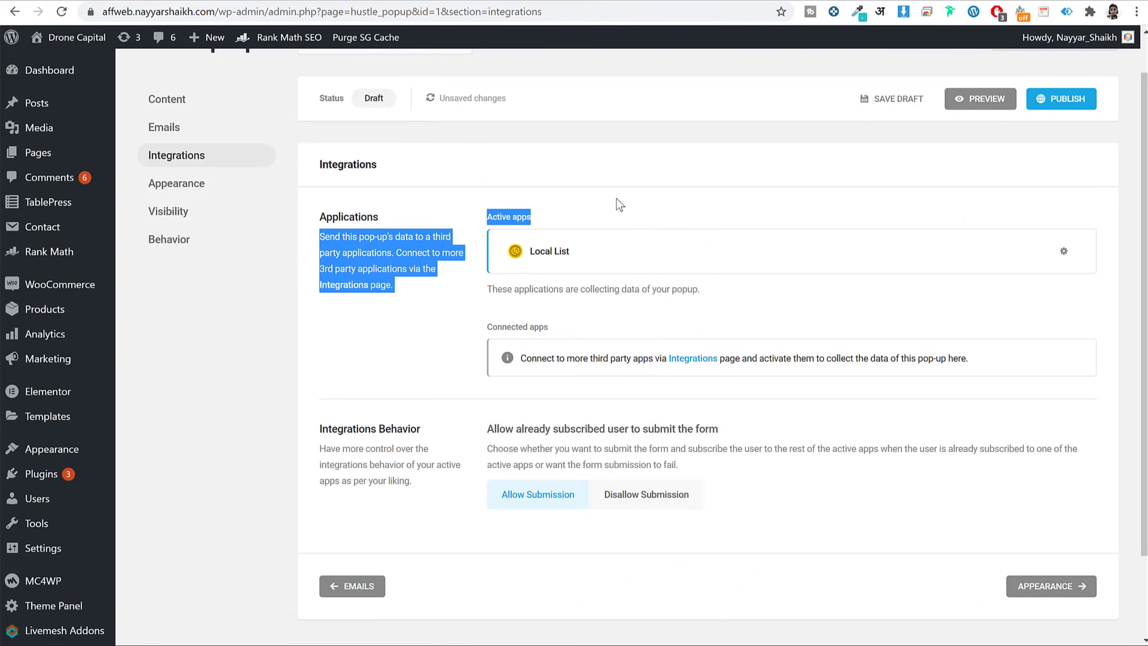
pyautogui.click(620, 205)
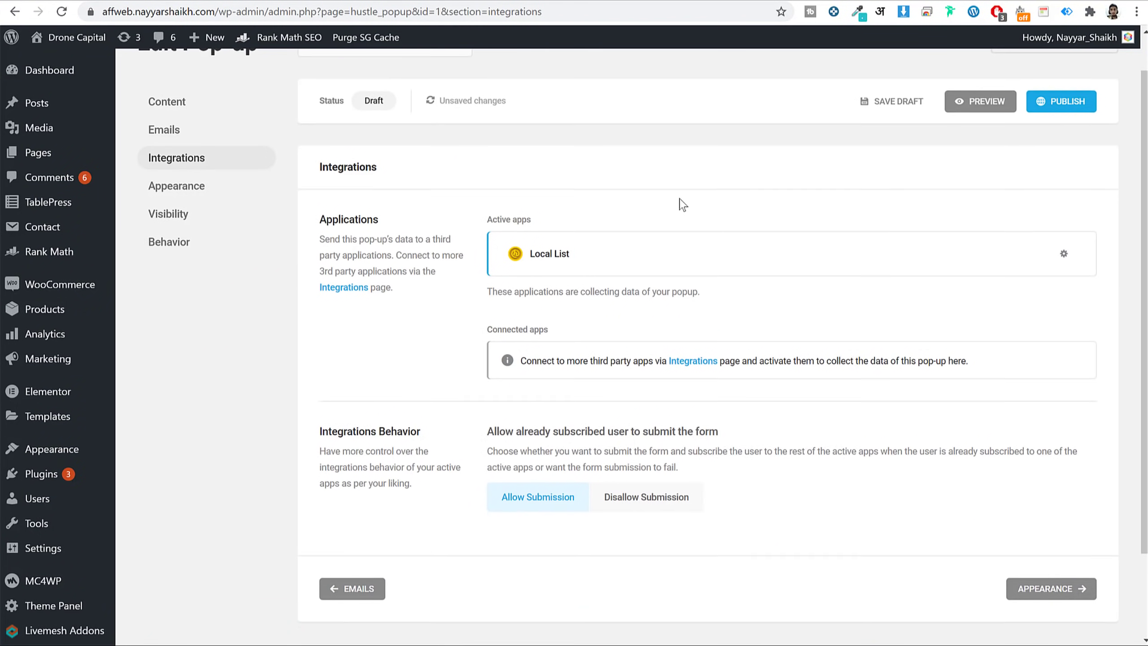
# Step: Open Hustle's Email Lists page in a separate browser tab to check for collected emails, and return to the pop-up editor
pyautogui.scroll(1, 679, 198)
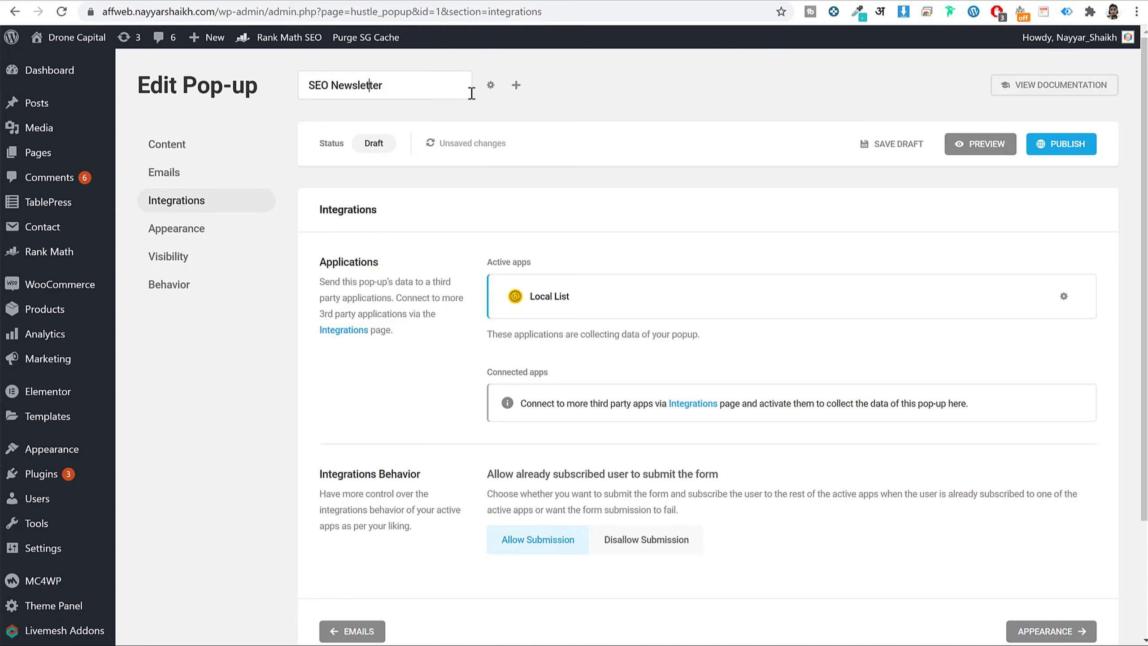
pyautogui.click(492, 86)
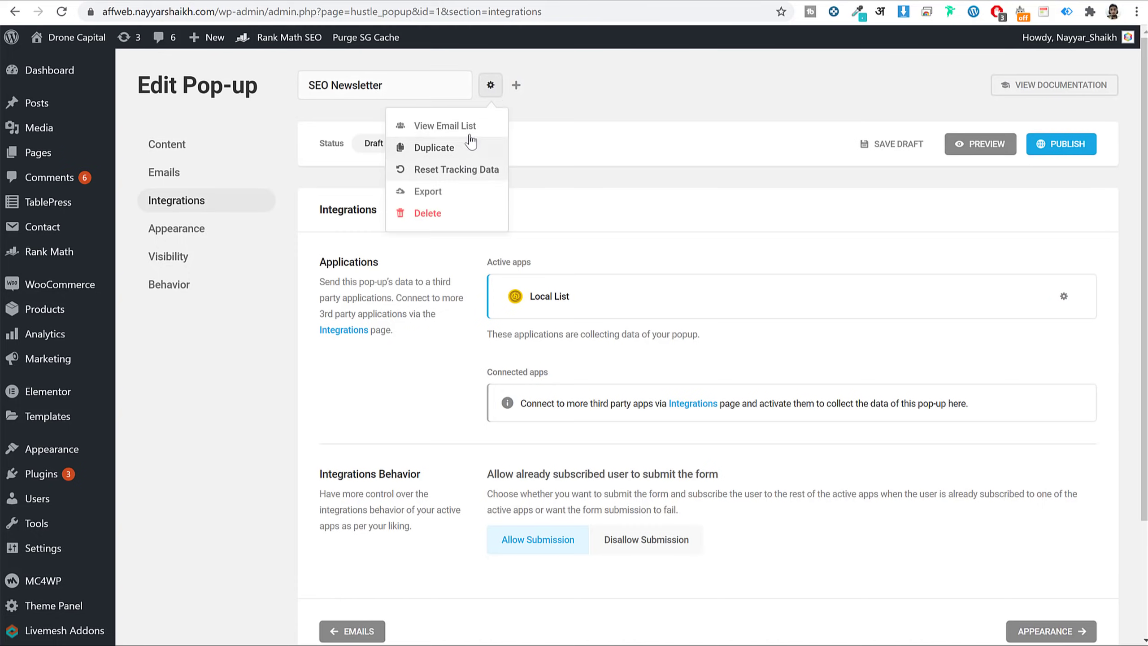
pyautogui.rightClick(444, 128)
pyautogui.click(489, 94)
pyautogui.scroll(-5, 441, 217)
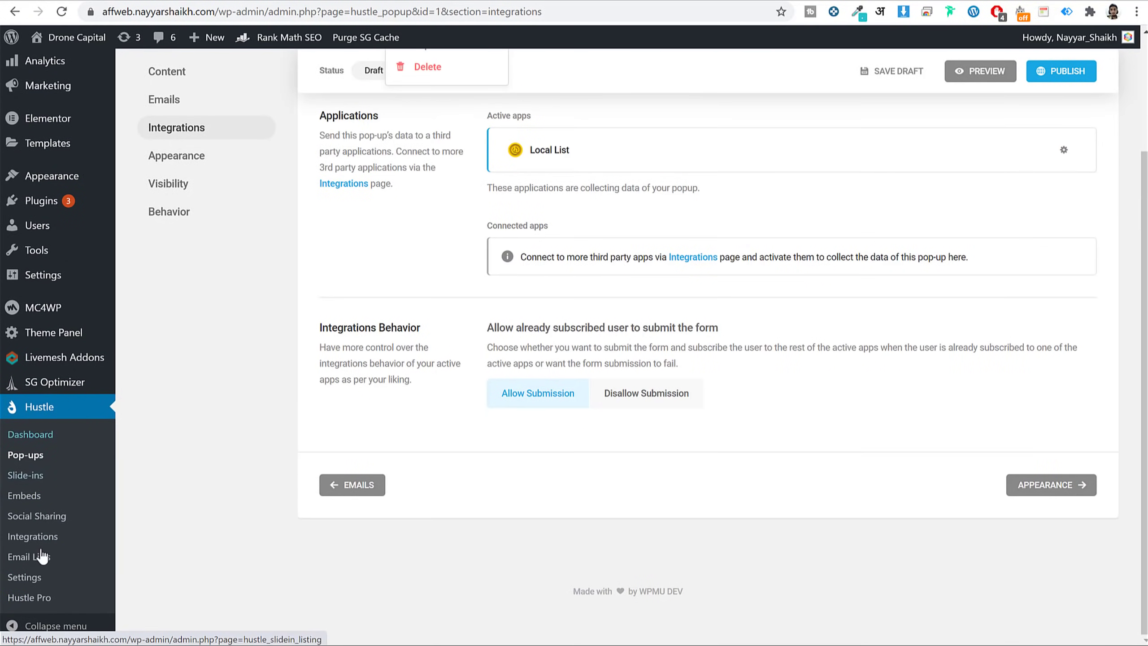
pyautogui.rightClick(41, 565)
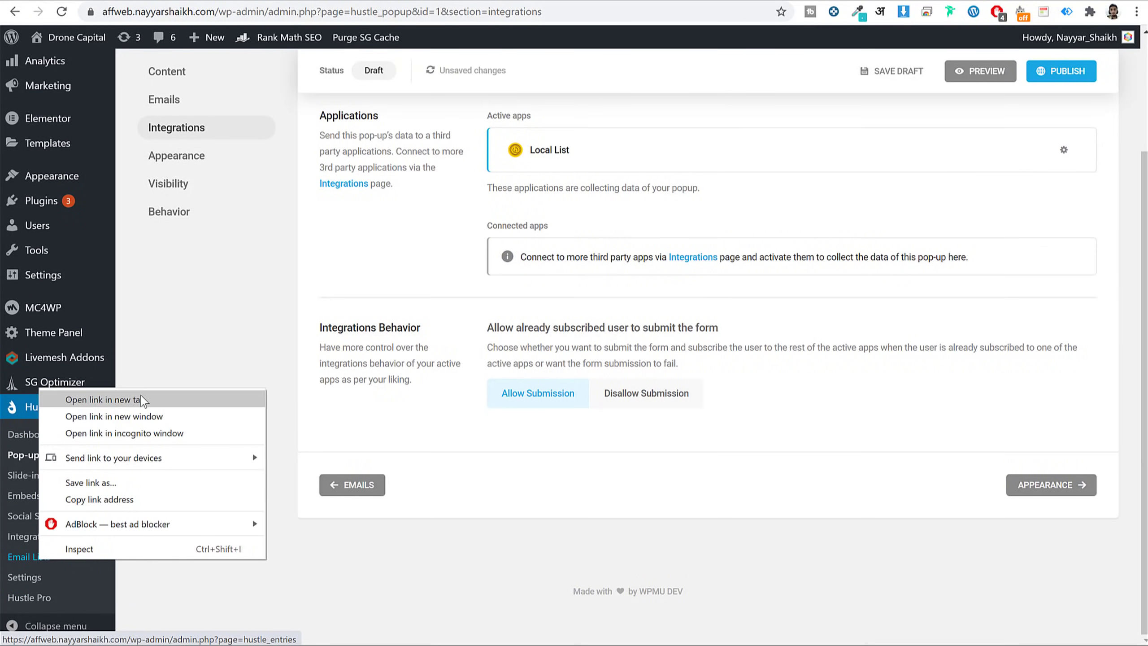
pyautogui.click(104, 398)
pyautogui.hotkey('ctrl', 'Tab')
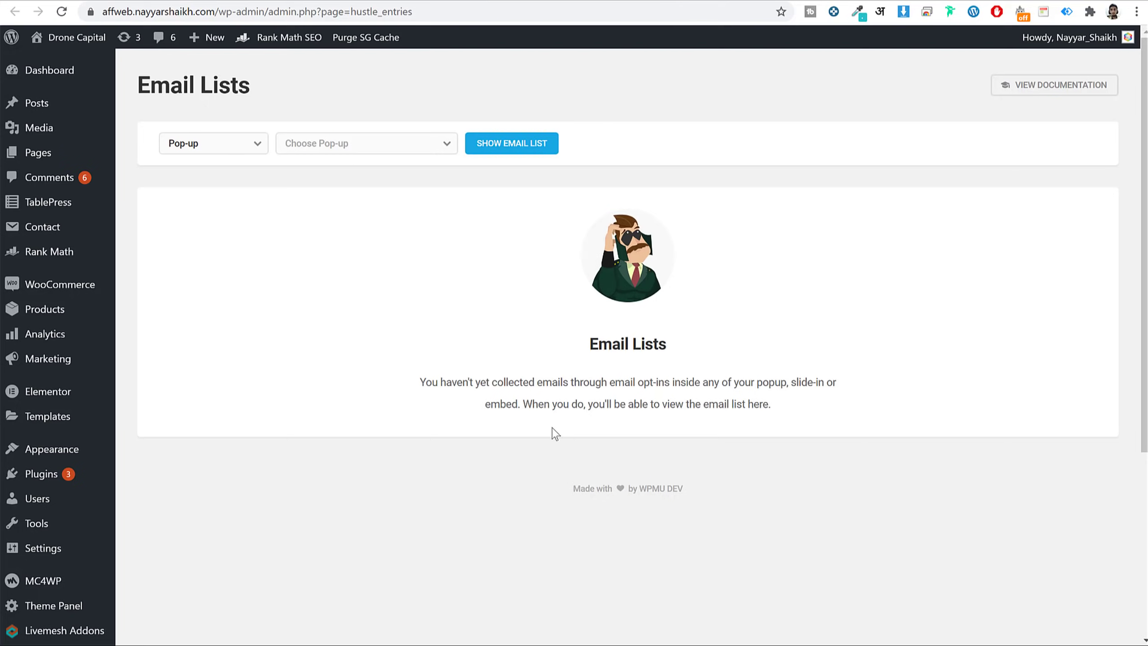
pyautogui.click(338, 1)
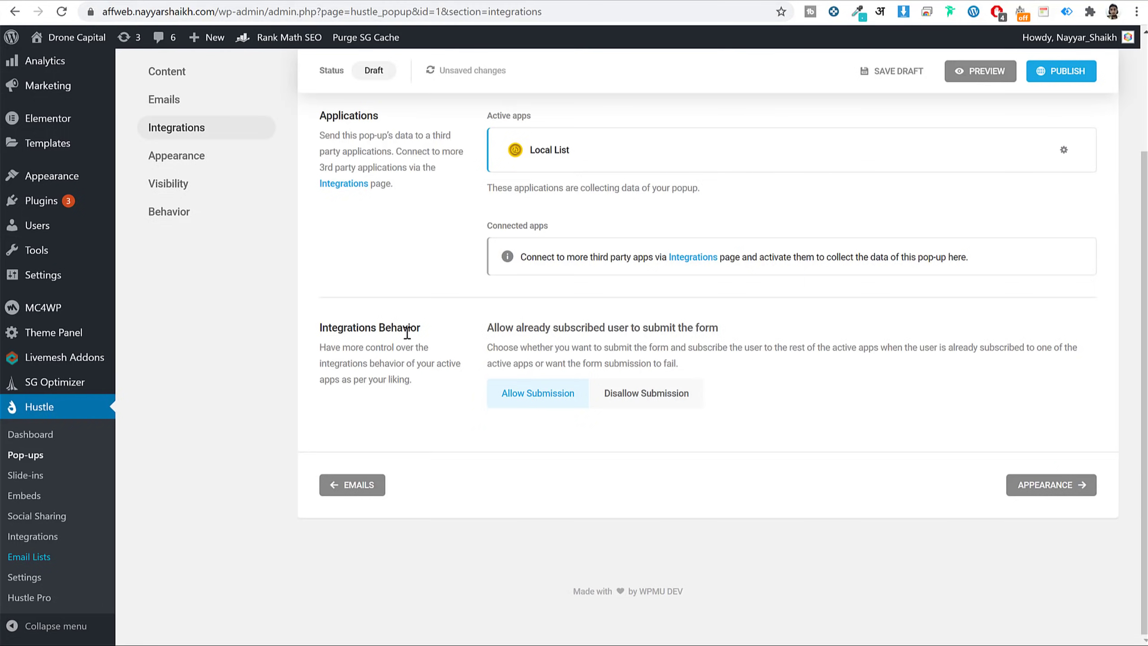
# Step: Open Hustle's Integrations page in a separate browser tab, browse the available apps, and start configuring the Mailchimp integration
pyautogui.rightClick(48, 539)
pyautogui.click(64, 550)
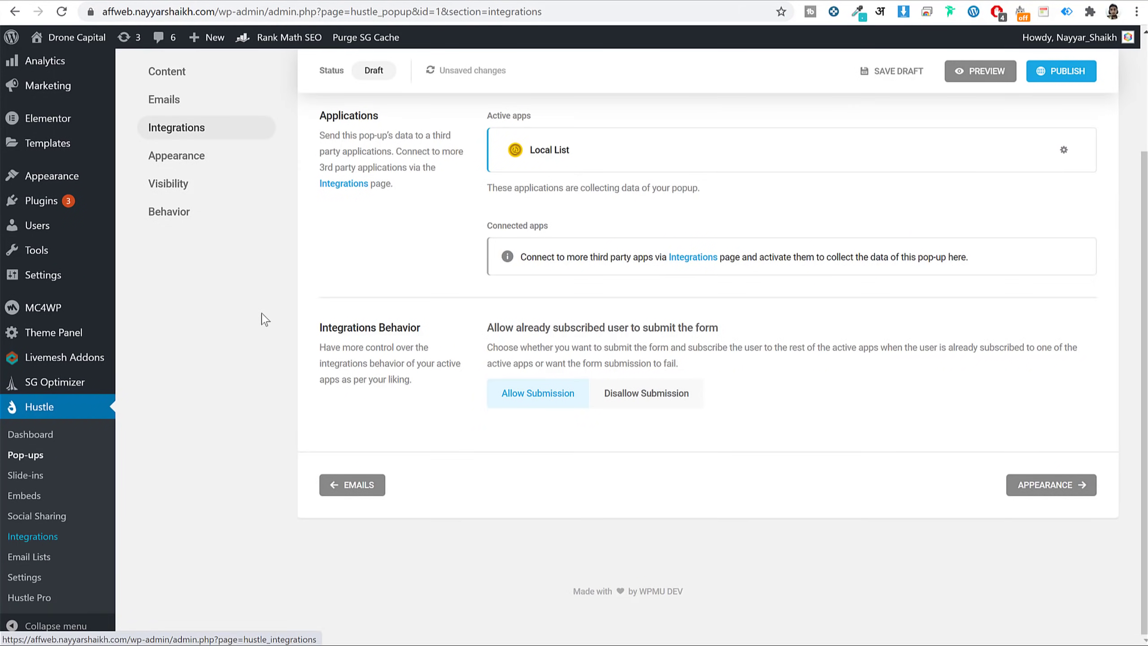
pyautogui.hotkey('ctrl', 'Tab')
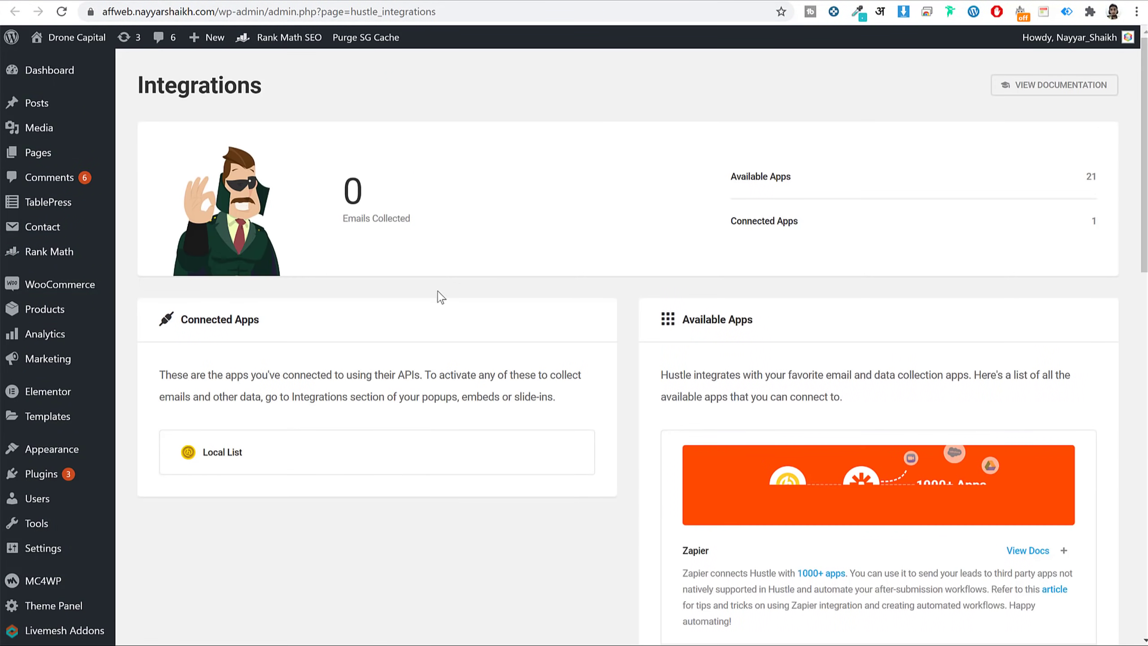
pyautogui.scroll(-3, 788, 340)
pyautogui.scroll(-9, 791, 345)
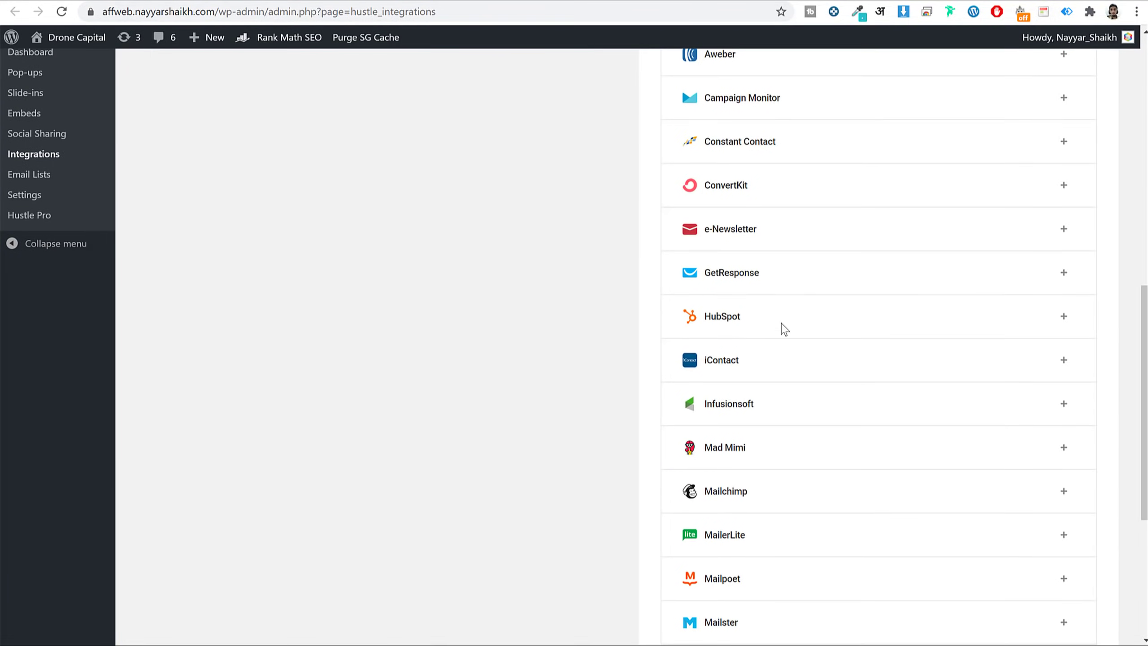
pyautogui.scroll(-3, 787, 327)
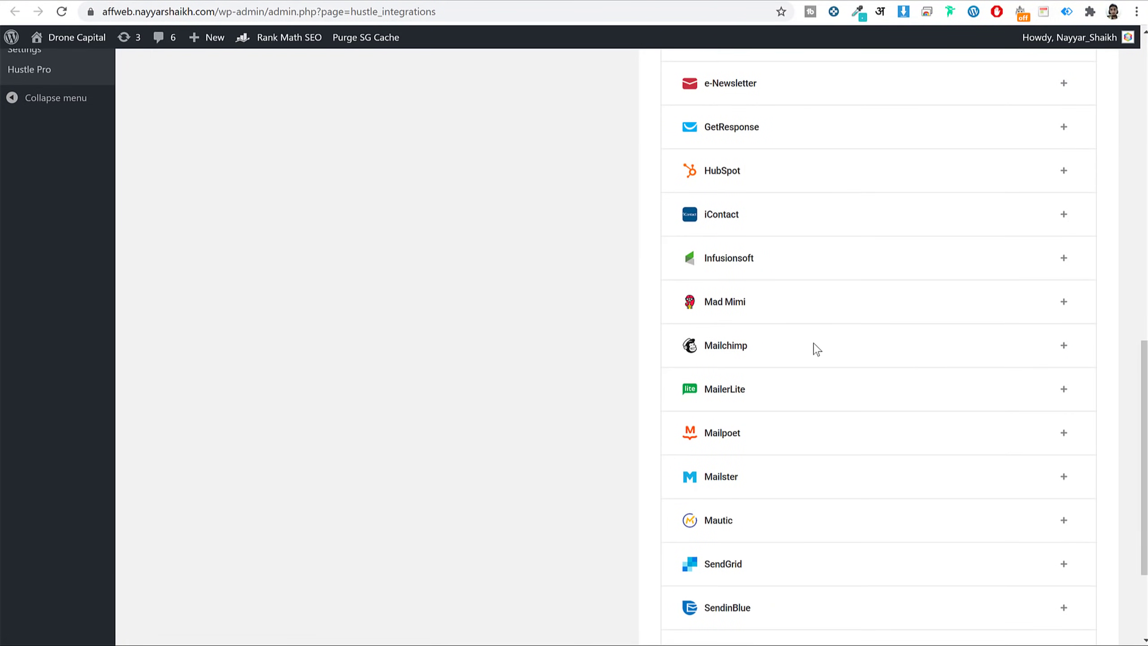
pyautogui.click(1064, 346)
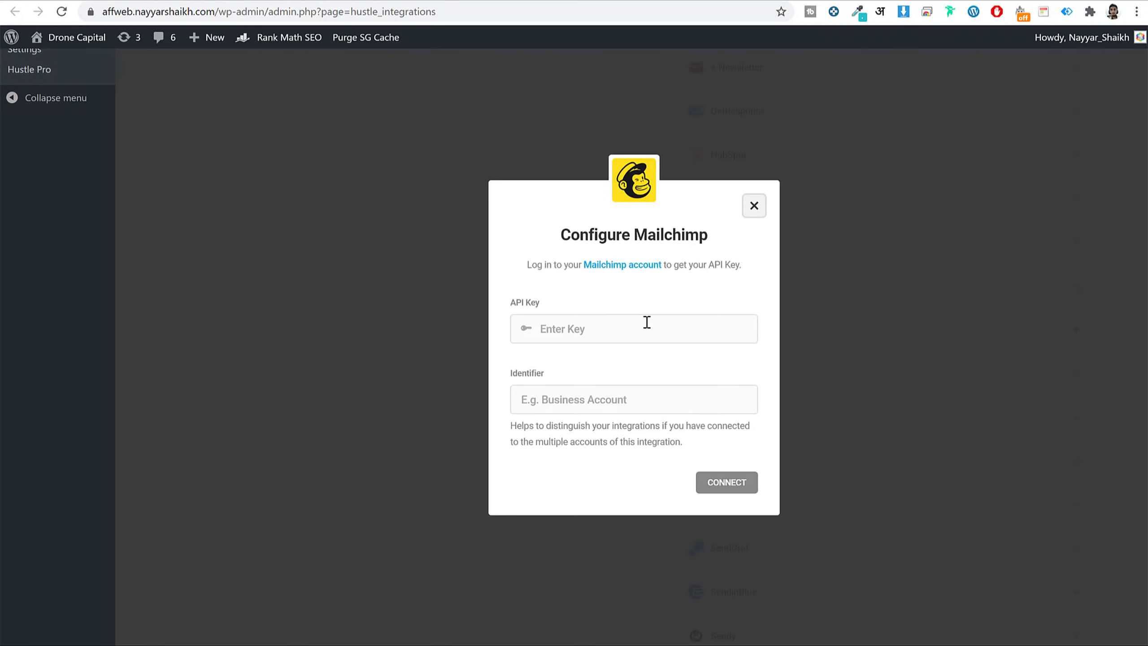
pyautogui.click(593, 331)
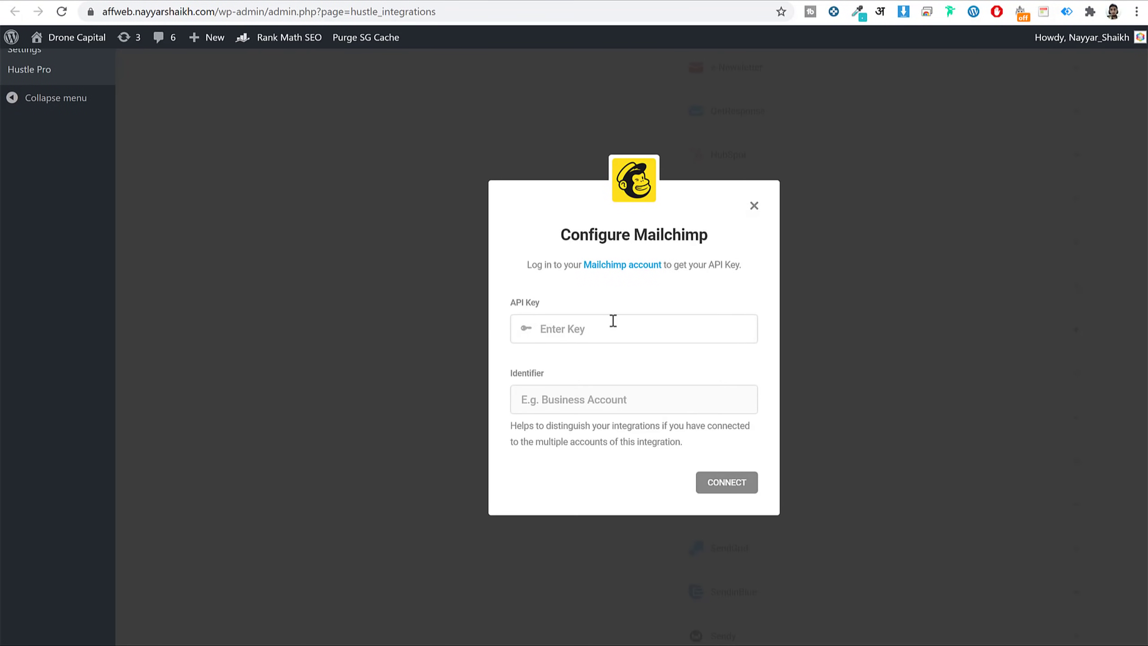
# Step: Go to the Mailchimp website in a new browser tab, log in with the prefilled credentials, and postpone the account verification setup
pyautogui.hotkey('ctrl', 't')
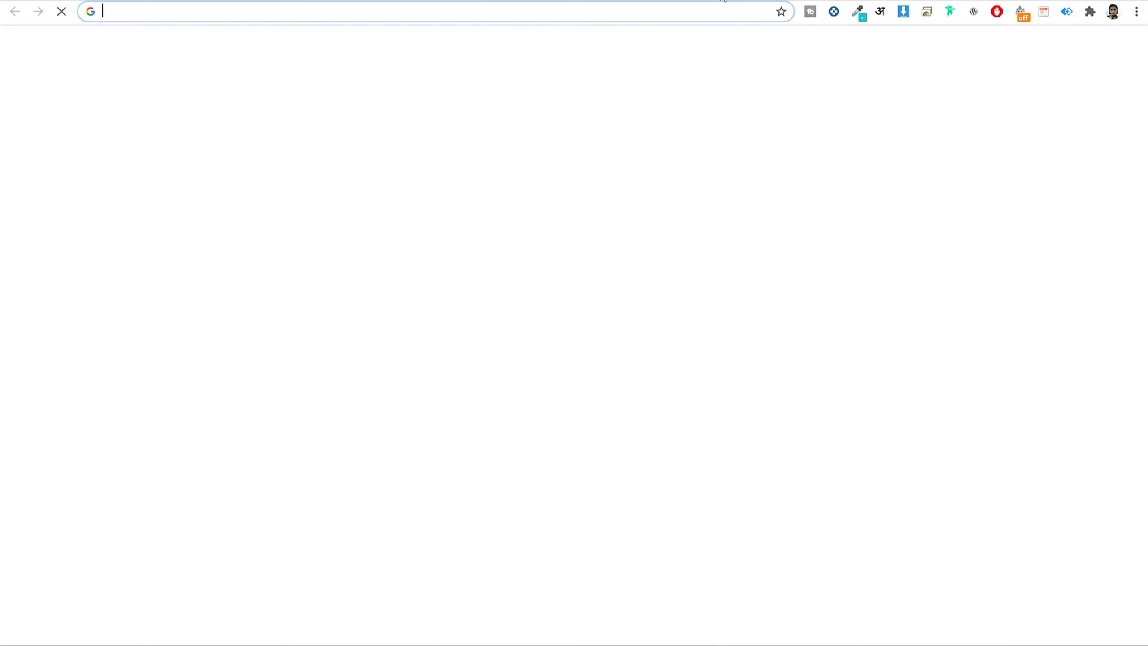
pyautogui.write('mailchimp')
pyautogui.press('Return')
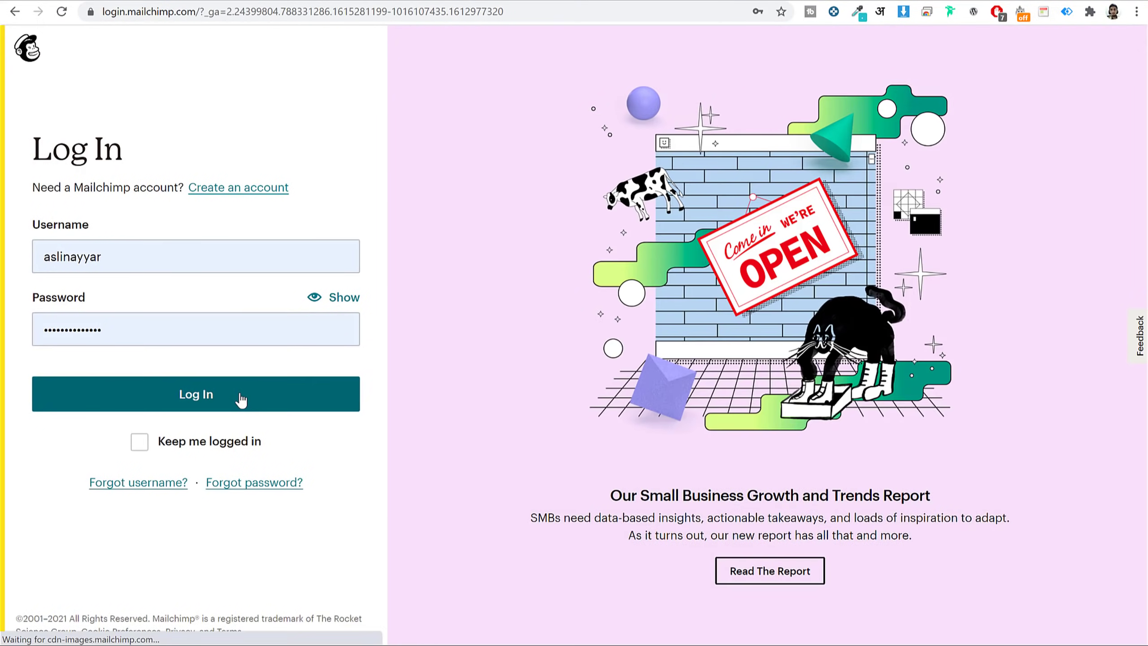
pyautogui.click(239, 397)
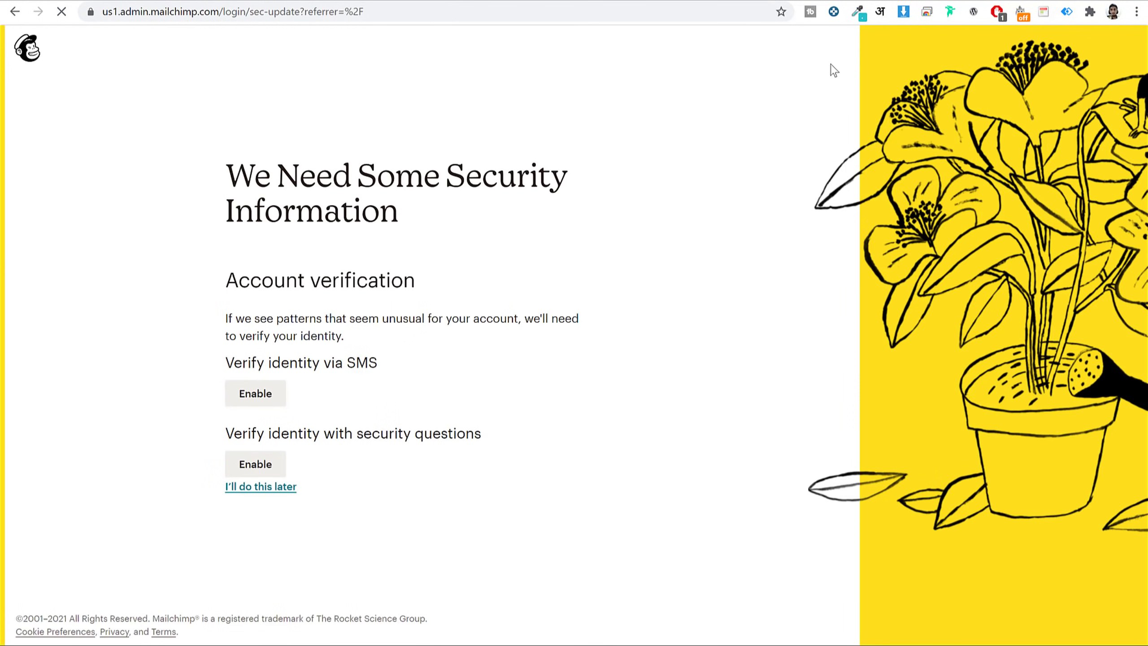
pyautogui.click(284, 489)
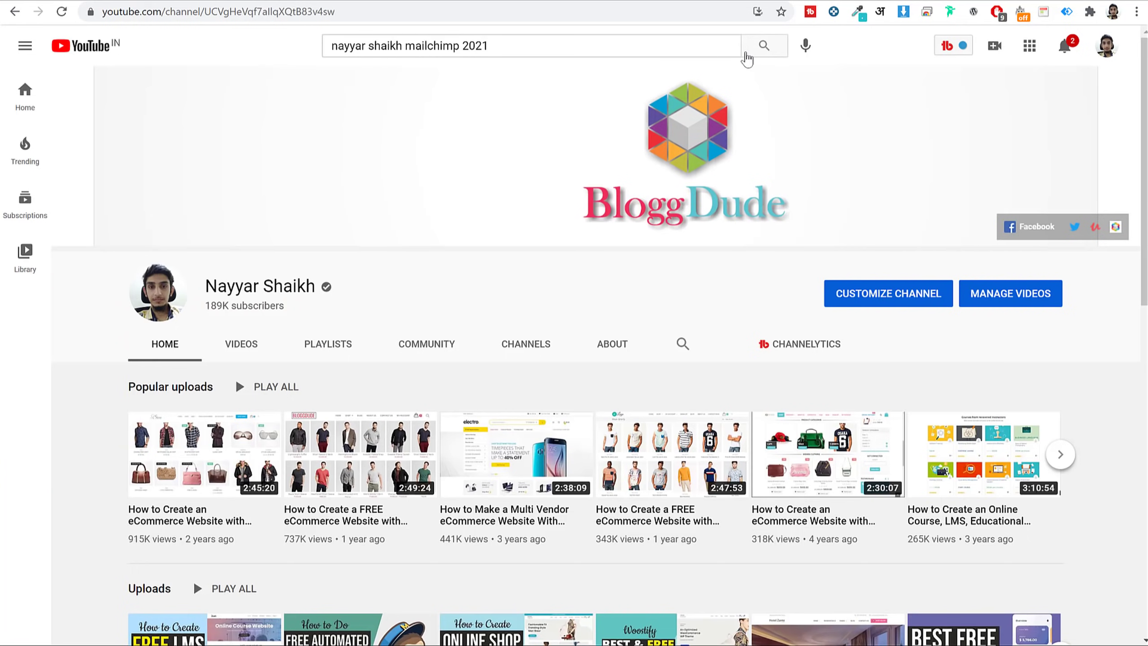
# Step: Search YouTube for the channel's Mailchimp 2021 tutorials, browse the results, and return to the Mailchimp dashboard
pyautogui.click(750, 55)
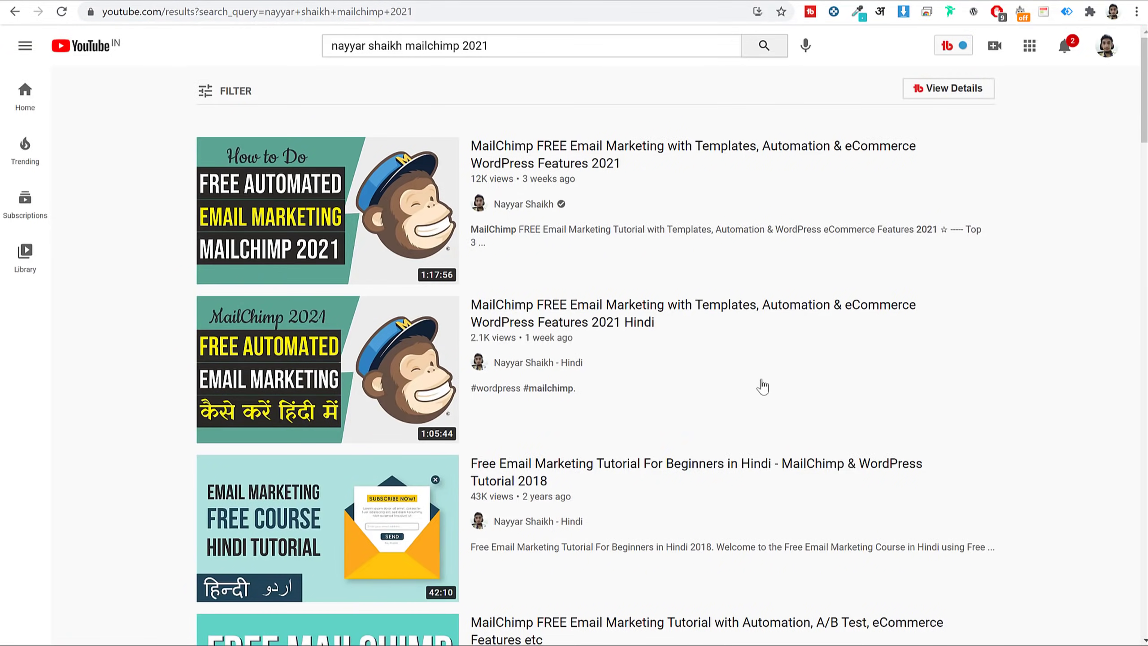
pyautogui.scroll(-10, 764, 382)
pyautogui.scroll(4, 765, 384)
pyautogui.scroll(6, 767, 388)
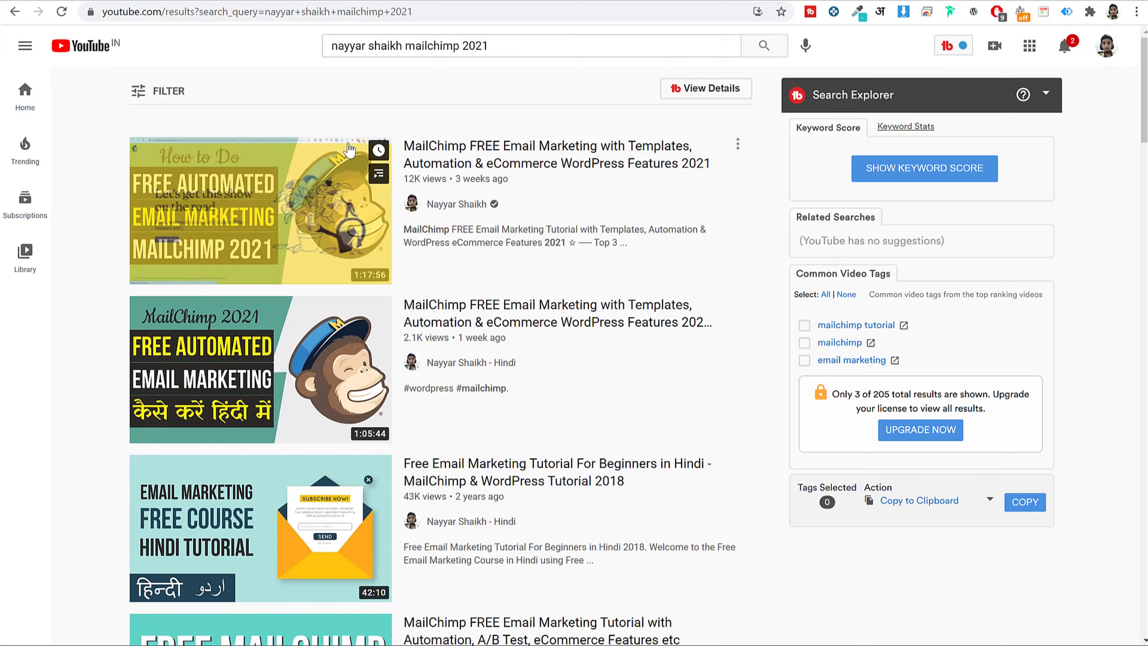
pyautogui.click(712, 1)
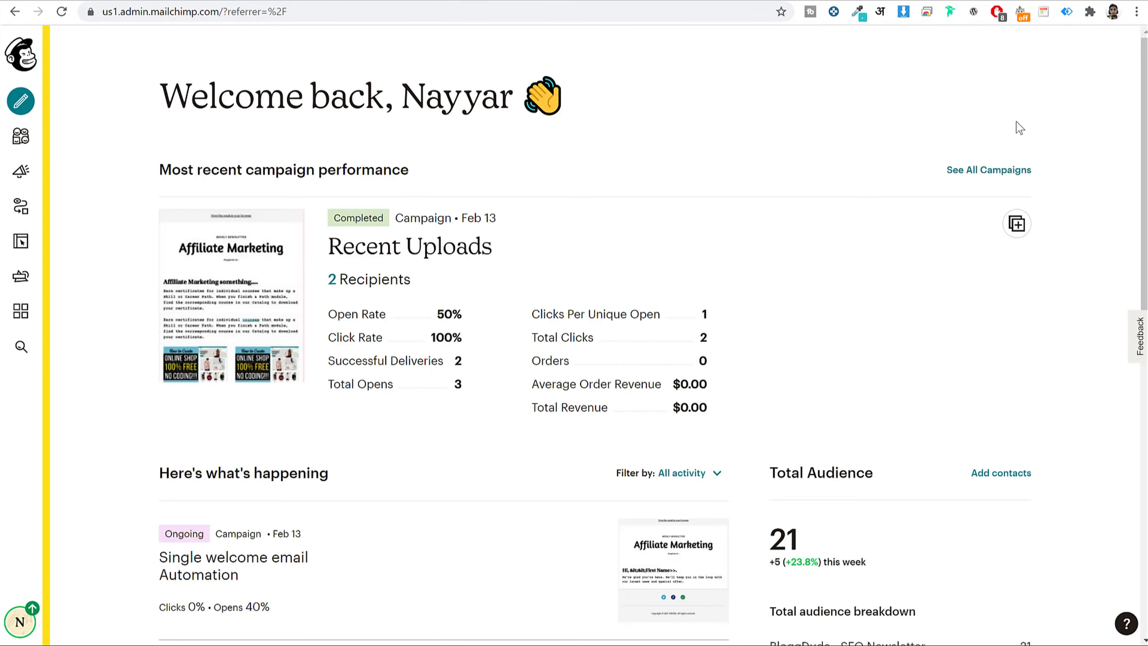
# Step: Open the API keys page from the Mailchimp profile and copy the existing API key
pyautogui.click(17, 620)
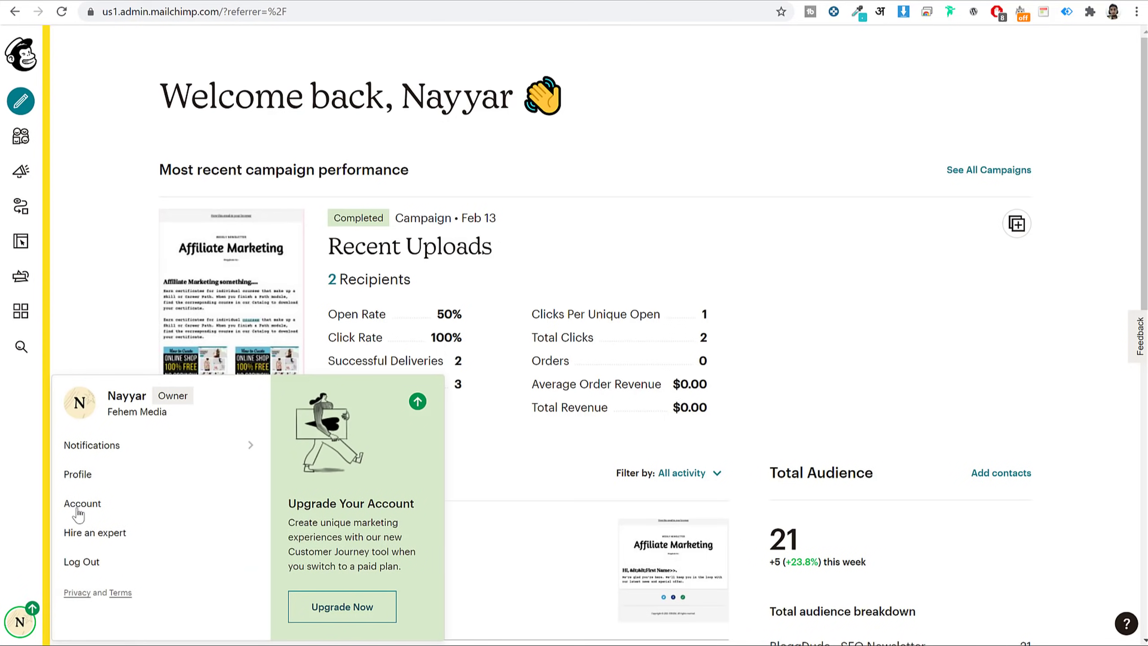
pyautogui.click(93, 477)
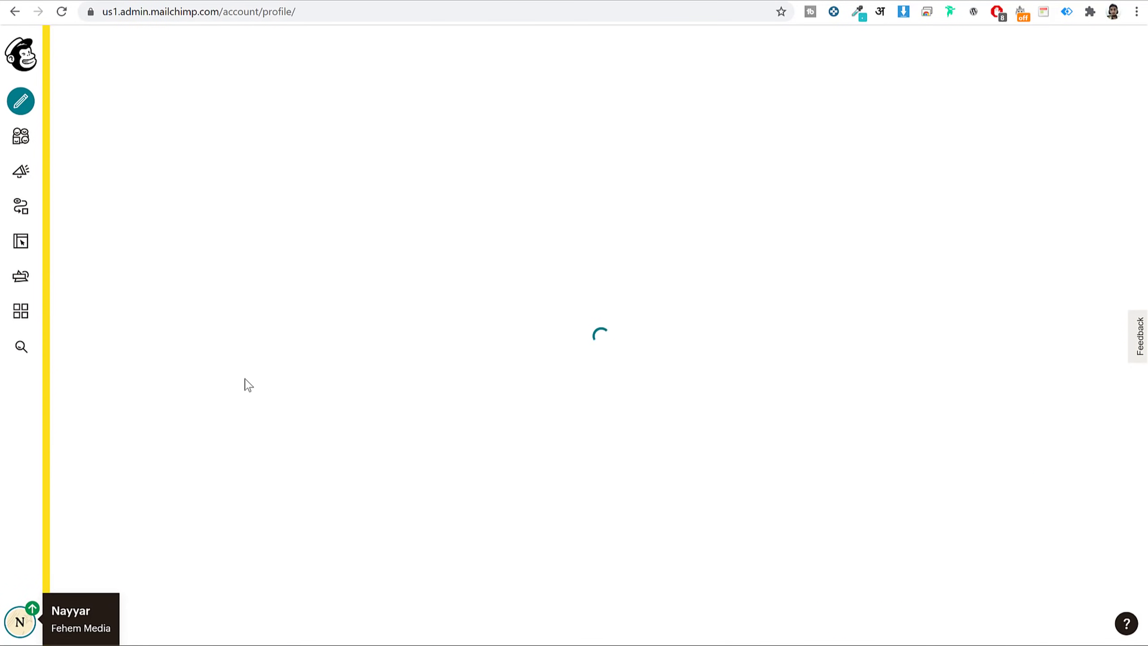
pyautogui.click(403, 154)
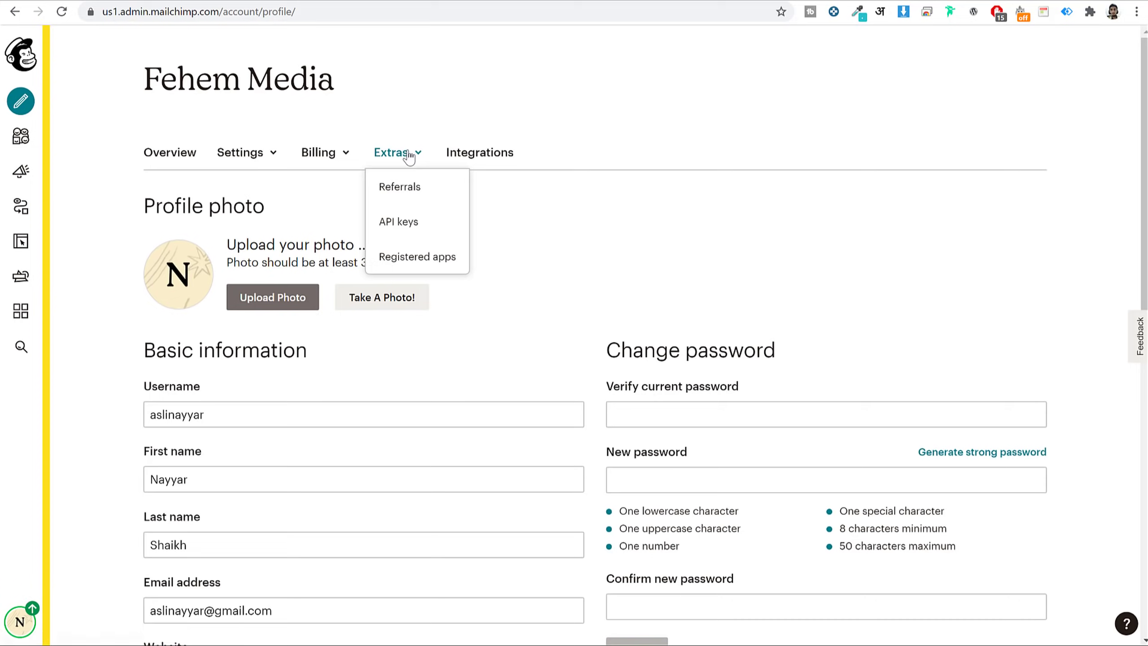
pyautogui.click(412, 224)
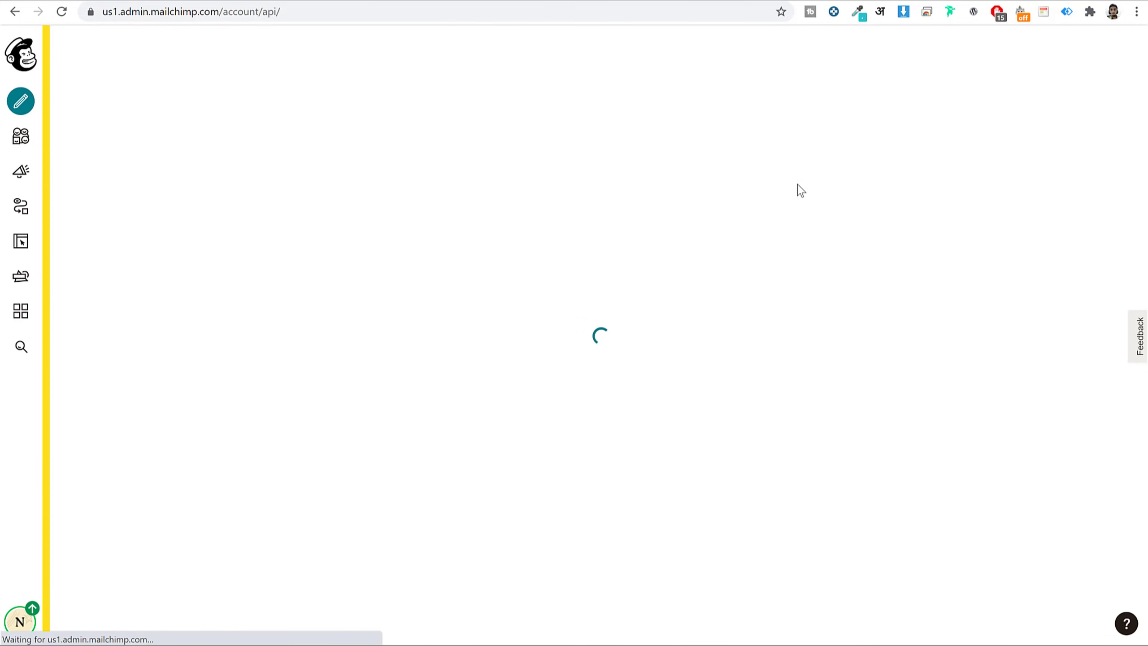
pyautogui.scroll(-6, 876, 233)
pyautogui.click(748, 296)
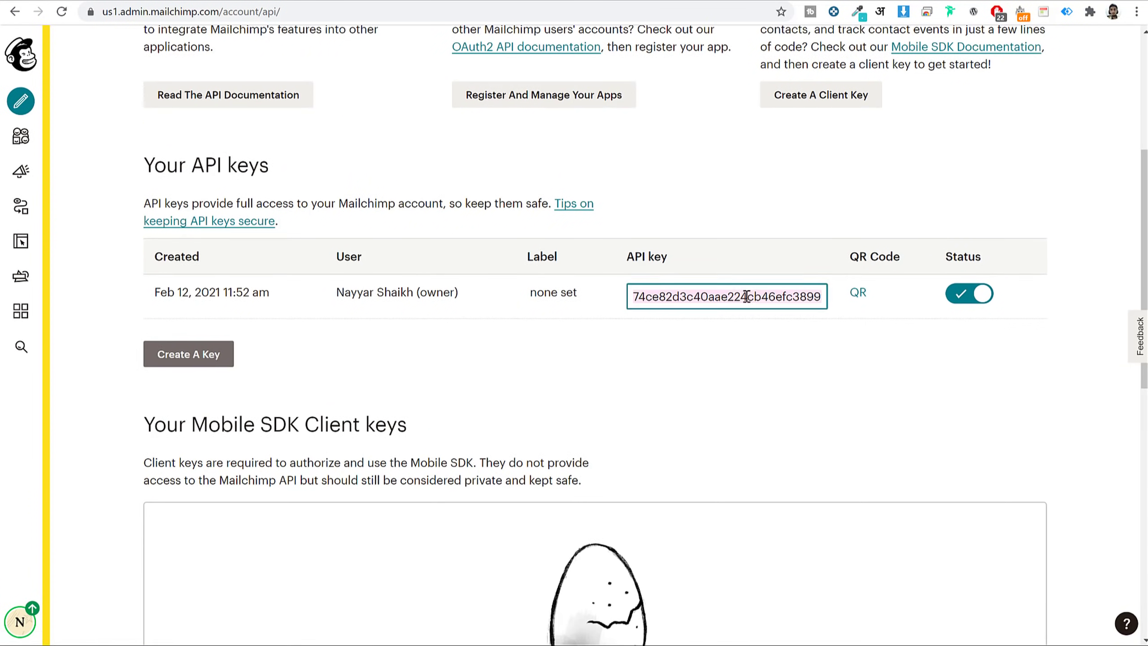
pyautogui.rightClick(748, 301)
pyautogui.click(794, 351)
# Step: Back in Hustle's Mailchimp configuration, paste the API key, set the identifier to "SEO Newsletter", and connect the account
pyautogui.hotkey('ctrl', 'Tab')
pyautogui.click(641, 340)
pyautogui.hotkey('ctrl', 'v')
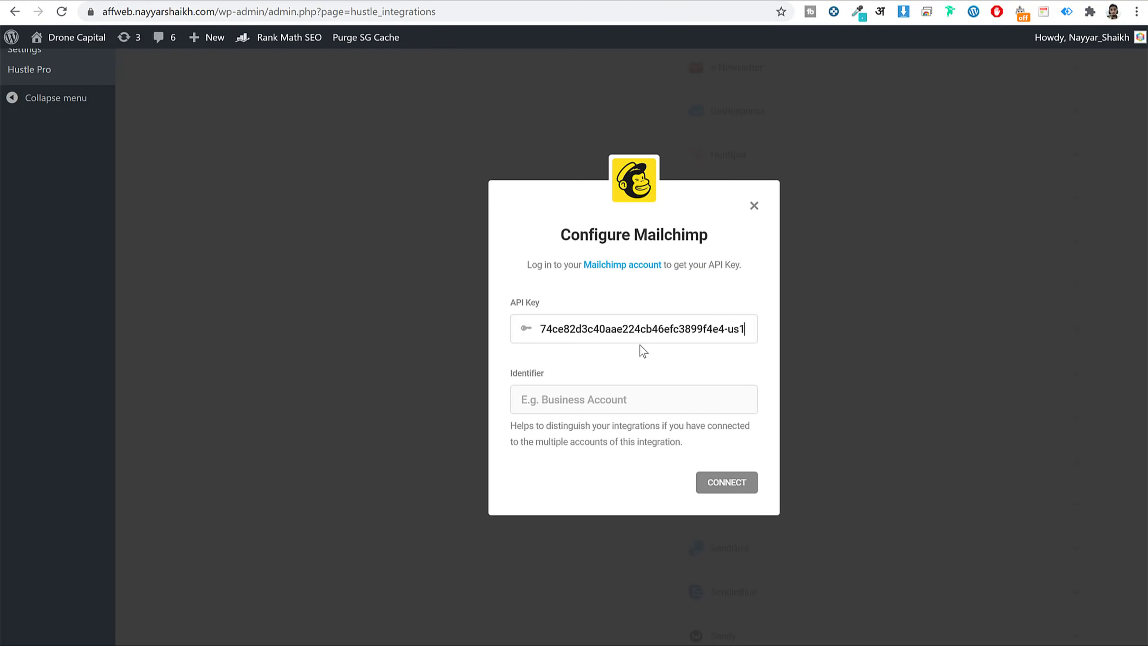
pyautogui.click(614, 399)
pyautogui.write('SEO Newsletter')
pyautogui.click(741, 482)
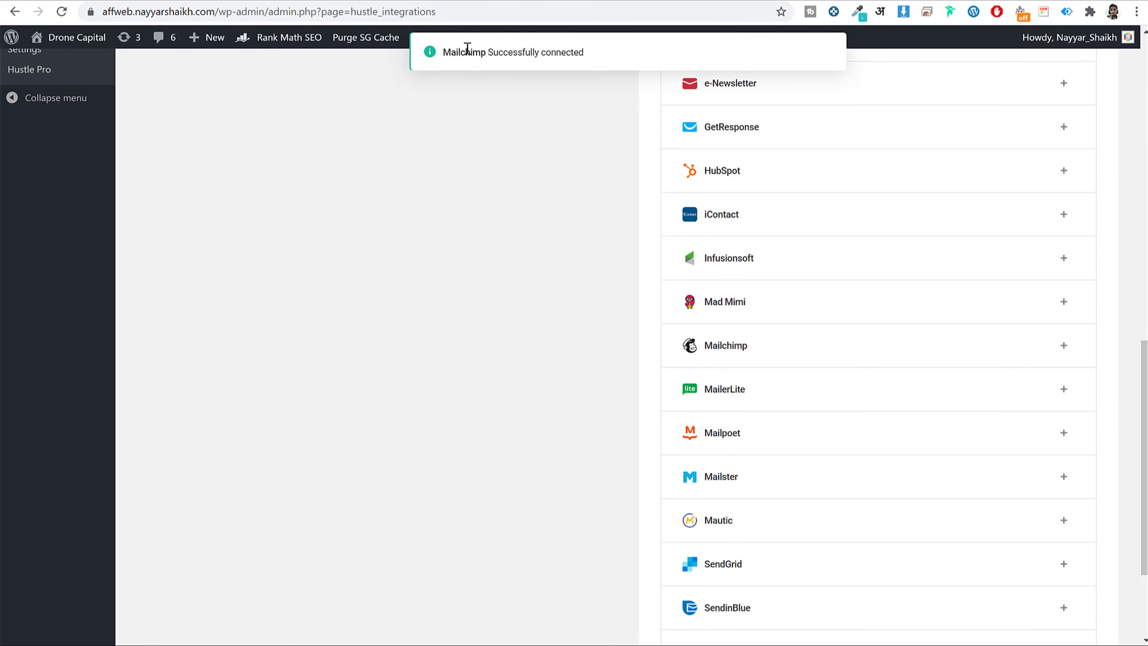
pyautogui.moveTo(445, 54); pyautogui.dragTo(590, 61)
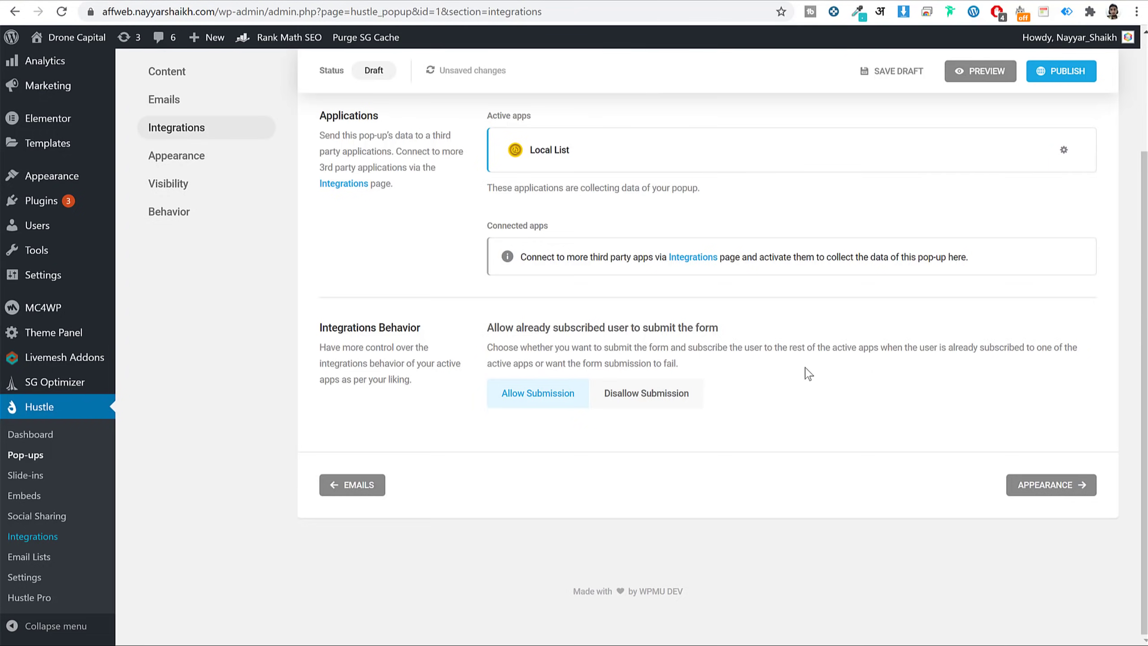
# Step: Return to the pop-up editor, publish the SEO Newsletter pop-up, and reload the page to refresh its connected apps
pyautogui.scroll(3, 804, 371)
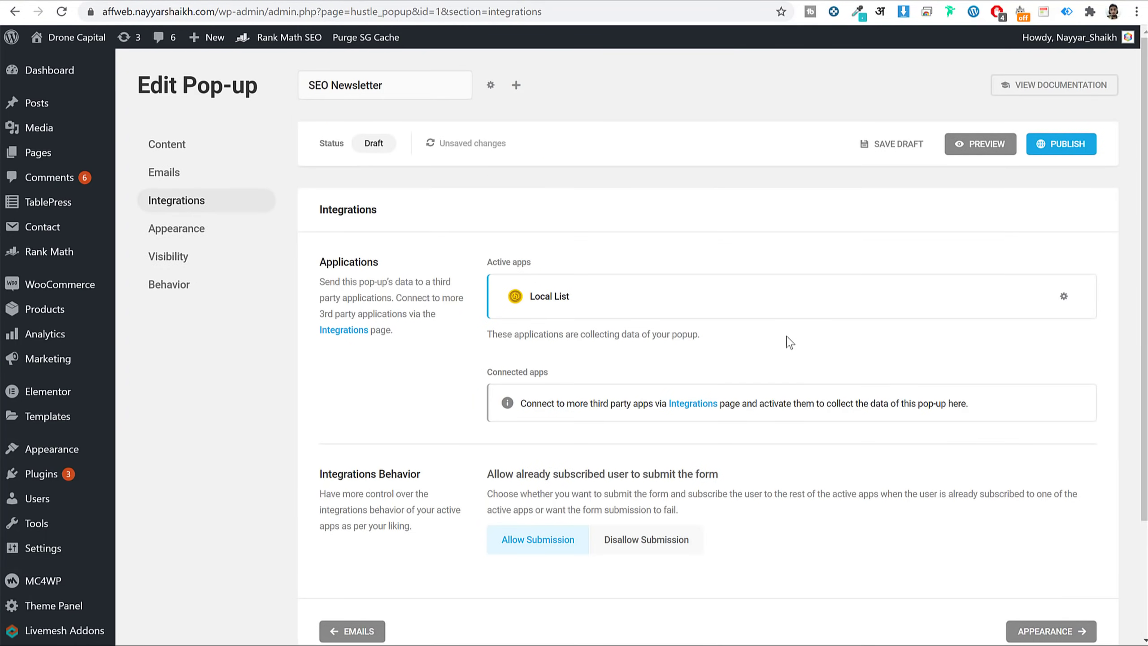
pyautogui.click(61, 12)
pyautogui.click(699, 93)
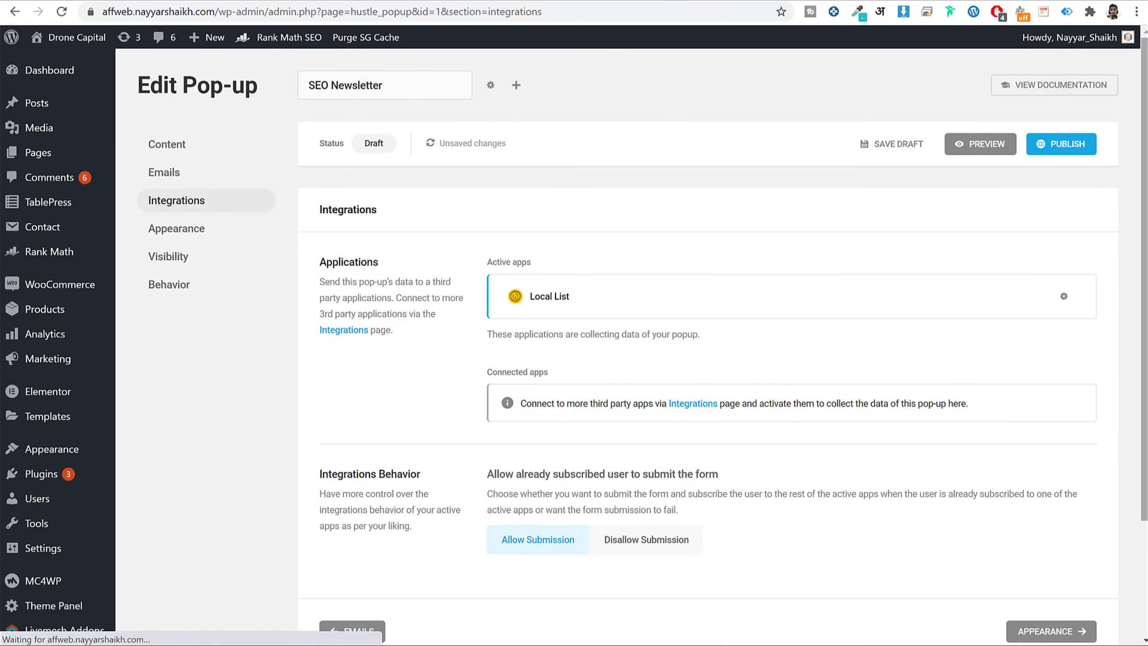
pyautogui.click(1078, 154)
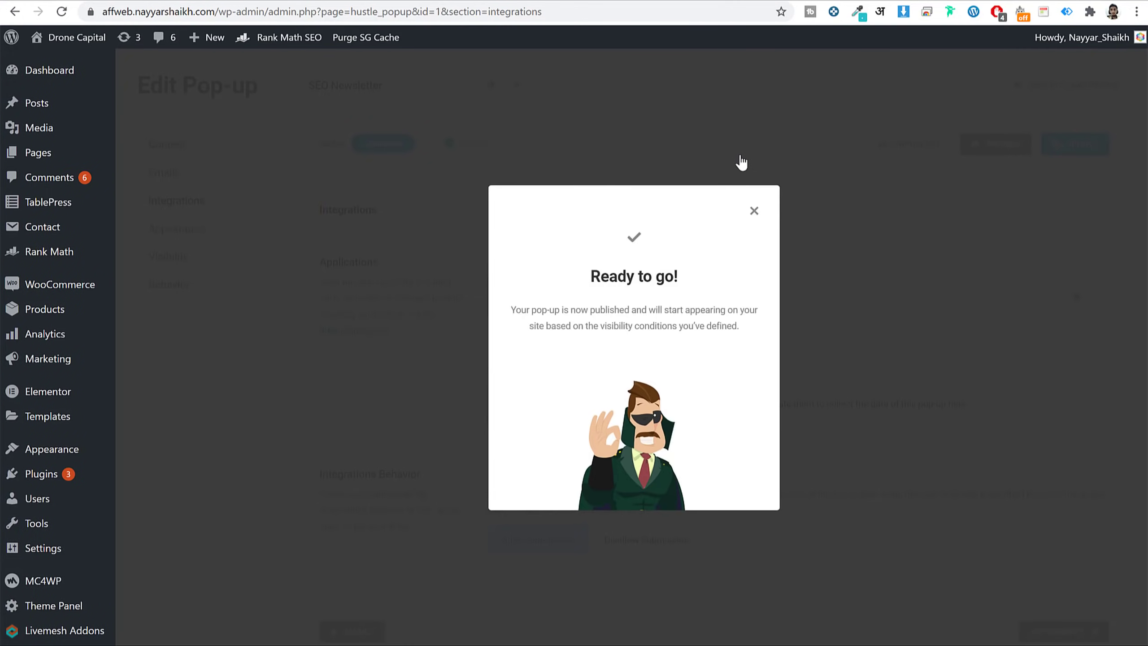
pyautogui.click(754, 211)
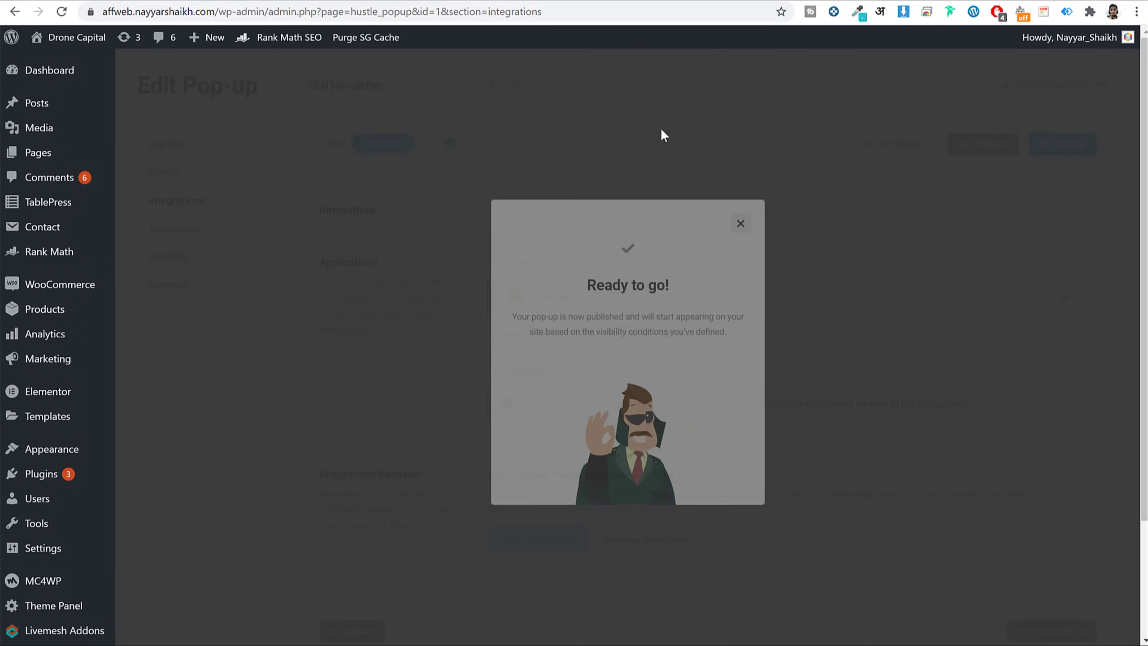
pyautogui.click(65, 14)
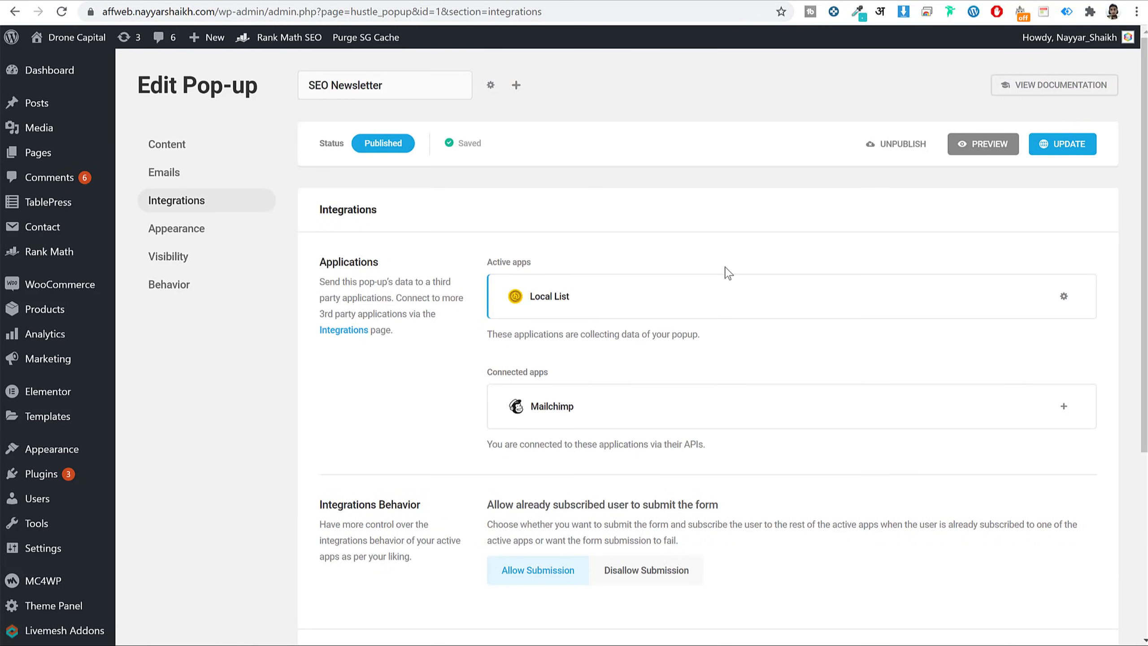
pyautogui.click(428, 263)
# Step: Activate Mailchimp for the pop-up using the SEO Newsletter account and the "BloggDude - SEO Newsletter" list, with automatic opt-in of new users enabled
pyautogui.click(1064, 406)
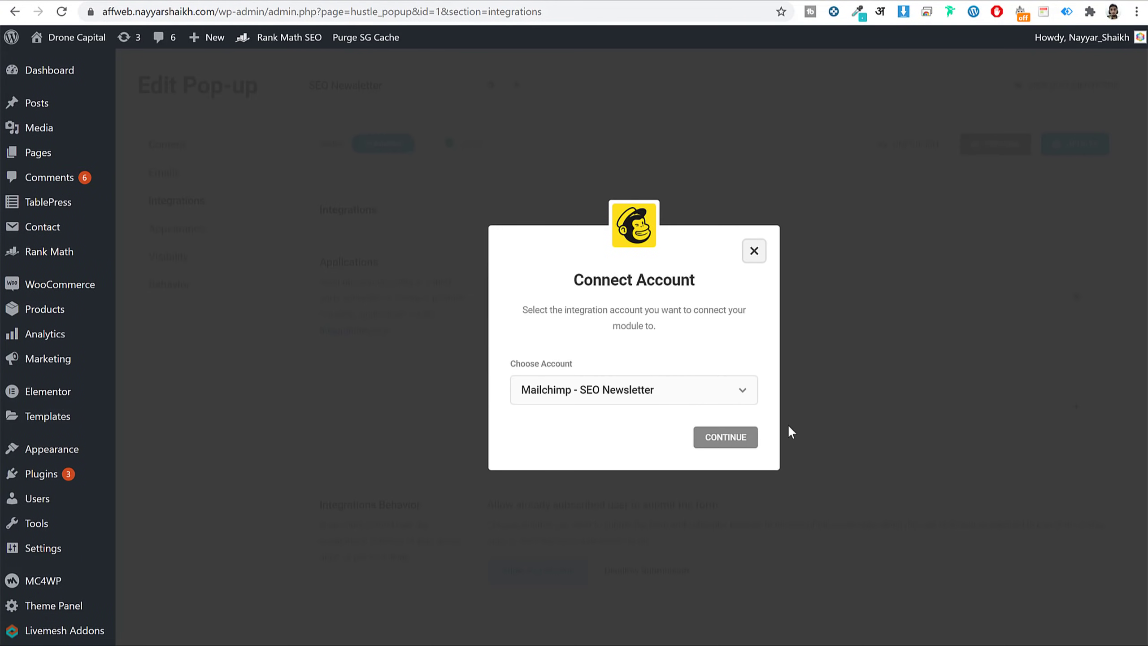
pyautogui.click(725, 437)
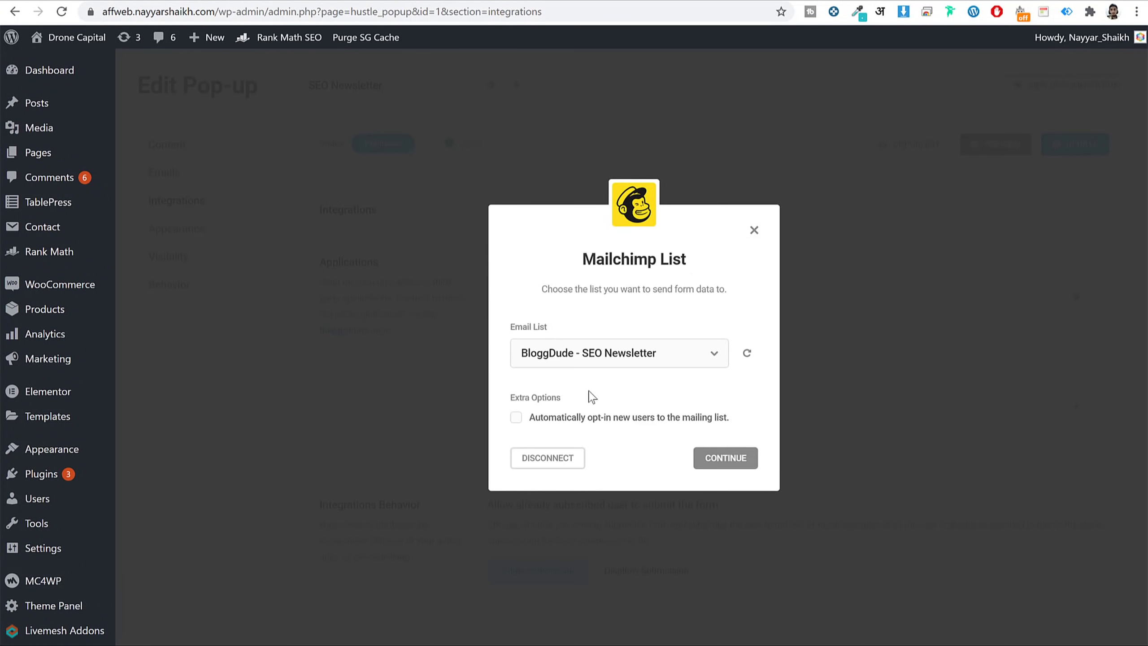
pyautogui.click(568, 419)
pyautogui.click(732, 448)
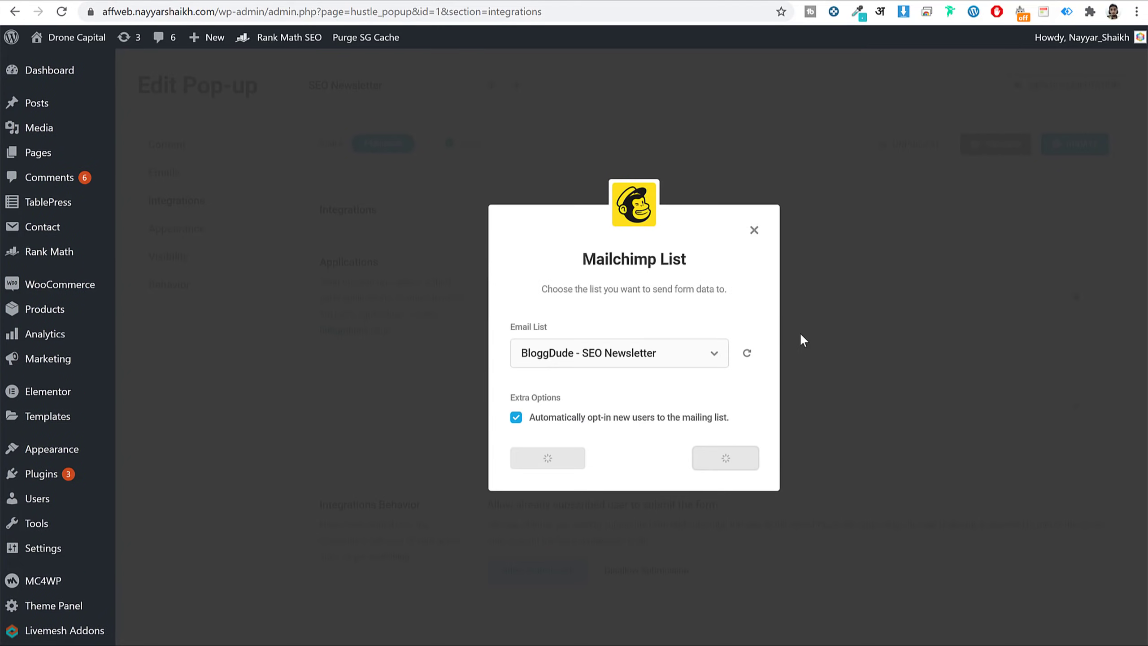
pyautogui.click(742, 438)
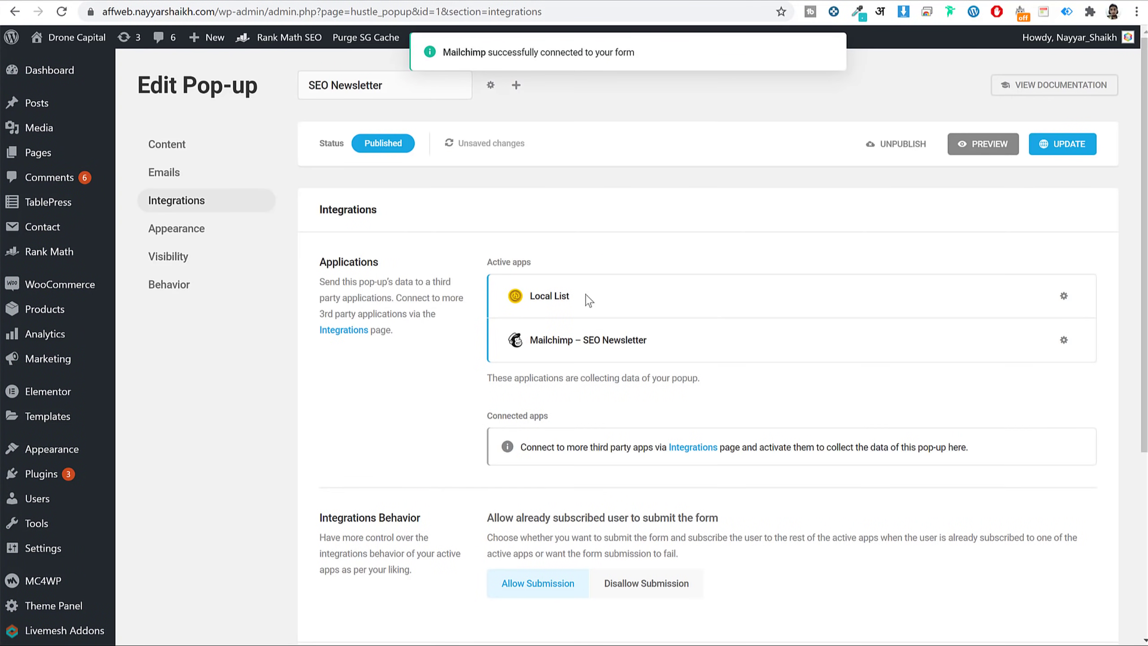
pyautogui.moveTo(535, 296); pyautogui.dragTo(570, 297)
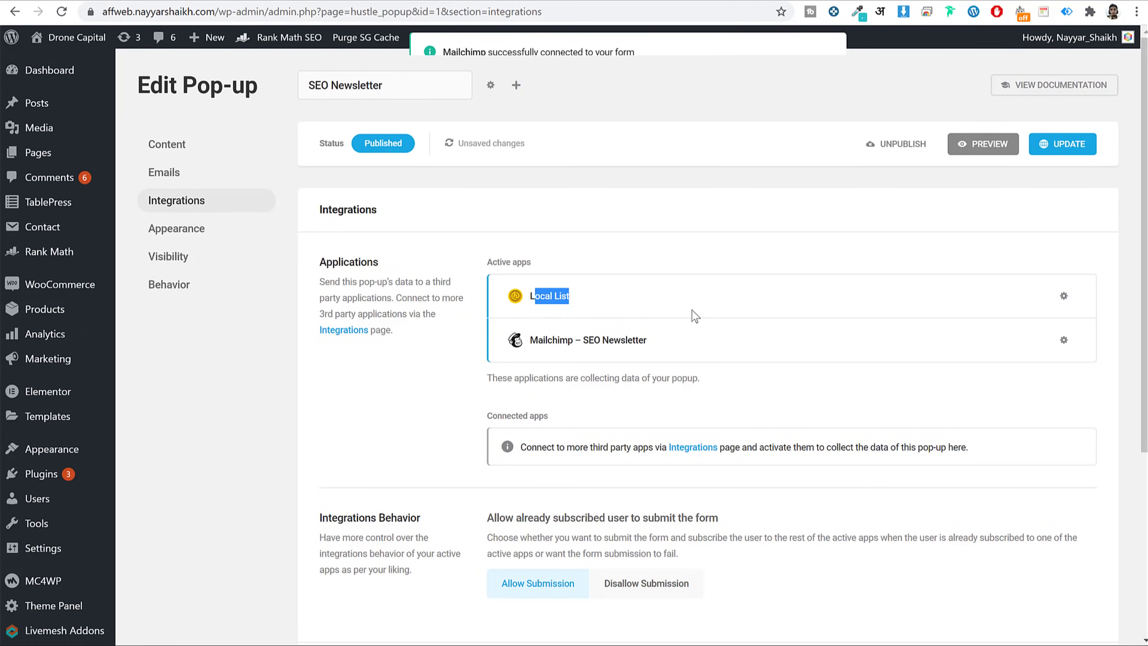
pyautogui.moveTo(647, 340); pyautogui.dragTo(537, 343)
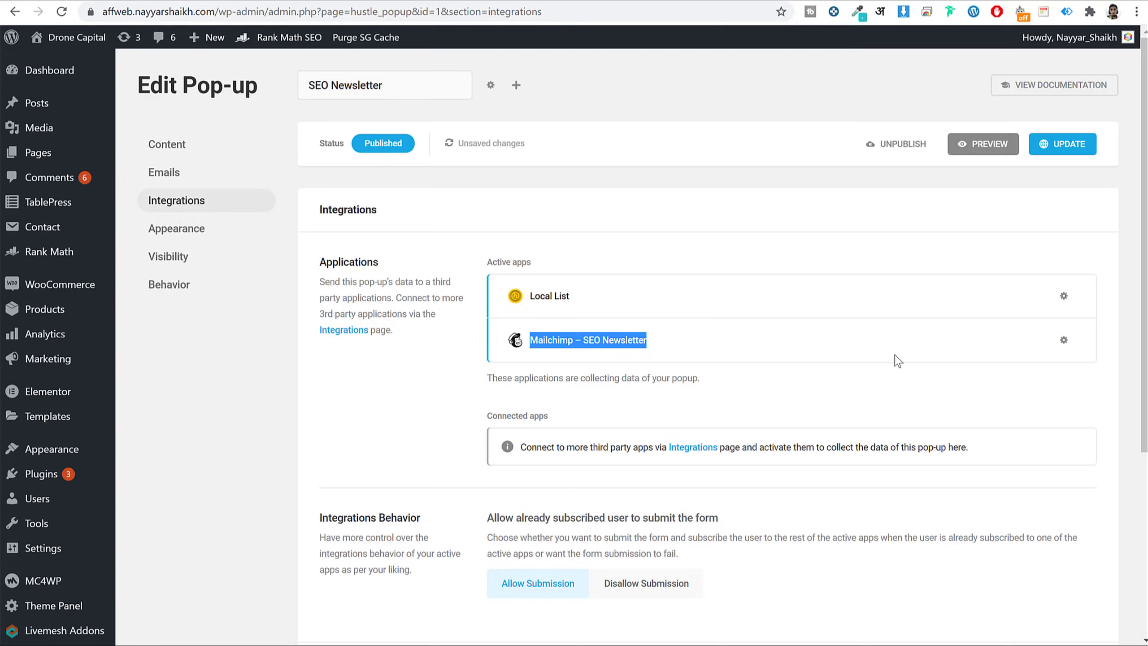
# Step: Proceed to the Appearance settings, compare the Default, Opt-in Focus and Content Focus layouts, and leave Compact selected
pyautogui.scroll(-5, 917, 361)
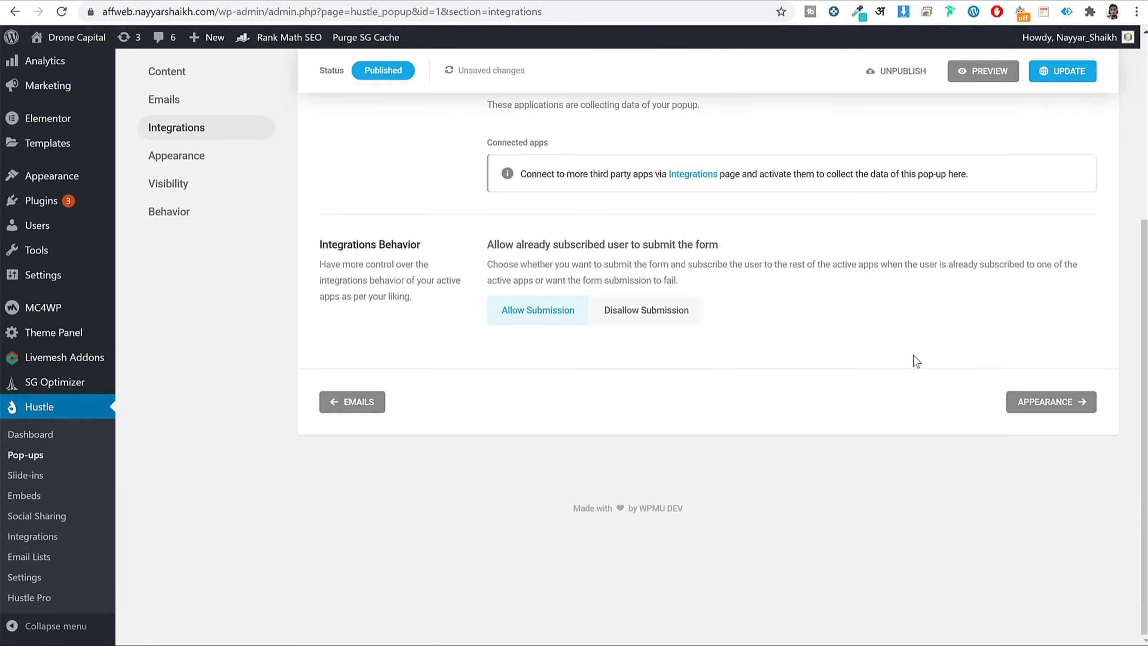
pyautogui.click(1035, 407)
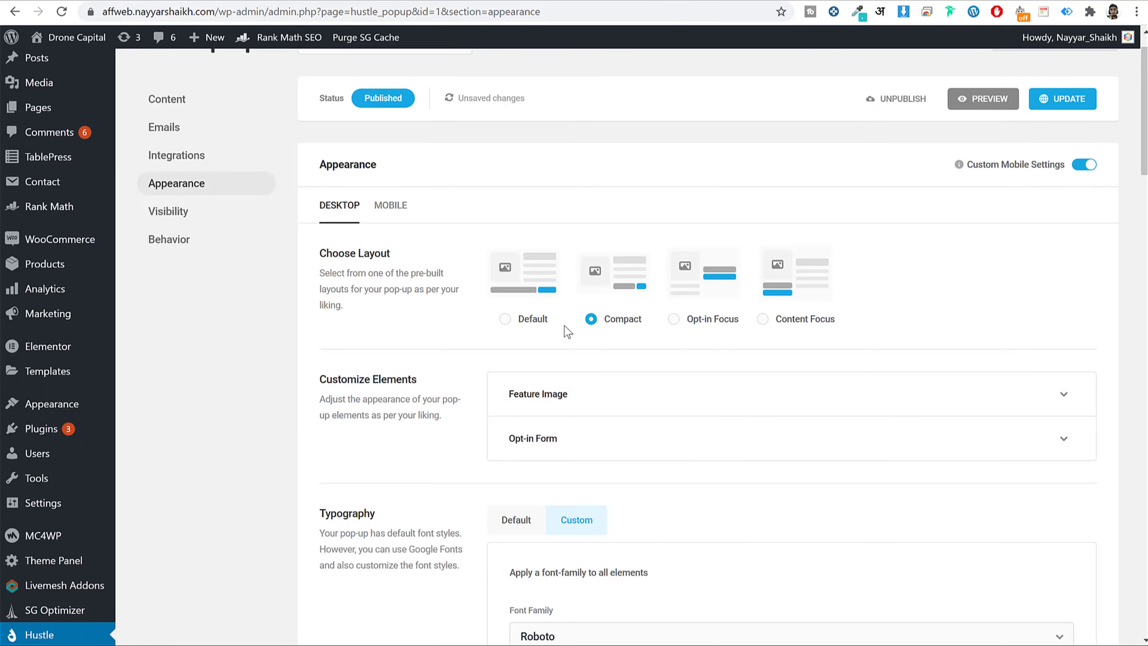
pyautogui.click(526, 322)
pyautogui.click(594, 320)
pyautogui.click(715, 322)
pyautogui.click(810, 322)
pyautogui.click(608, 320)
pyautogui.scroll(-5, 994, 300)
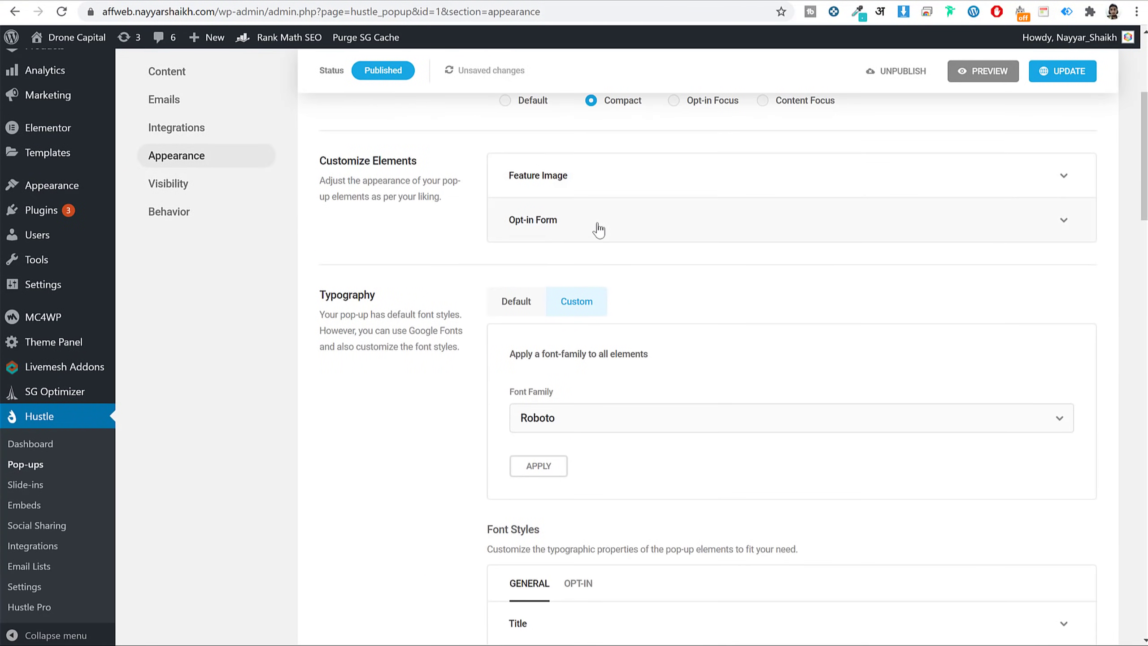
# Step: Try the stacked form layout for the pop-up's opt-in form and preview the result
pyautogui.click(1035, 222)
pyautogui.scroll(-3, 944, 272)
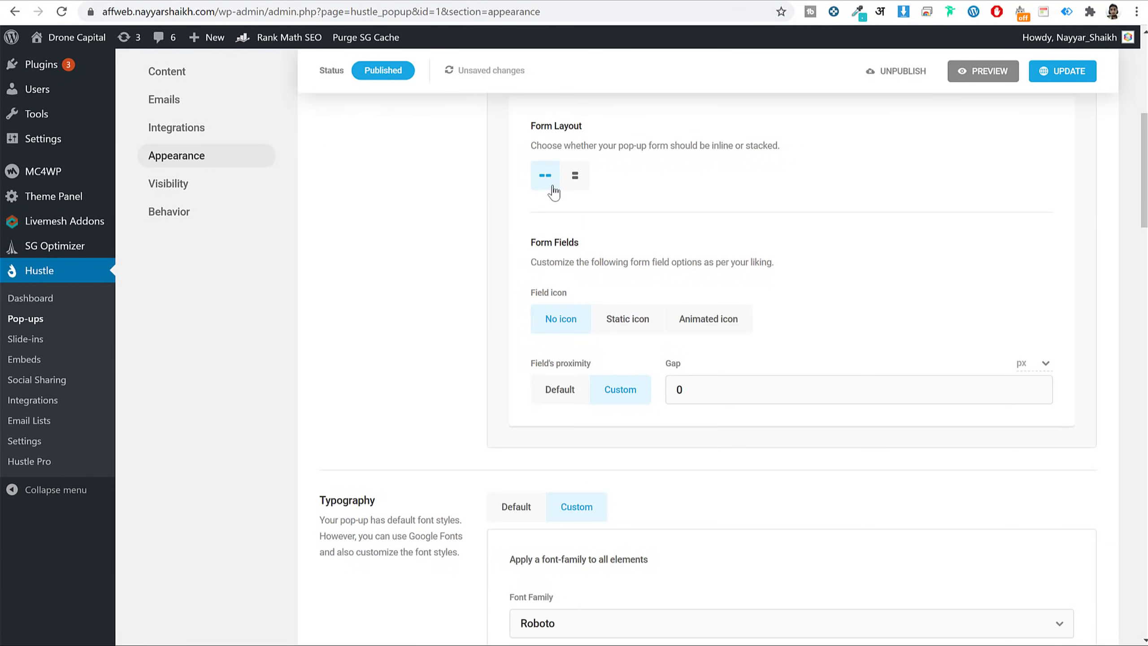
pyautogui.click(579, 184)
pyautogui.click(1003, 86)
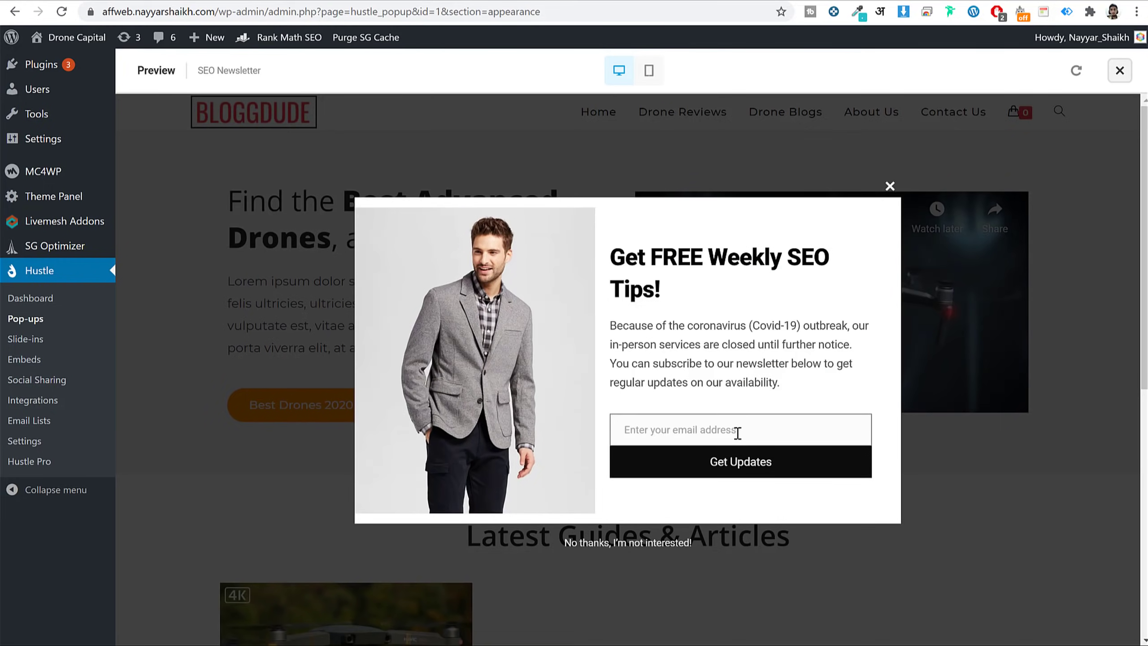
pyautogui.click(887, 187)
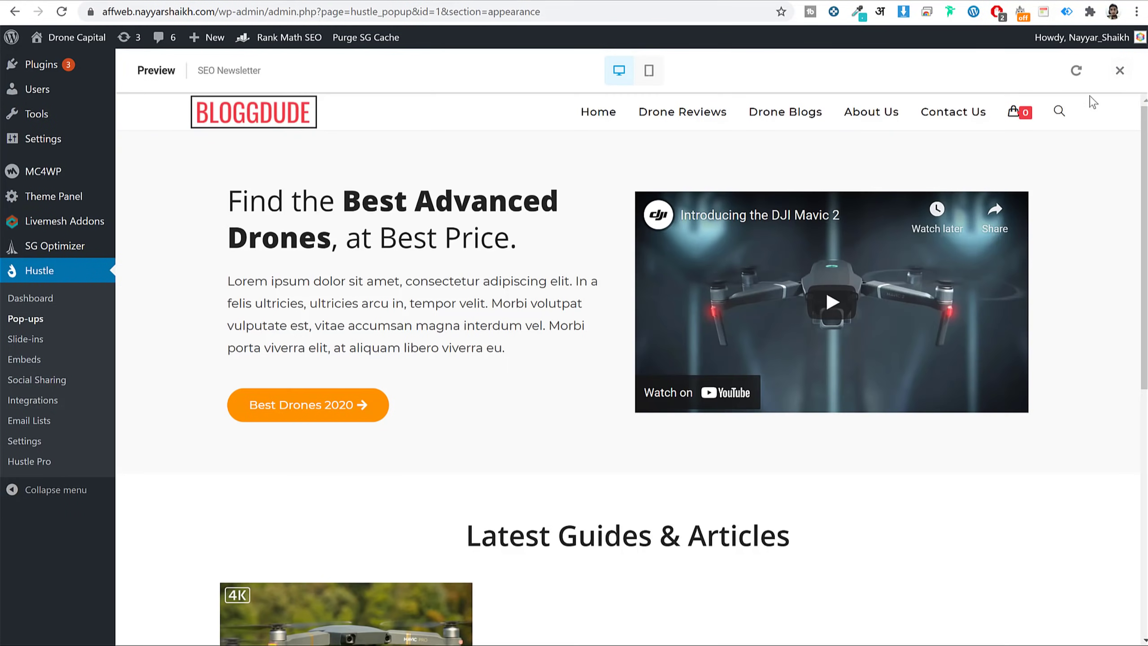
pyautogui.click(1120, 70)
# Step: Restore the inline form layout and collapse the Opt-in Form settings
pyautogui.click(541, 176)
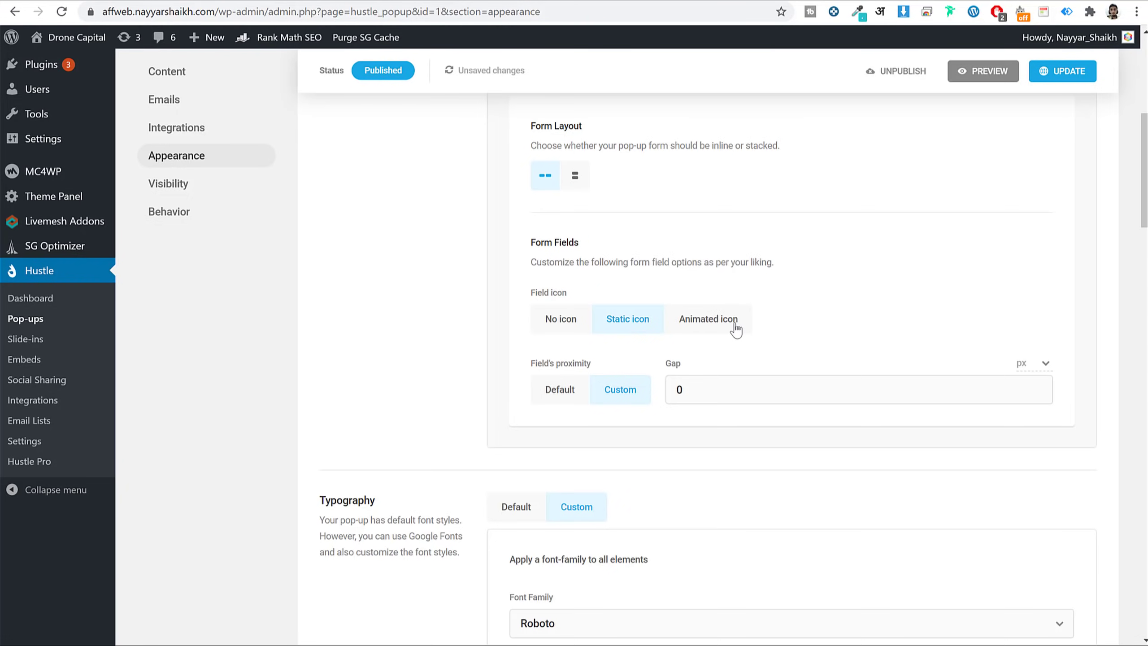
pyautogui.scroll(1, 766, 296)
pyautogui.scroll(5, 766, 297)
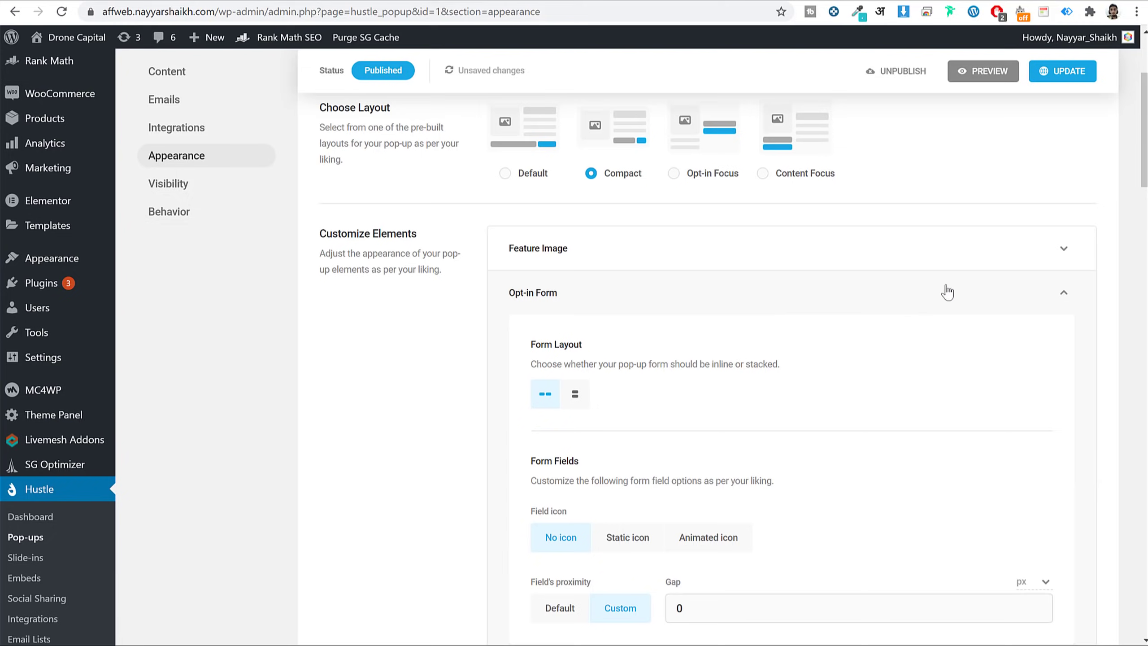
pyautogui.click(1036, 298)
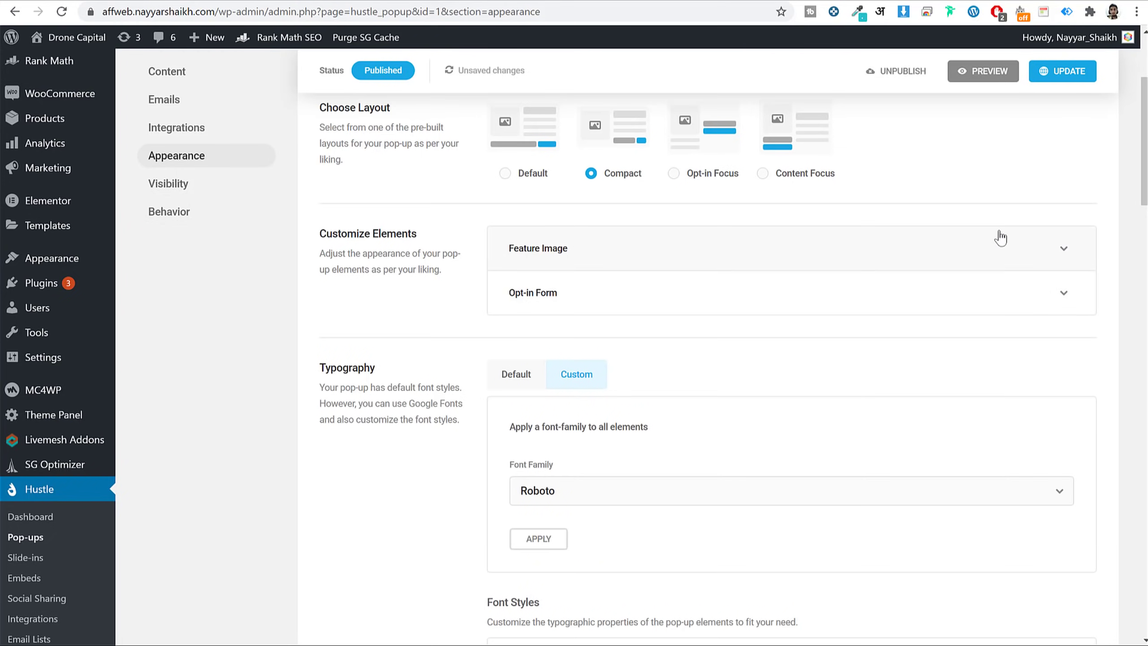
# Step: Set the typography font family to Poppins and apply it to all pop-up elements
pyautogui.scroll(-7, 938, 271)
pyautogui.scroll(4, 588, 355)
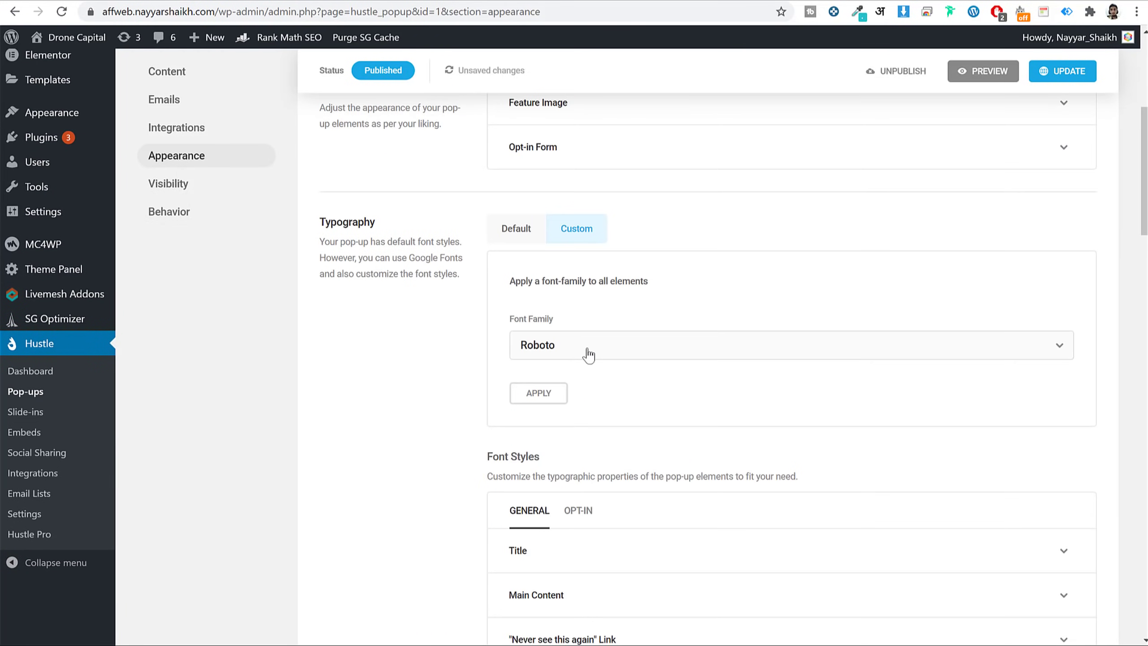
pyautogui.click(637, 342)
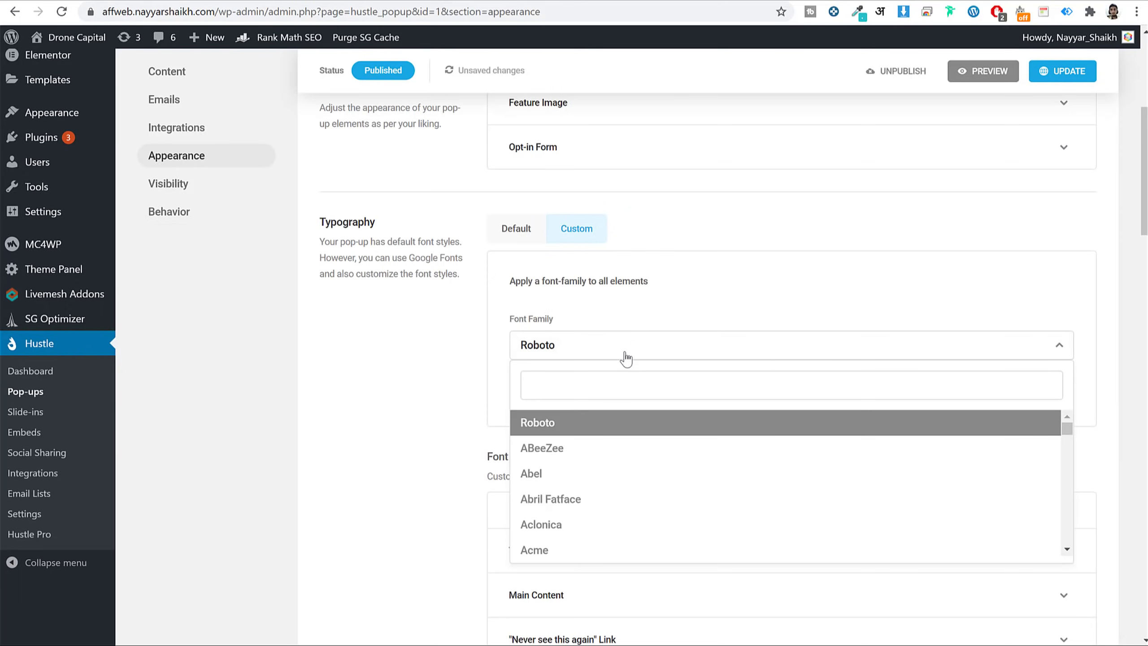
pyautogui.write('pop')
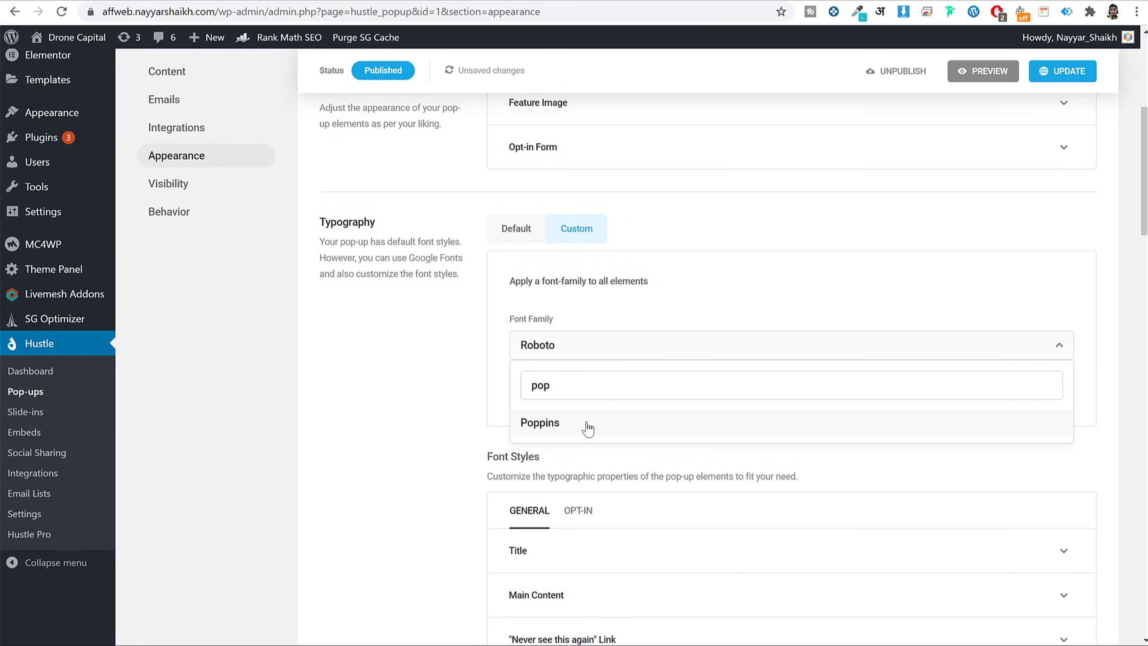
pyautogui.click(587, 426)
pyautogui.click(561, 390)
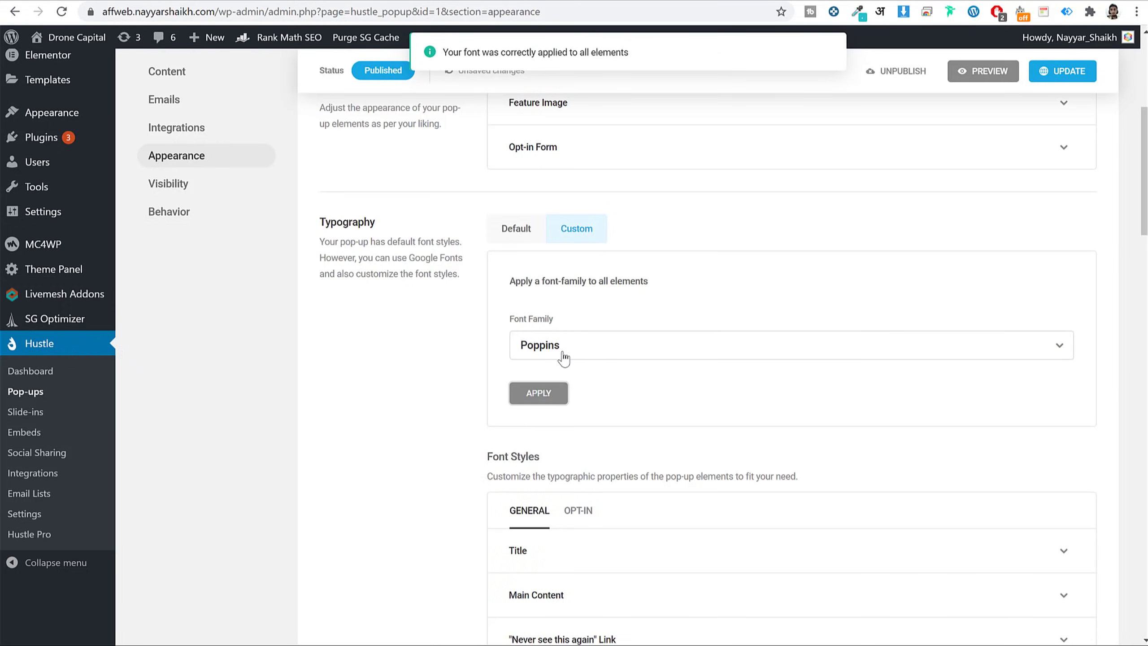
# Step: Review the available pre-made color palettes, leaving Gray Slate selected
pyautogui.scroll(-5, 817, 380)
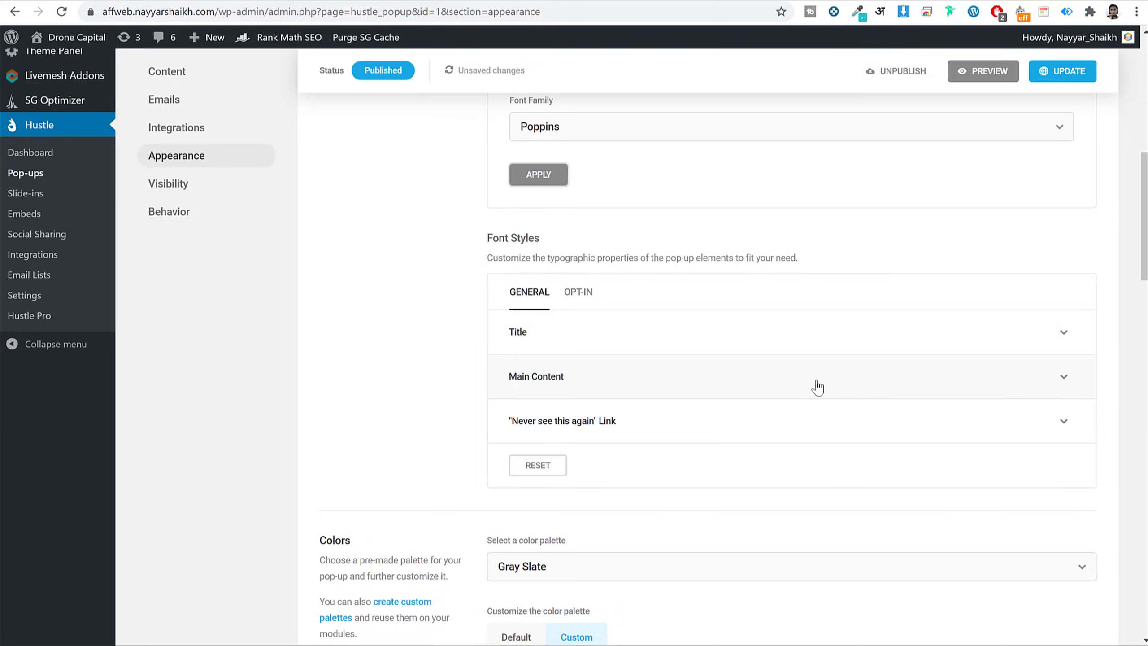
pyautogui.scroll(-8, 818, 385)
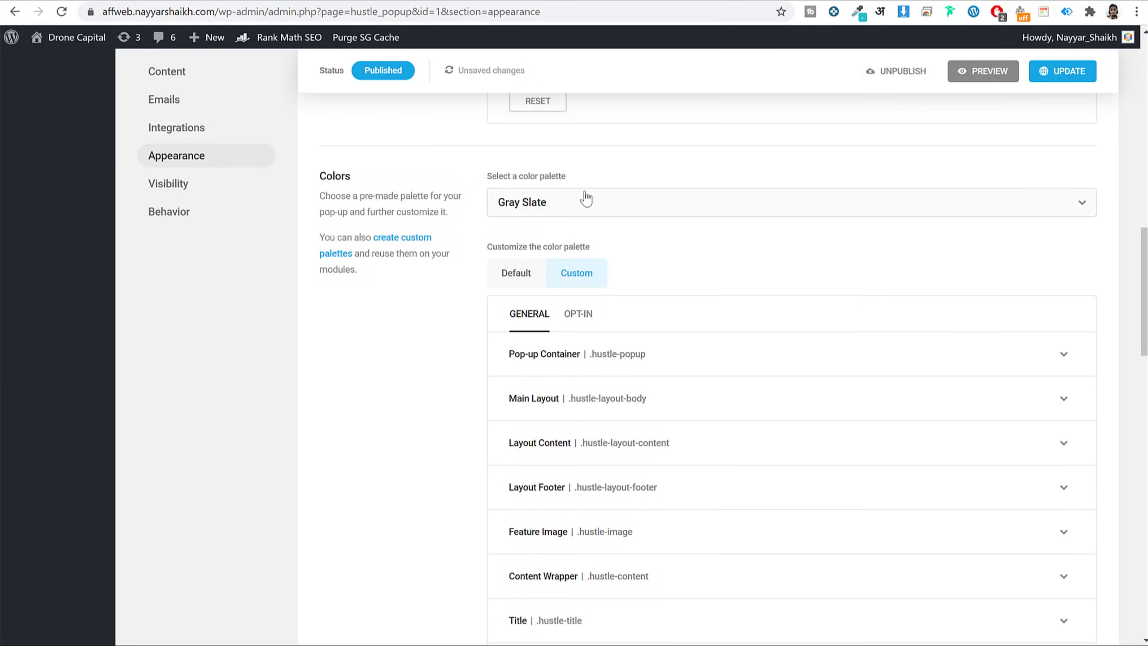
pyautogui.click(618, 200)
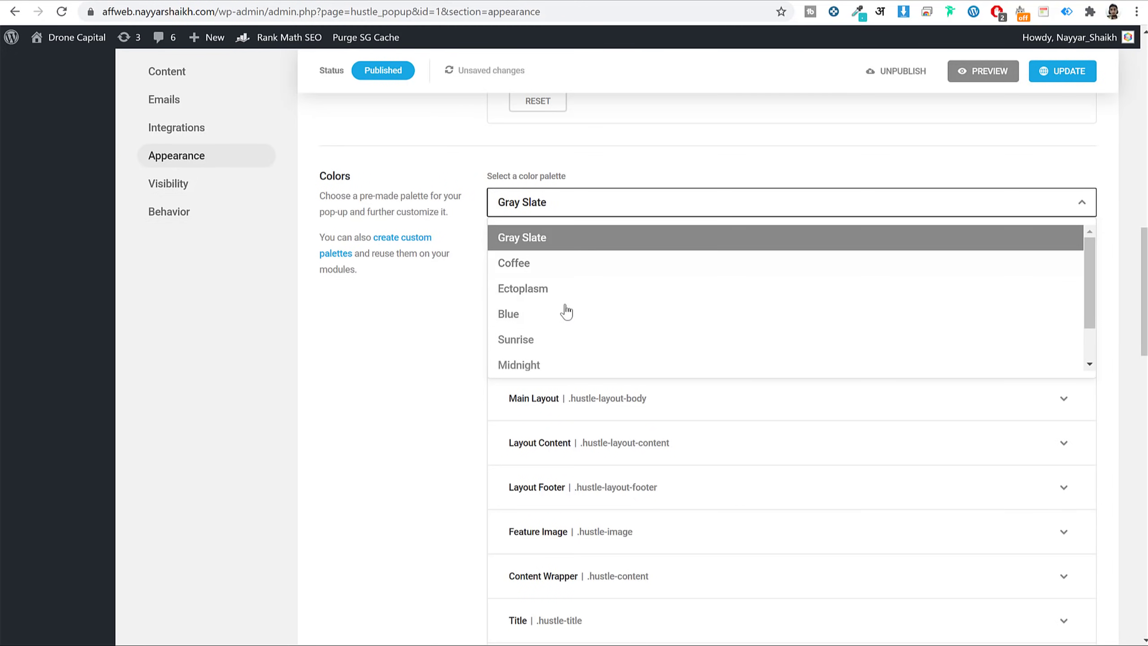
pyautogui.click(412, 382)
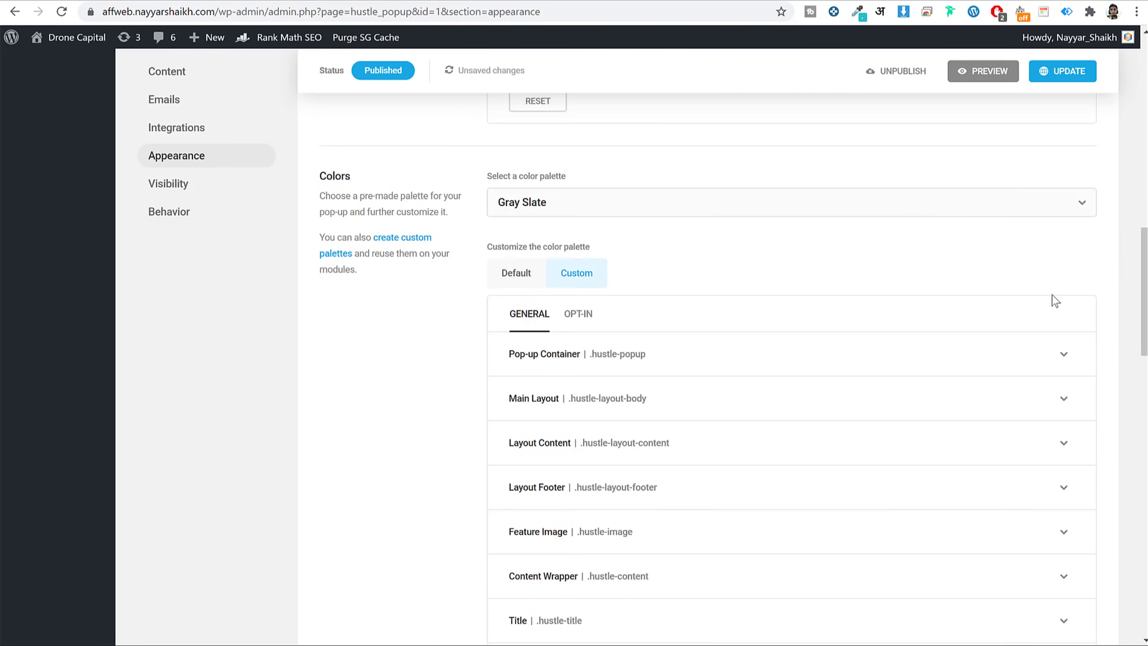
# Step: Examine the custom color options for the Close Button, Main Content, Title and Feature Image elements
pyautogui.scroll(-5, 1140, 303)
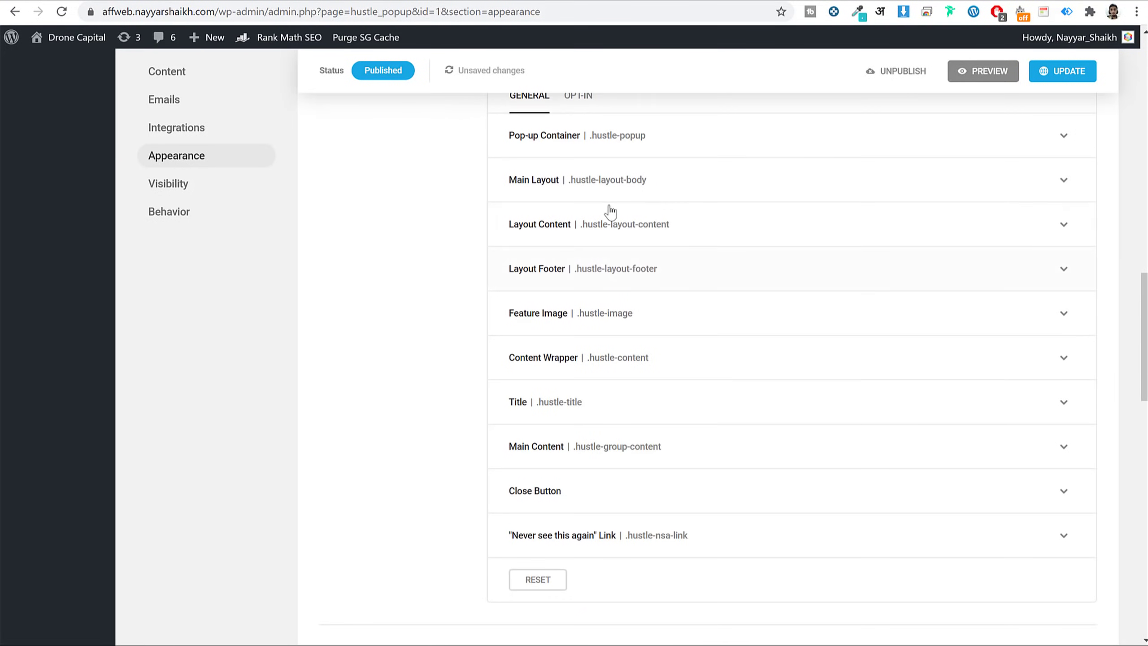
pyautogui.scroll(-2, 681, 281)
pyautogui.click(757, 260)
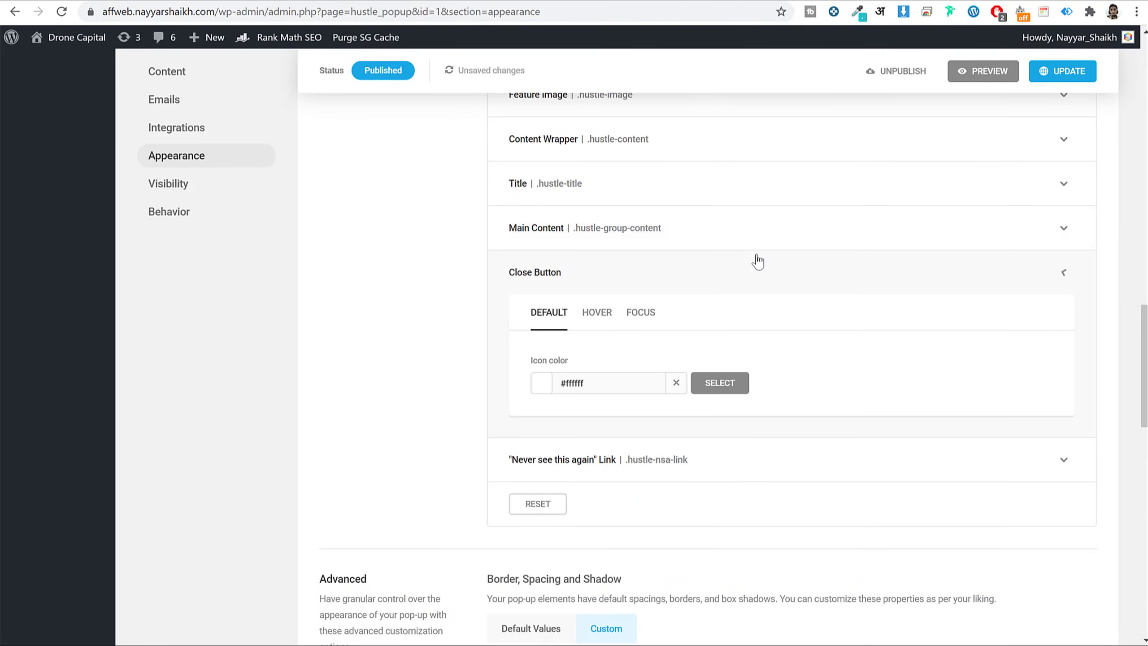
pyautogui.click(735, 267)
pyautogui.click(705, 233)
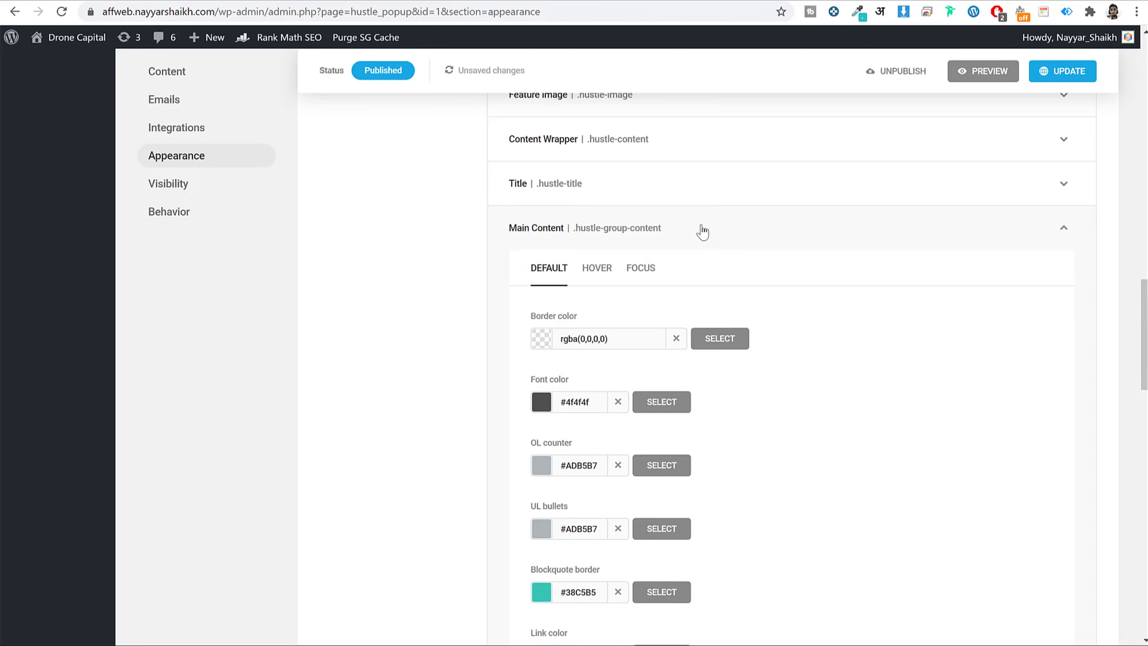
pyautogui.click(678, 228)
pyautogui.scroll(2, 708, 247)
pyautogui.click(714, 317)
pyautogui.scroll(-2, 715, 313)
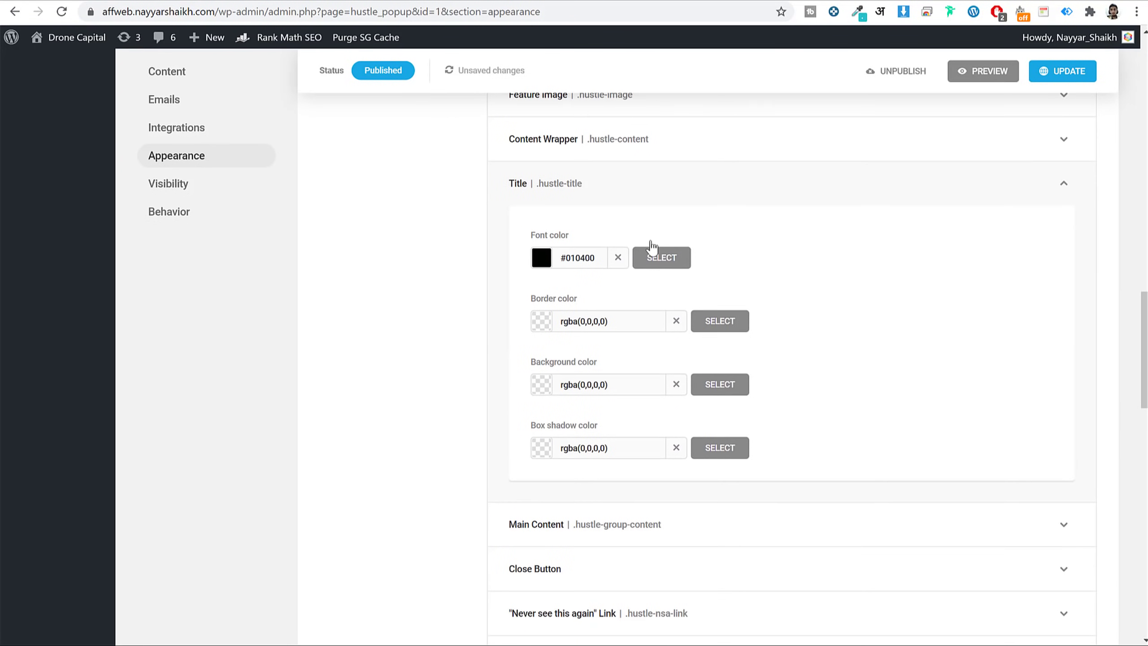
pyautogui.scroll(3, 820, 262)
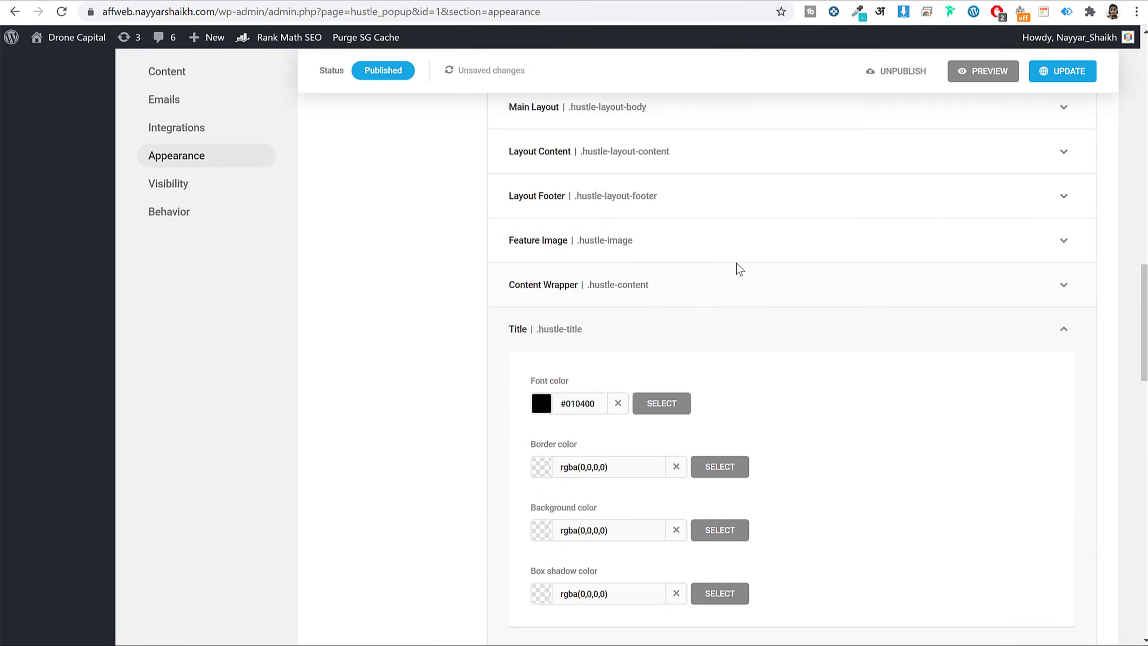
pyautogui.click(650, 245)
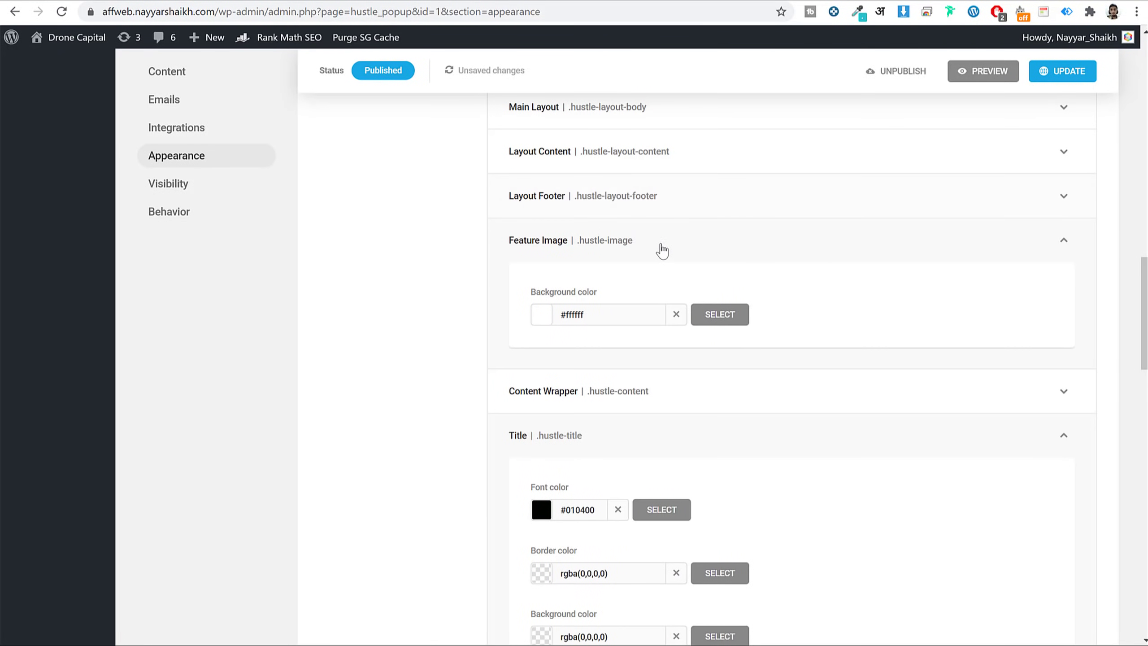
# Step: Check the custom pop-up size settings and preview the pop-up with its updated appearance
pyautogui.scroll(-15, 930, 210)
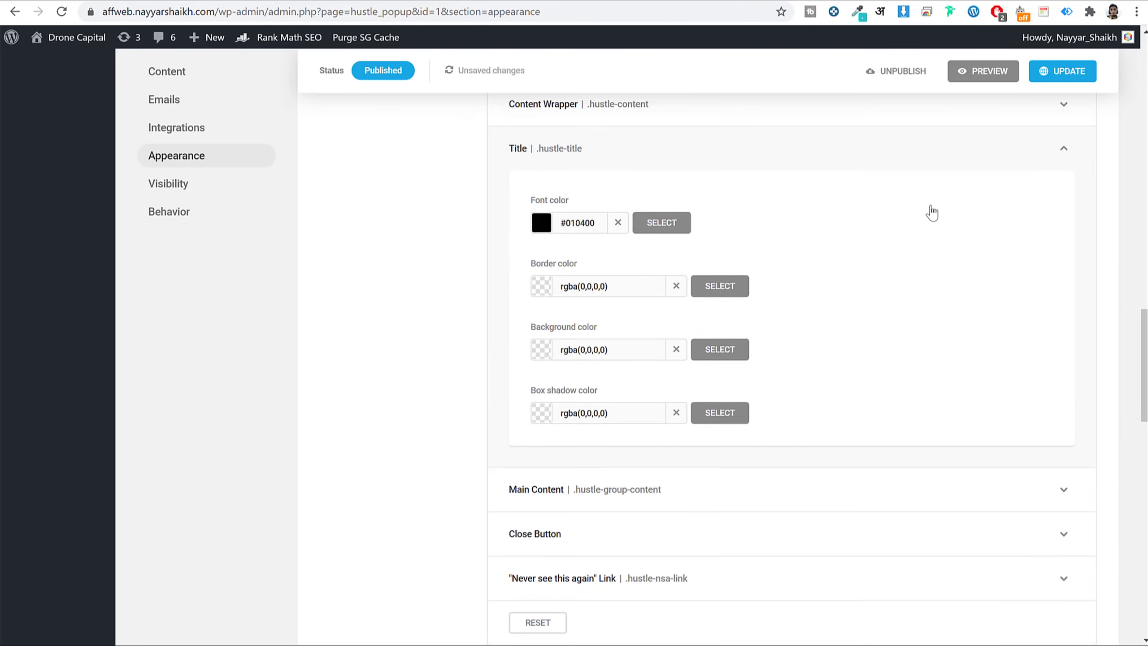
pyautogui.scroll(-12, 930, 211)
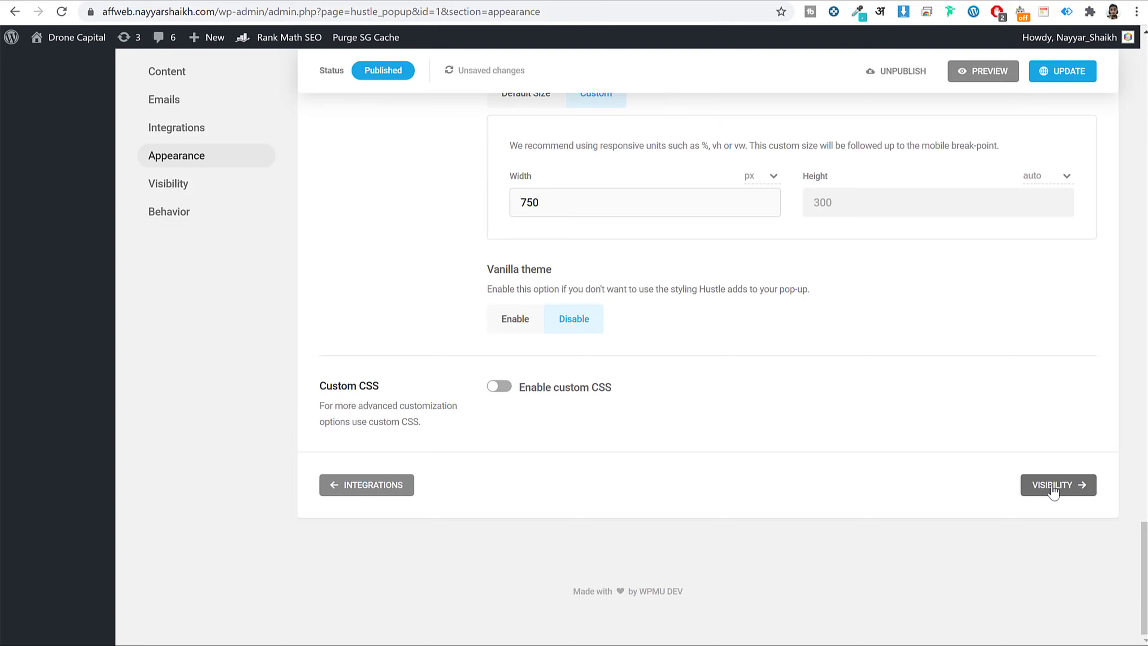
pyautogui.scroll(3, 608, 280)
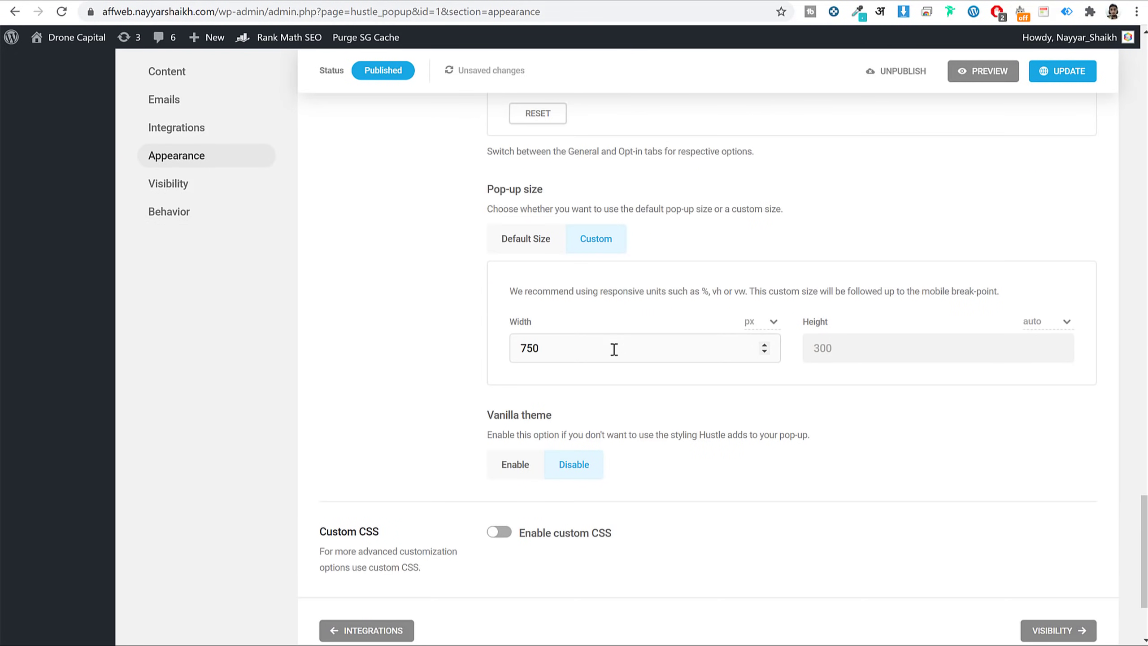
pyautogui.doubleClick(629, 341)
pyautogui.click(994, 72)
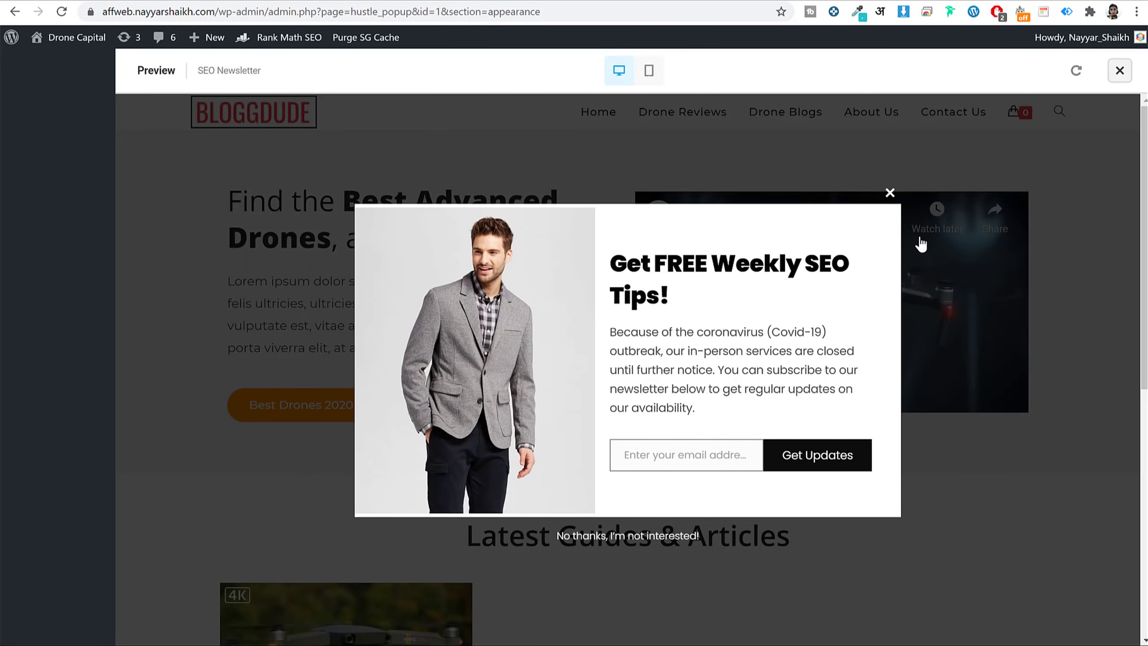
pyautogui.click(1120, 70)
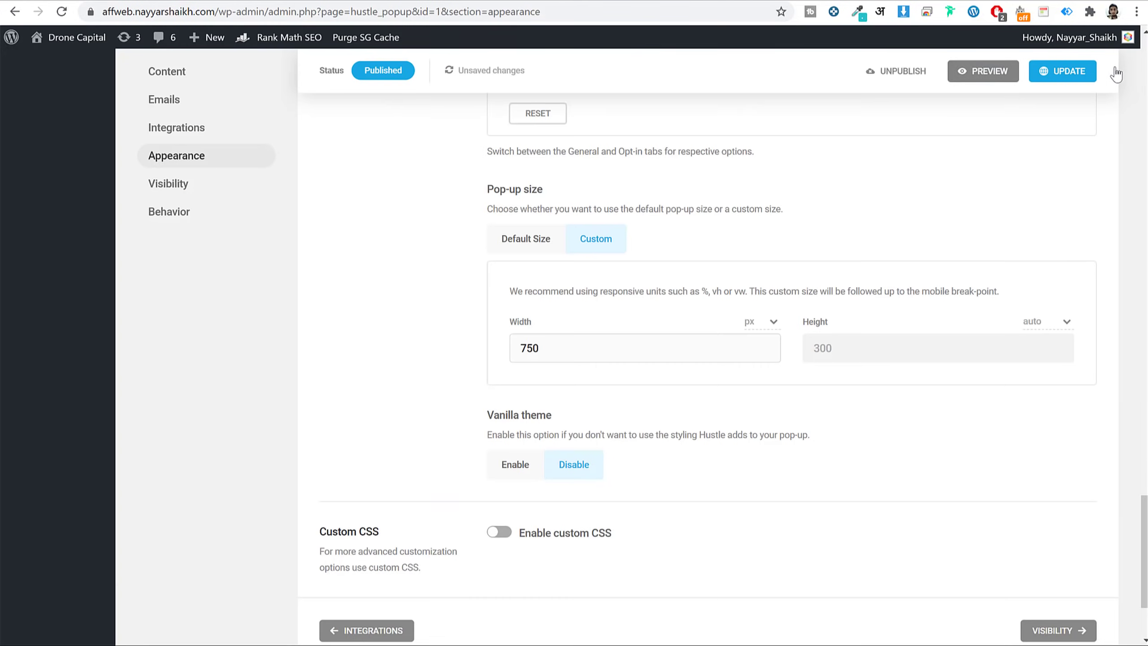
# Step: Proceed to the Visibility settings and read the Visibility Rules description
pyautogui.scroll(-3, 905, 452)
pyautogui.click(1056, 483)
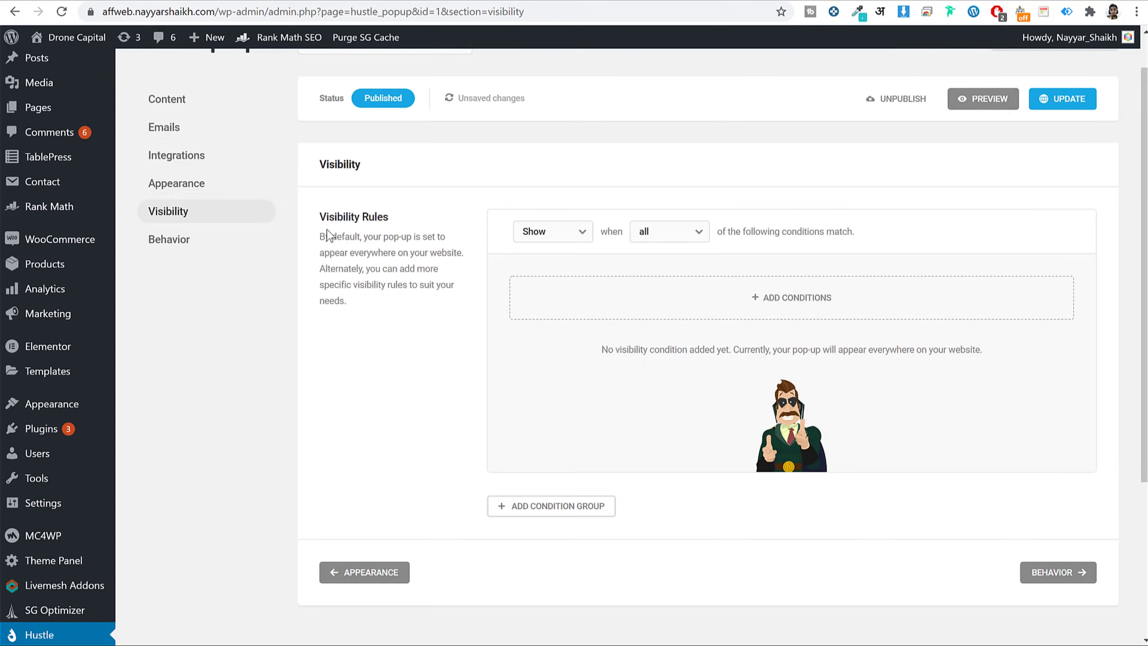
pyautogui.moveTo(347, 232); pyautogui.dragTo(385, 285)
pyautogui.click(432, 287)
# Step: Start adding visibility conditions, selecting Posts and Pages from the general ones and Products from the WooCommerce ones
pyautogui.click(707, 311)
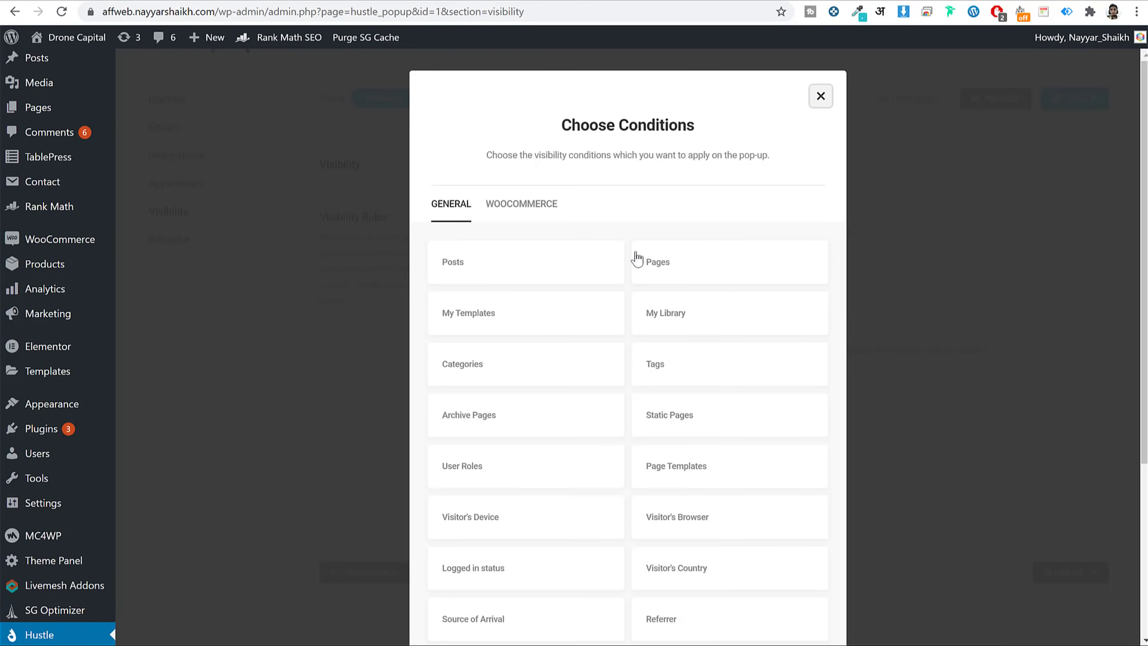
pyautogui.click(491, 274)
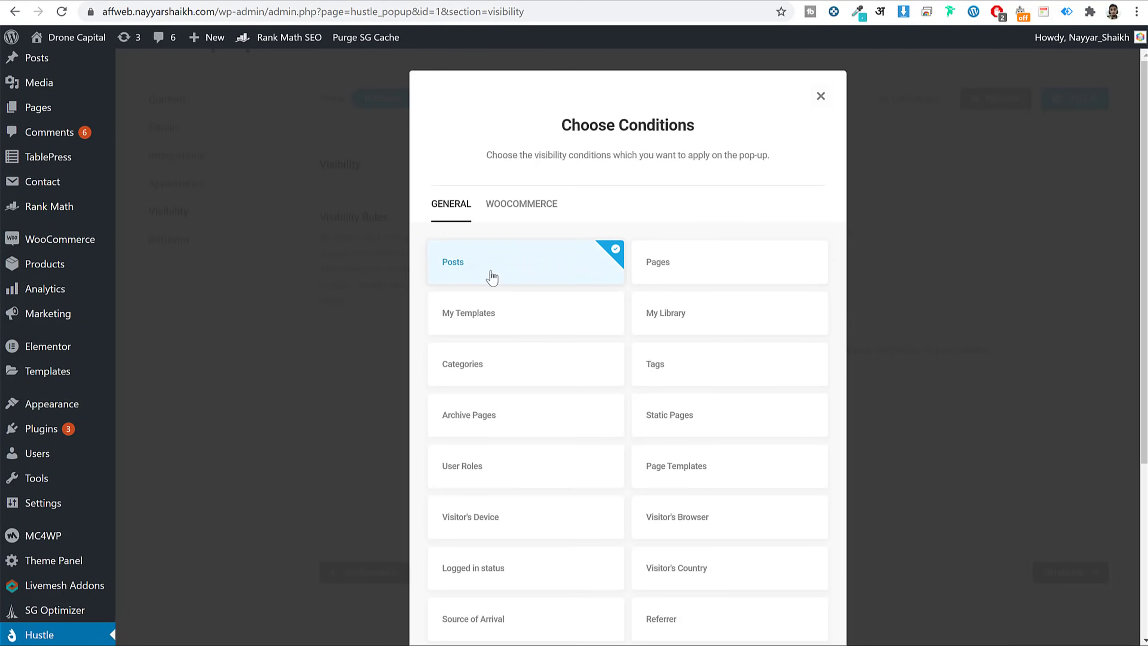
pyautogui.click(683, 274)
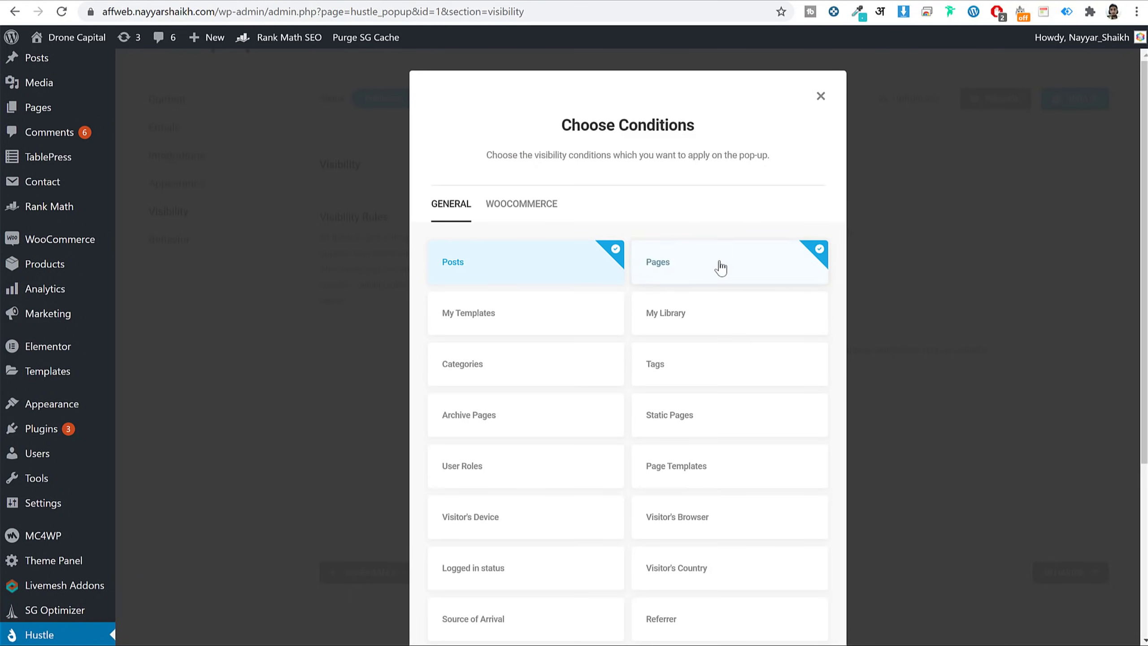
pyautogui.click(536, 207)
pyautogui.click(735, 356)
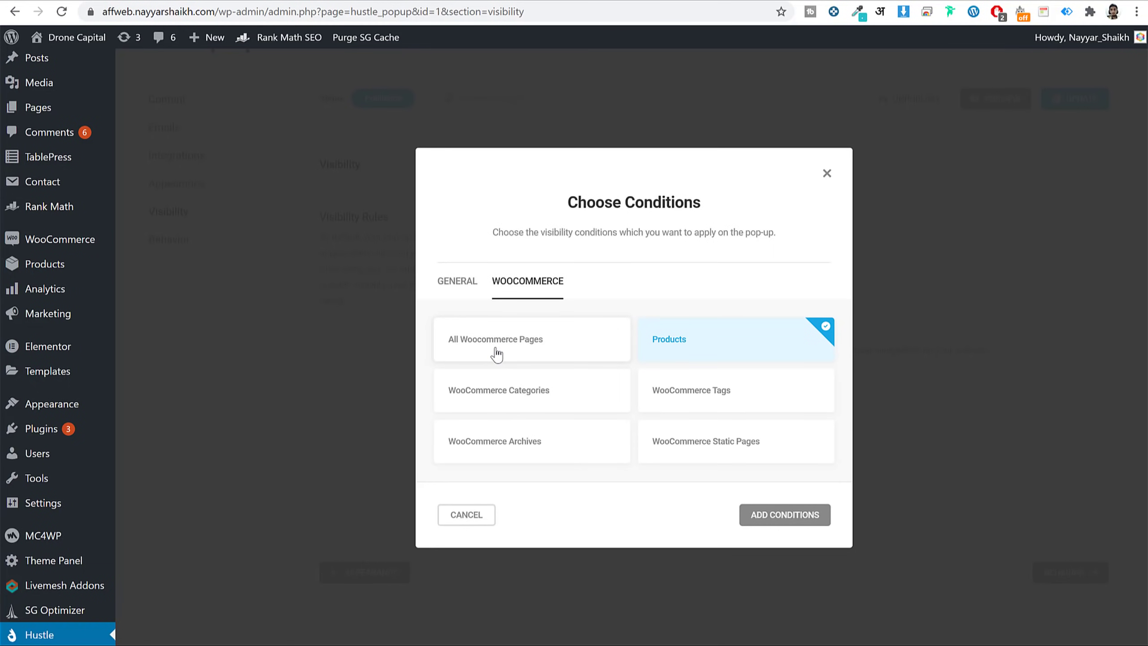
# Step: Review the remaining general conditions, then add the selected Posts, Pages and Products conditions to the visibility rules
pyautogui.click(457, 284)
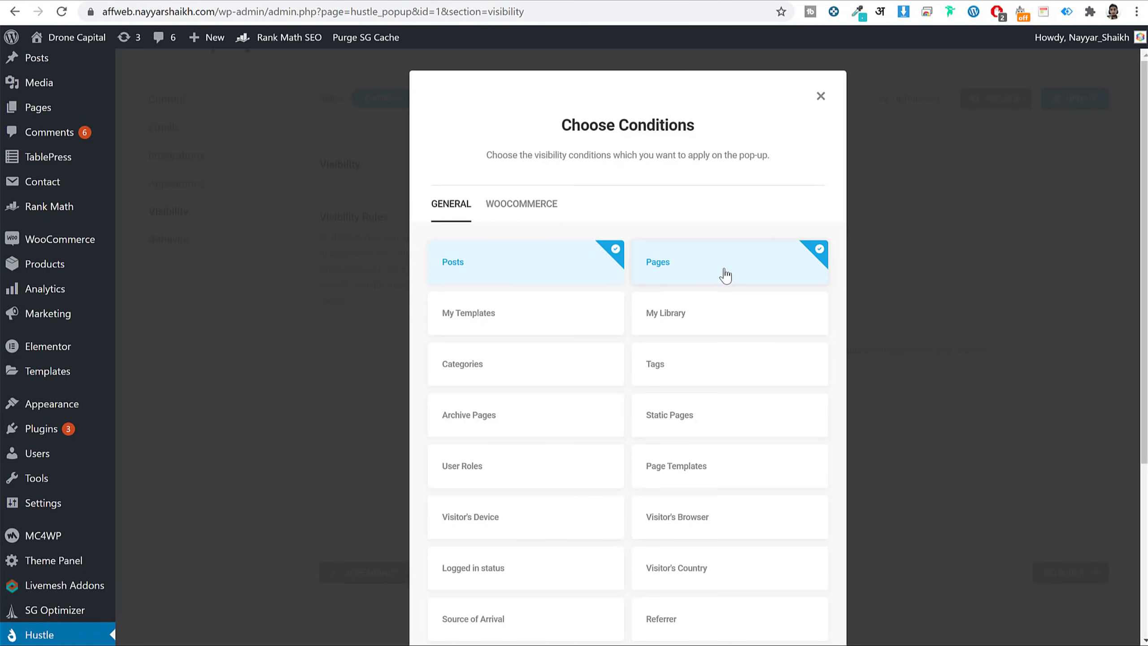
pyautogui.scroll(-5, 615, 362)
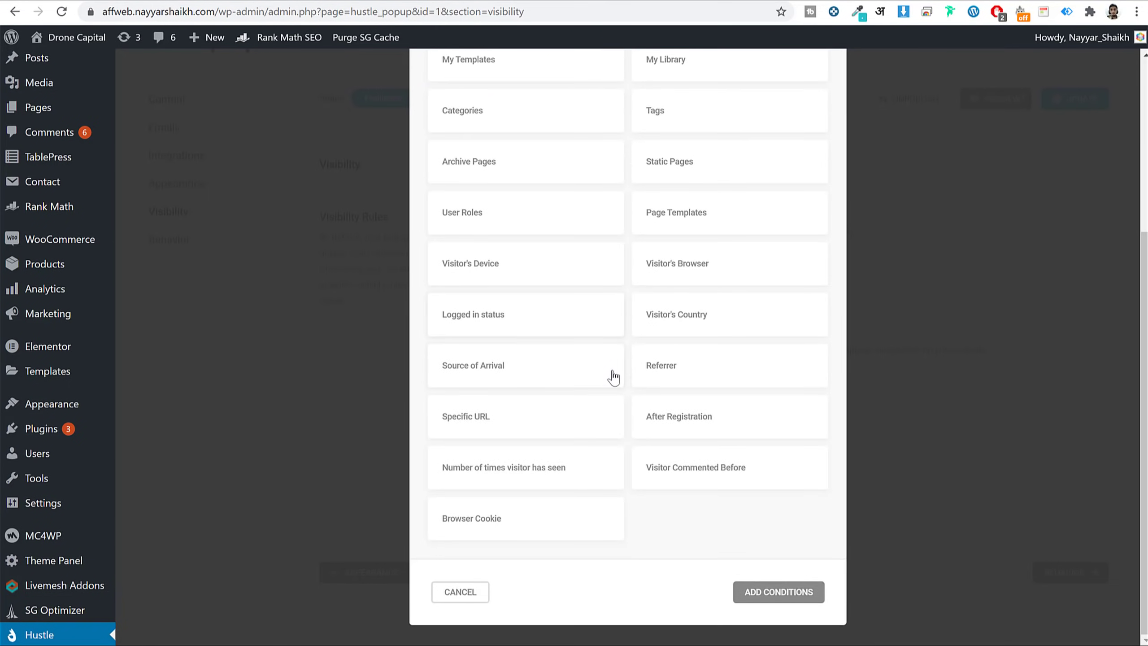
pyautogui.scroll(5, 613, 377)
pyautogui.click(550, 209)
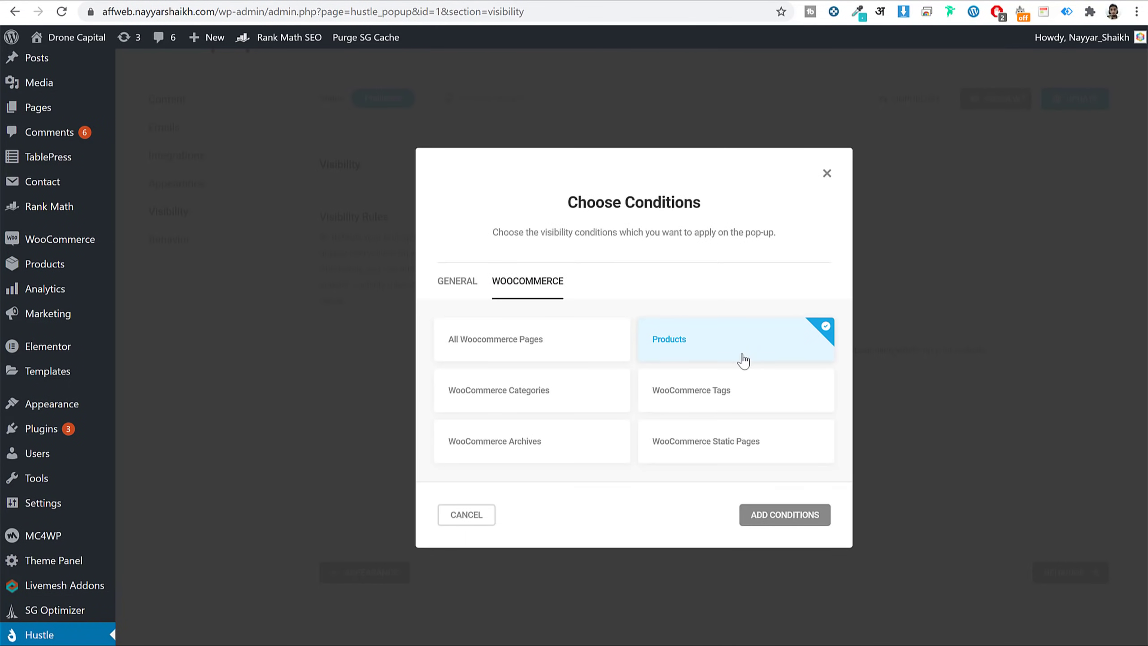
pyautogui.click(781, 515)
pyautogui.scroll(3, 717, 280)
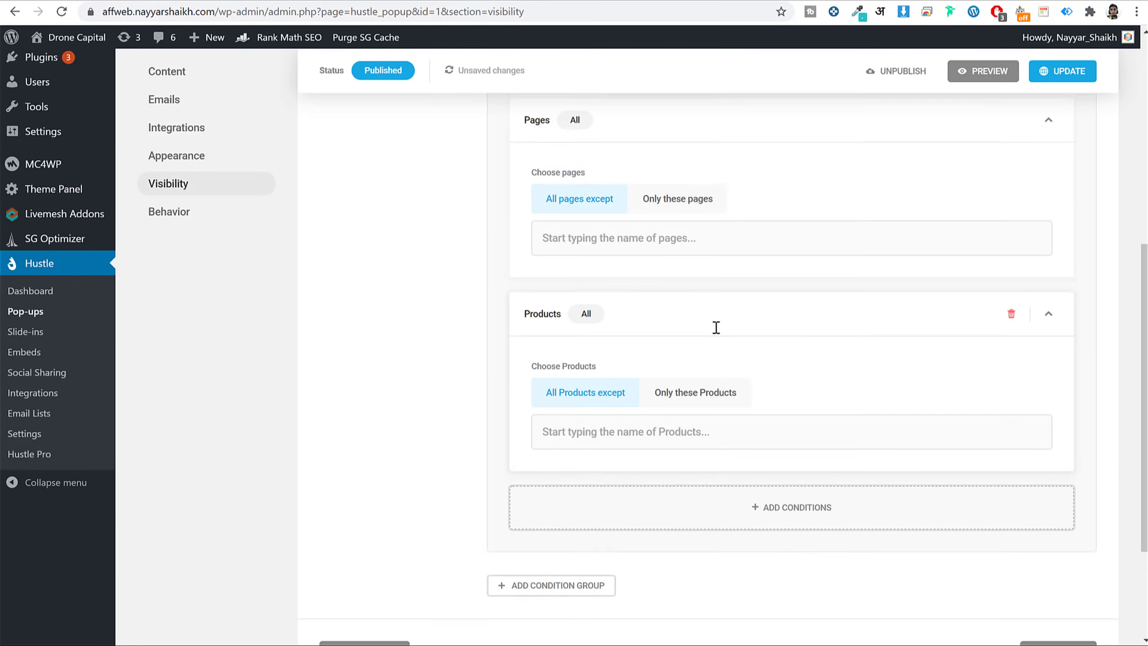
pyautogui.scroll(9, 716, 327)
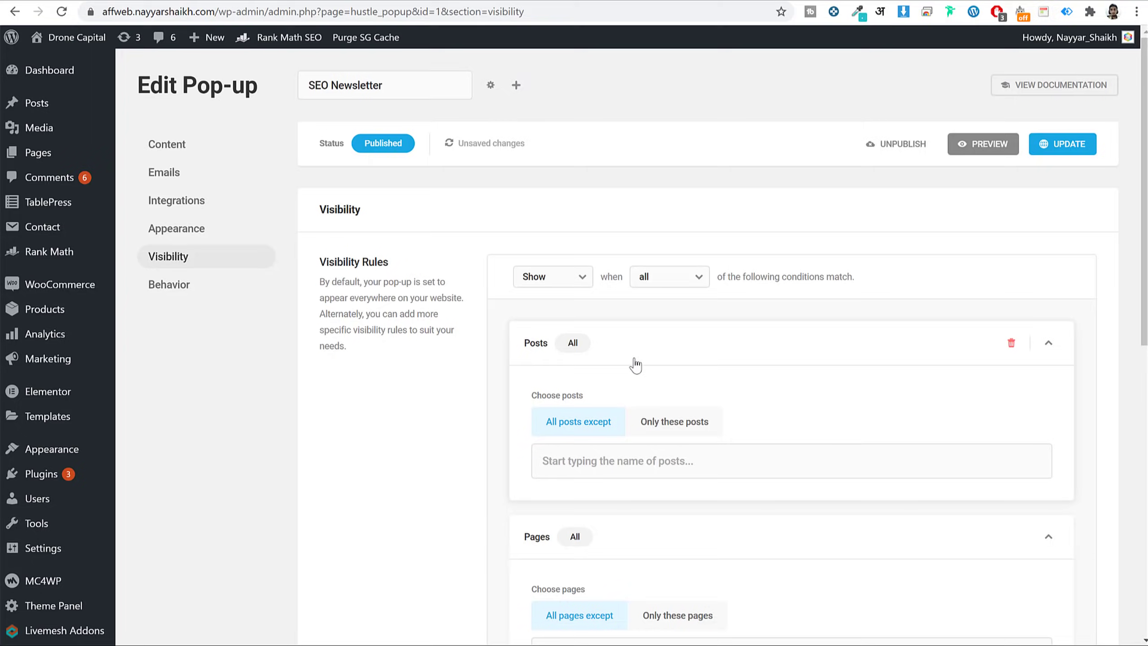
# Step: Set the visibility rule to Hide when all conditions match, and review the Posts, Pages and Products conditions
pyautogui.scroll(-6, 636, 365)
pyautogui.scroll(5, 666, 529)
pyautogui.scroll(2, 663, 525)
pyautogui.click(569, 274)
pyautogui.click(551, 336)
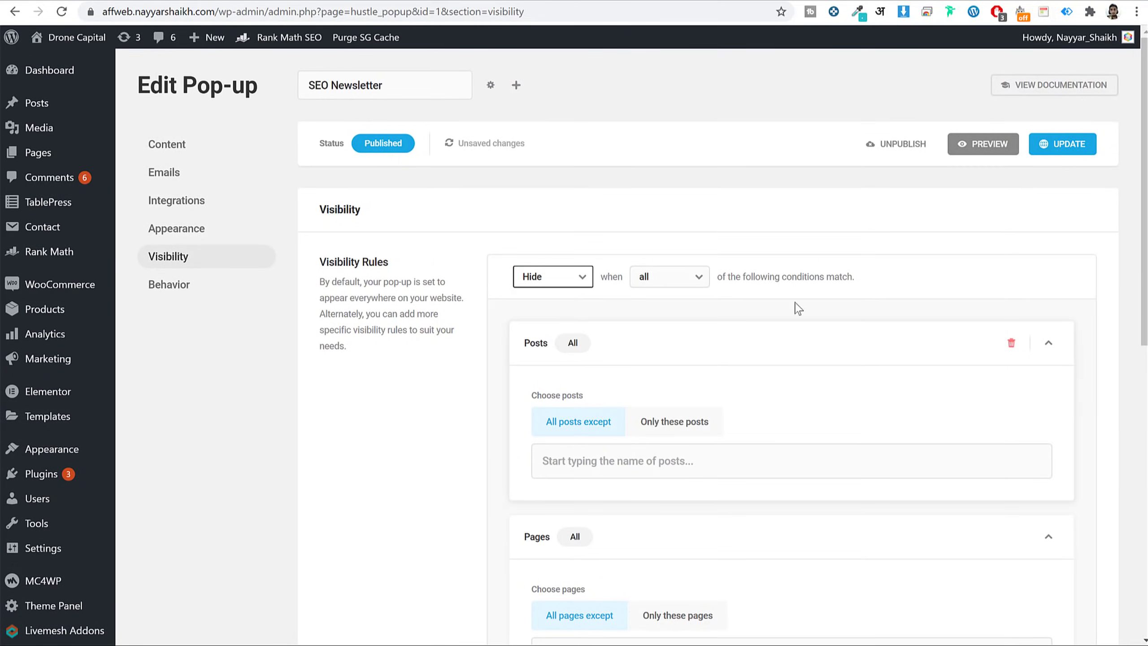
pyautogui.click(1011, 240)
pyautogui.scroll(-8, 620, 346)
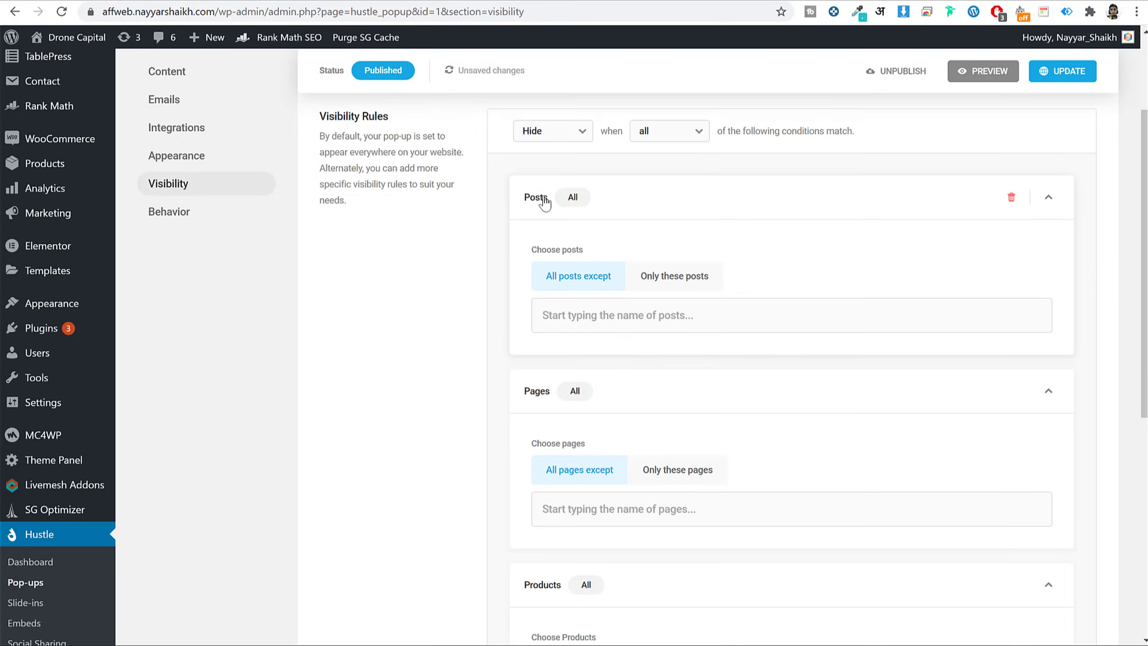
pyautogui.scroll(8, 629, 397)
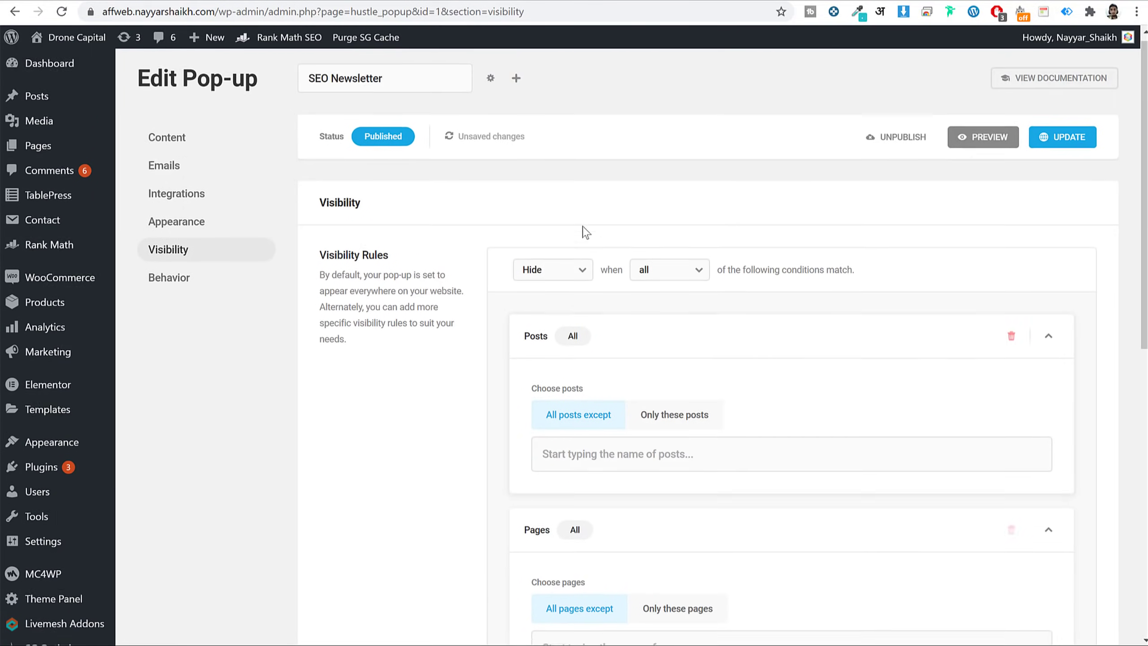
pyautogui.scroll(-8, 1042, 302)
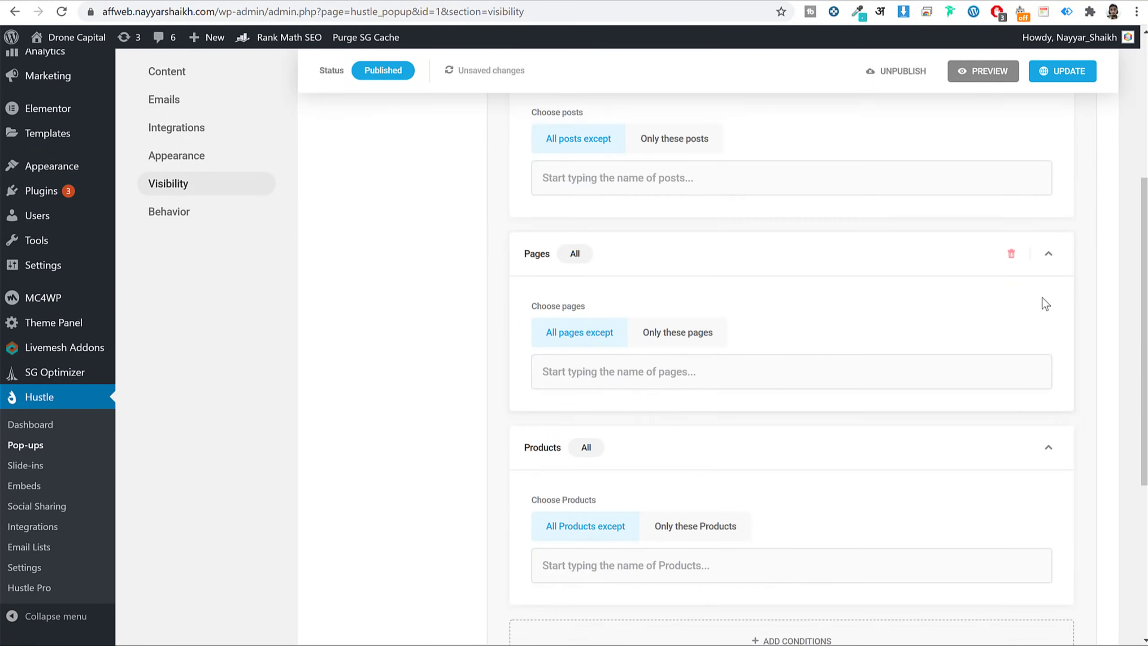
pyautogui.scroll(8, 1042, 483)
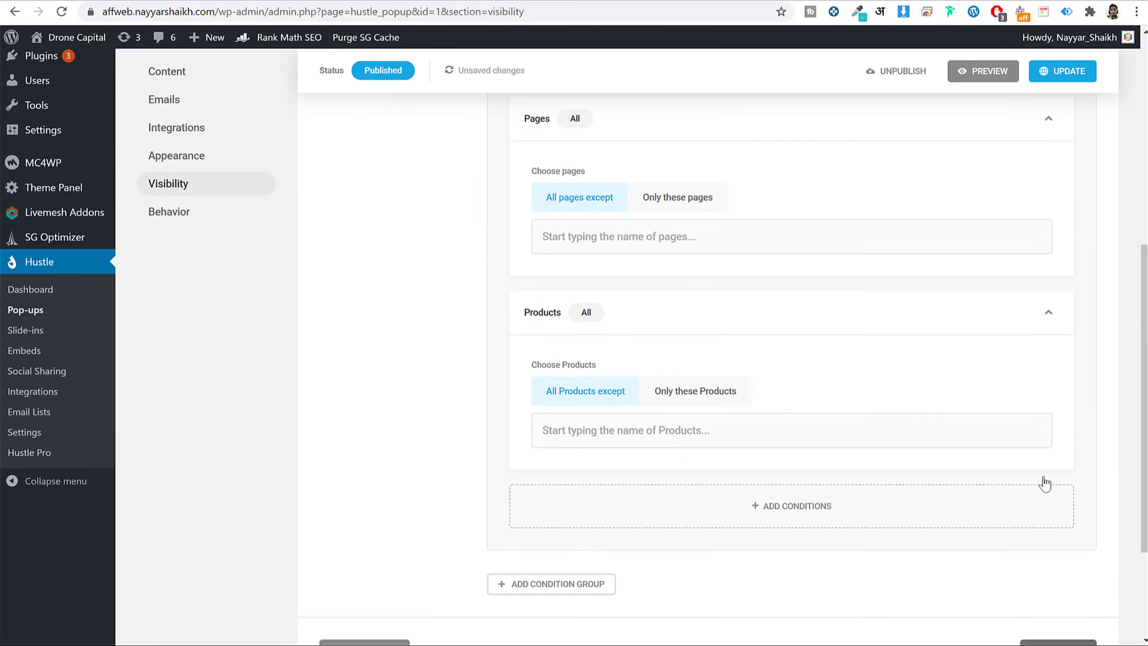
# Step: Delete the Posts, Pages and Products conditions from the visibility rules
pyautogui.click(1011, 345)
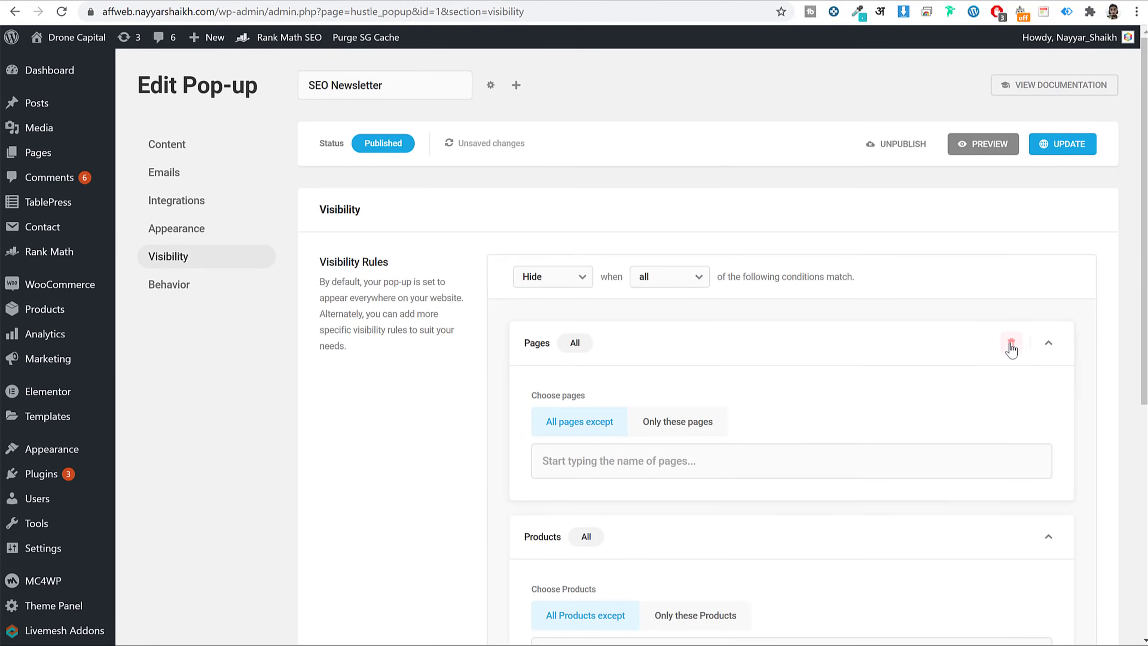
pyautogui.click(1012, 347)
pyautogui.click(1012, 347)
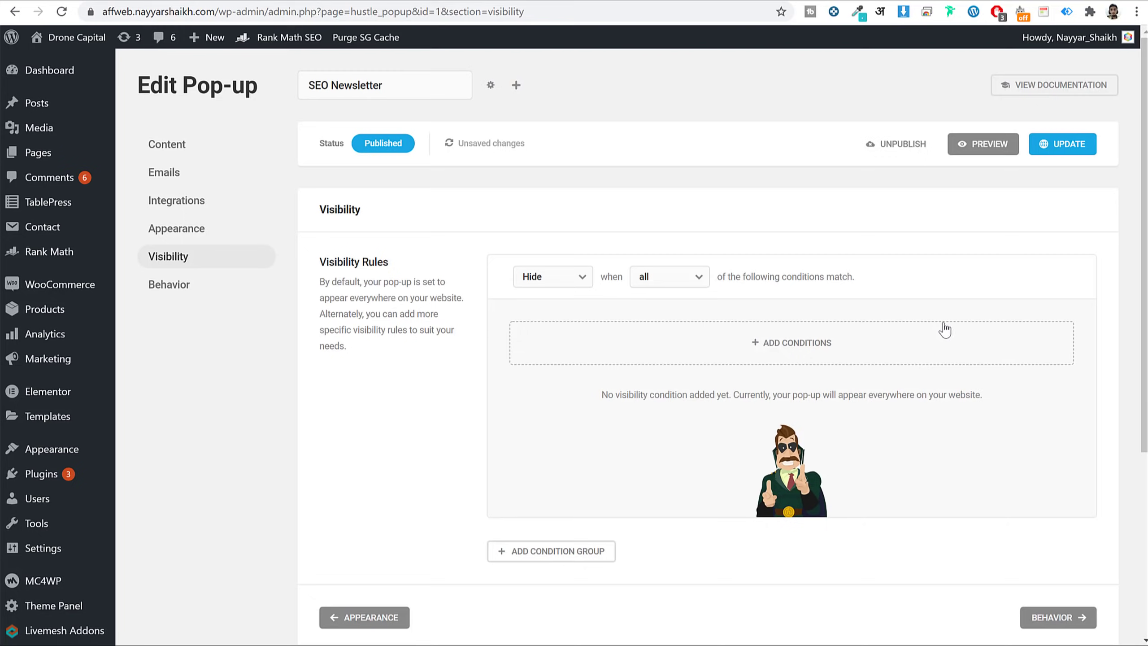
# Step: Proceed to the Behavior settings, set the Time trigger's delay to 5 seconds and update the pop-up
pyautogui.click(1049, 618)
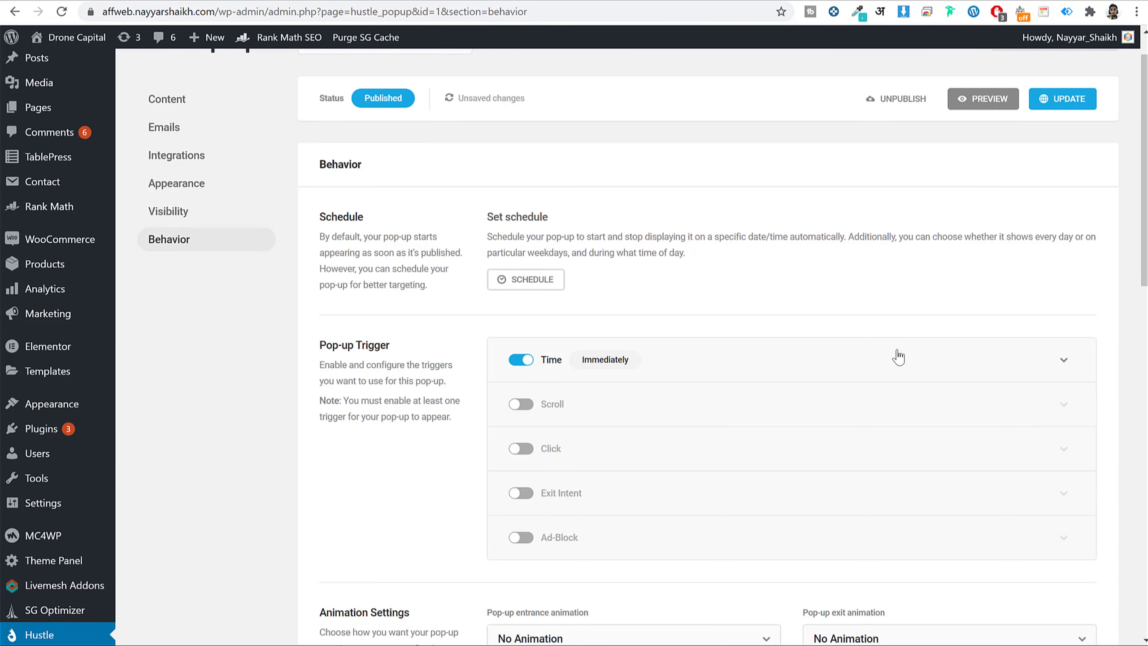
pyautogui.click(1049, 361)
pyautogui.scroll(-3, 748, 401)
pyautogui.doubleClick(550, 330)
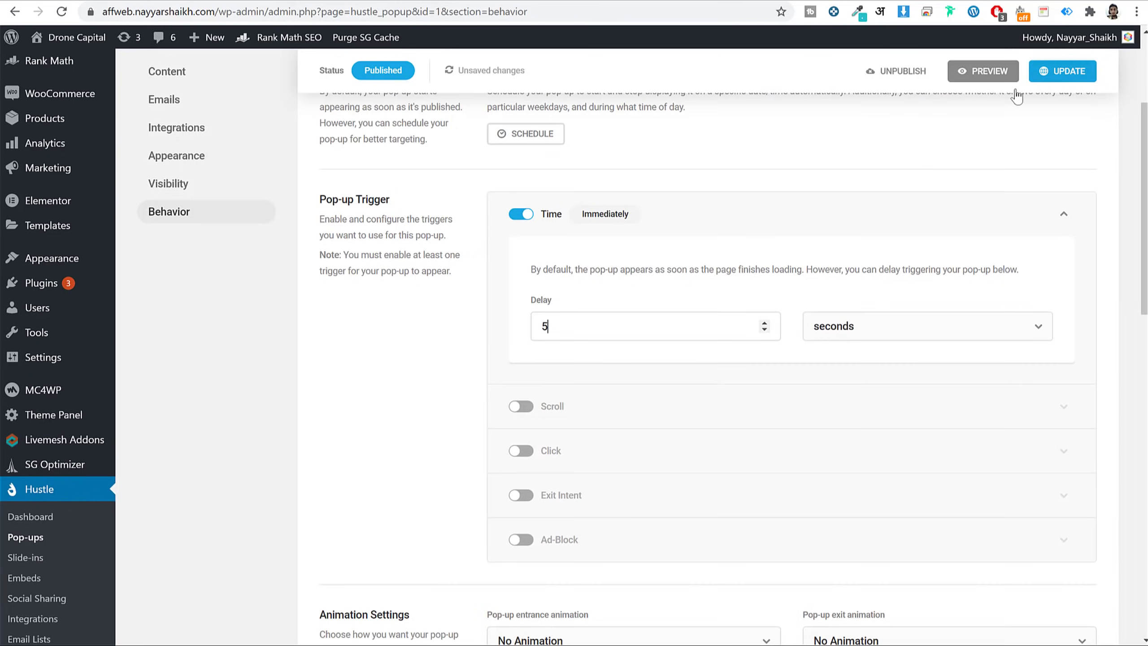
pyautogui.click(1069, 70)
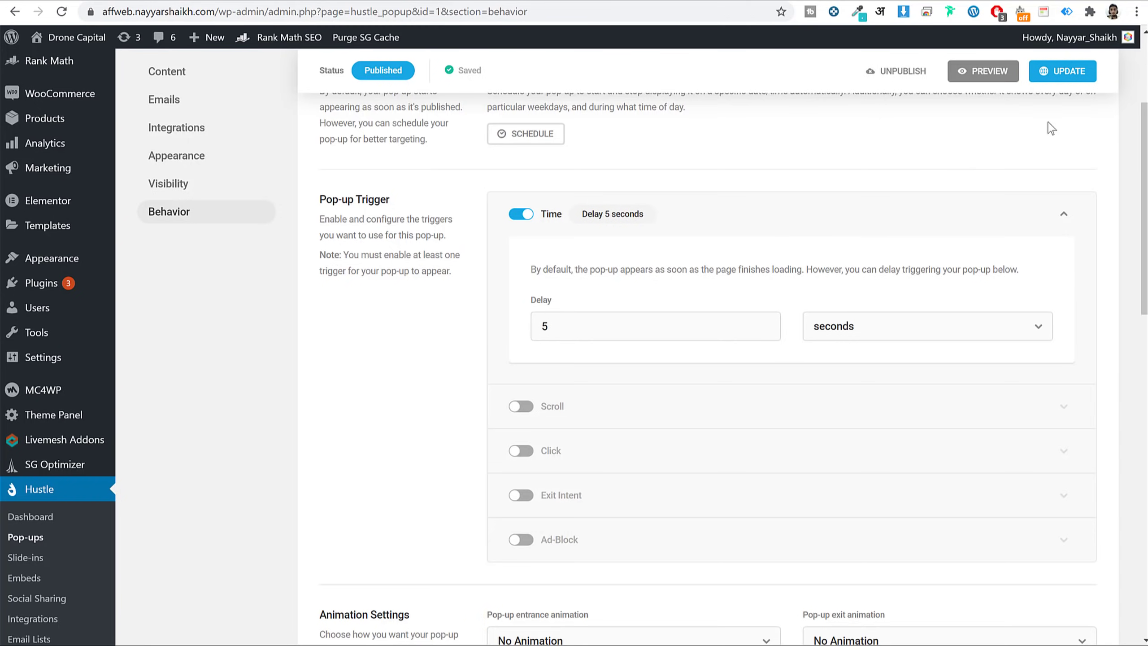
# Step: Disable the Time trigger and enable the Scroll trigger with the page scrolled by 50%
pyautogui.click(520, 216)
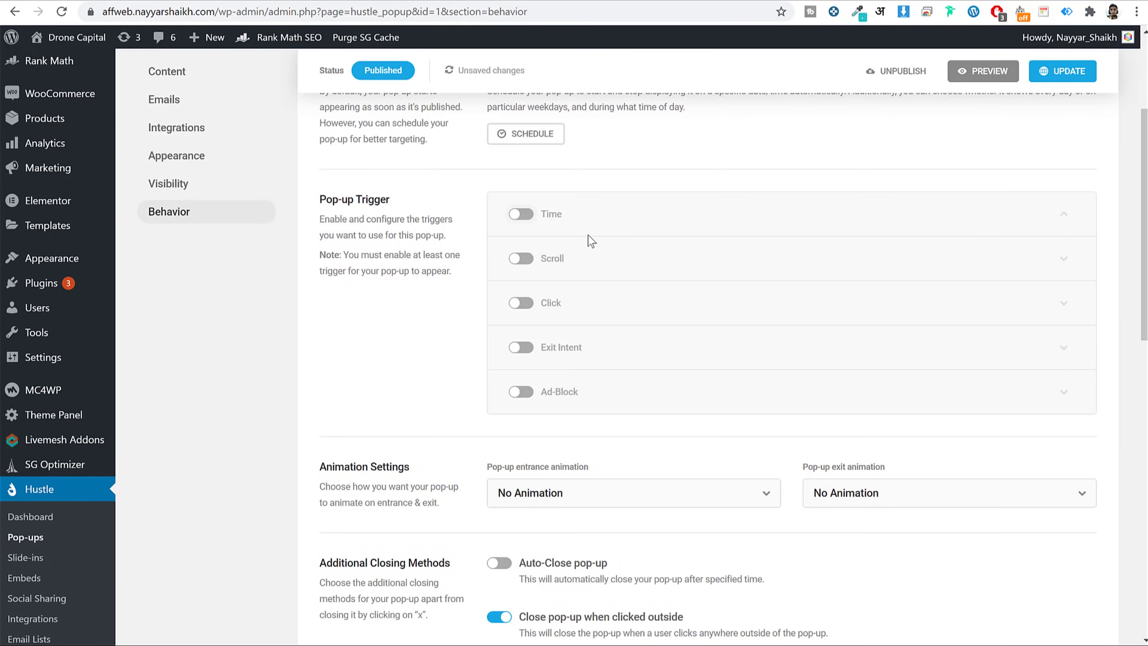
pyautogui.click(521, 261)
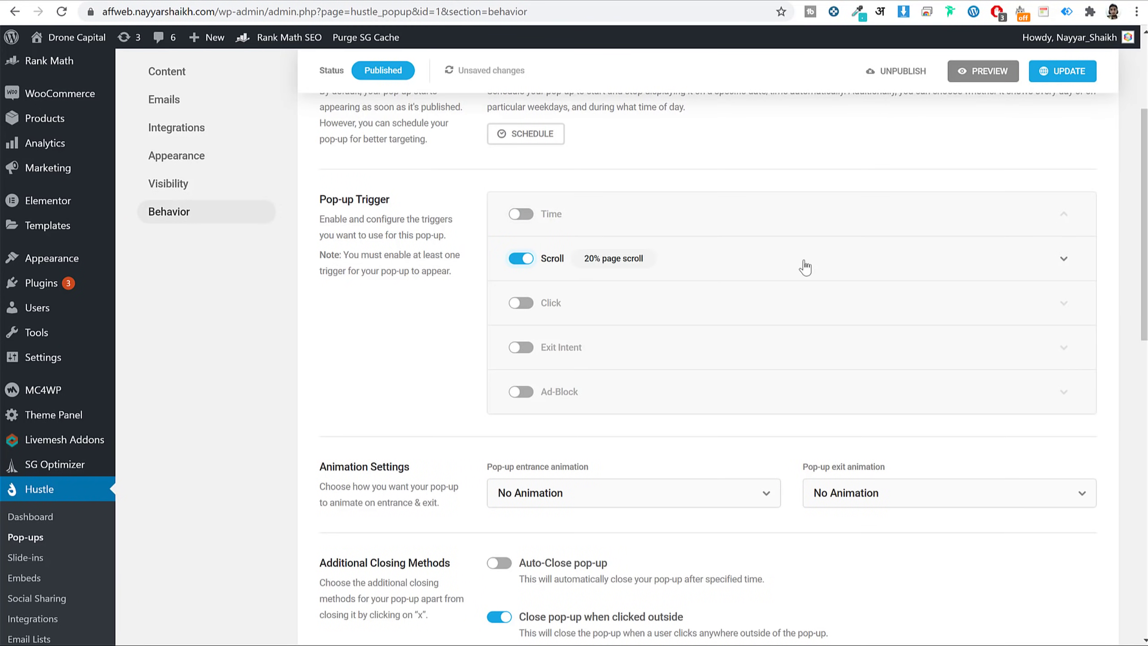
pyautogui.click(1052, 262)
pyautogui.doubleClick(547, 429)
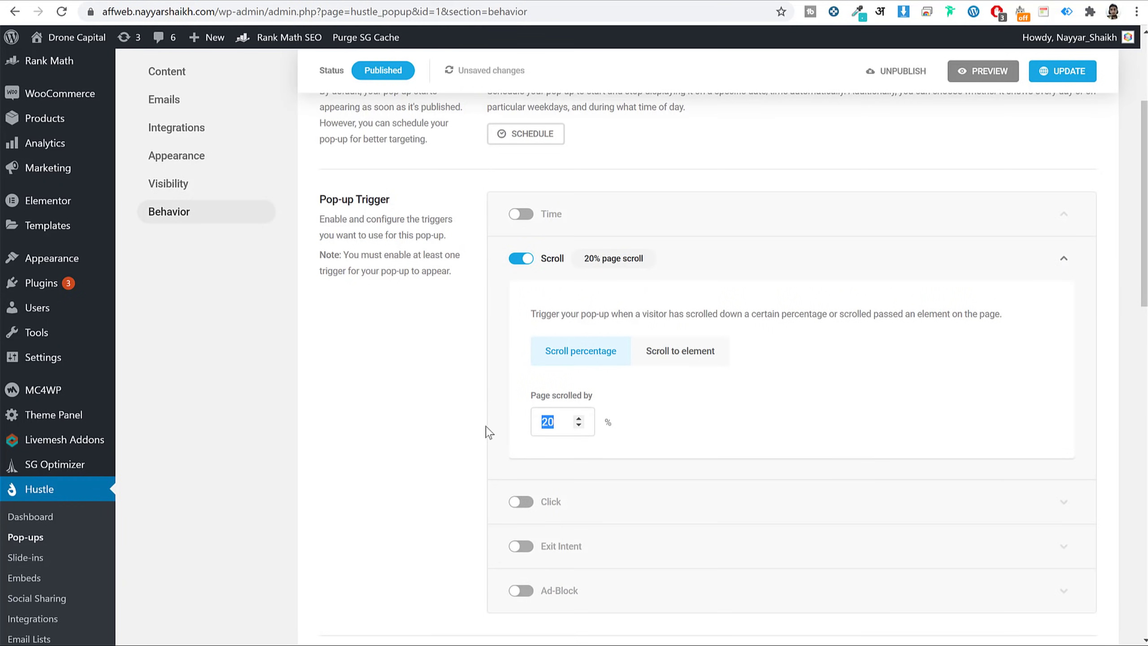
pyautogui.write('5')
# Step: Preview the pop-up on the site, dismiss it, and return to the Behavior settings
pyautogui.click(987, 76)
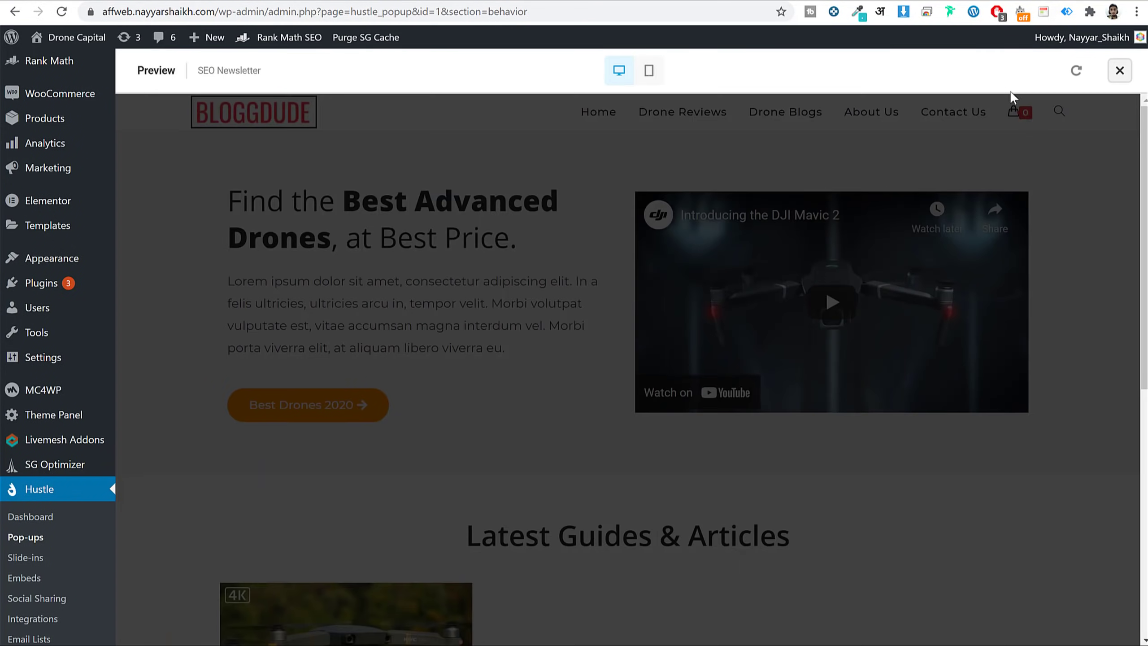
pyautogui.click(887, 194)
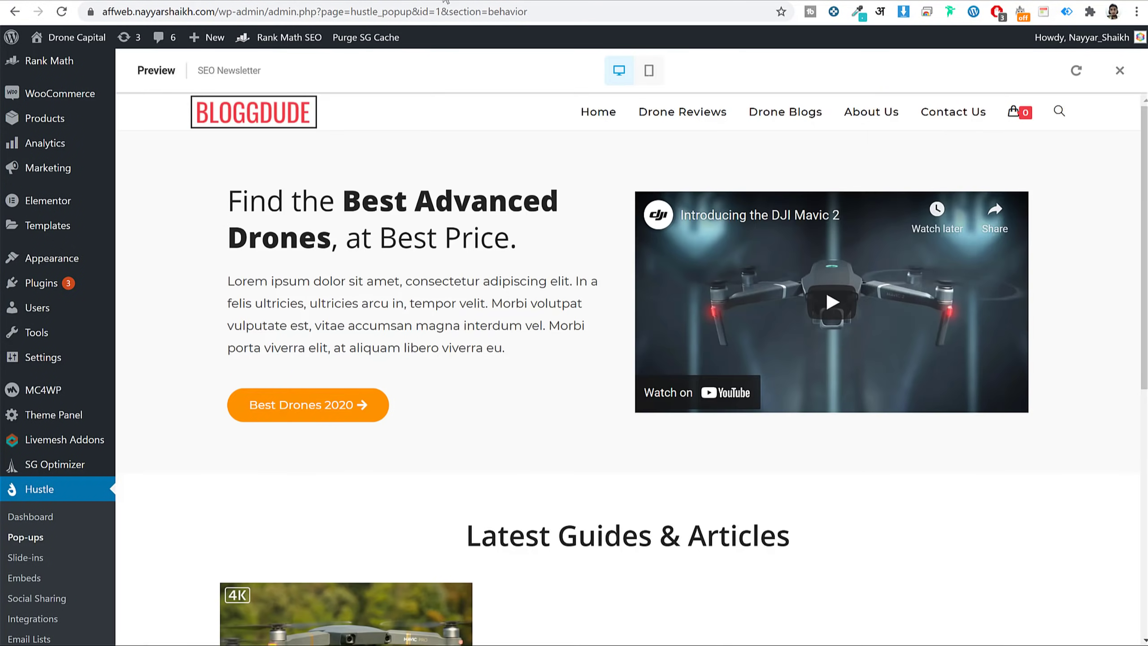
pyautogui.click(1120, 70)
pyautogui.click(1083, 82)
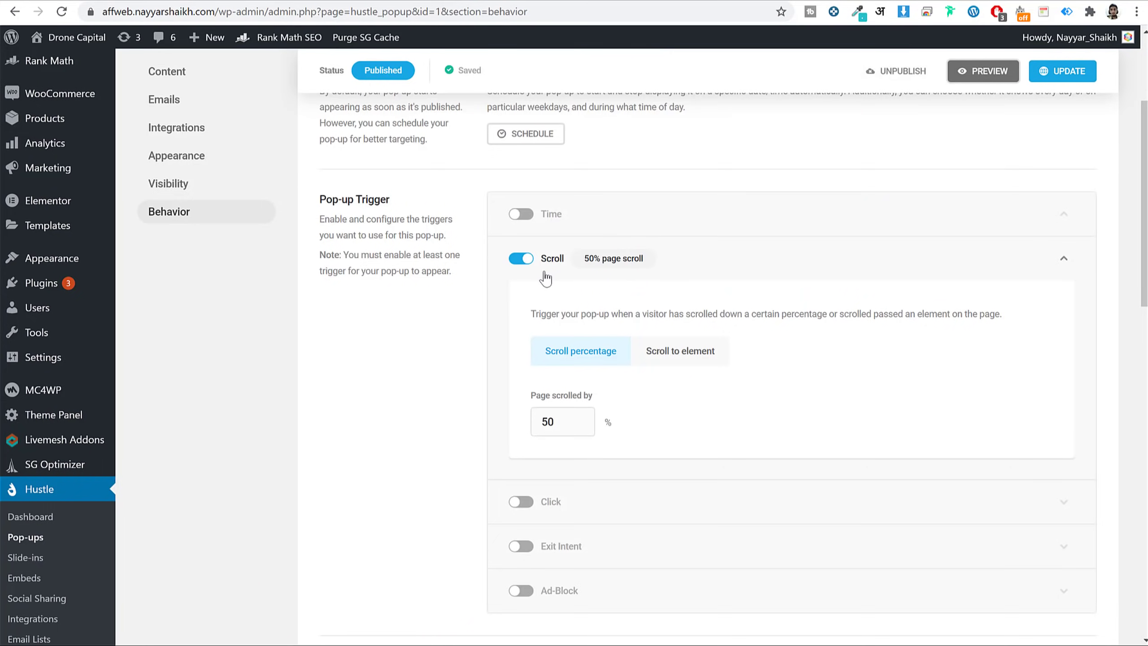
# Step: Enable the Exit Intent trigger for the pop-up
pyautogui.scroll(-5, 725, 410)
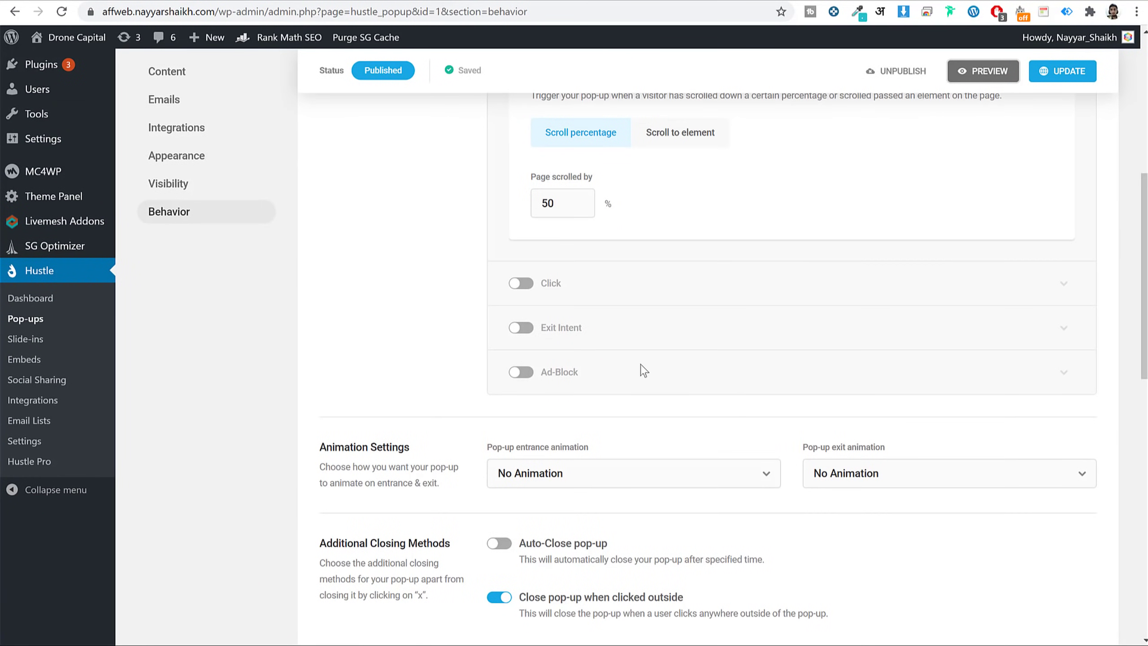
pyautogui.click(524, 328)
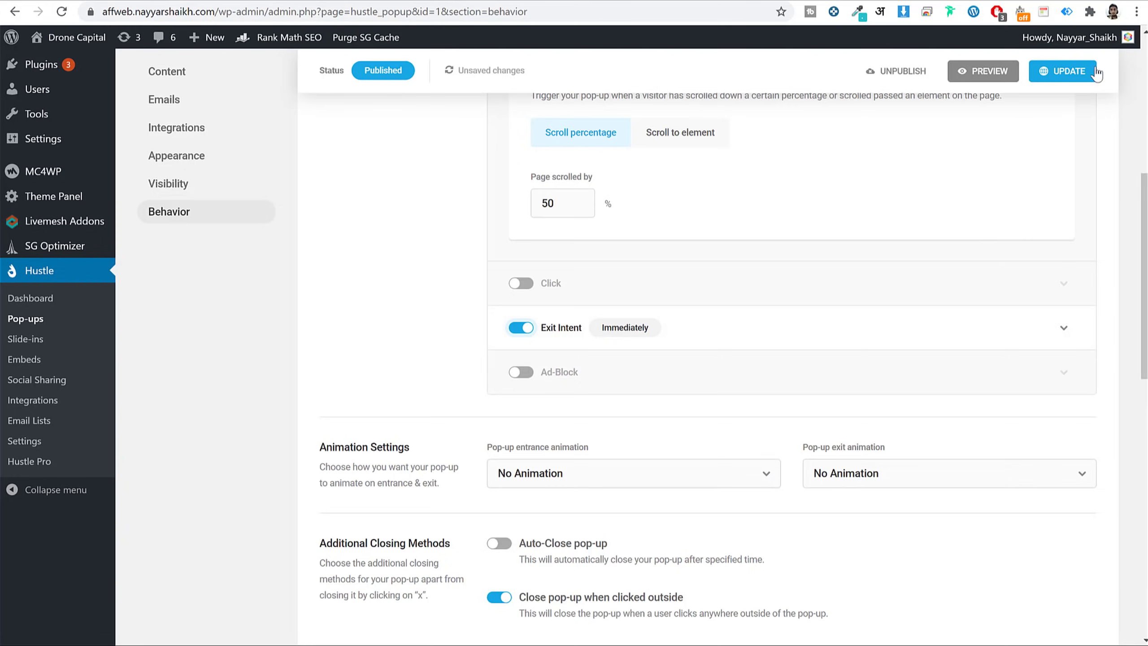
# Step: Open lms.fehem.in in an incognito window to check exit-intent behavior, and return to the pop-up settings
pyautogui.click(1136, 12)
pyautogui.click(1107, 67)
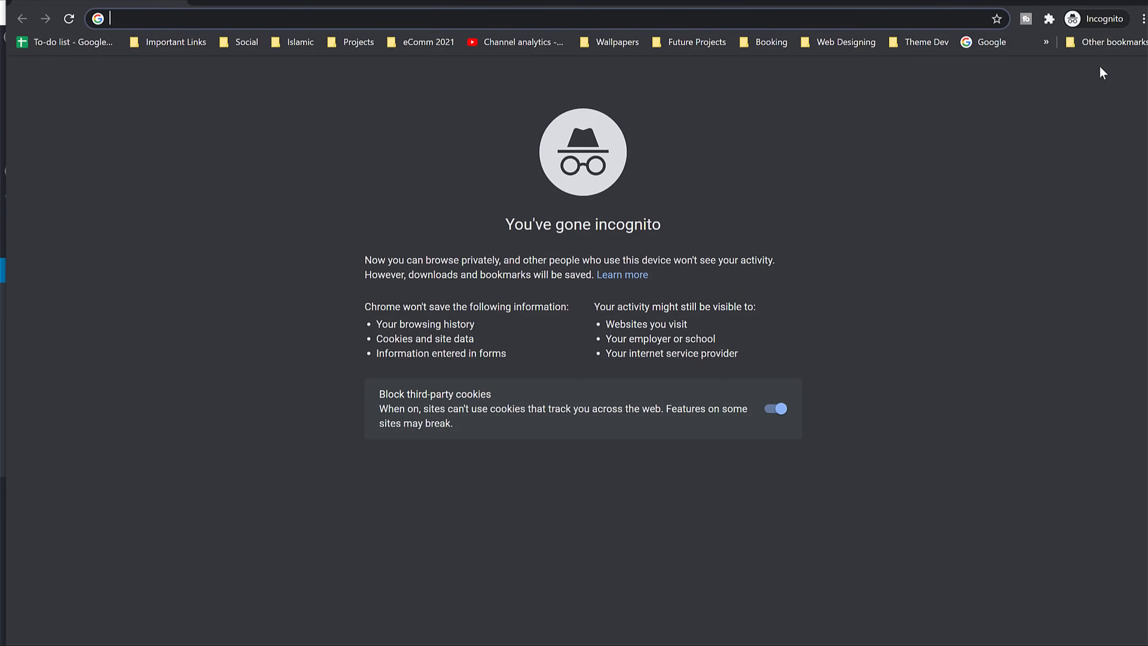
pyautogui.write('lms.fehem.in')
pyautogui.press('Return')
pyautogui.moveTo(723, 4); pyautogui.dragTo(771, 59)
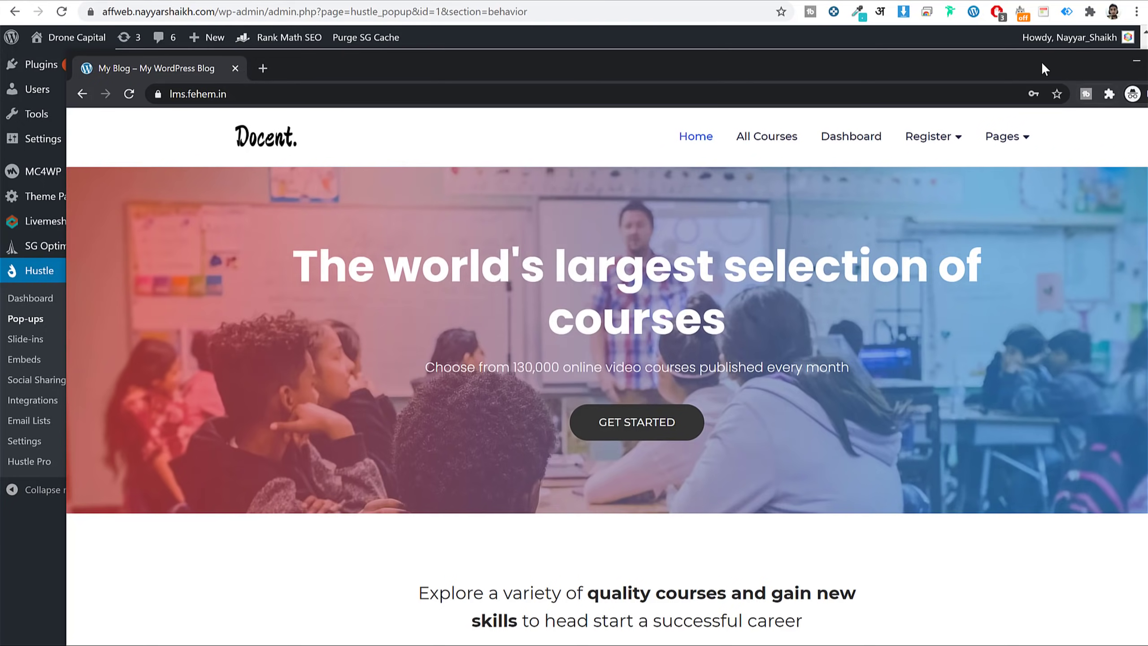
pyautogui.moveTo(1042, 62); pyautogui.dragTo(867, 71)
pyautogui.click(1028, 73)
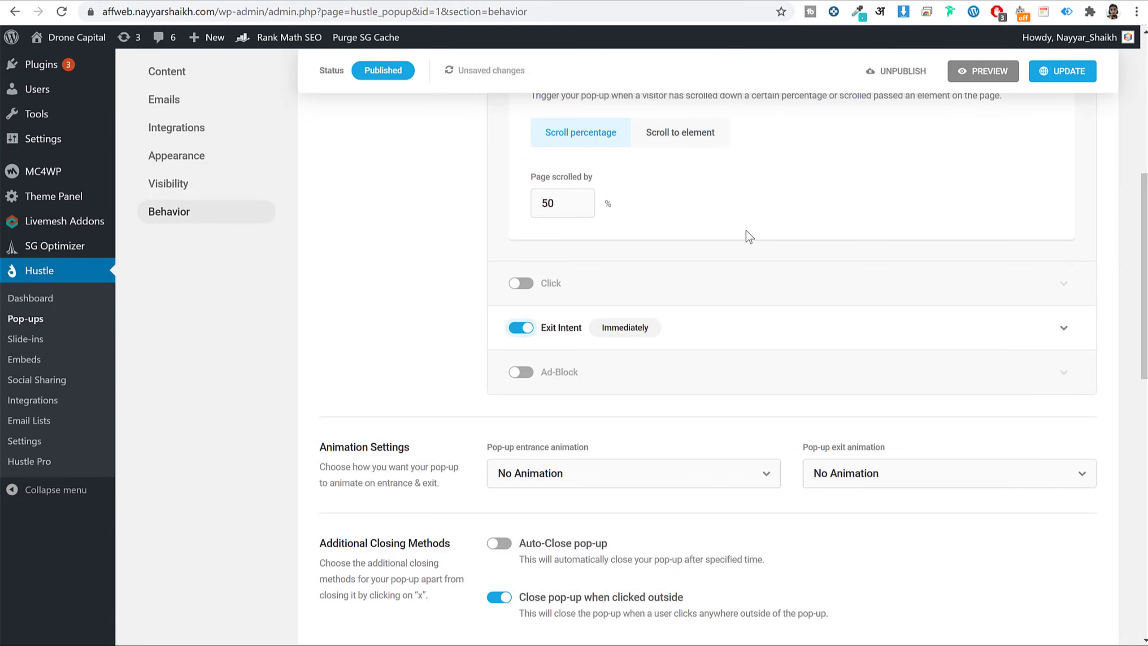
# Step: Switch the Ad-Block trigger on and back off, and enable the Click trigger
pyautogui.click(522, 371)
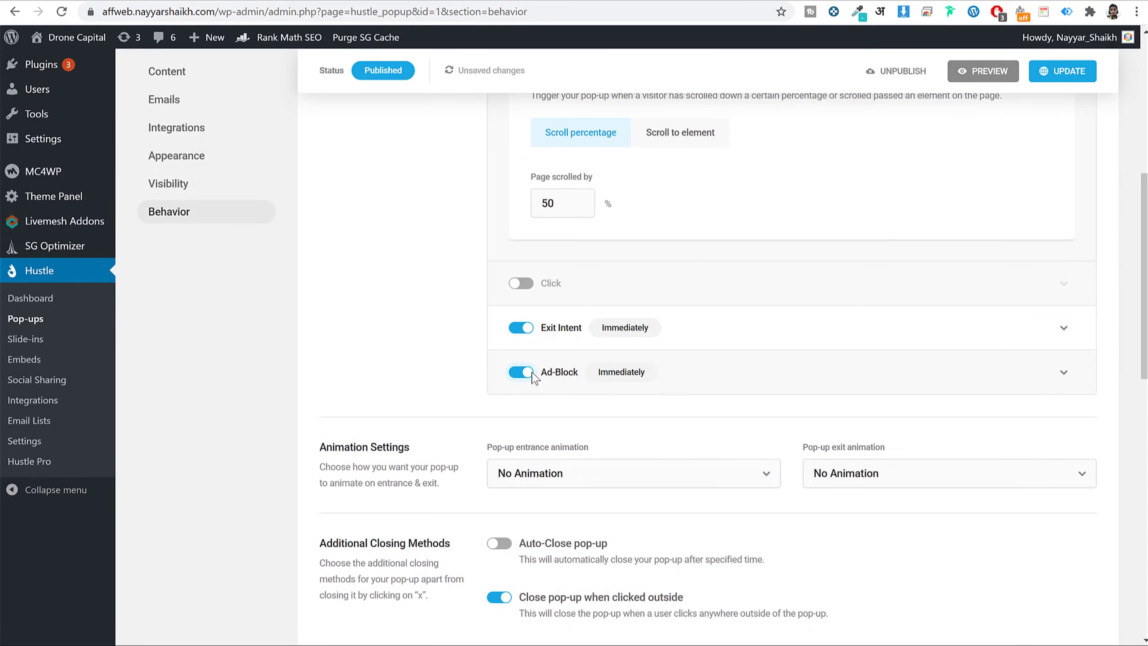
pyautogui.click(532, 374)
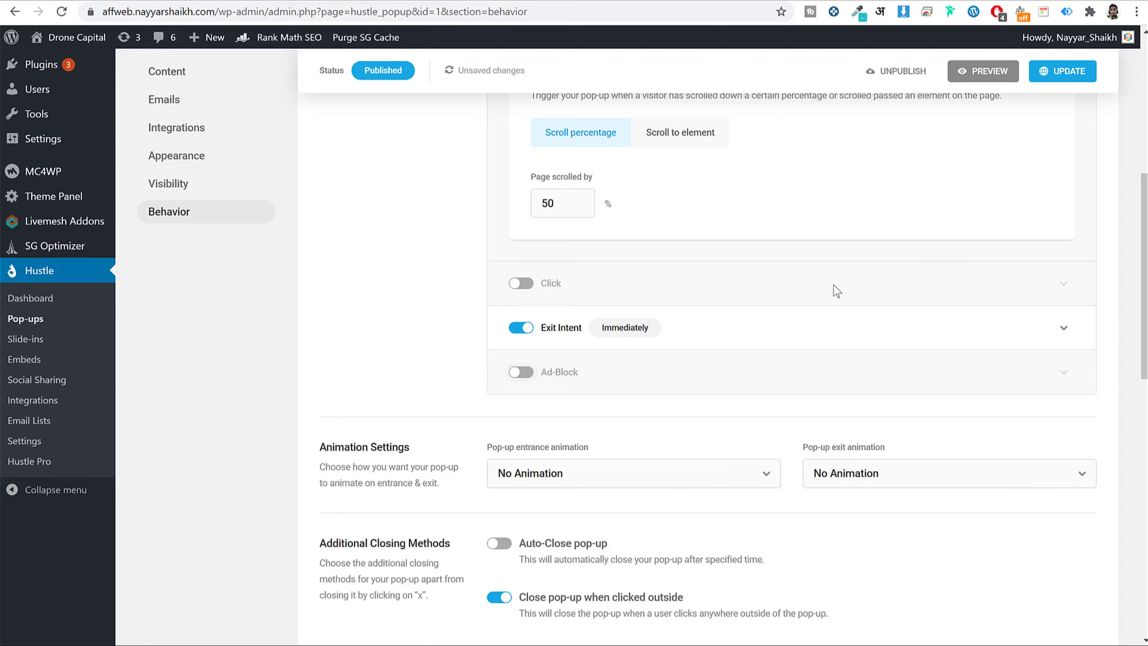
pyautogui.click(528, 285)
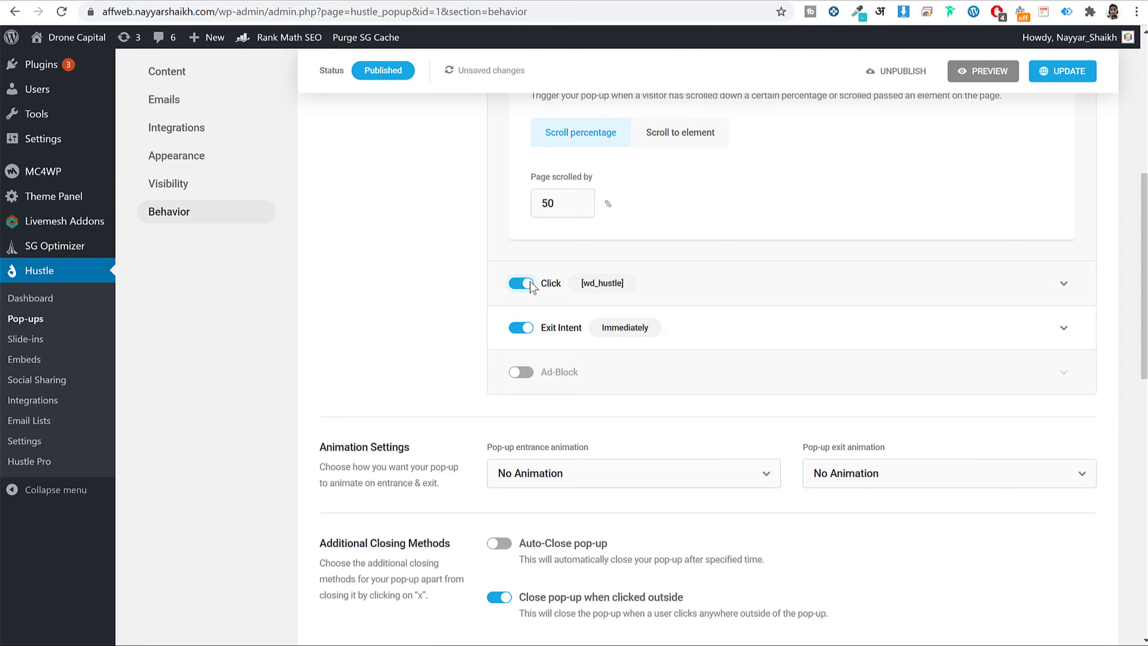
# Step: Switch to the blog21.fehem.in site and look over its homepage
pyautogui.click(1008, 1)
pyautogui.scroll(-15, 813, 253)
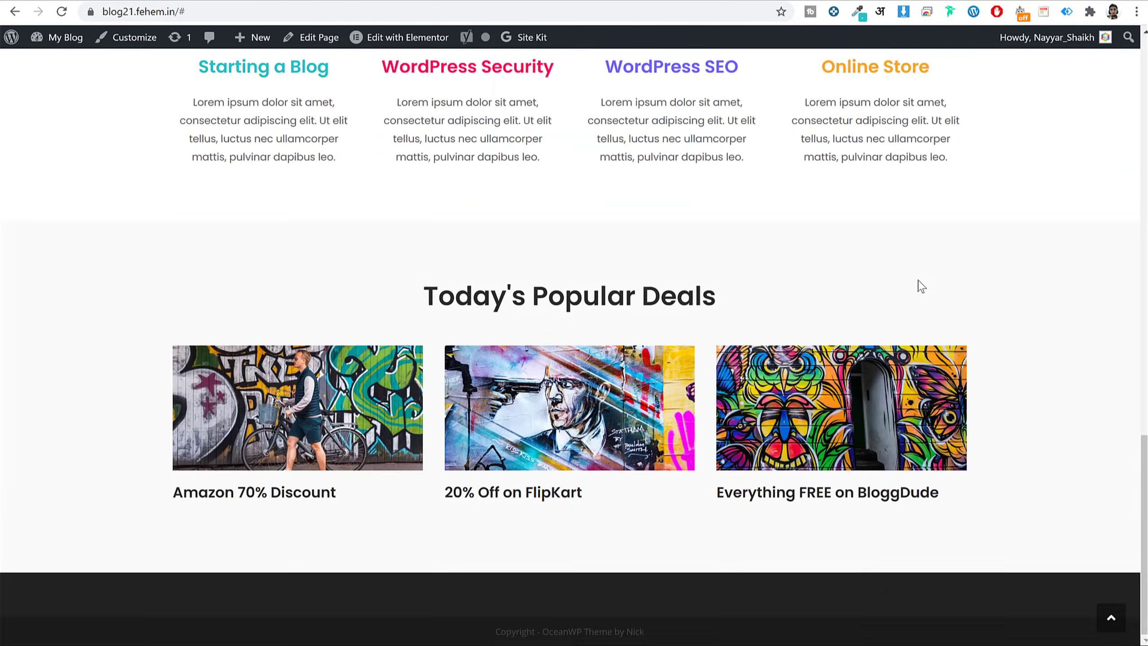
pyautogui.scroll(15, 1018, 264)
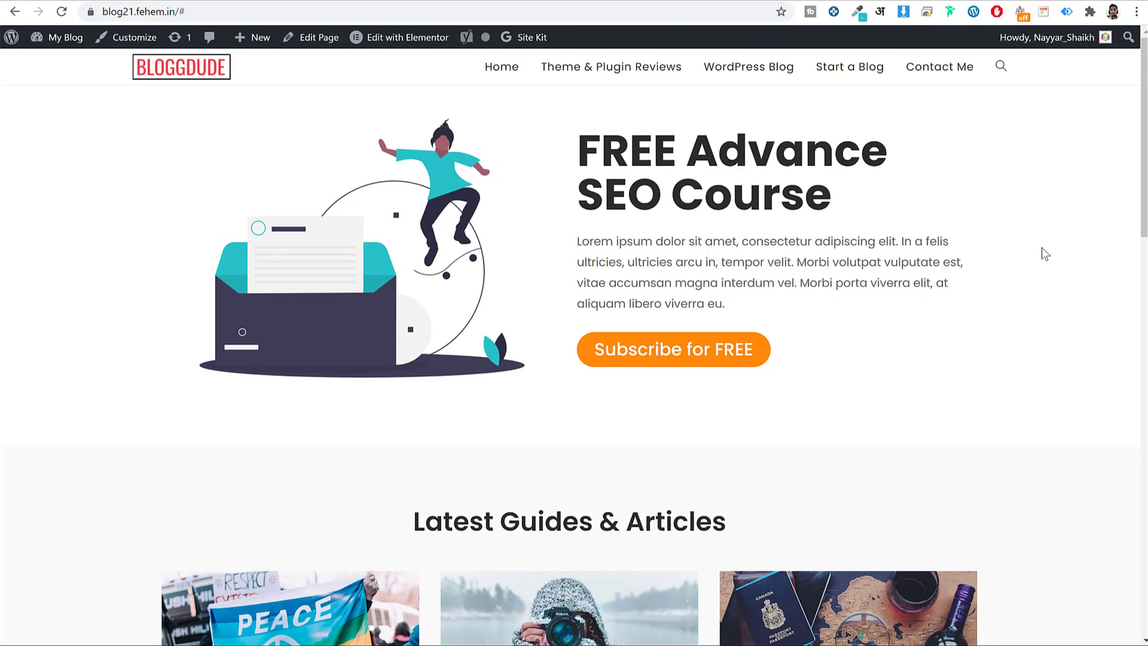
# Step: Open the "WordPress 5.6 is Here: What You Need to Know" post and examine the Subscribe Now box below its conclusion
pyautogui.scroll(-10, 923, 199)
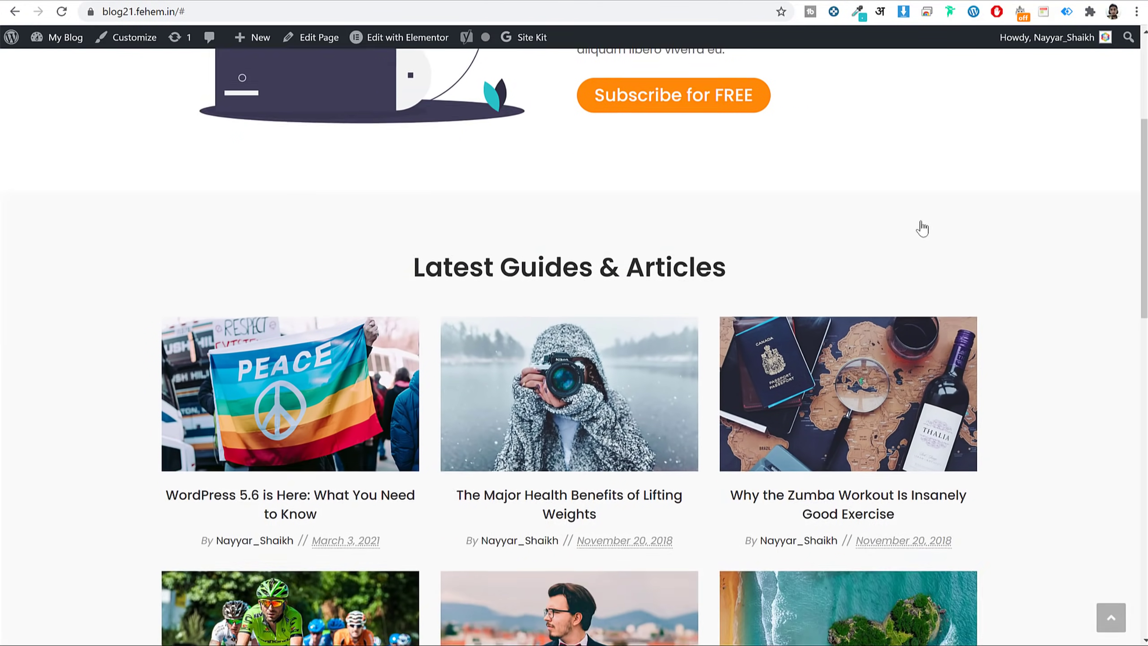
pyautogui.click(347, 319)
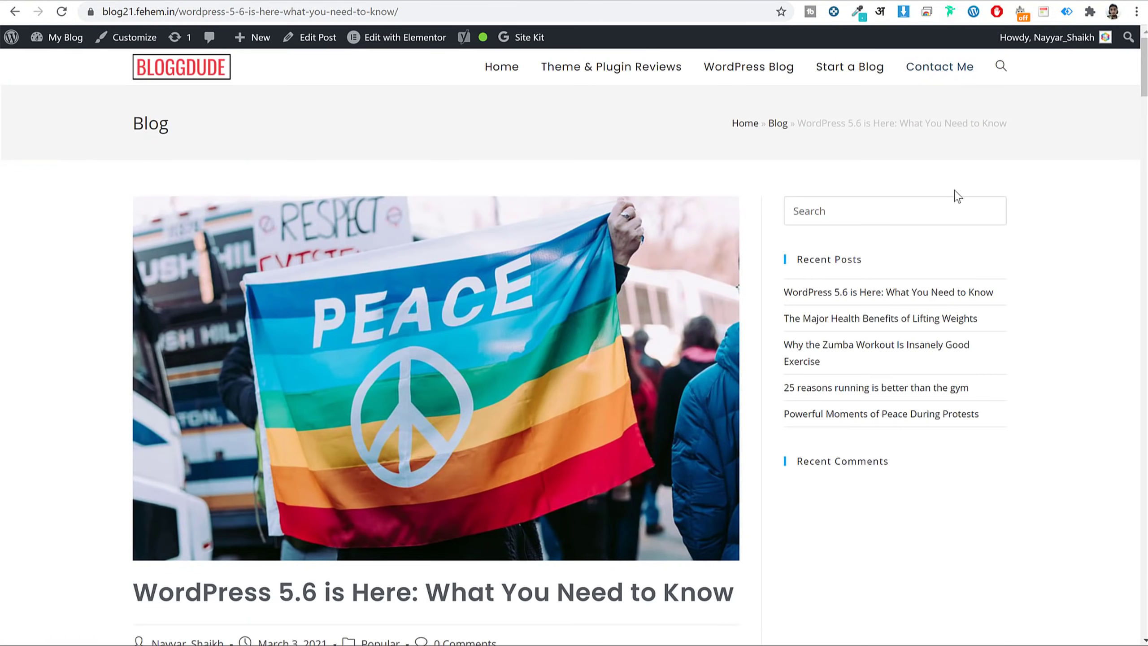
pyautogui.scroll(-1, 939, 311)
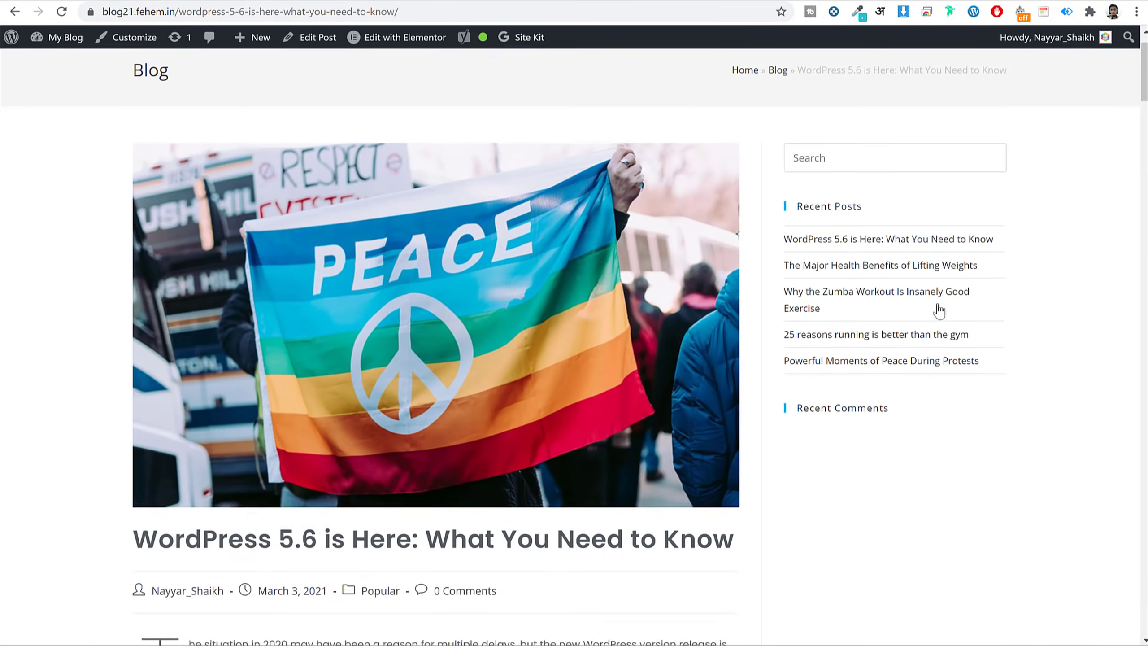
pyautogui.scroll(-20, 939, 311)
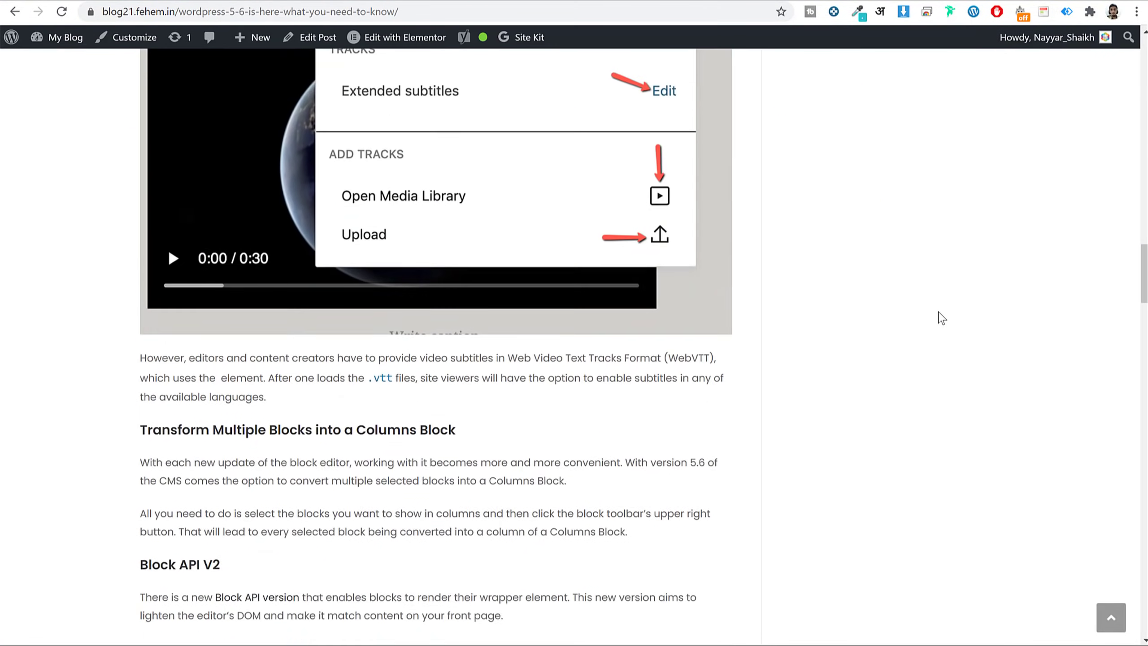
pyautogui.scroll(-20, 939, 318)
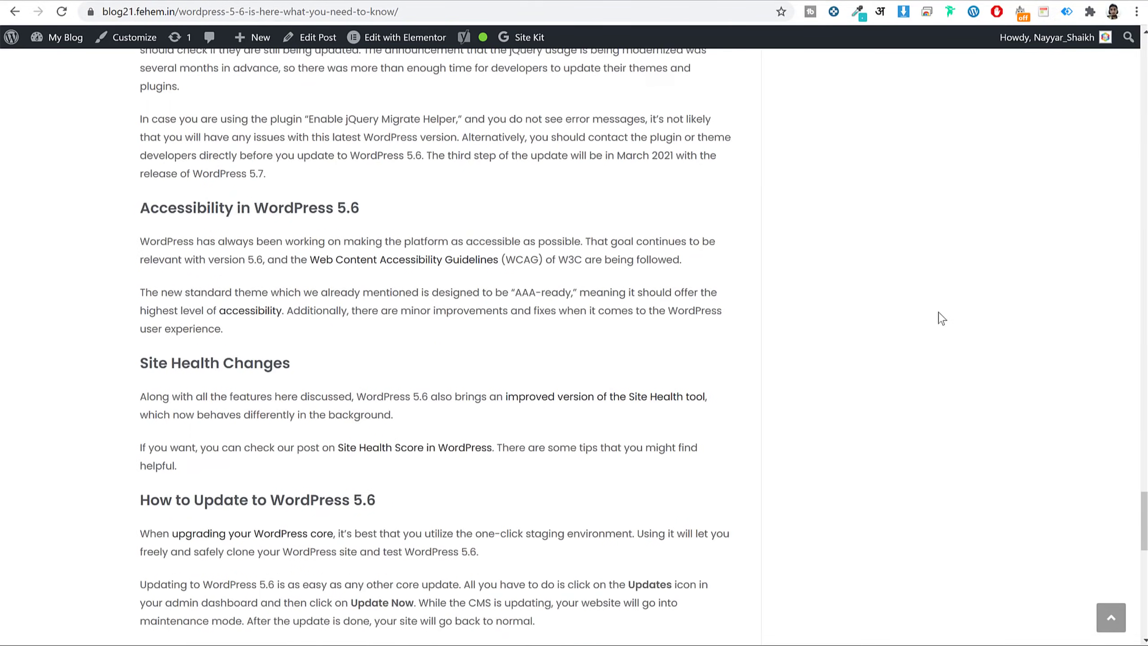
pyautogui.scroll(-20, 940, 318)
pyautogui.scroll(8, 940, 318)
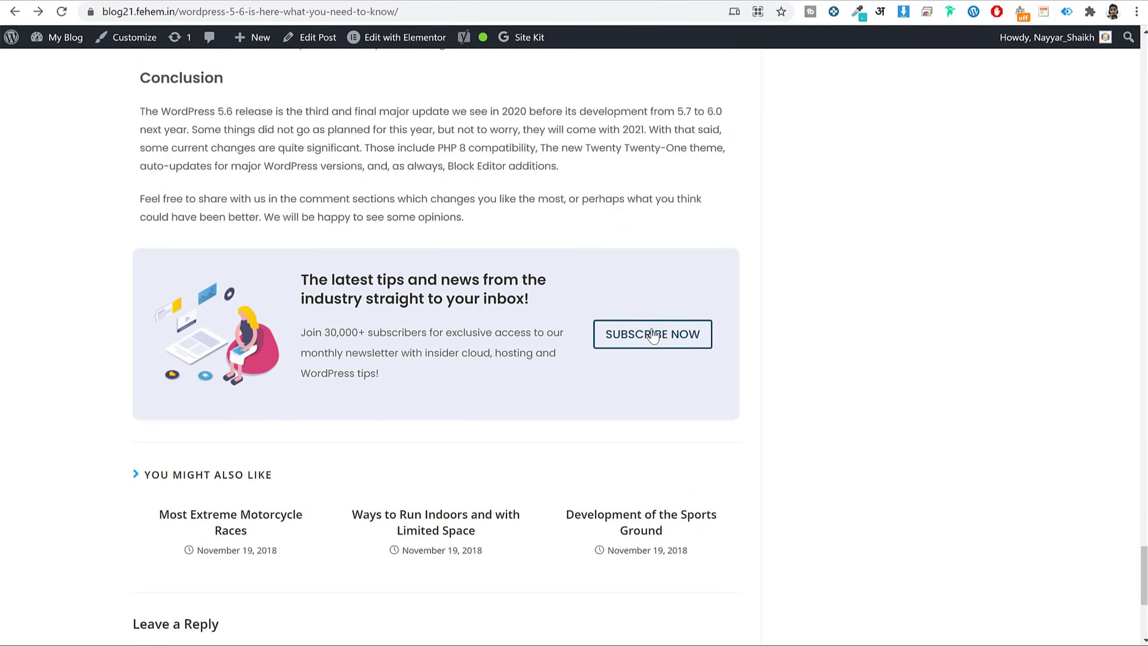
# Step: Open the WordPress 5.6 post in an incognito window, scroll through it to trigger the scroll pop-up, and dismiss the pop-up
pyautogui.click(390, 17)
pyautogui.click(1137, 11)
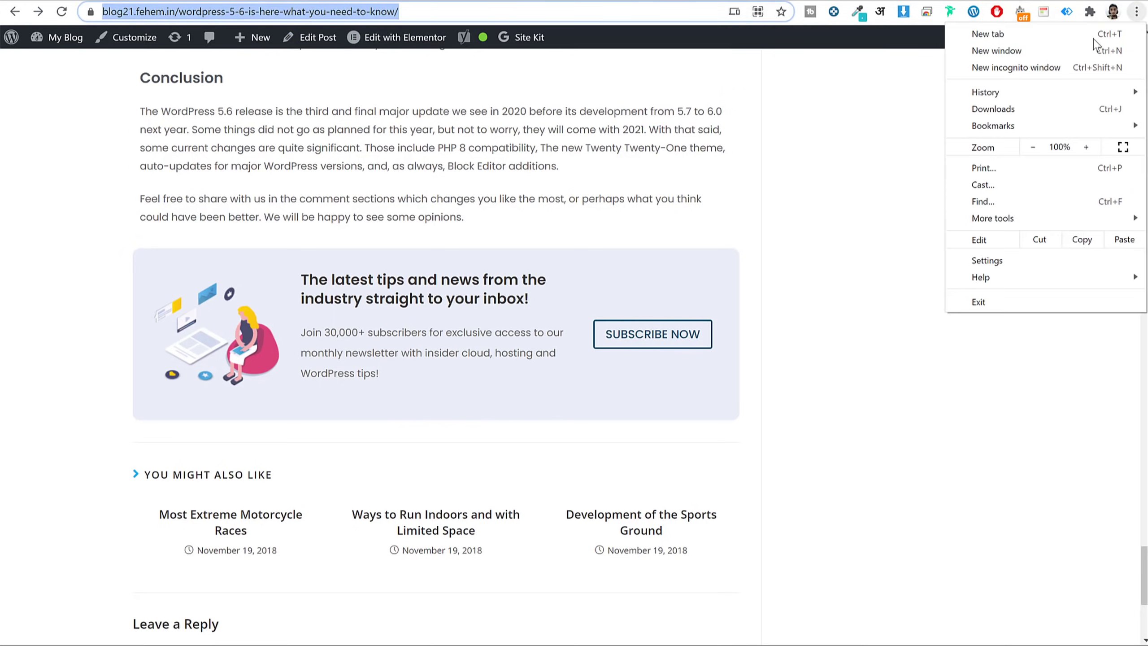
pyautogui.click(1007, 66)
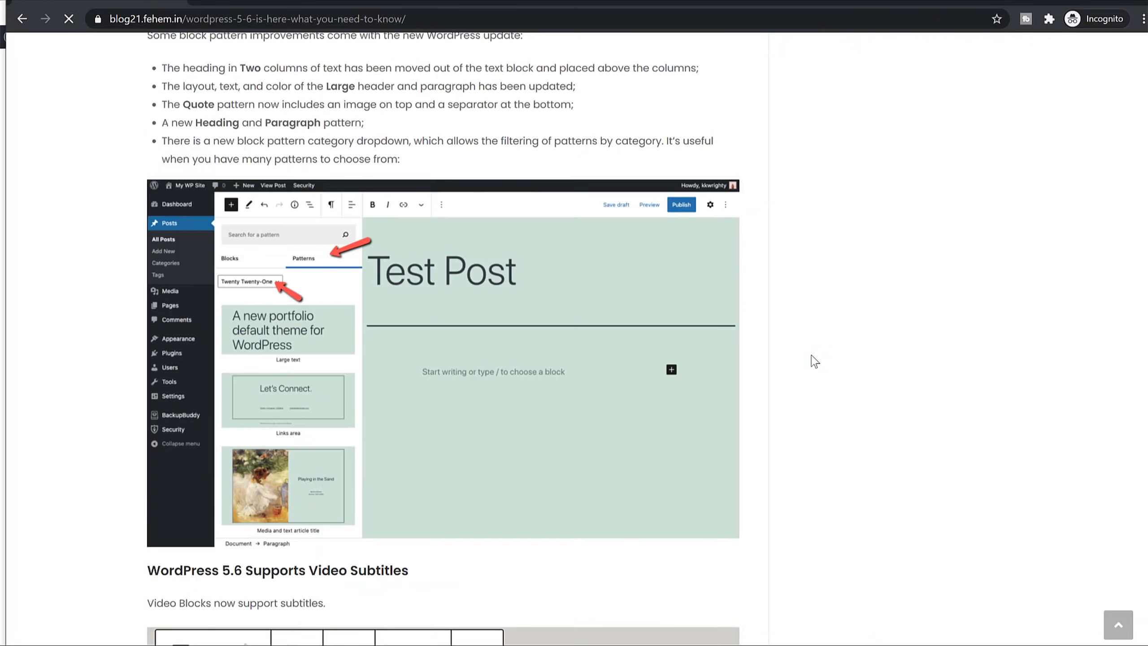
pyautogui.scroll(-10, 813, 361)
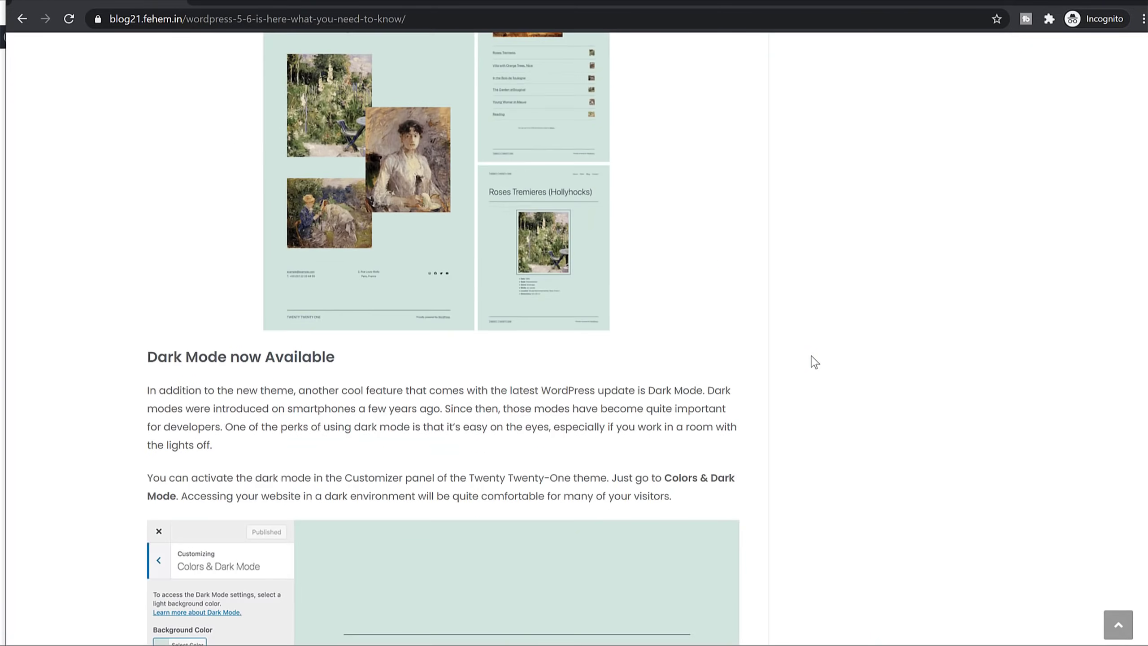
pyautogui.scroll(-20, 815, 362)
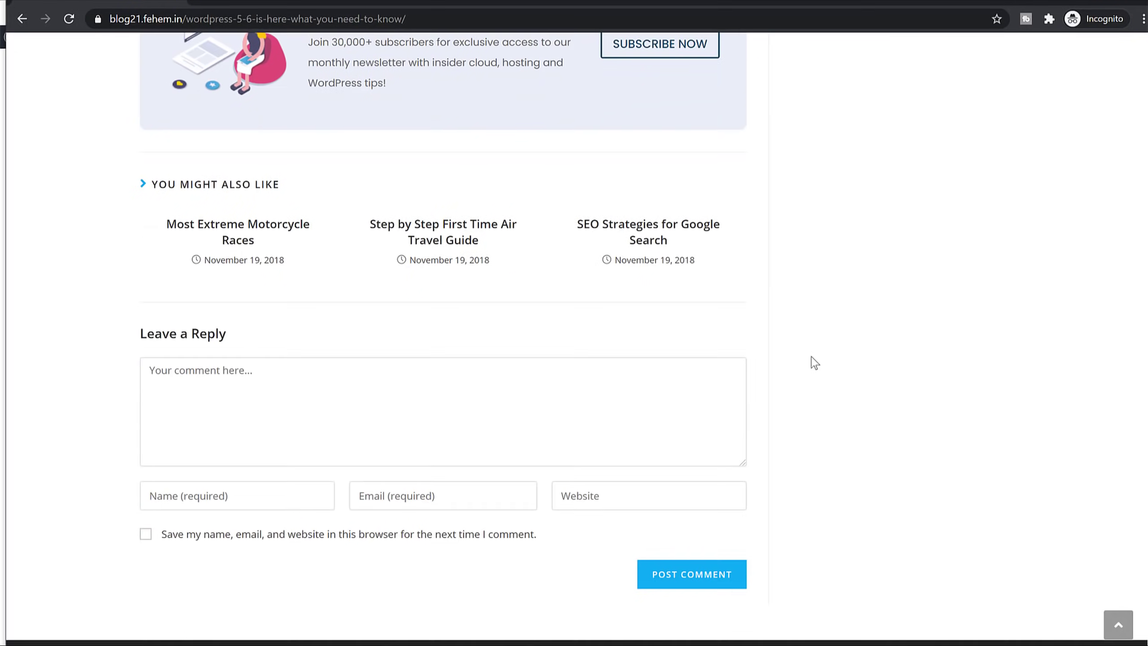
pyautogui.scroll(5, 815, 362)
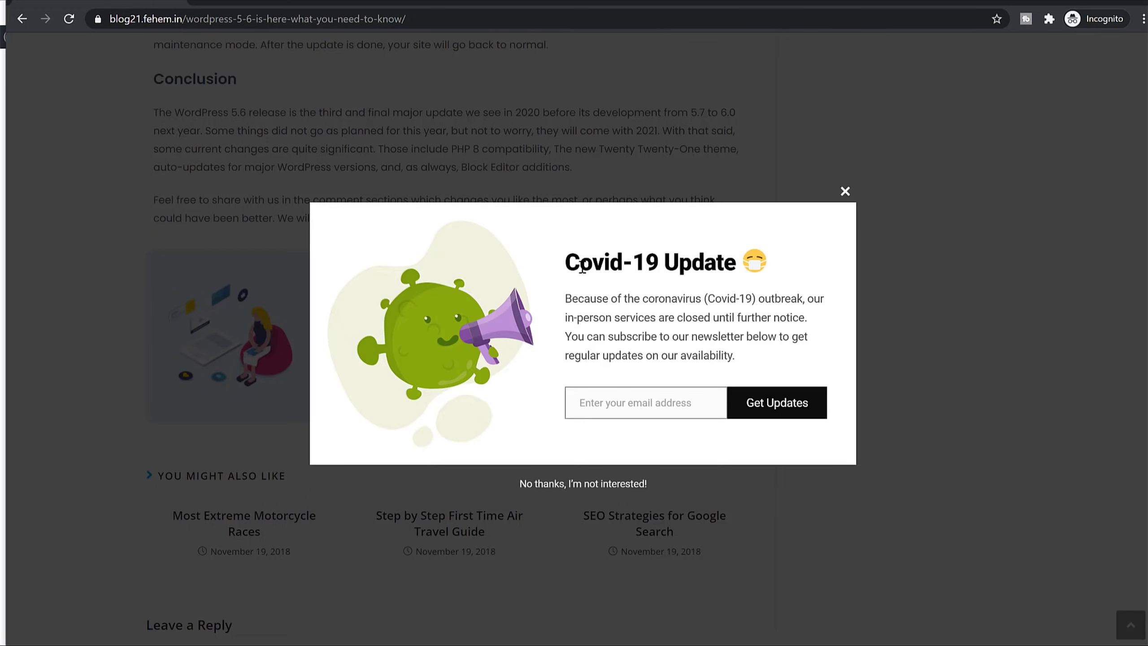
pyautogui.click(845, 191)
pyautogui.click(846, 192)
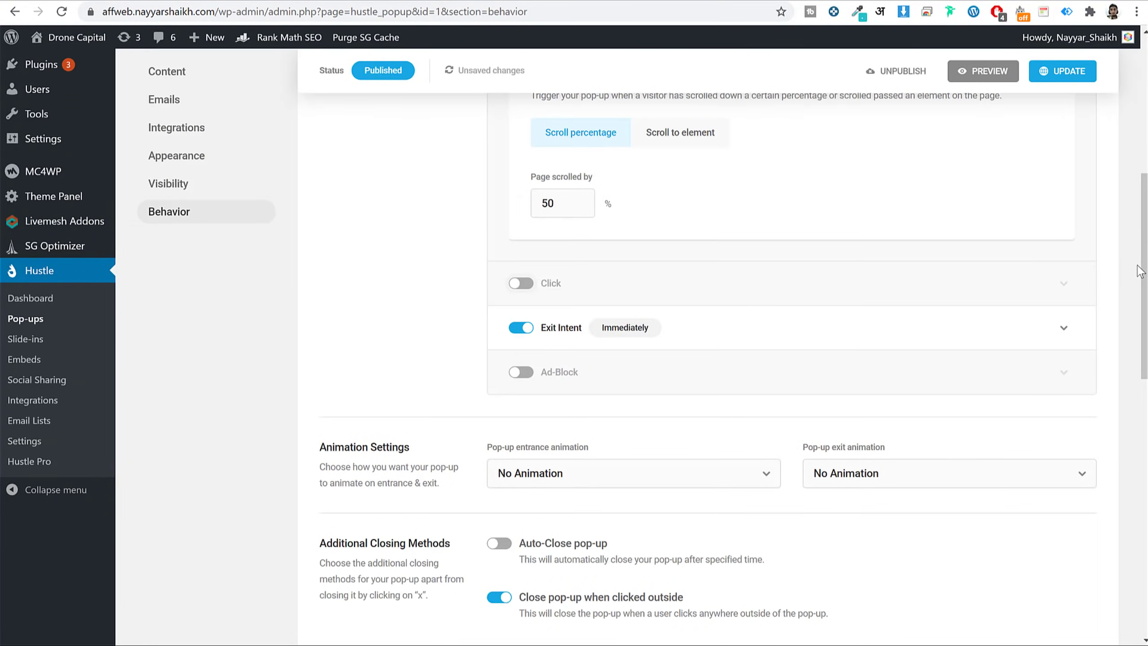
# Step: Save the changes to the SEO Newsletter pop-up's behavior settings
pyautogui.scroll(-8, 1139, 271)
pyautogui.scroll(-5, 1139, 271)
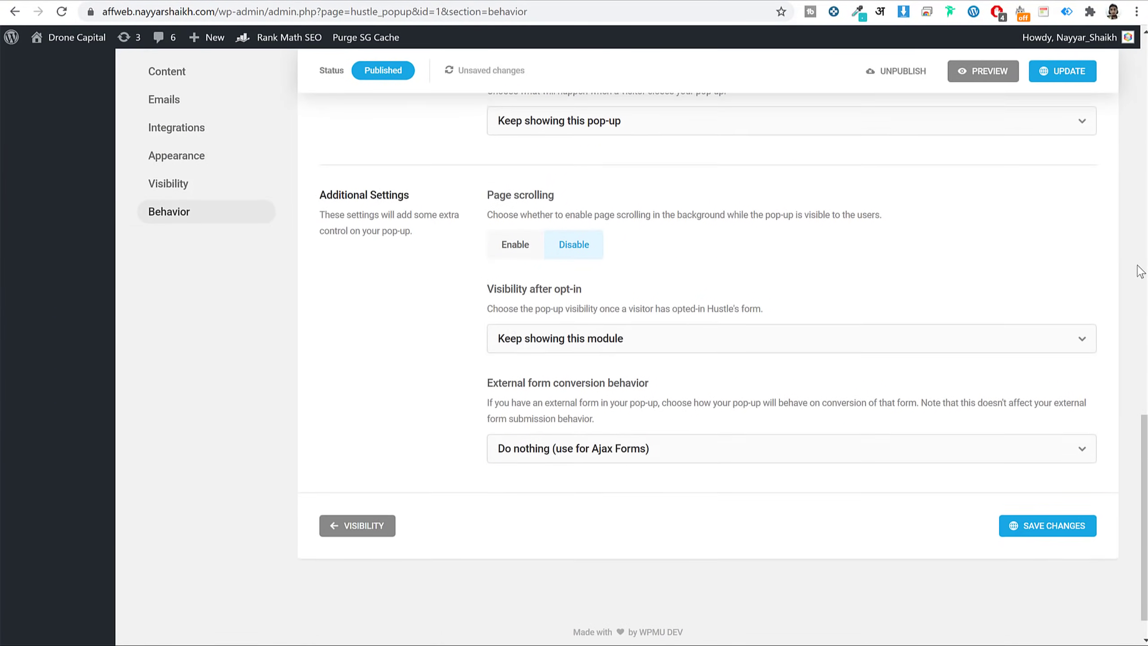
pyautogui.click(1059, 489)
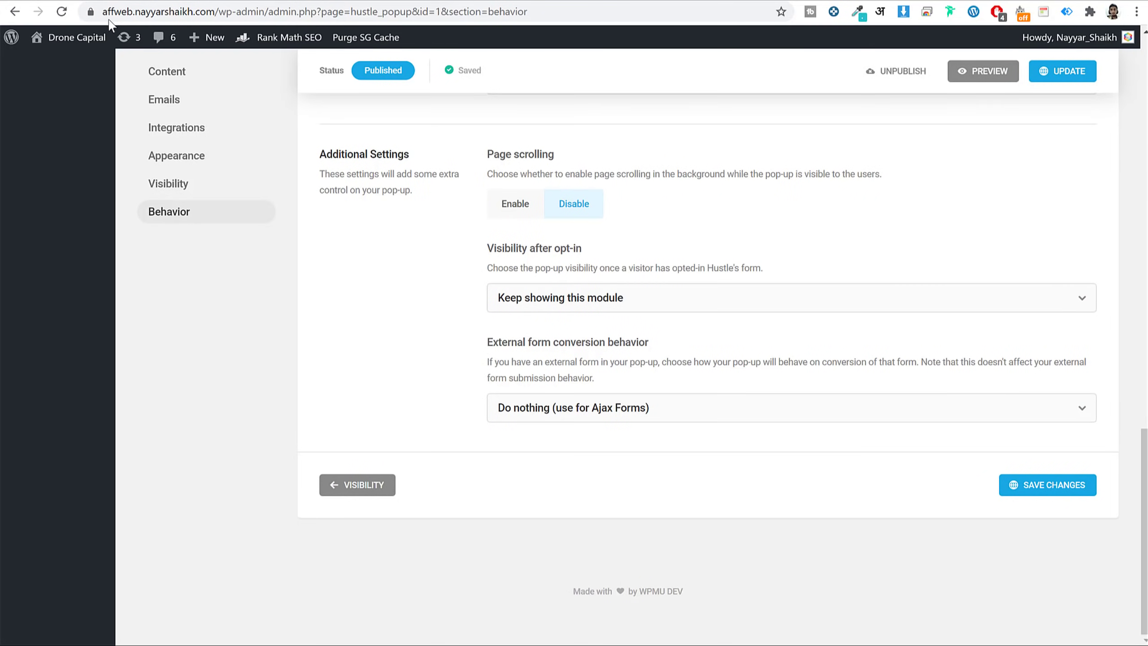
# Step: Open the Drone Capital homepage, test the SEO Newsletter pop-up's scroll and exit-intent triggers, and dismiss it each time
pyautogui.rightClick(58, 39)
pyautogui.press('Escape')
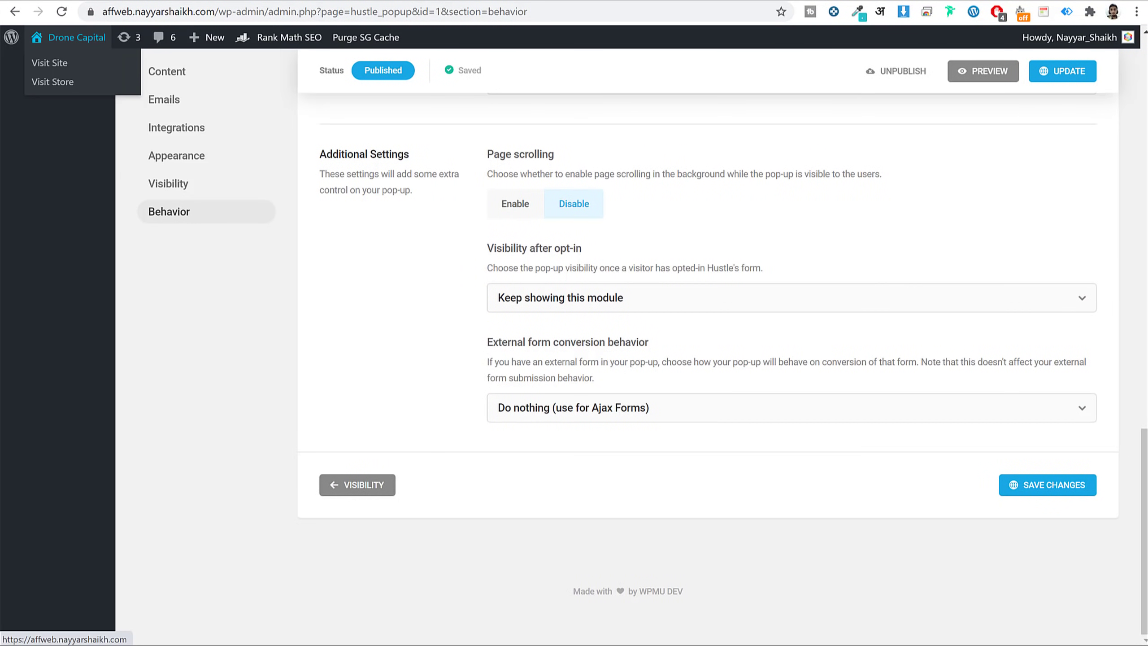
pyautogui.click(58, 38)
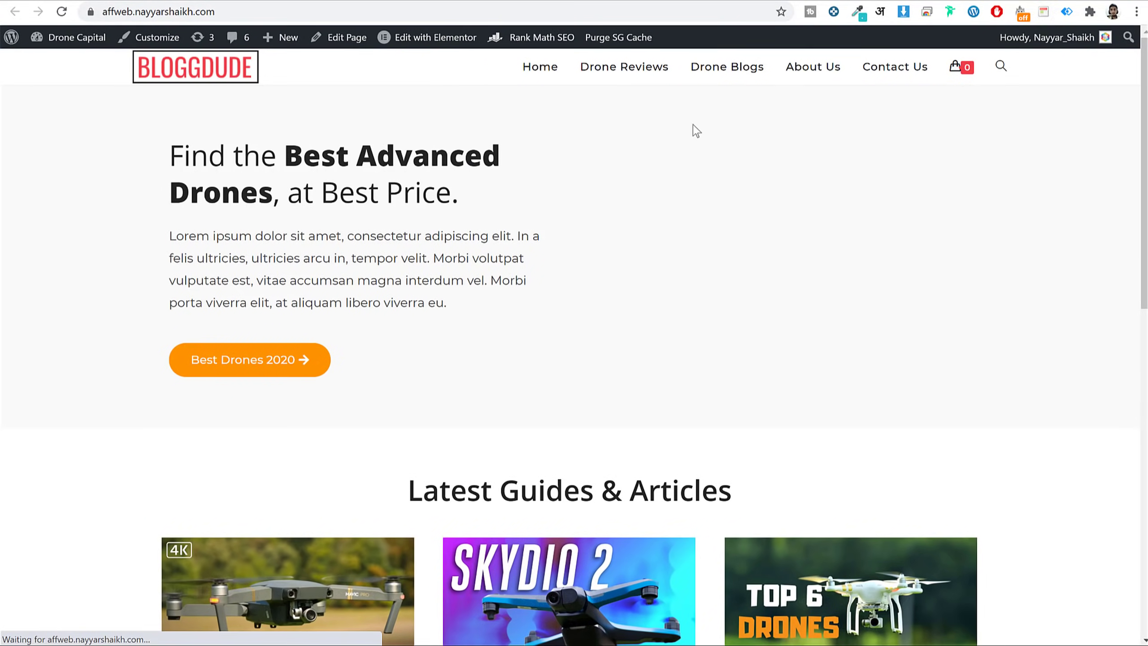
pyautogui.scroll(-15, 1078, 222)
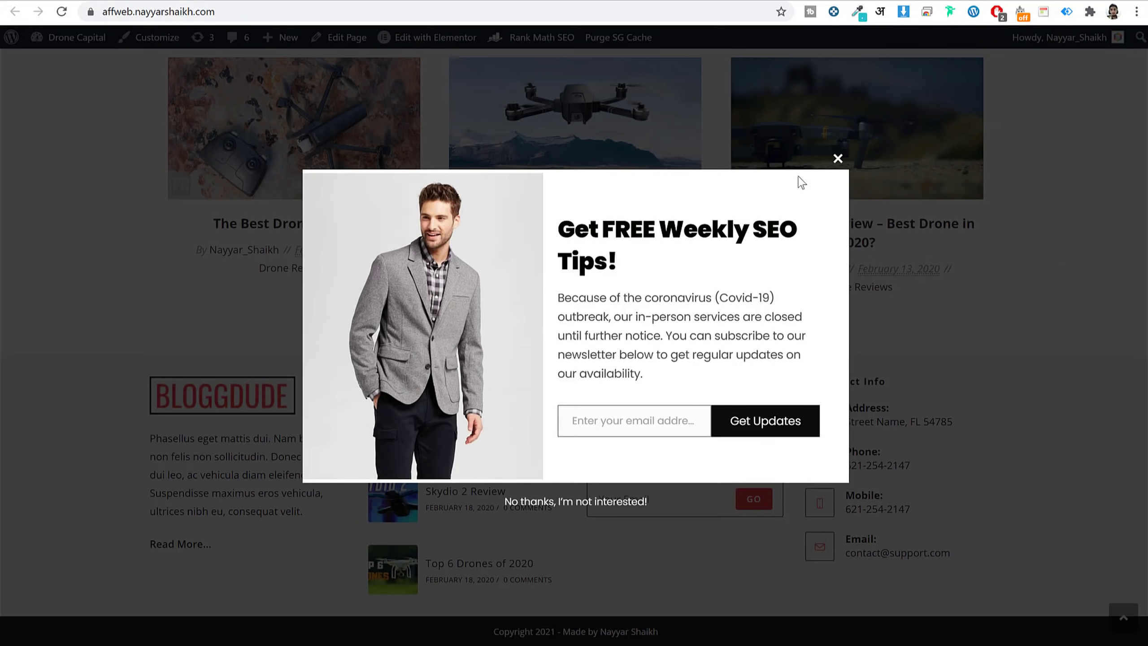
pyautogui.click(839, 158)
pyautogui.scroll(15, 1015, 251)
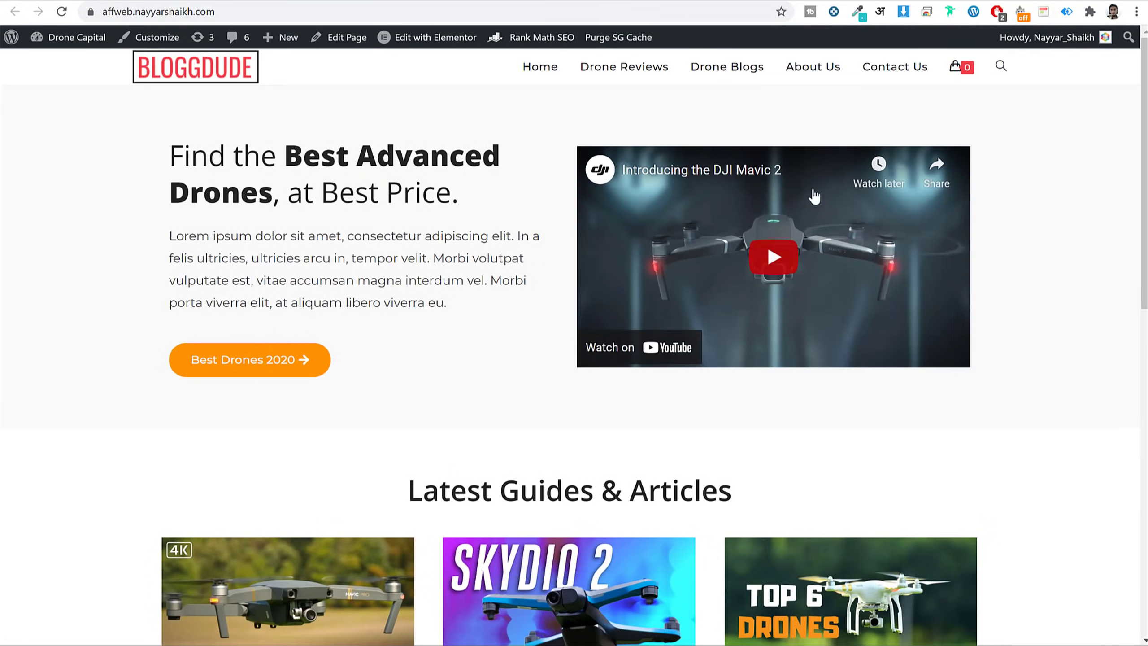
pyautogui.moveTo(368, 1)
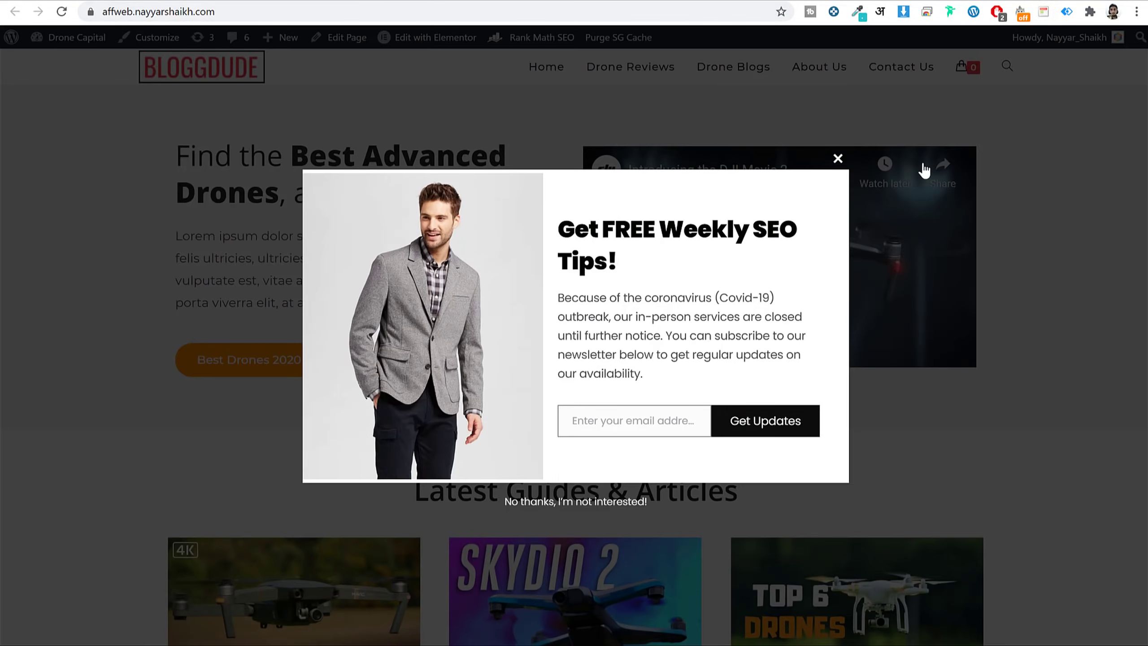
pyautogui.click(838, 159)
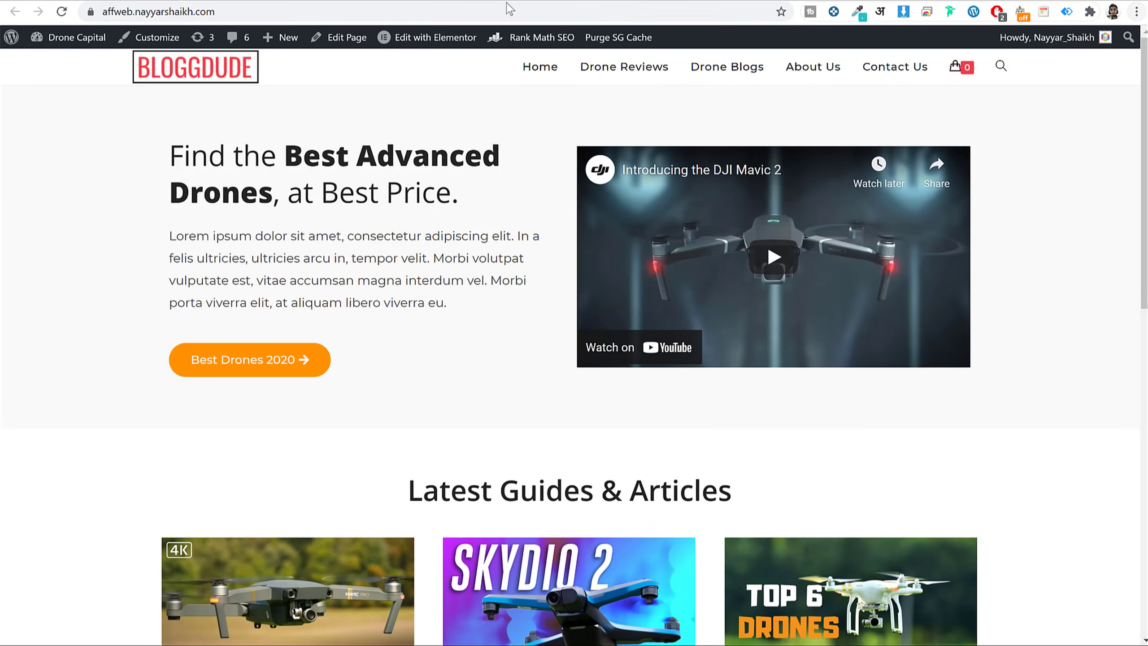
# Step: Load the Drone Capital homepage in an incognito window, scroll down to test the scroll trigger, and dismiss the pop-up
pyautogui.click(483, 8)
pyautogui.hotkey('ctrl', 'c')
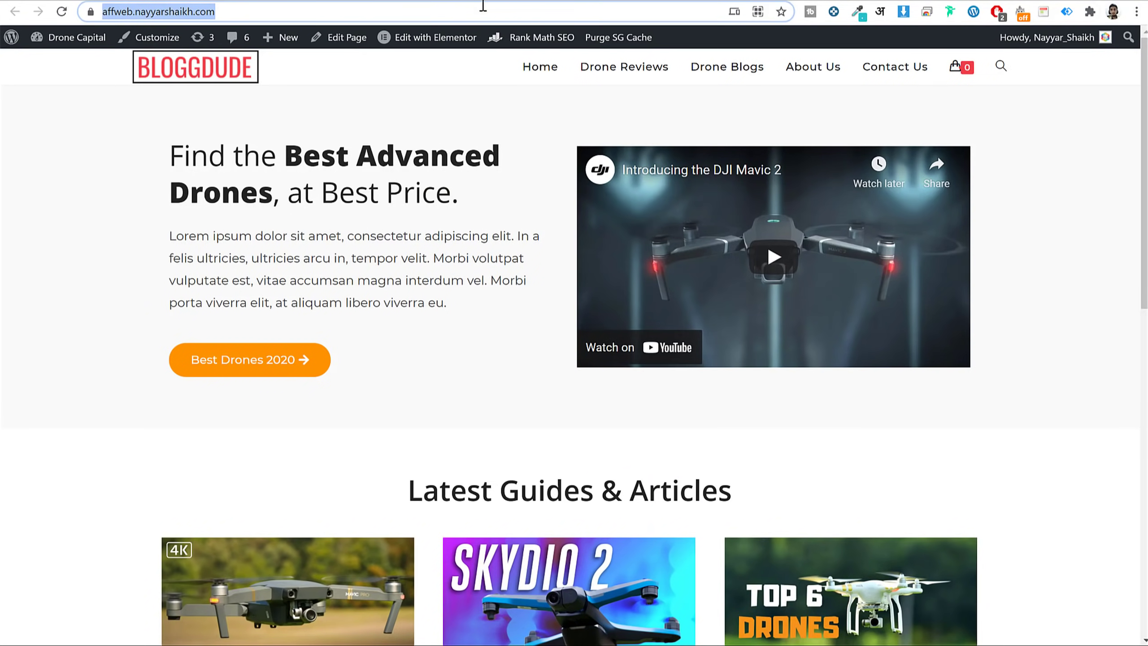
pyautogui.click(1138, 12)
pyautogui.click(1085, 67)
pyautogui.hotkey('ctrl', 'v')
pyautogui.press('Return')
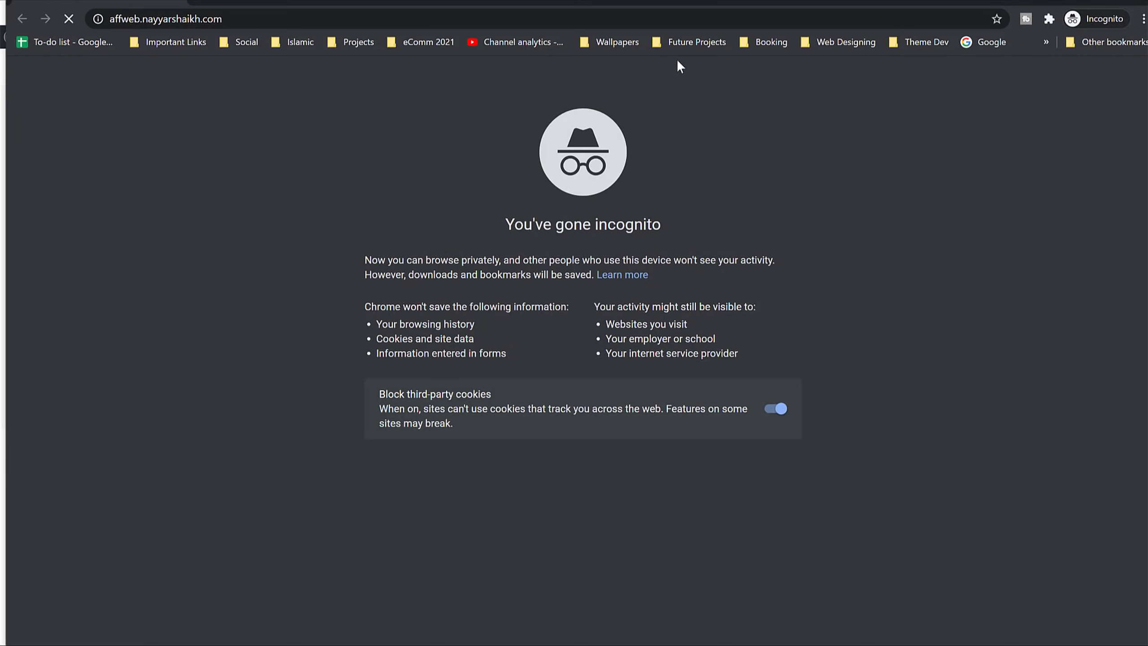
pyautogui.scroll(-15, 1043, 222)
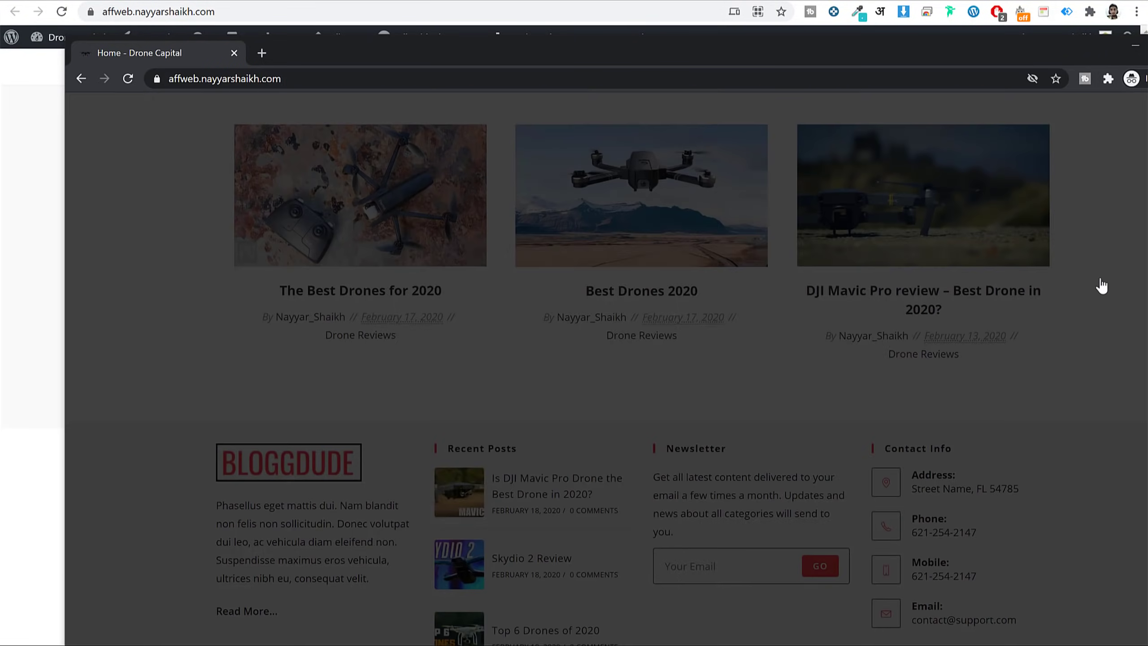
pyautogui.click(904, 225)
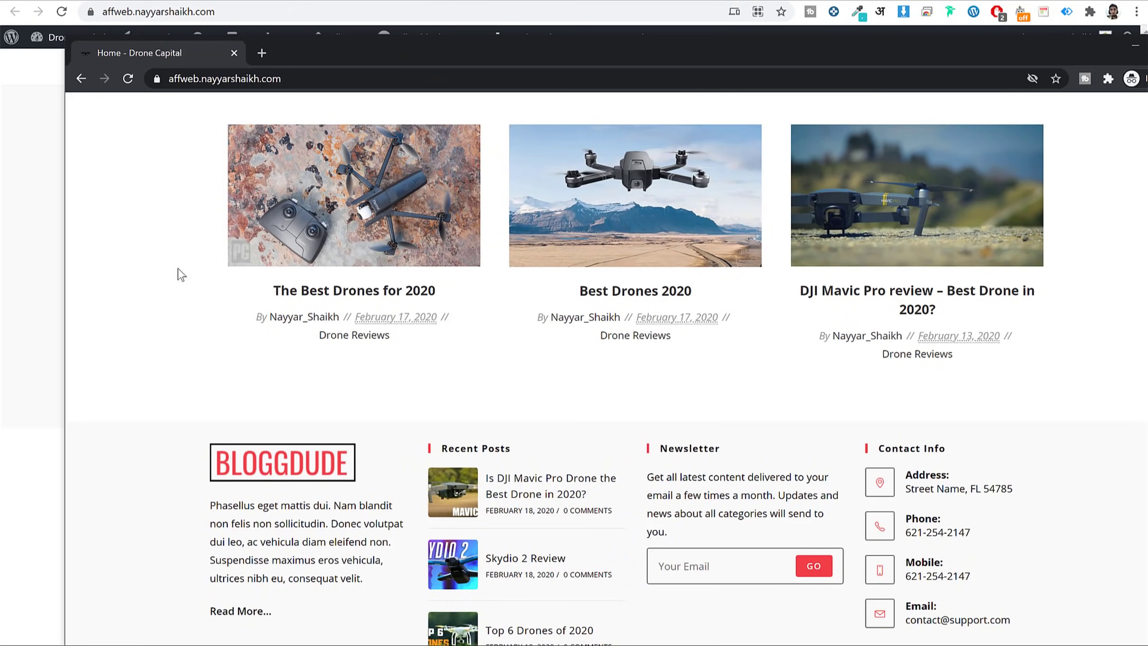
# Step: Test the exit-intent trigger in the incognito window, dismiss the pop-up, and close that window
pyautogui.moveTo(234, 55)
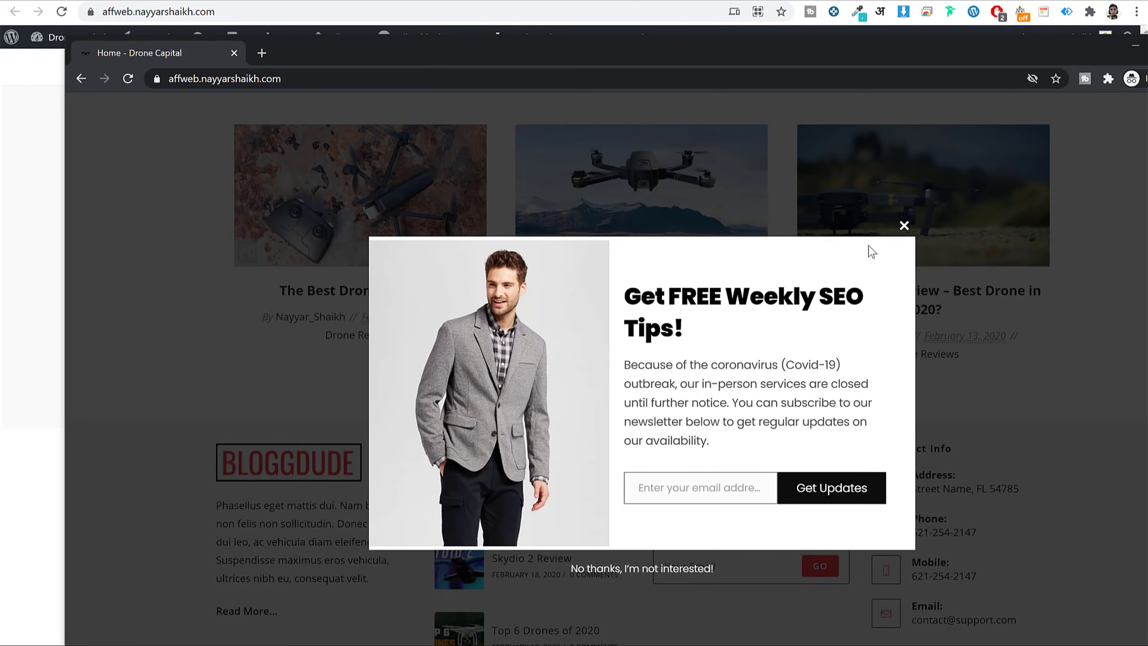
pyautogui.click(904, 225)
pyautogui.moveTo(1037, 50); pyautogui.dragTo(911, 57)
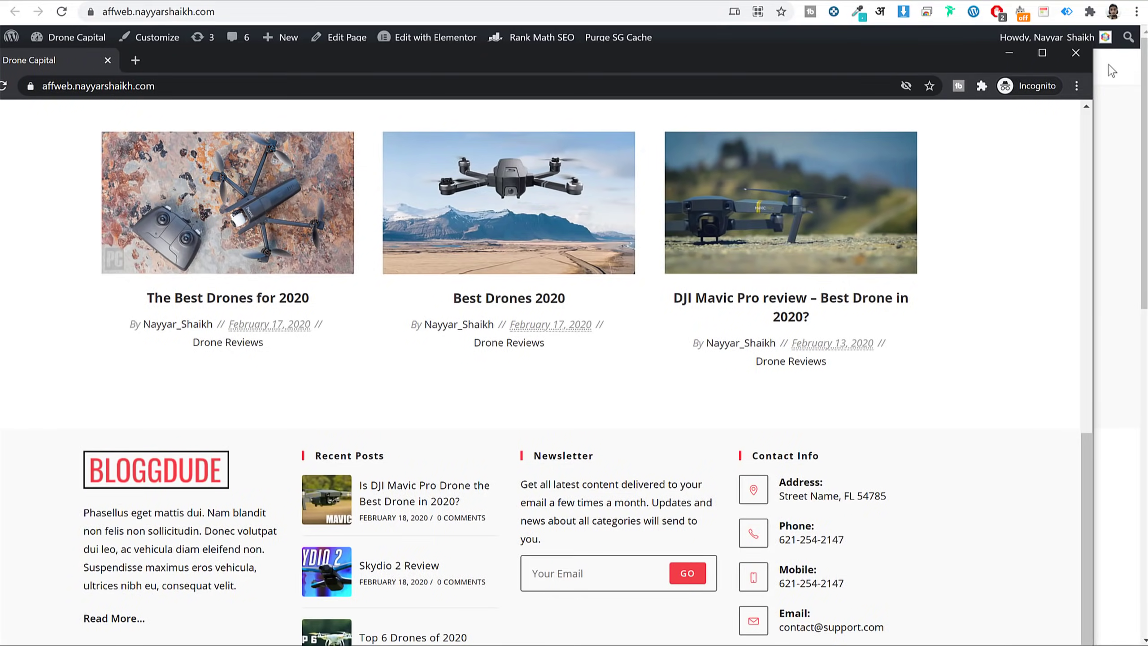
pyautogui.click(1076, 53)
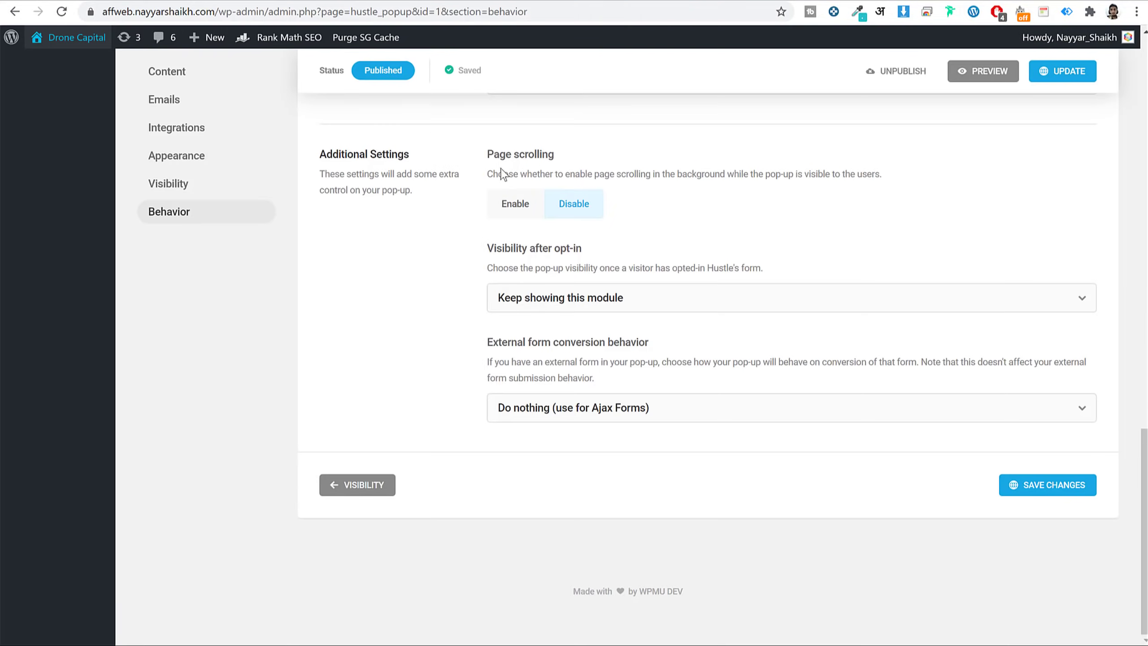
# Step: Open the SEO Newsletter pop-up for editing from the Hustle pop-ups list and unpublish it
pyautogui.scroll(10, 619, 318)
pyautogui.scroll(-5, 77, 392)
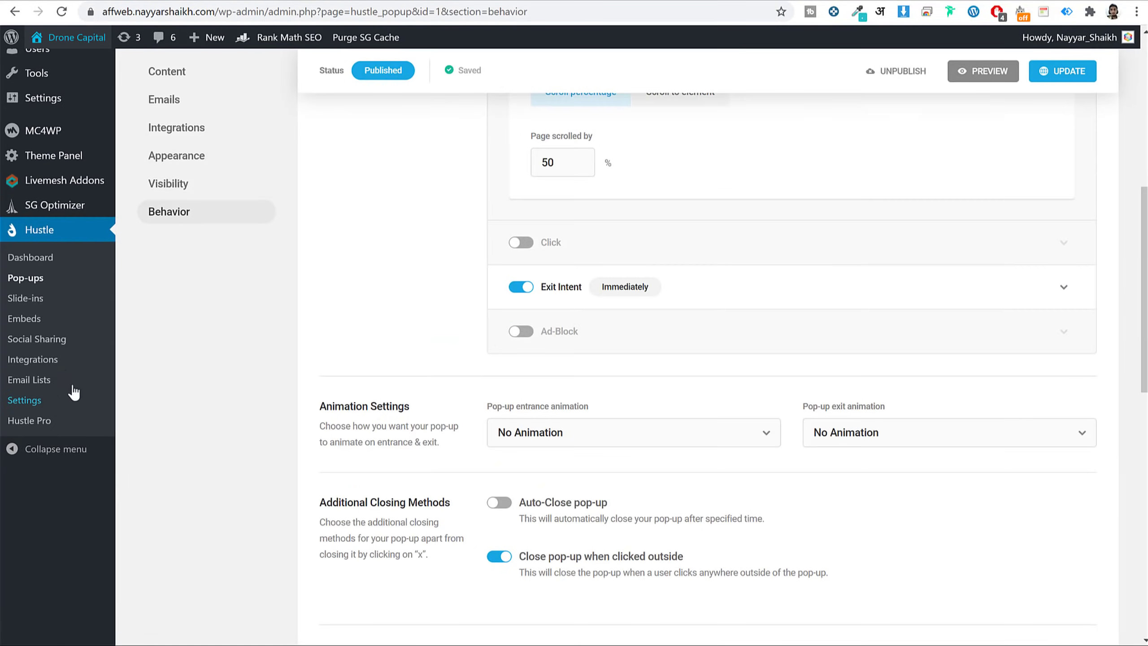
pyautogui.click(35, 284)
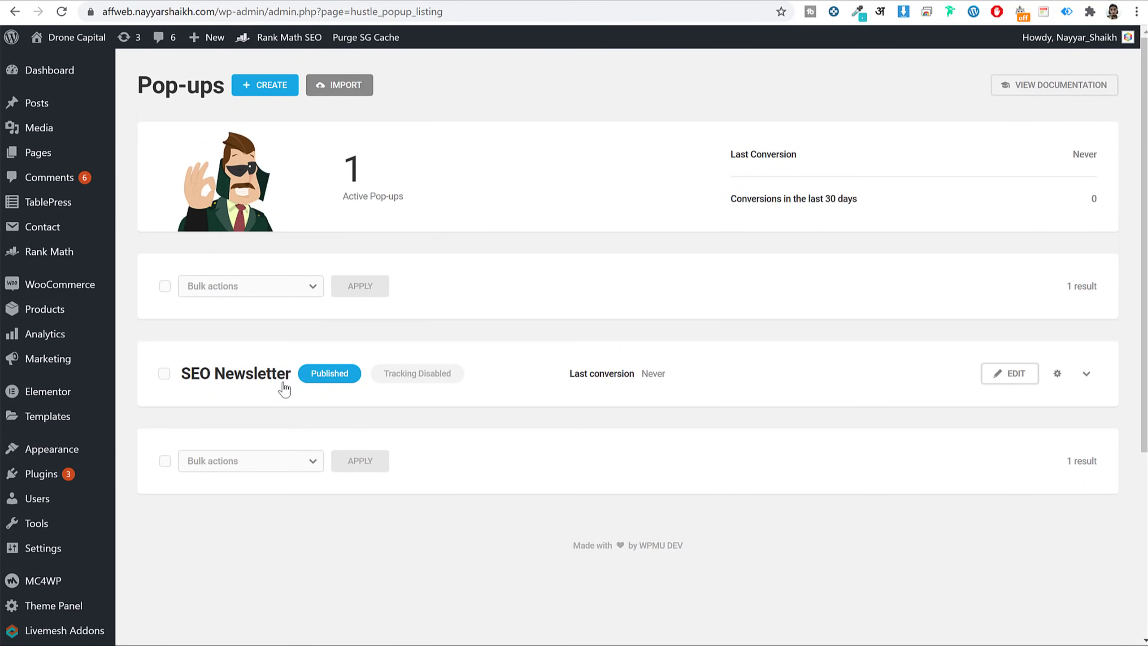
pyautogui.click(174, 384)
pyautogui.click(329, 381)
pyautogui.click(1013, 373)
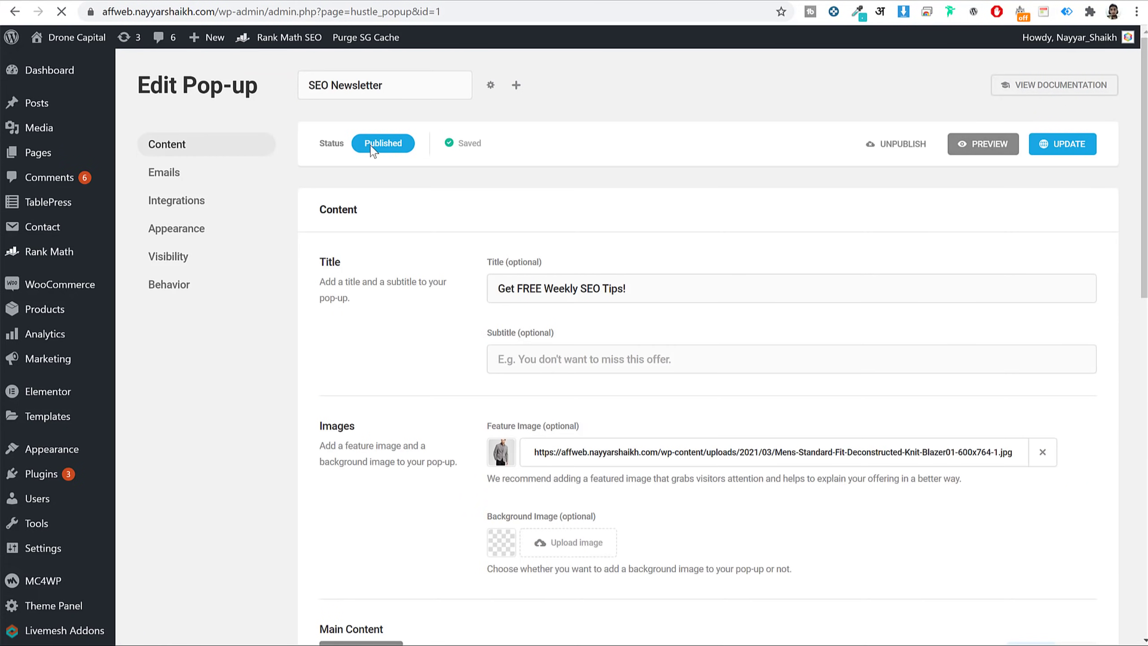
pyautogui.click(922, 151)
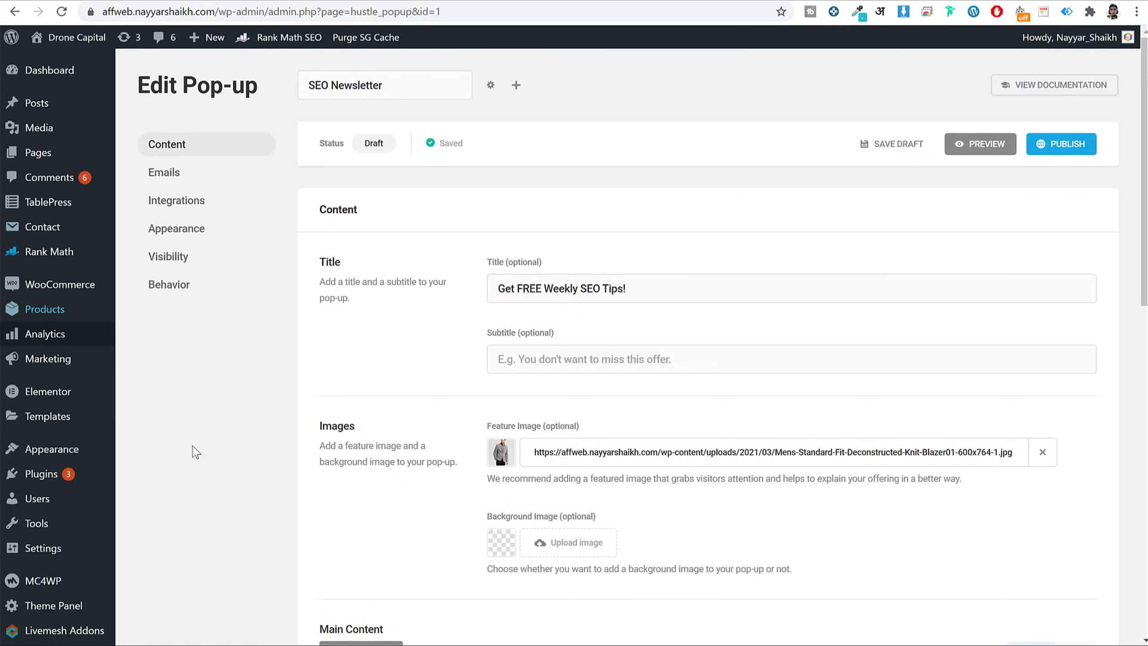
# Step: Return to the Hustle pop-ups list and start a new Informational pop-up named "AdBlocker"
pyautogui.scroll(-5, 44, 535)
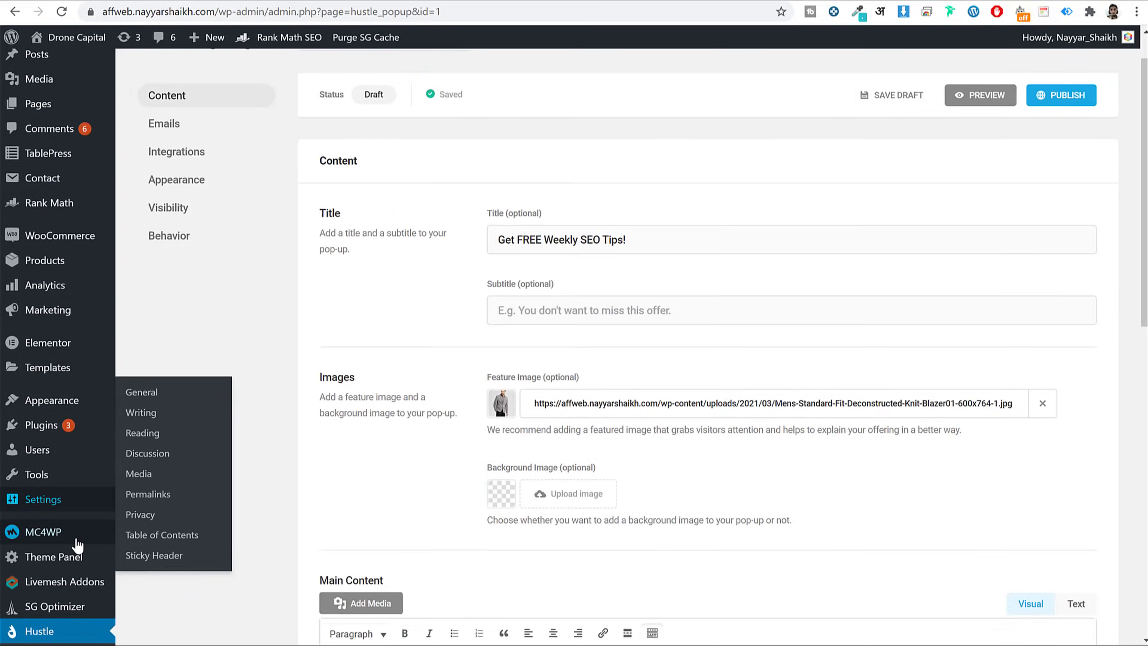
pyautogui.click(24, 440)
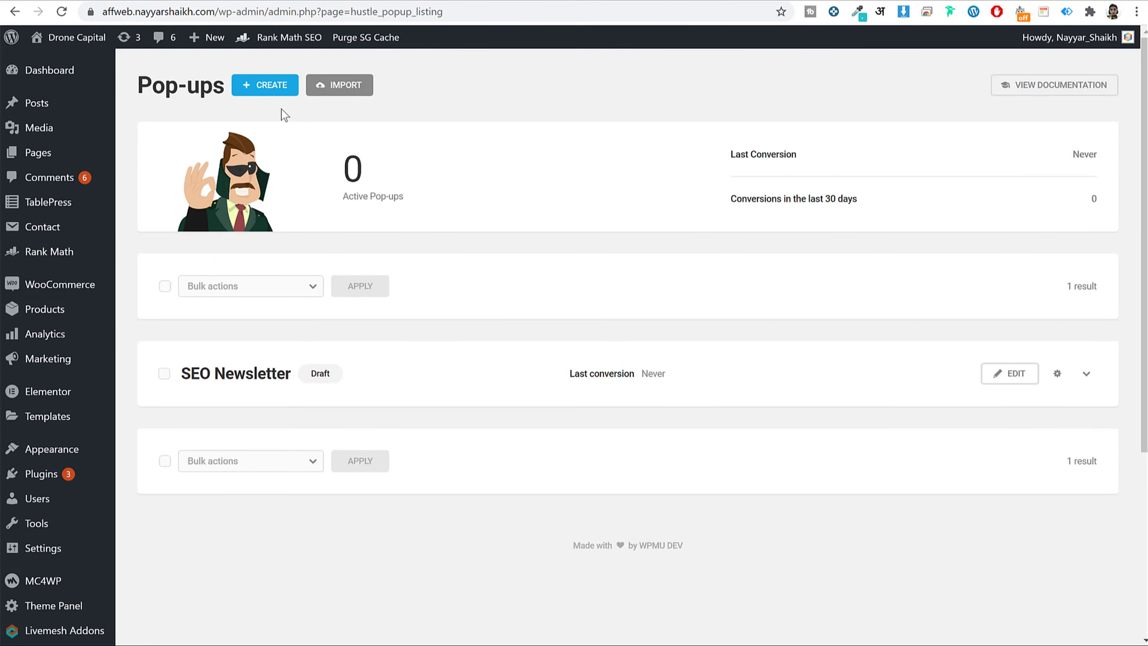
pyautogui.click(274, 93)
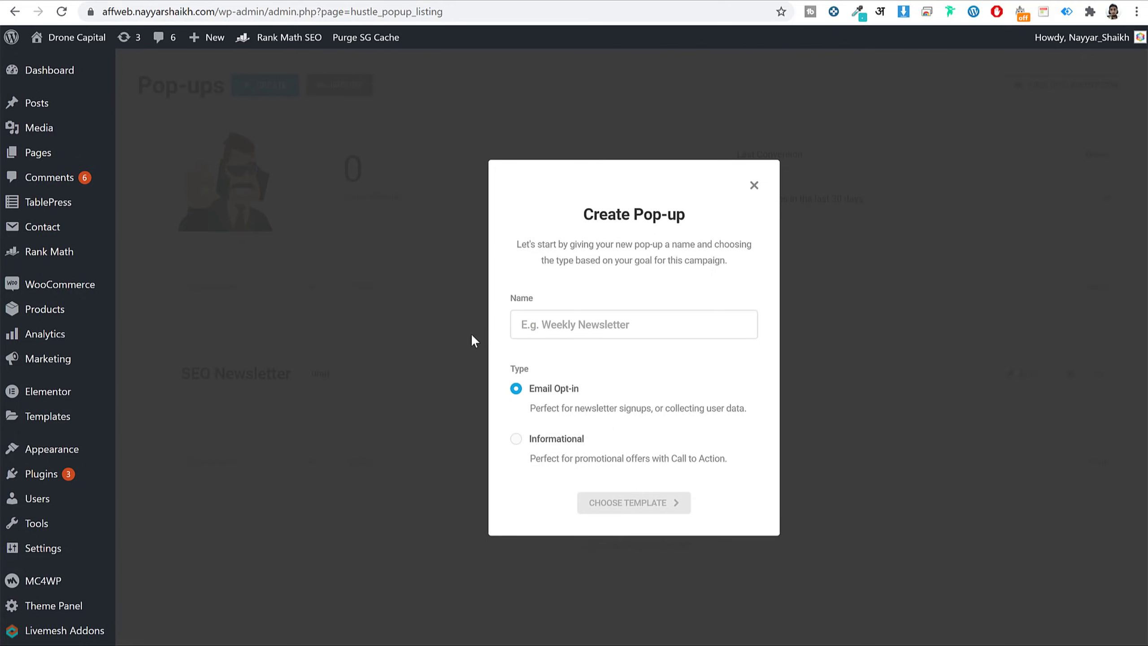
pyautogui.click(552, 438)
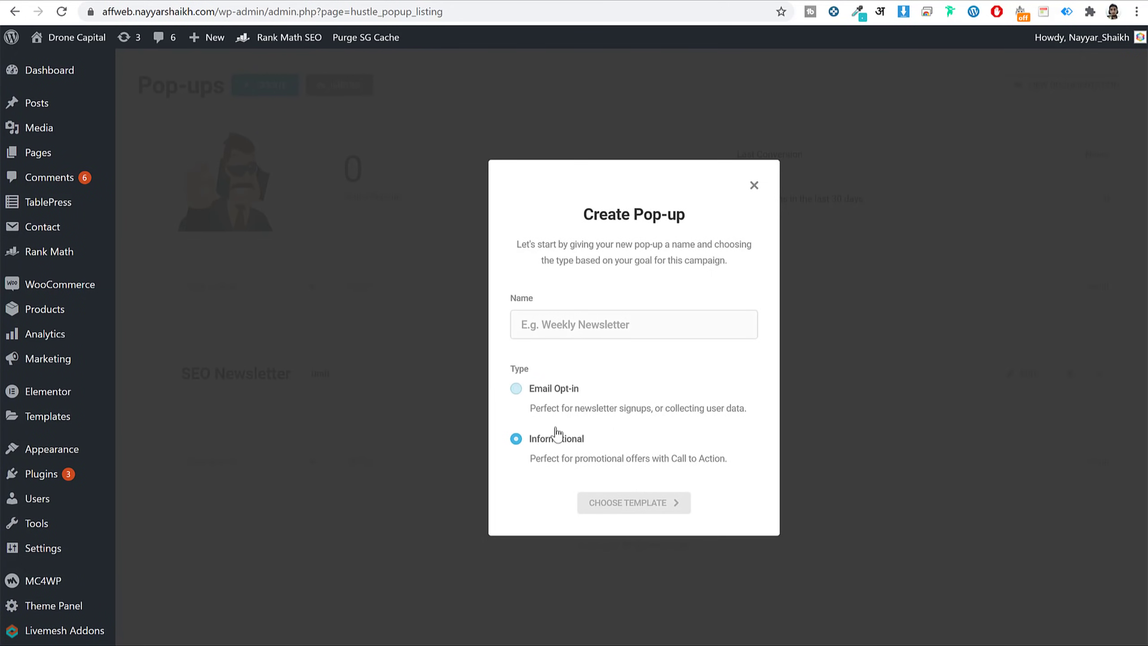
pyautogui.click(569, 391)
pyautogui.click(548, 438)
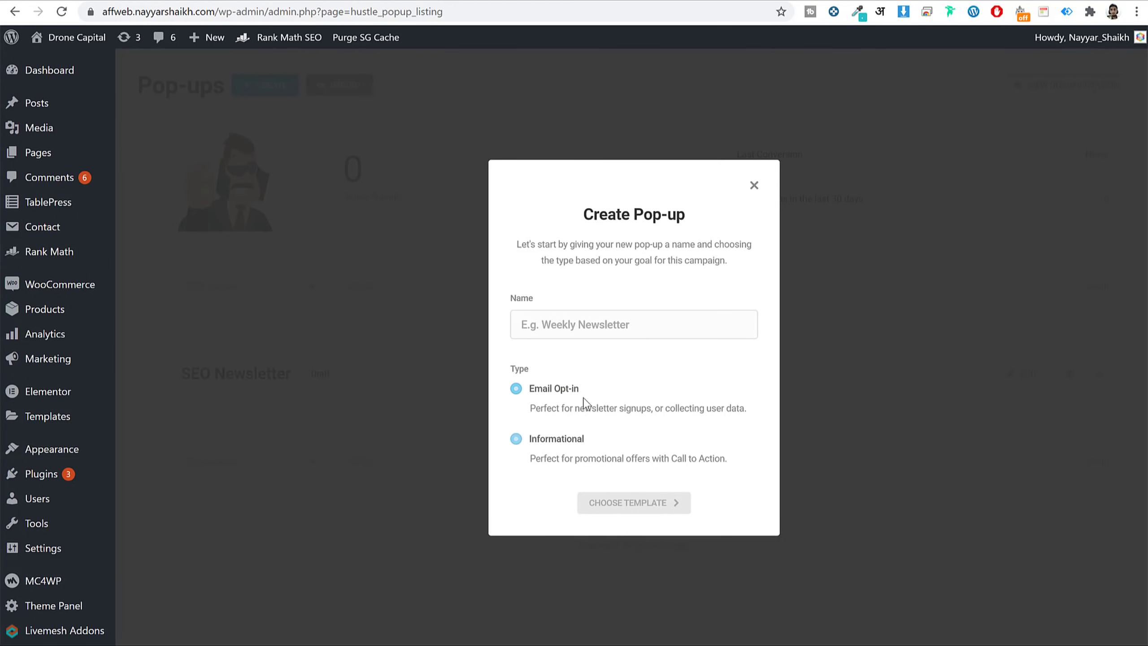
pyautogui.click(605, 326)
pyautogui.write('AdBlocker')
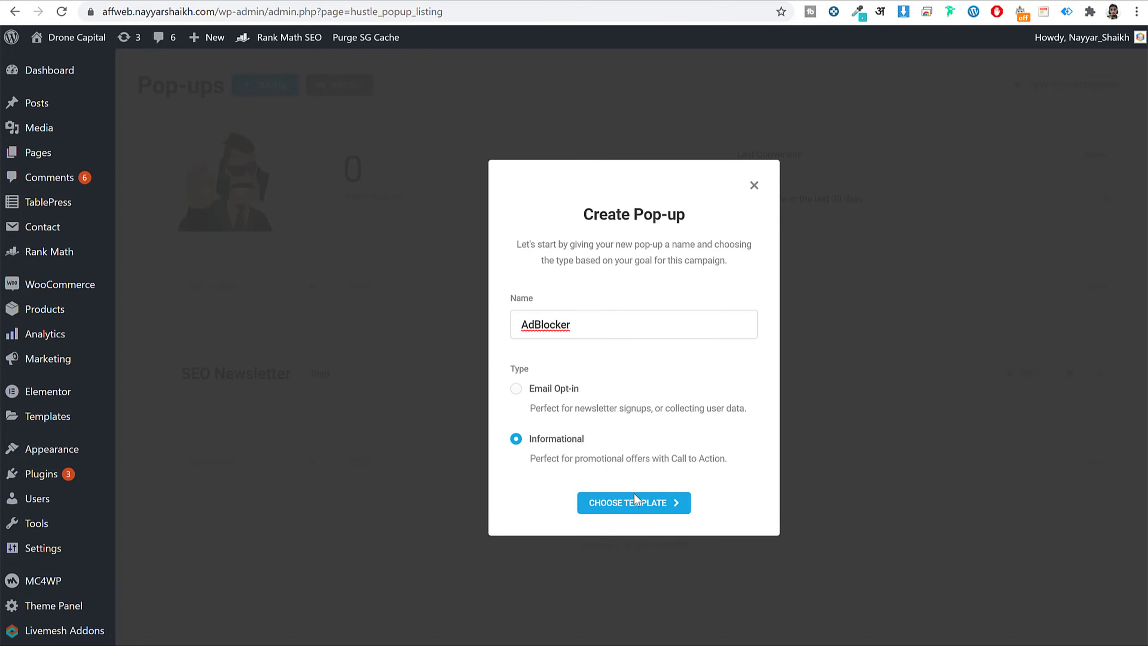
# Step: Create the new pop-up from the Ad-Block template and look over its default content
pyautogui.click(633, 498)
pyautogui.scroll(-10, 852, 358)
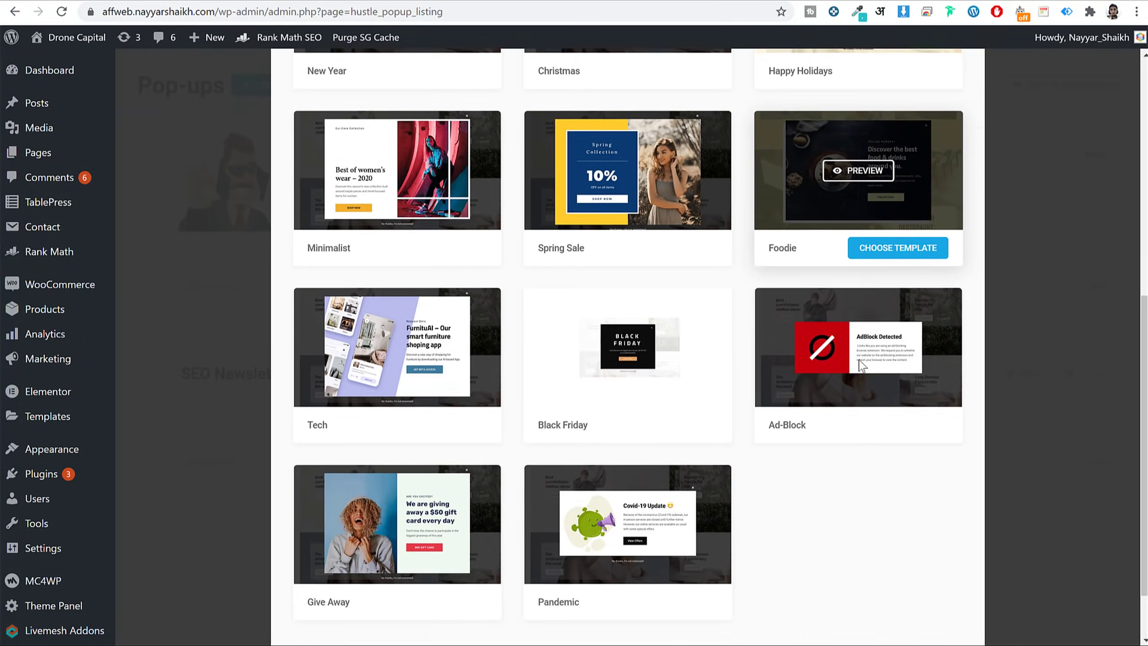
pyautogui.scroll(-2, 861, 366)
pyautogui.click(925, 351)
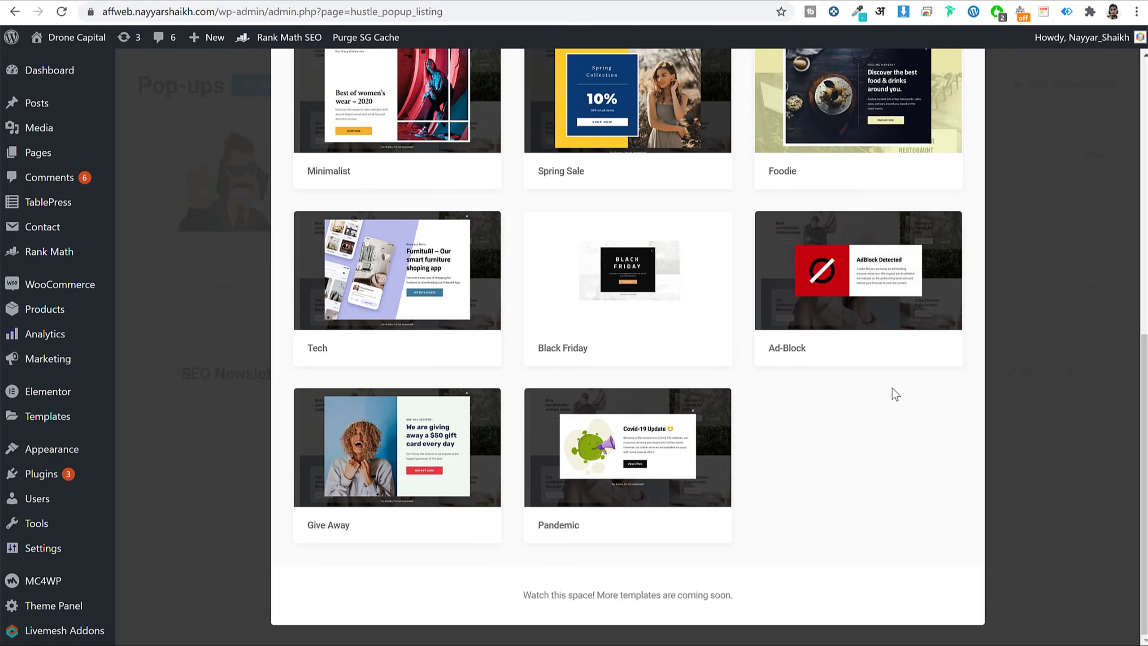
pyautogui.click(918, 355)
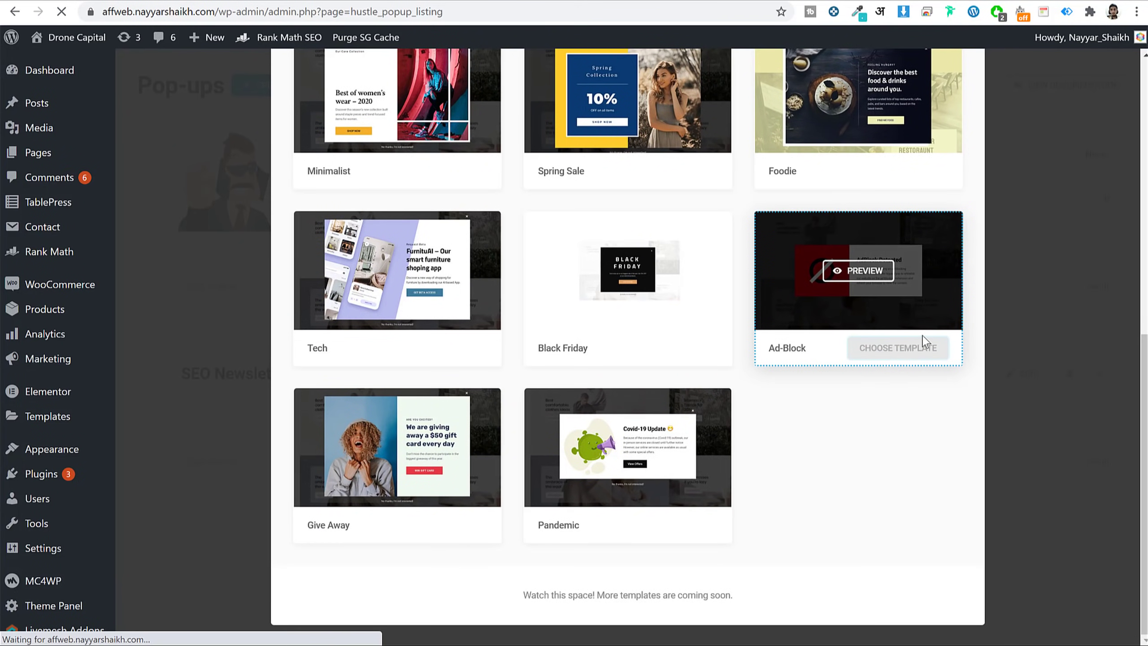
pyautogui.scroll(-3, 808, 393)
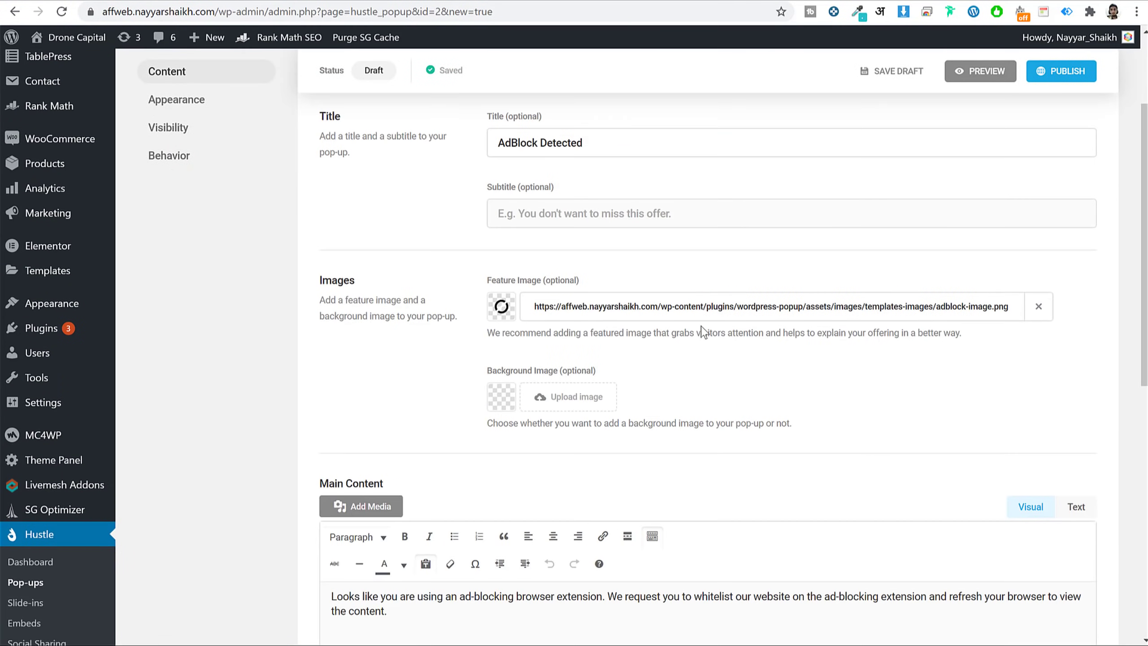
# Step: Look over the remaining AdBlocker content, preview the pop-up on desktop and close the preview
pyautogui.scroll(-5, 702, 332)
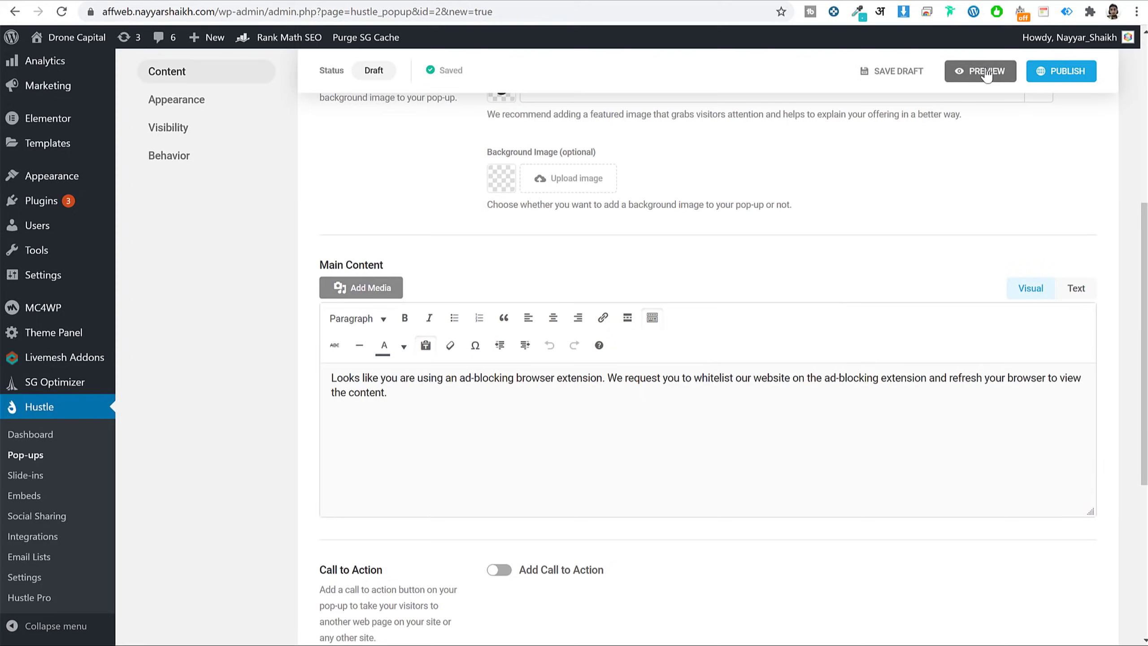
pyautogui.scroll(-3, 783, 376)
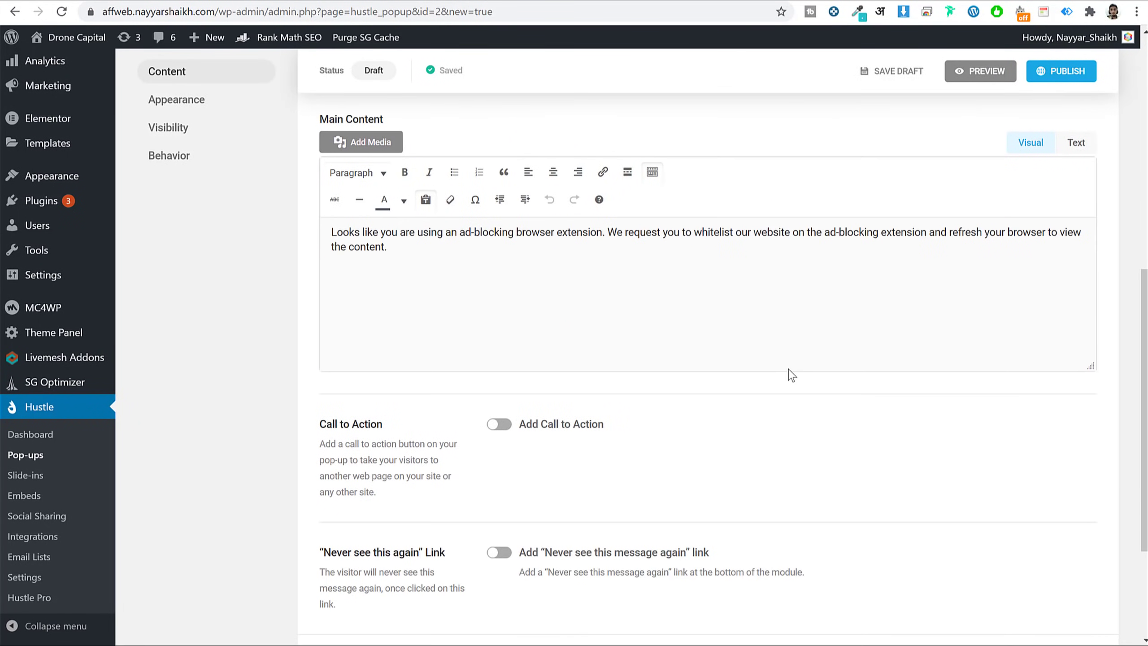
pyautogui.click(988, 77)
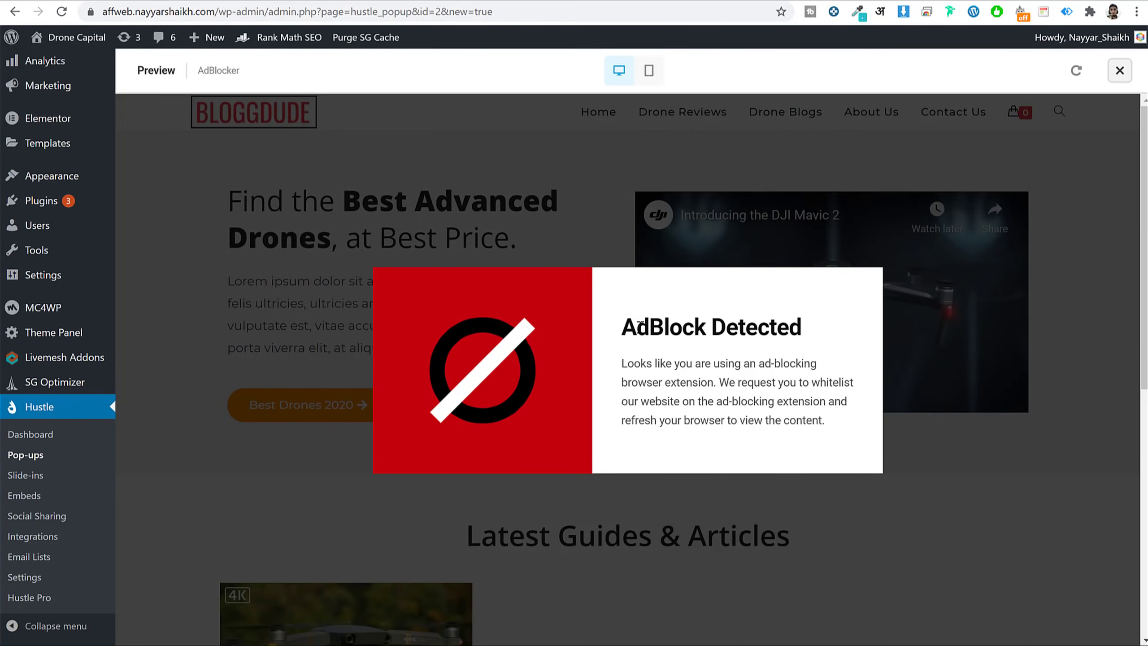
pyautogui.click(1119, 71)
# Step: Go through the AdBlocker pop-up's Appearance and Visibility settings and continue to its Behavior settings
pyautogui.scroll(-4, 782, 397)
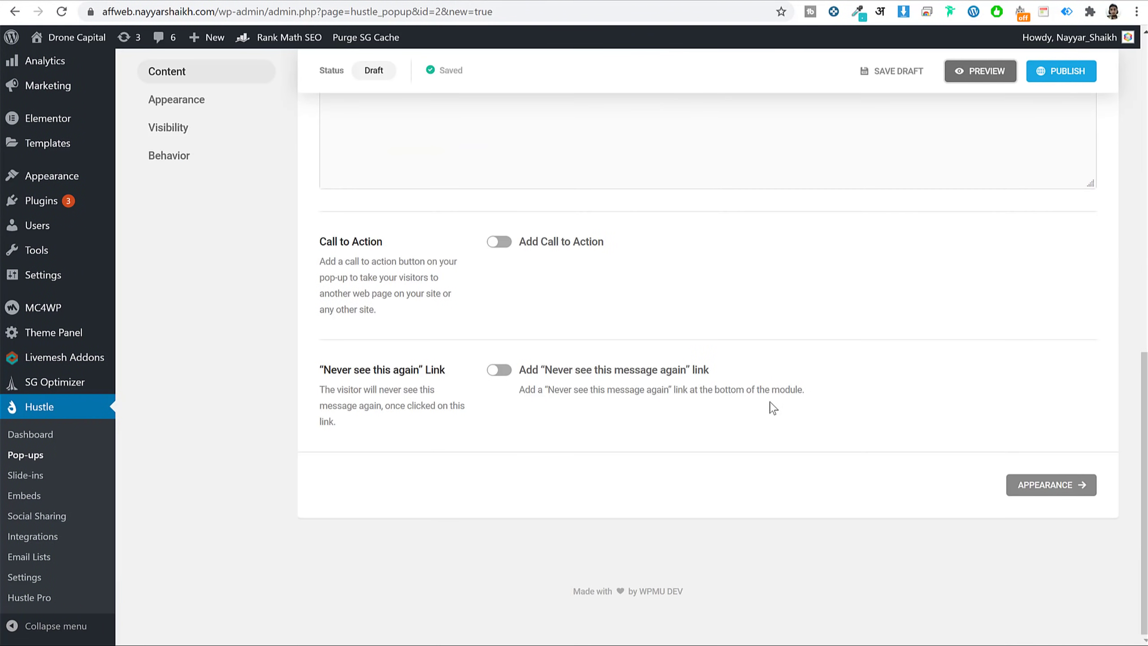
pyautogui.click(1057, 490)
pyautogui.scroll(-6, 1056, 501)
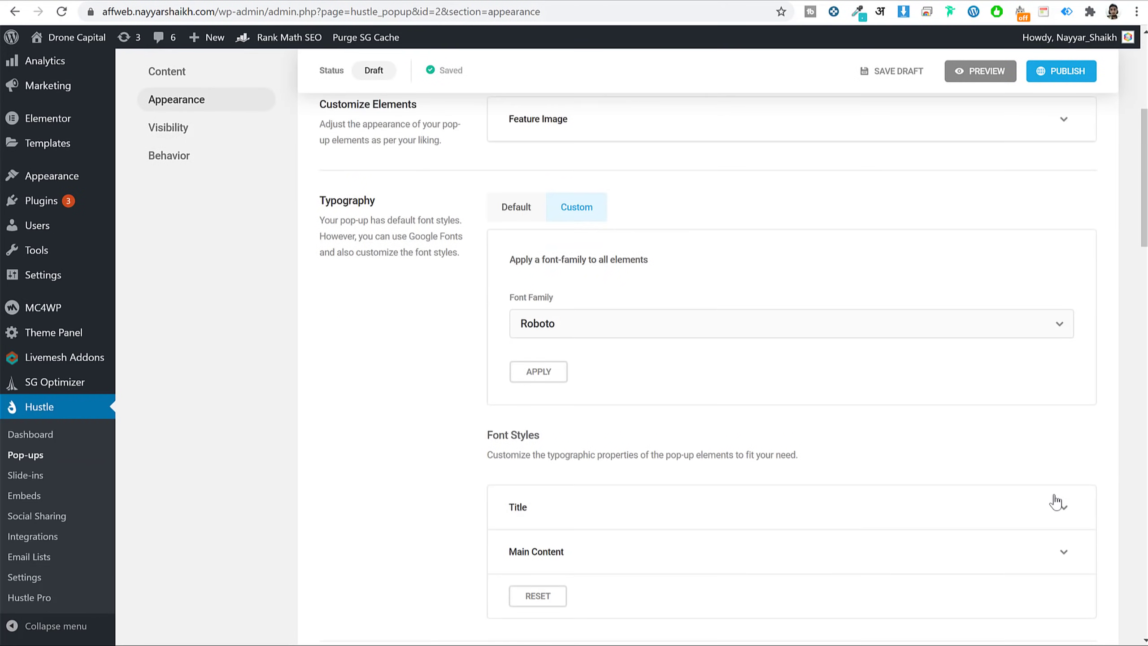
pyautogui.scroll(-20, 1055, 501)
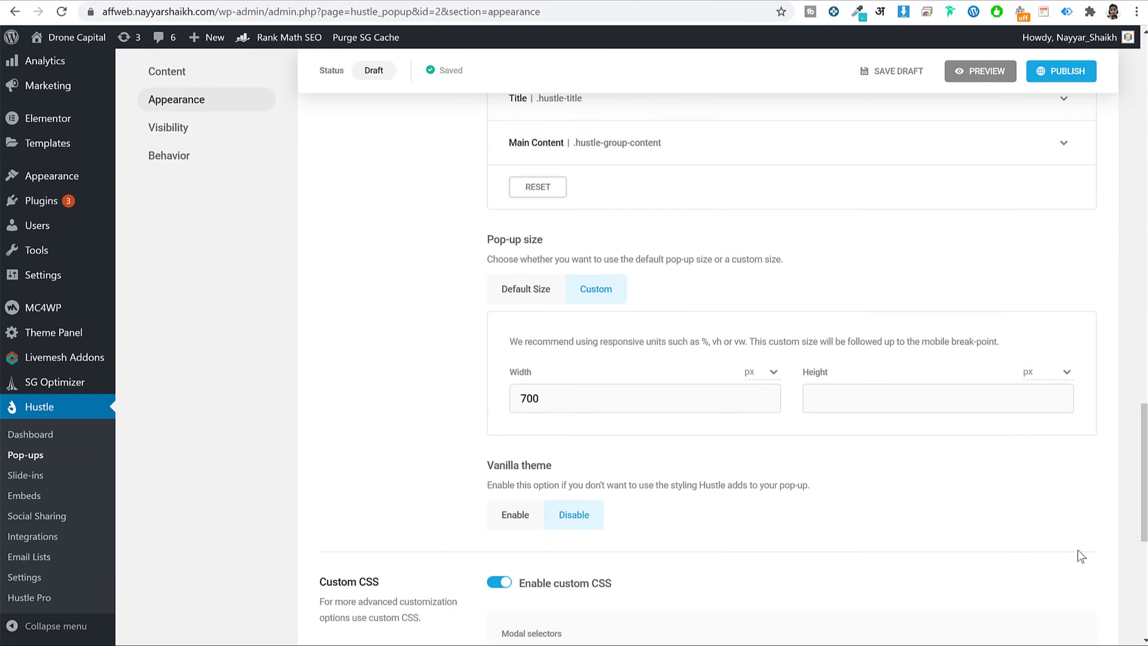
pyautogui.scroll(-5, 1081, 556)
pyautogui.click(1068, 488)
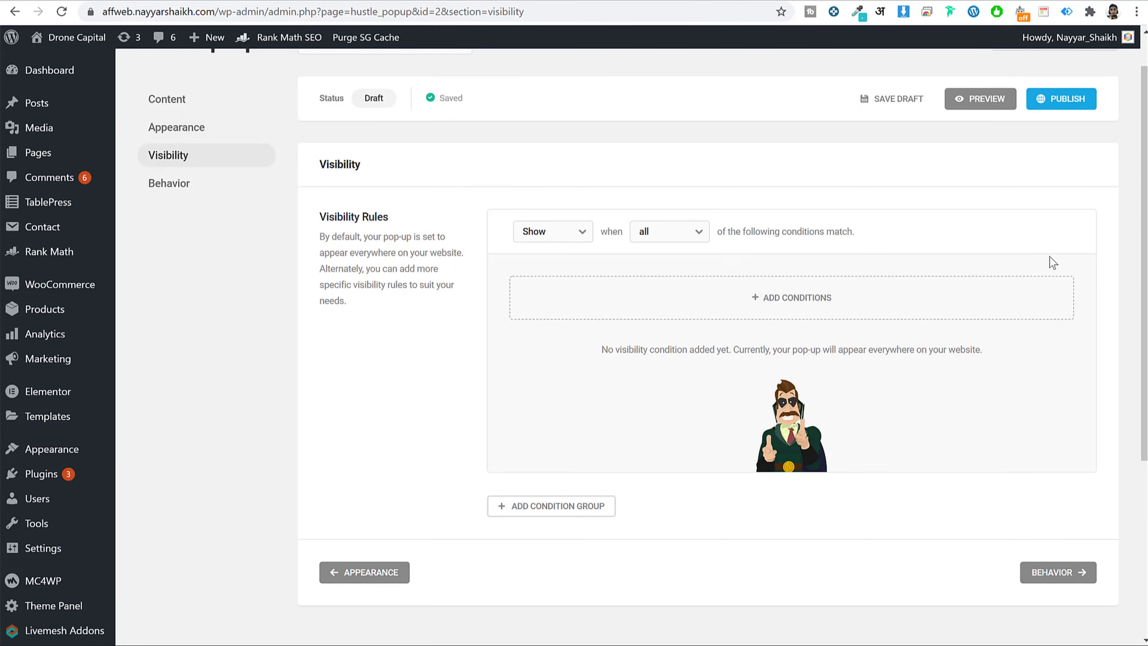
pyautogui.click(1086, 573)
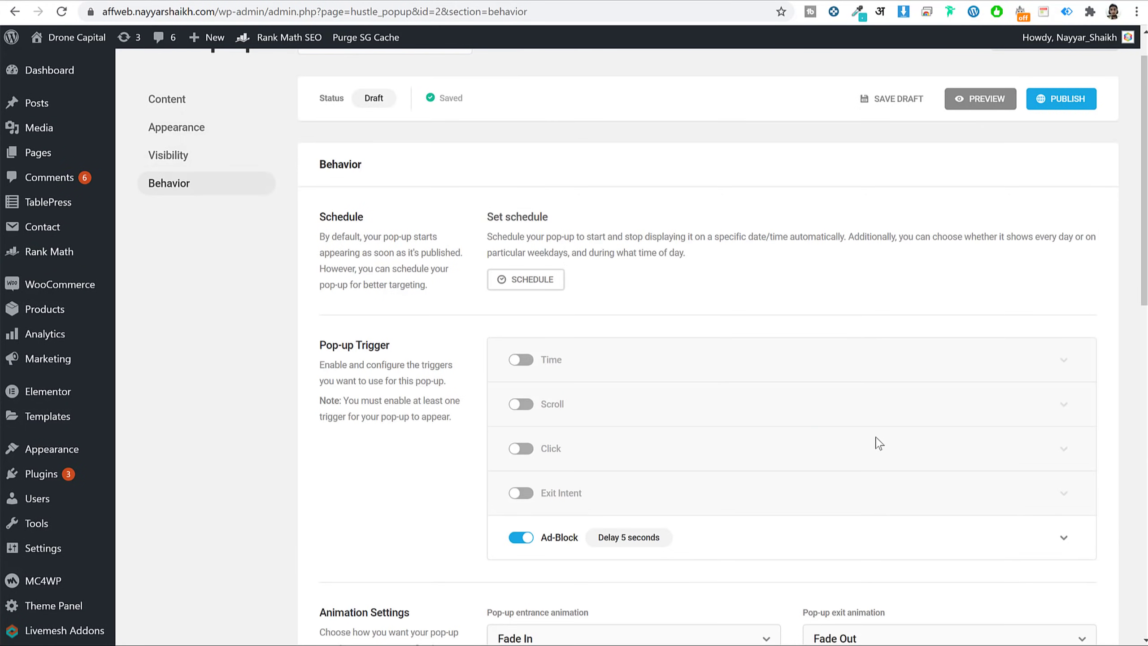
# Step: Set the delay of the Ad-Block pop-up trigger to 2 seconds
pyautogui.scroll(-4, 878, 443)
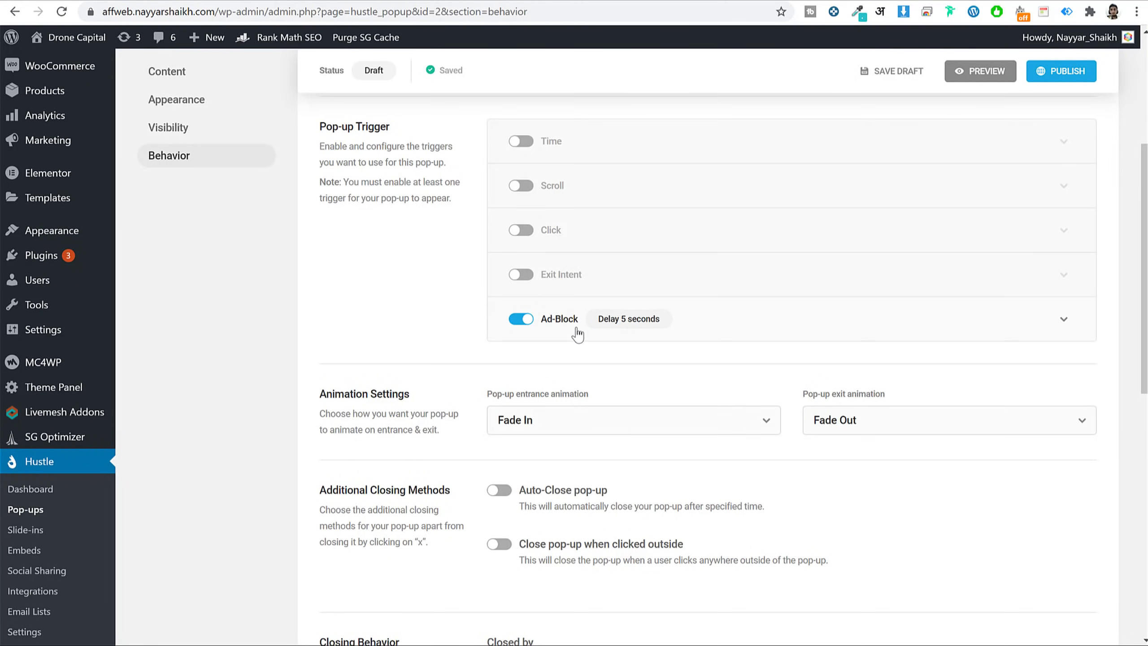
pyautogui.click(715, 319)
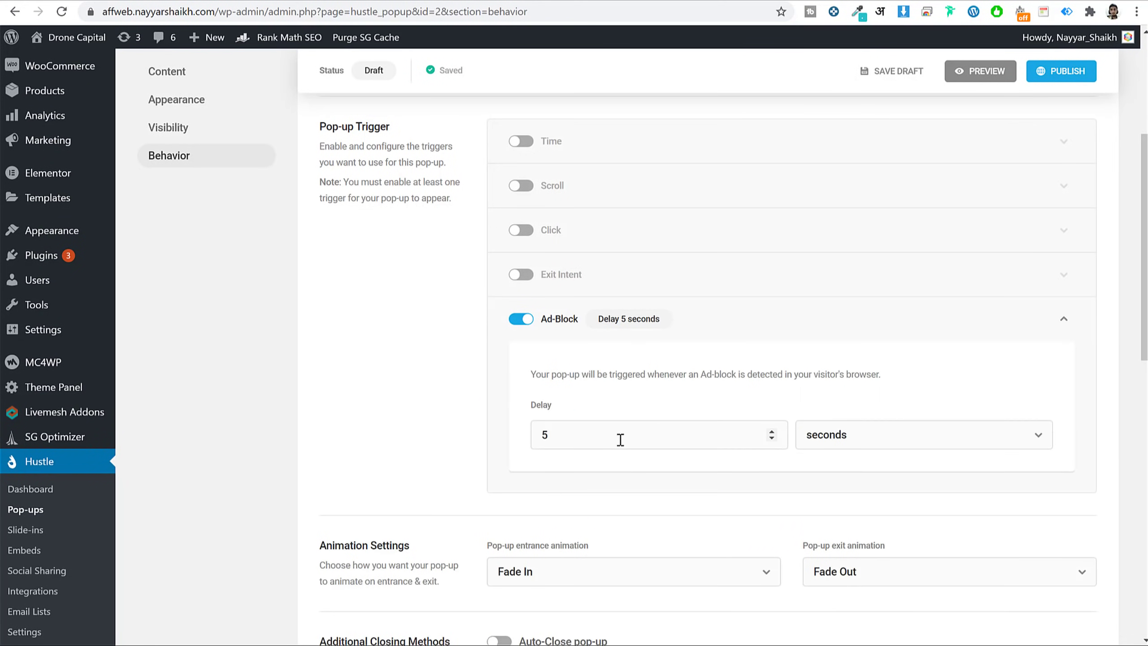
pyautogui.moveTo(621, 440); pyautogui.dragTo(499, 440)
pyautogui.click(755, 337)
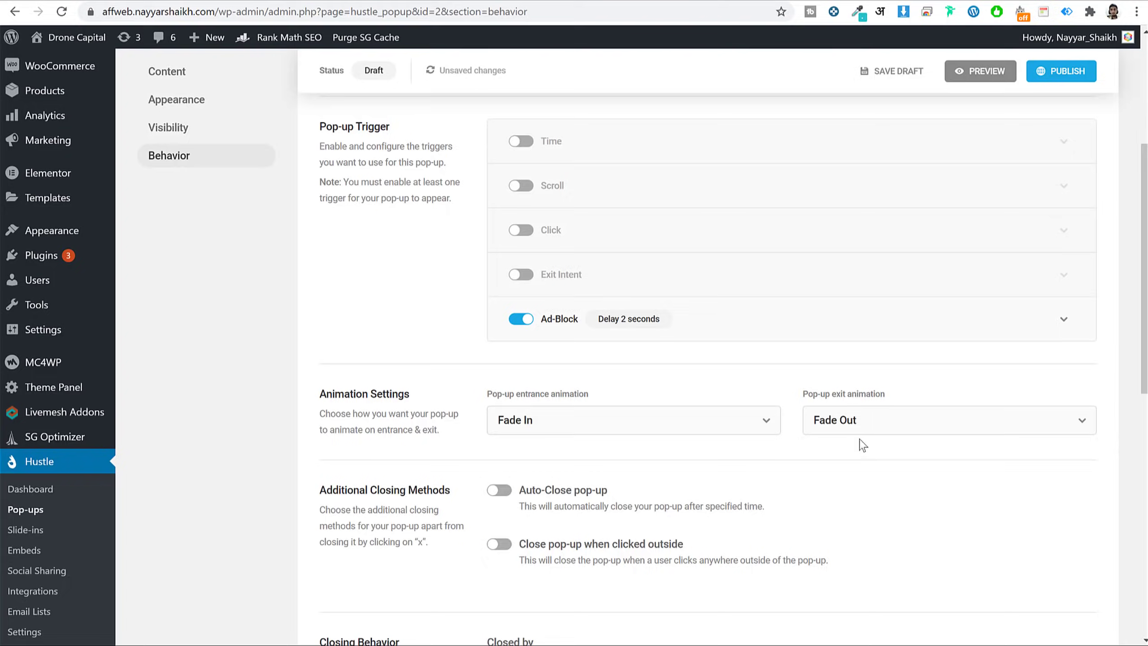
# Step: Publish the AdBlocker pop-up and dismiss the confirmation dialog
pyautogui.scroll(-12, 861, 441)
pyautogui.click(1081, 486)
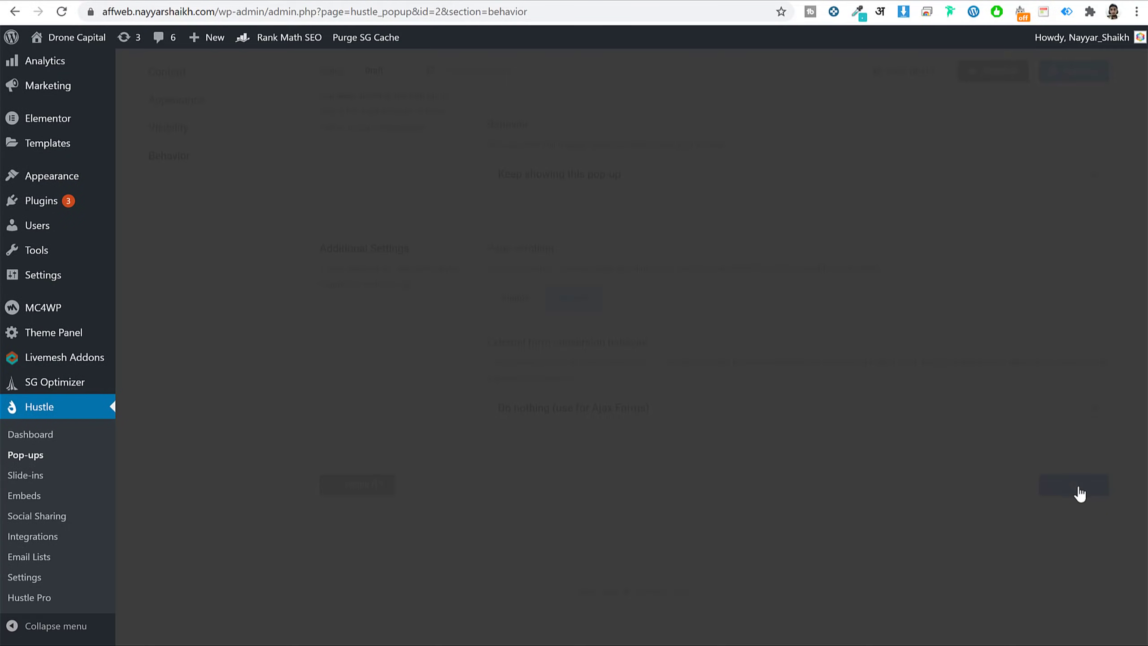
pyautogui.click(754, 210)
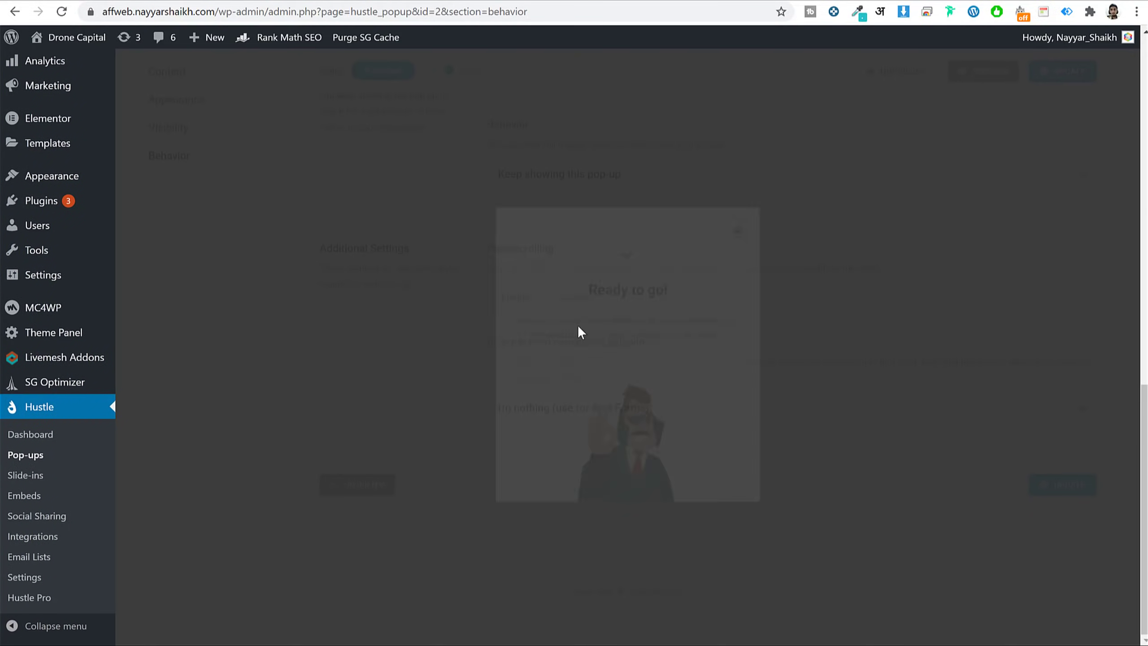
# Step: Return to the Hustle pop-ups list and unpublish the AdBlocker pop-up with a bulk action
pyautogui.click(27, 460)
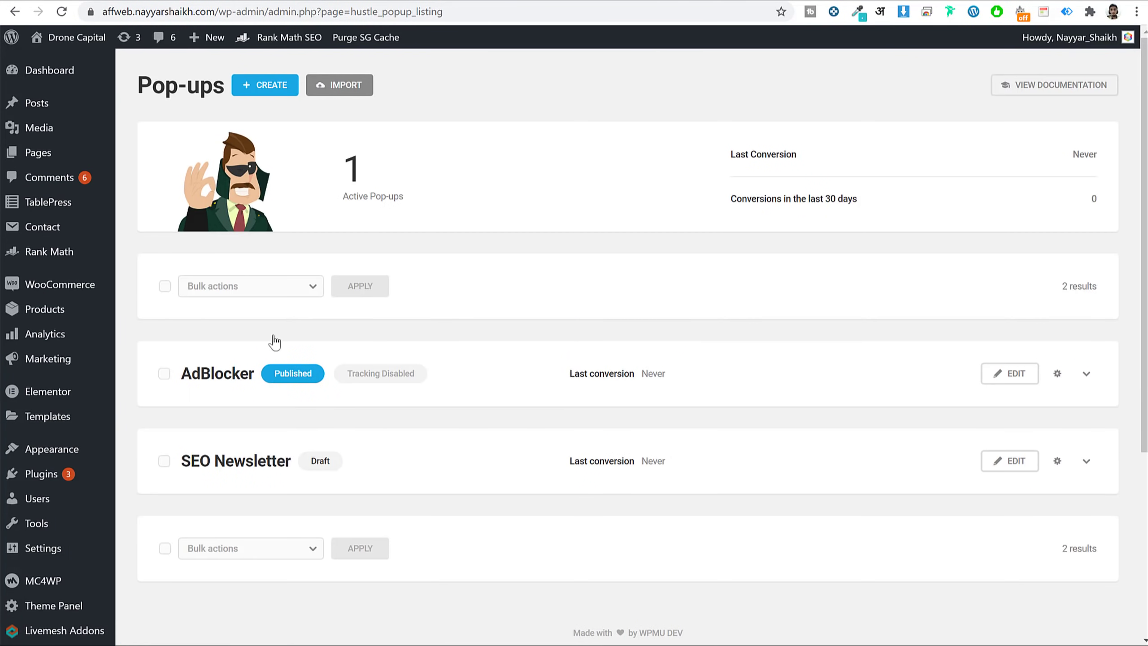
pyautogui.click(165, 374)
pyautogui.click(241, 284)
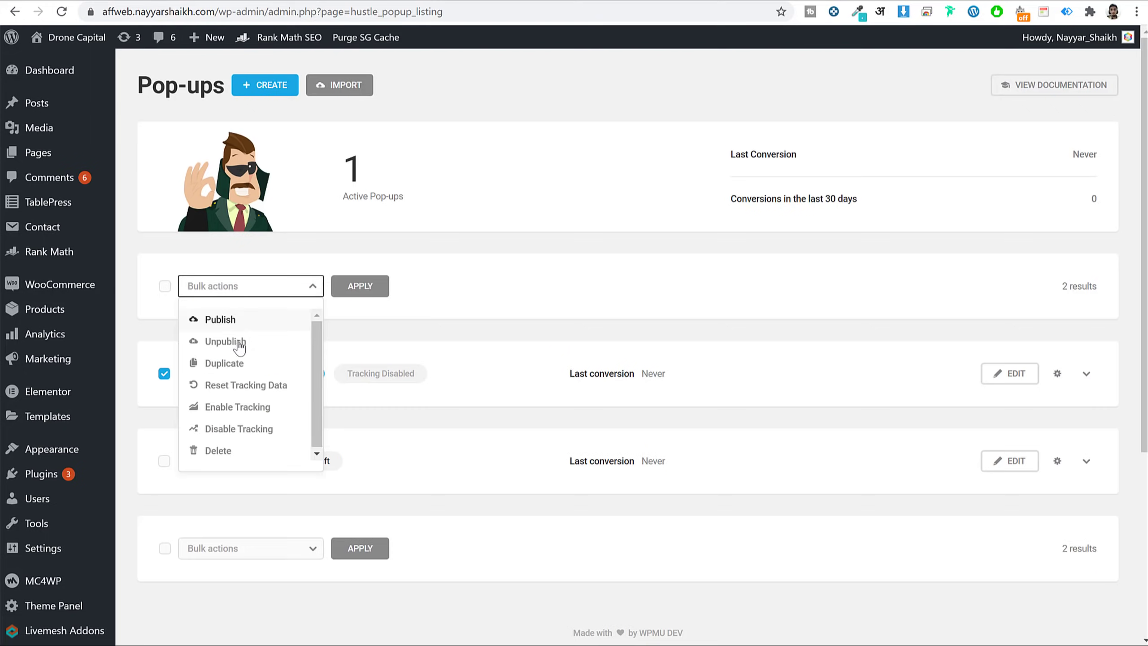
pyautogui.click(236, 344)
pyautogui.click(359, 292)
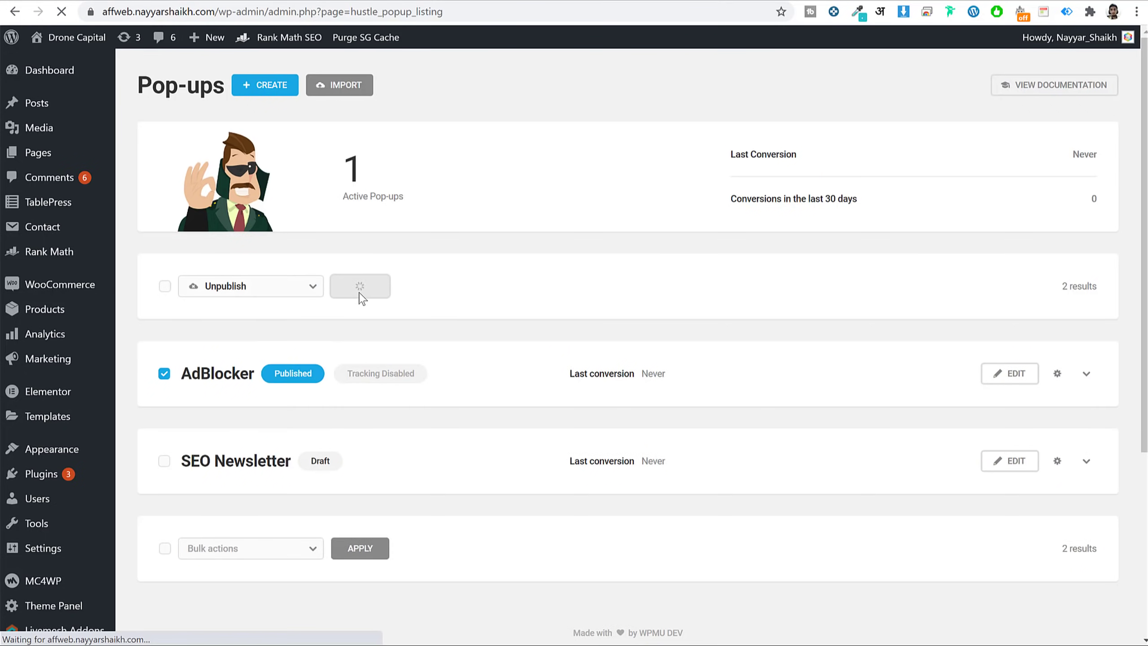
# Step: Start a new Informational slide-in named "Slidein" in Hustle and proceed to the template choice
pyautogui.scroll(-6, 831, 274)
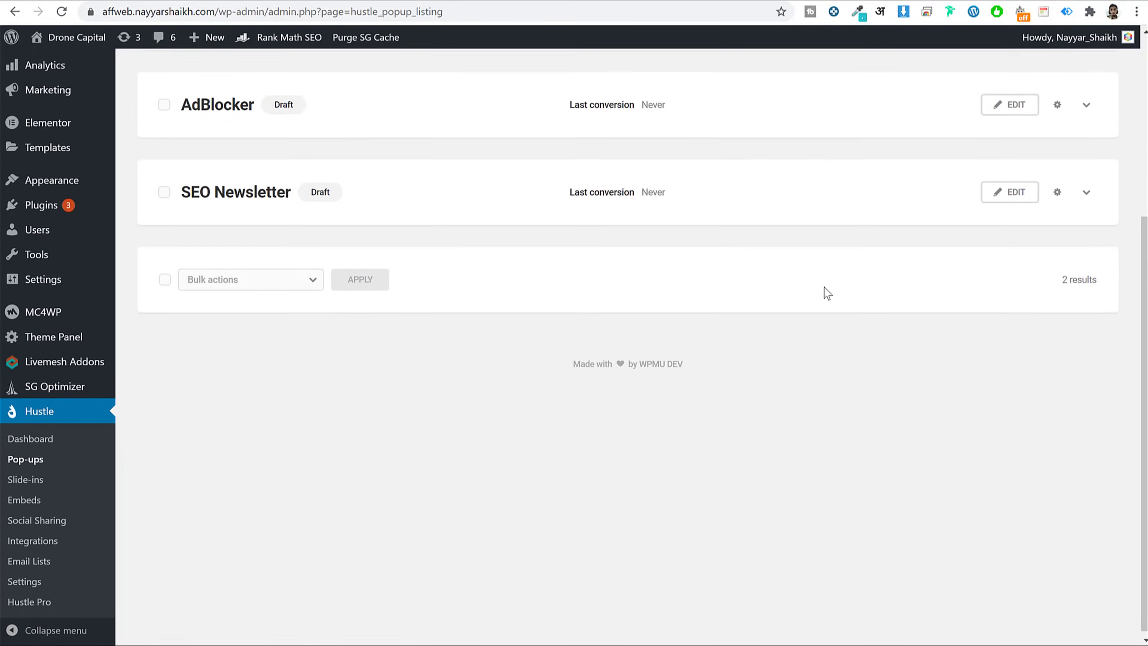
pyautogui.click(33, 487)
pyautogui.click(617, 348)
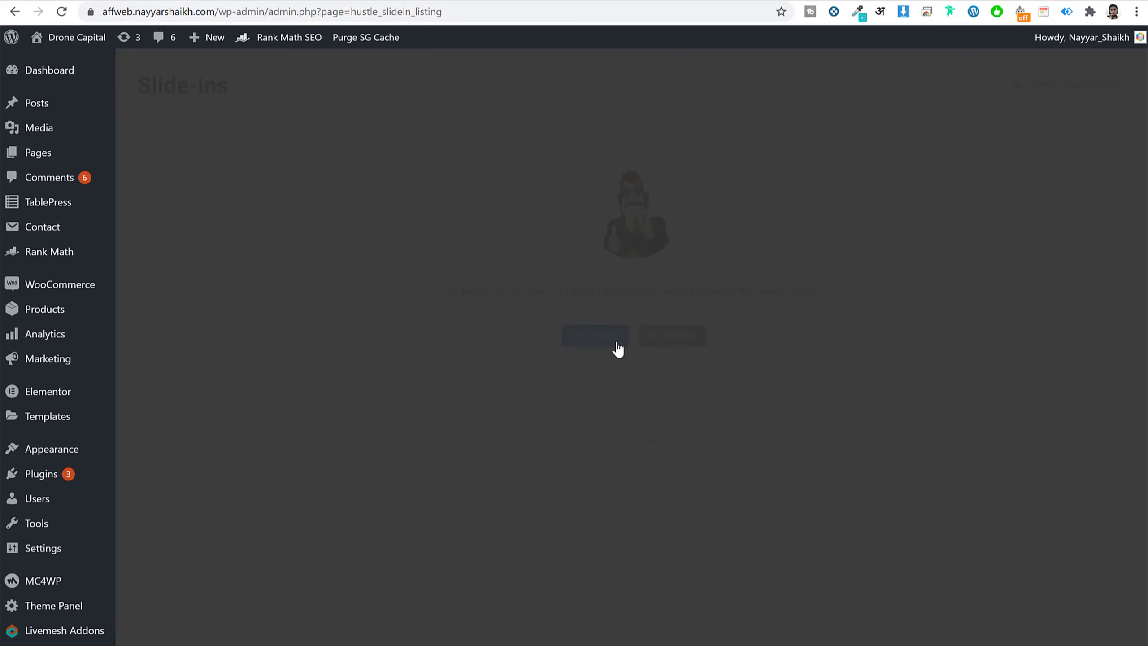
pyautogui.write('Sl')
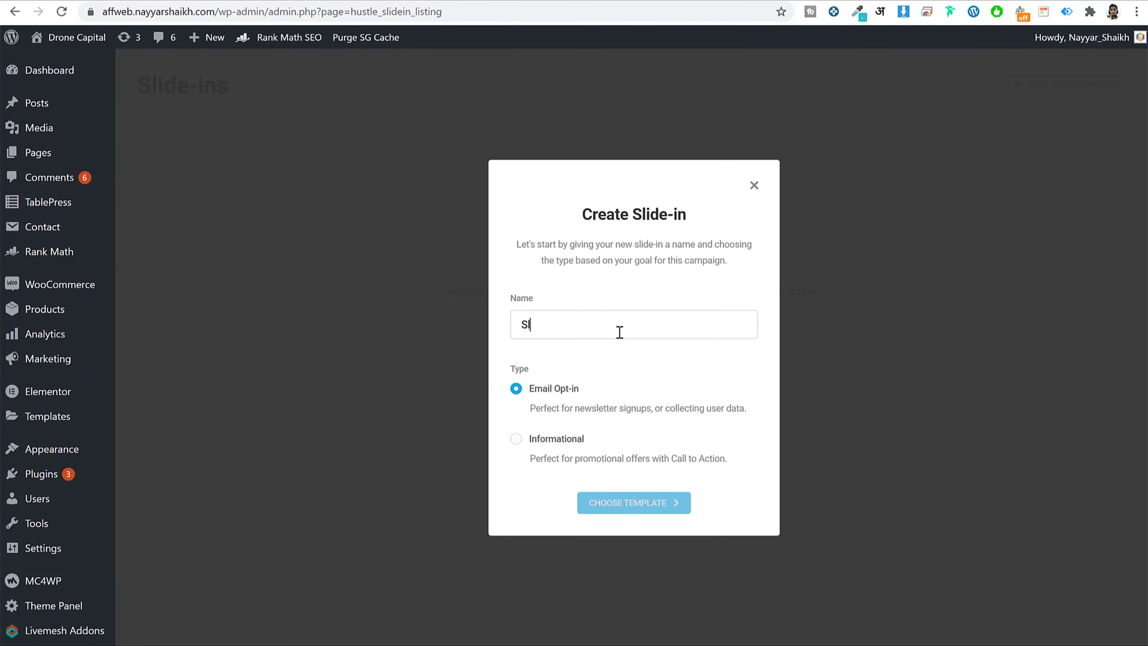
pyautogui.write('idein')
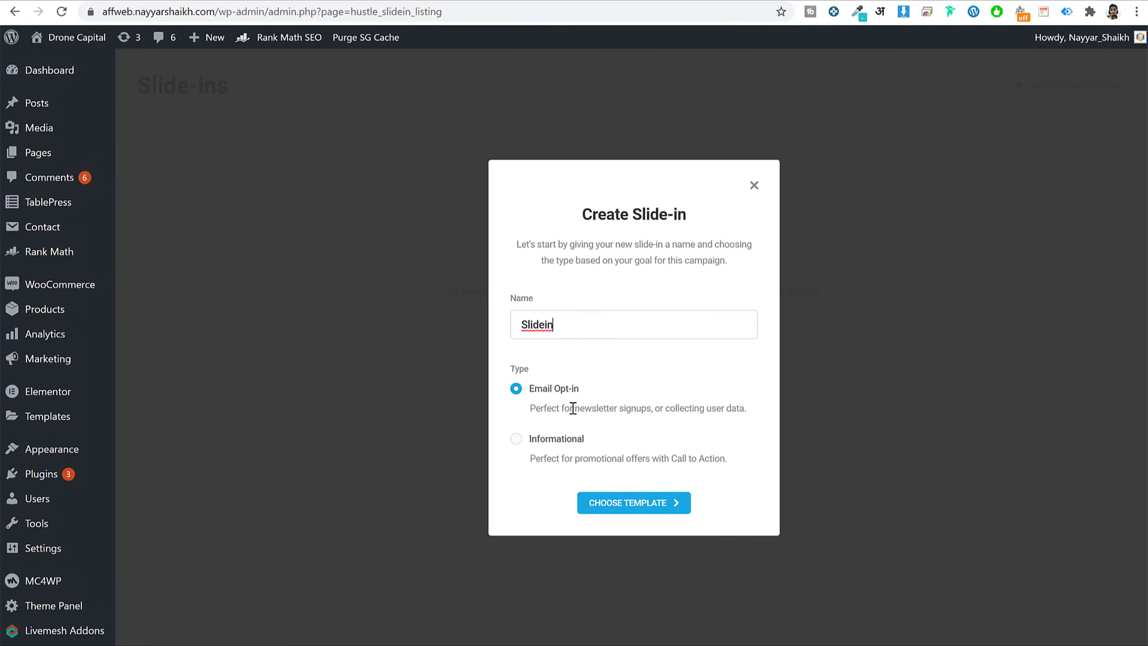
pyautogui.click(547, 439)
pyautogui.click(662, 503)
# Step: Browse the slide-in templates, preview the Pandemic template and close the preview
pyautogui.scroll(-5, 954, 318)
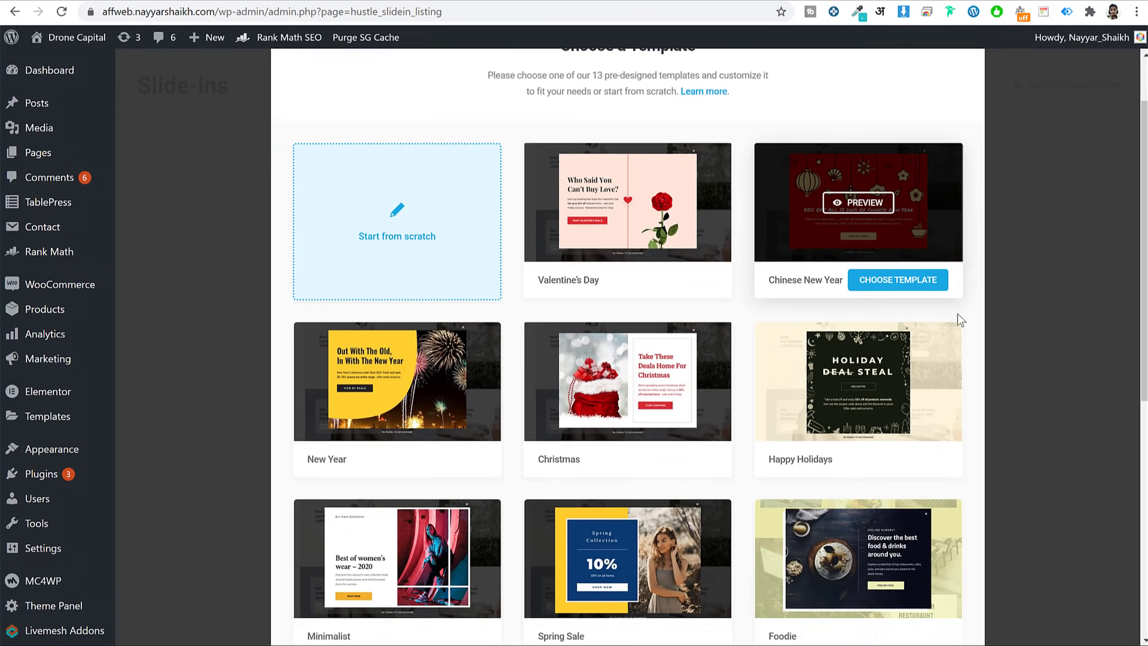
pyautogui.scroll(-5, 964, 329)
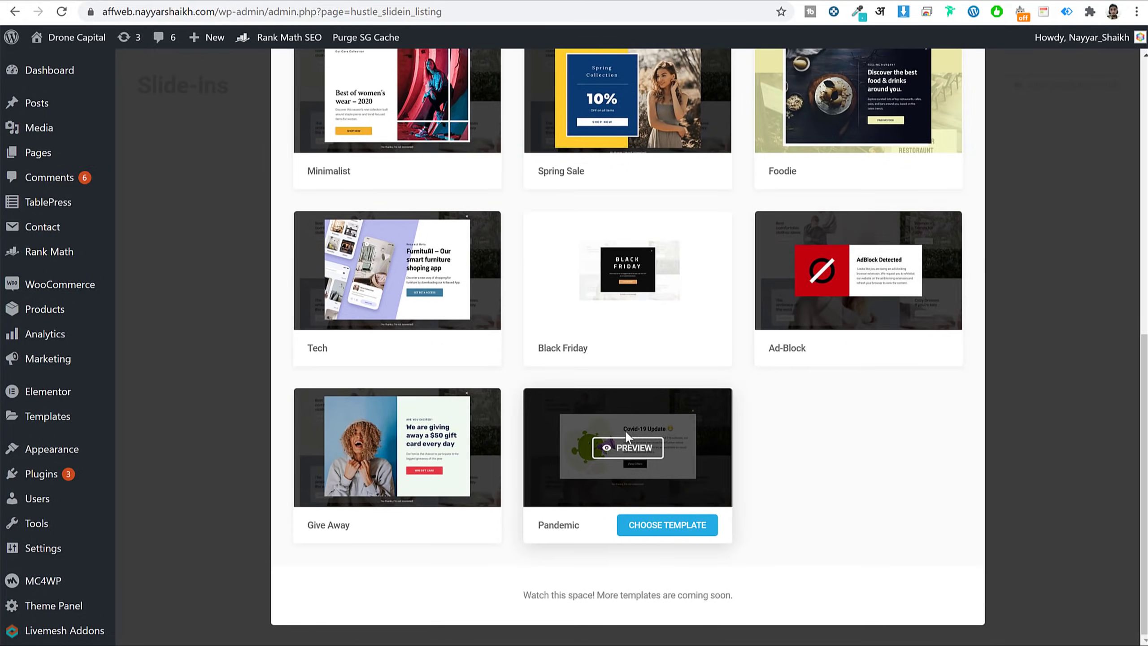
pyautogui.click(634, 448)
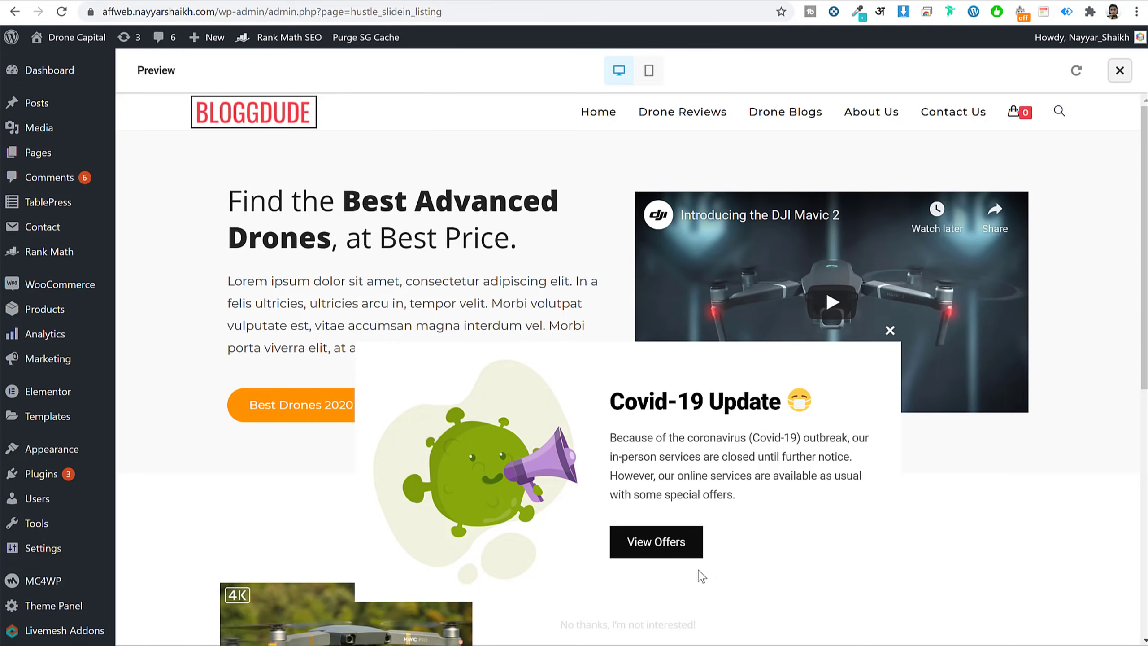
pyautogui.click(890, 331)
pyautogui.click(1119, 70)
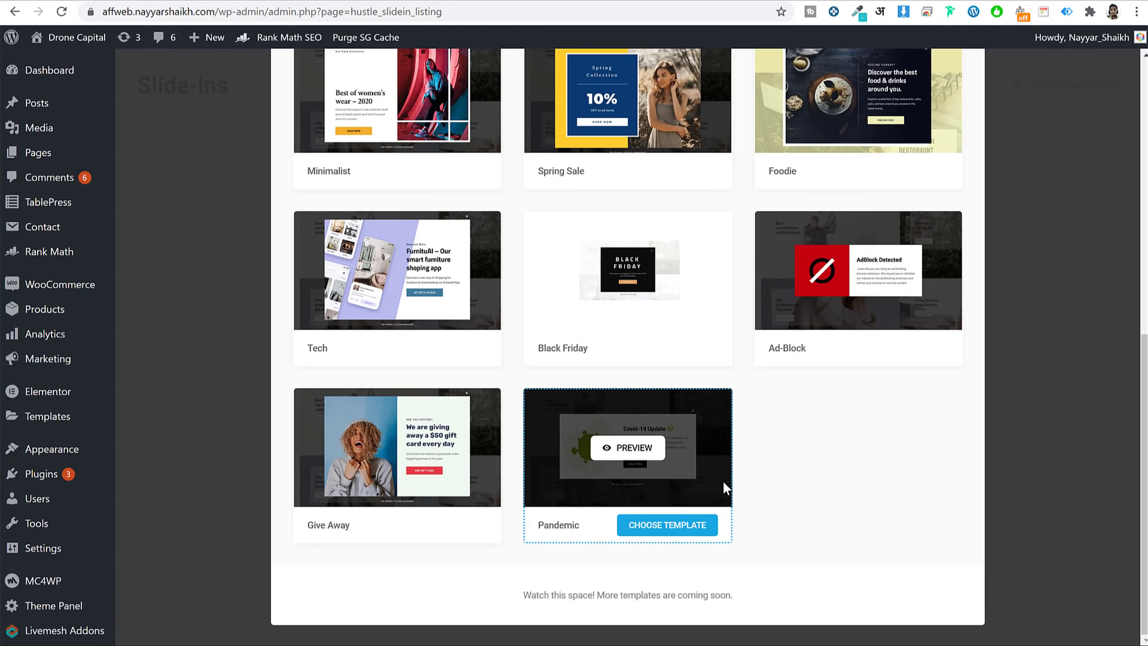
# Step: Create the slide-in from the Pandemic template and look over its default content
pyautogui.click(681, 516)
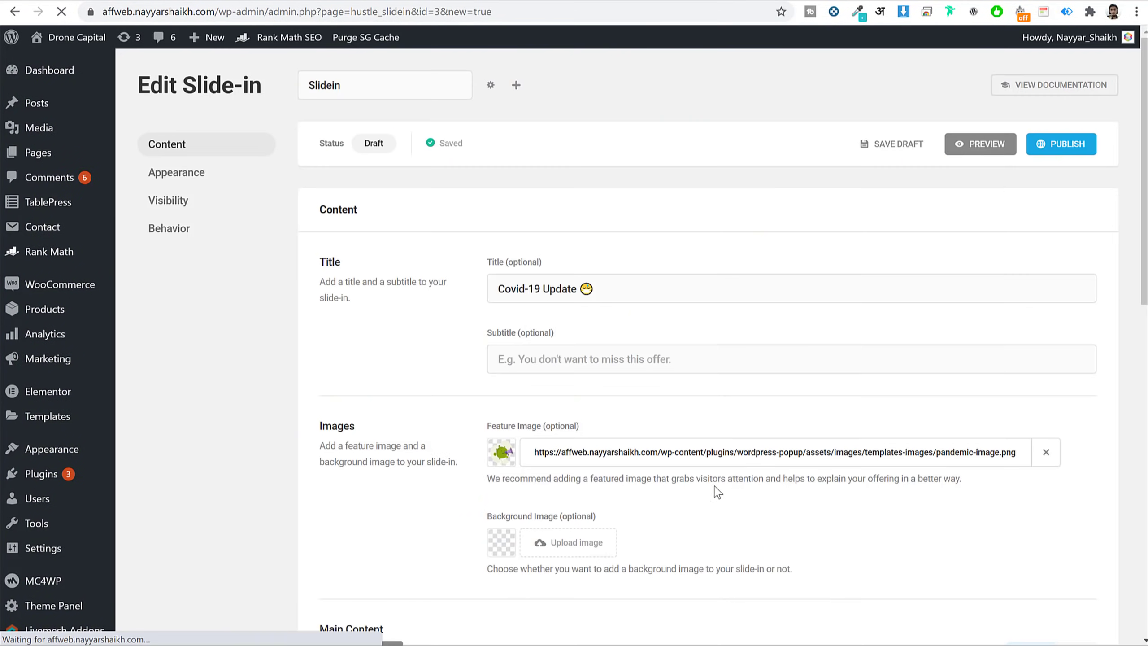
pyautogui.scroll(-8, 662, 344)
pyautogui.scroll(-5, 656, 346)
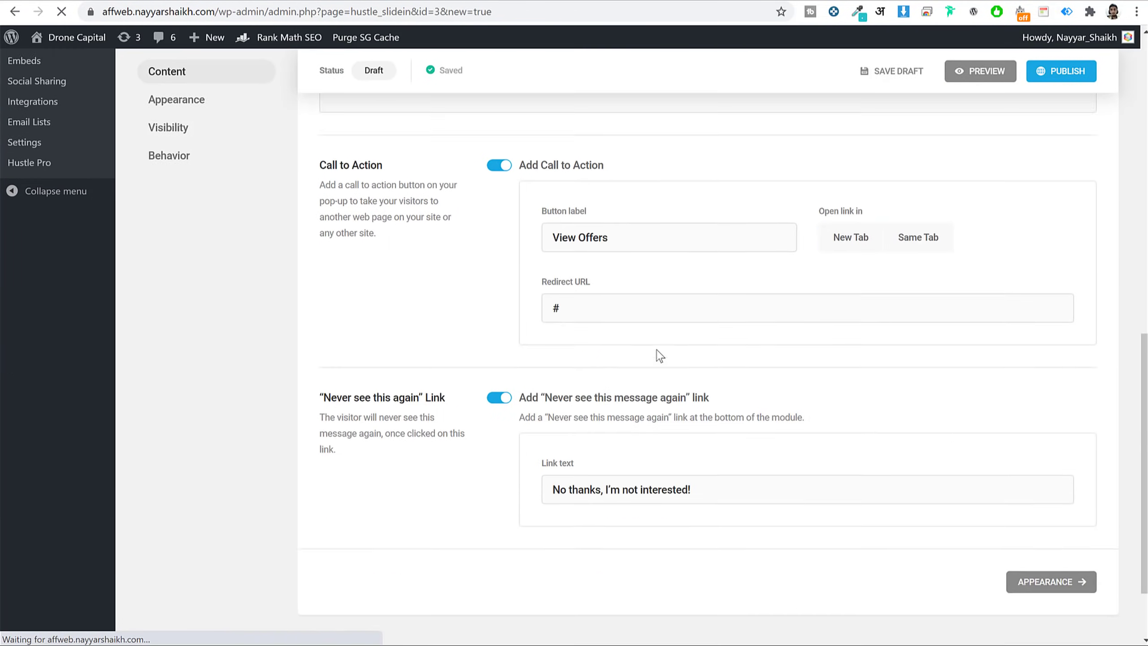
pyautogui.scroll(13, 657, 353)
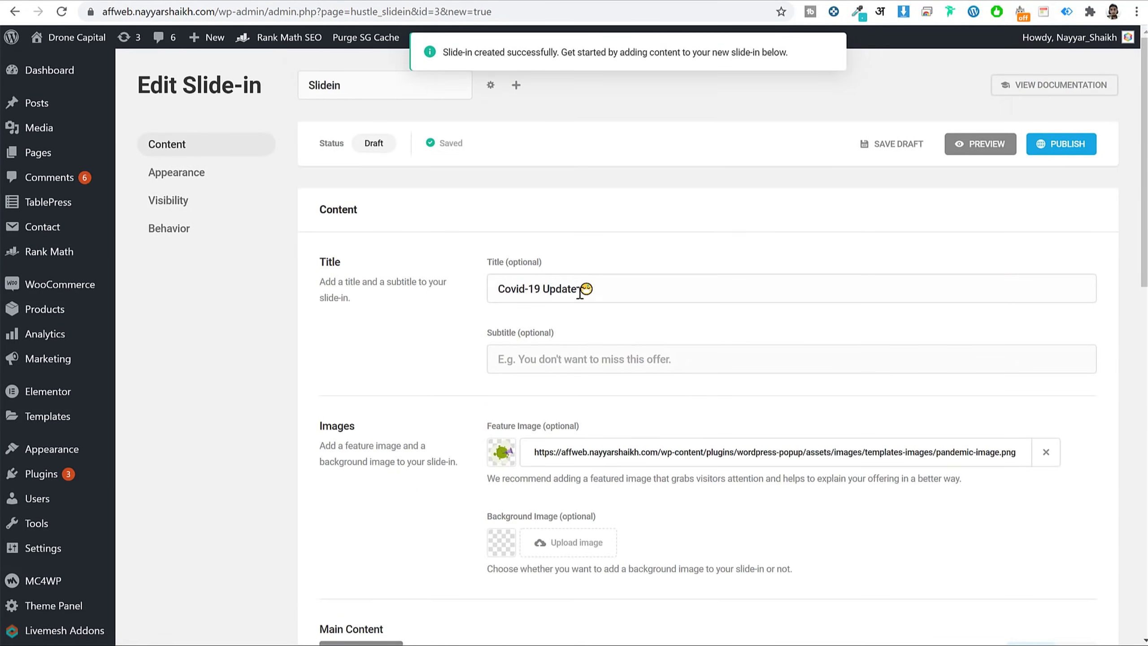
pyautogui.scroll(-12, 633, 325)
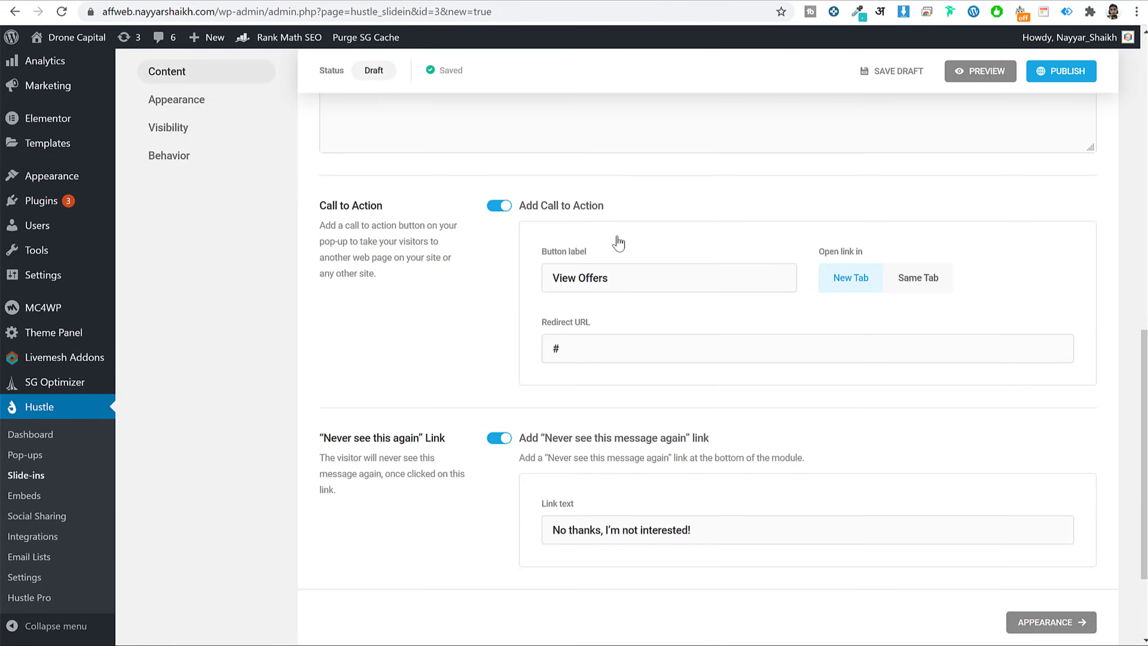
# Step: Copy the channel link from the YouTube search results and use it as the slide-in's call-to-action redirect URL
pyautogui.tripleClick(636, 278)
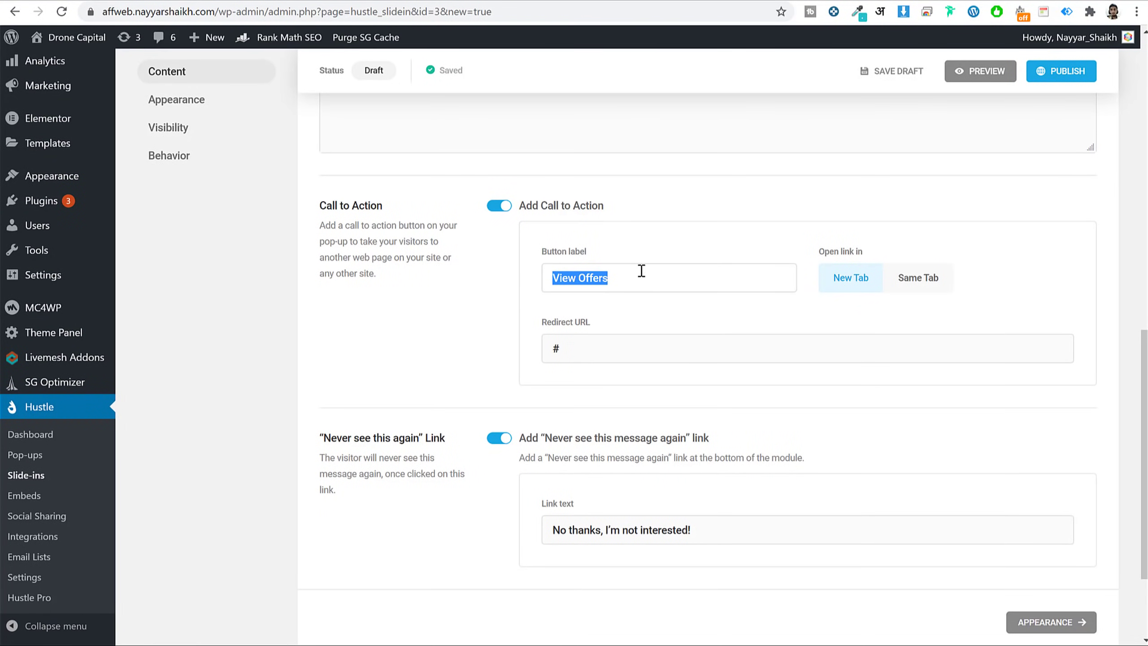
pyautogui.tripleClick(588, 351)
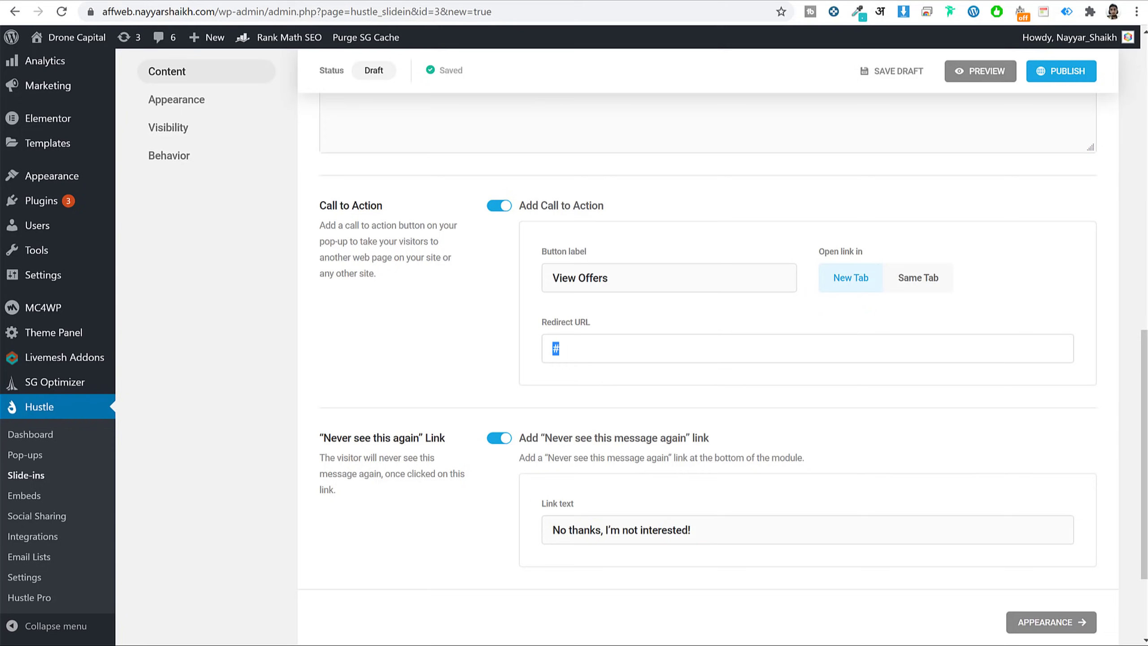
pyautogui.click(542, 1)
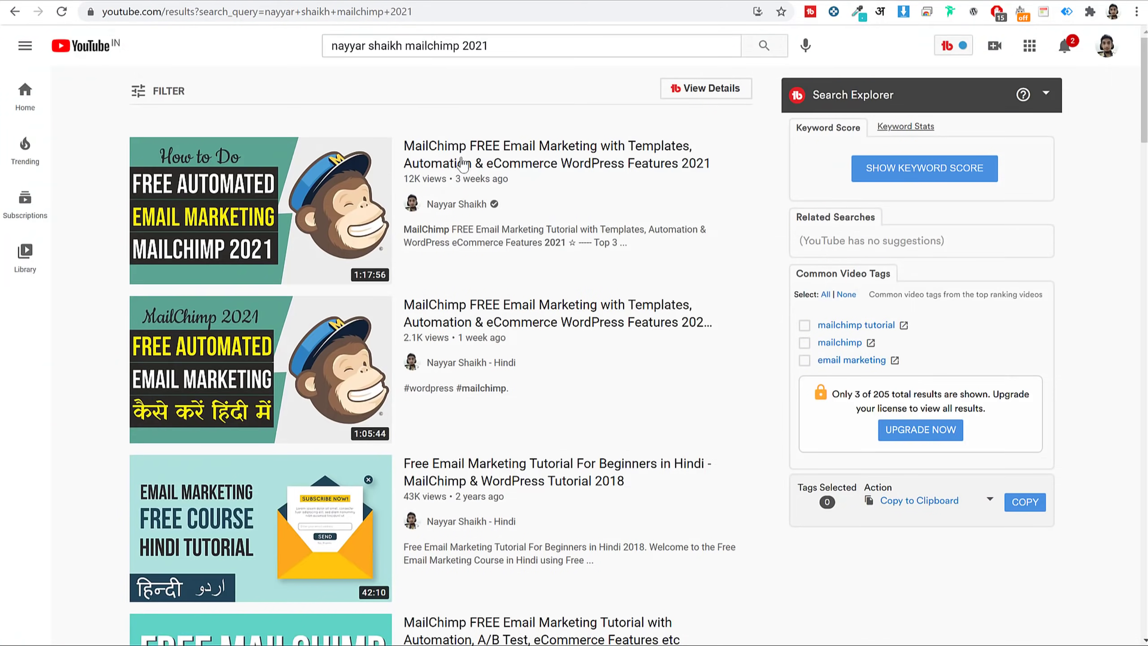
pyautogui.rightClick(474, 209)
pyautogui.click(542, 322)
pyautogui.hotkey('ctrl', 'shift', 'Tab')
pyautogui.hotkey('ctrl', 'v')
# Step: Set the call-to-action button label to "Get Started"
pyautogui.tripleClick(605, 282)
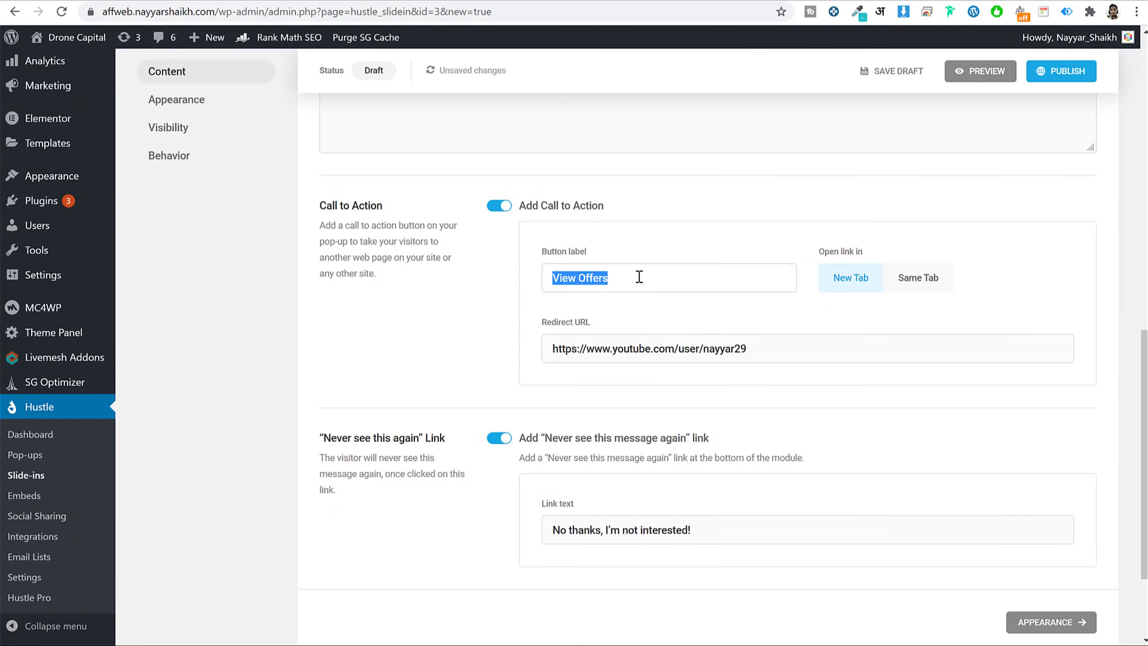
pyautogui.write('F')
pyautogui.press('BackSpace')
pyautogui.write('Get Started')
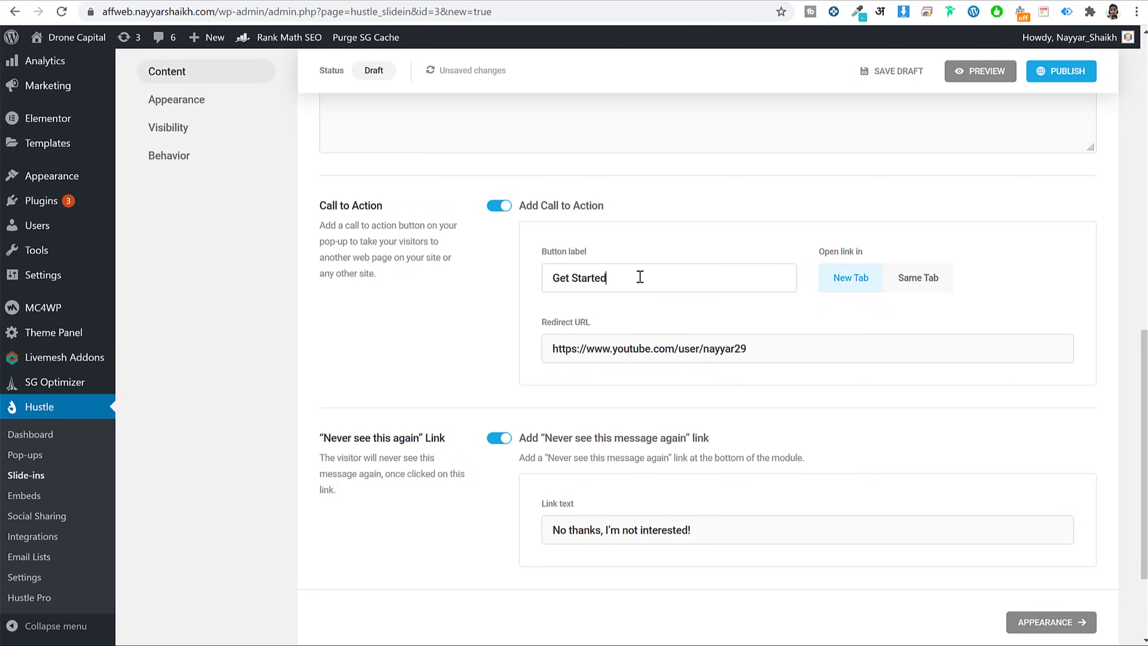
# Step: Preview the edited slide-in, close the preview and continue to its Appearance settings
pyautogui.click(990, 72)
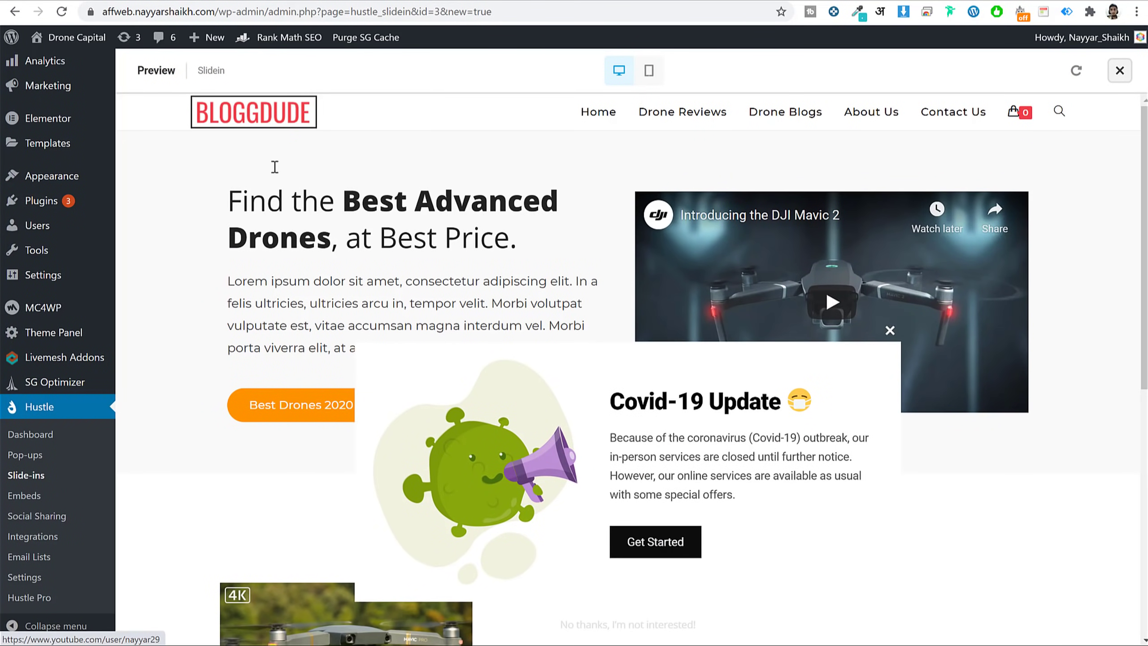
pyautogui.click(1119, 70)
pyautogui.scroll(-1, 1018, 407)
pyautogui.click(1053, 483)
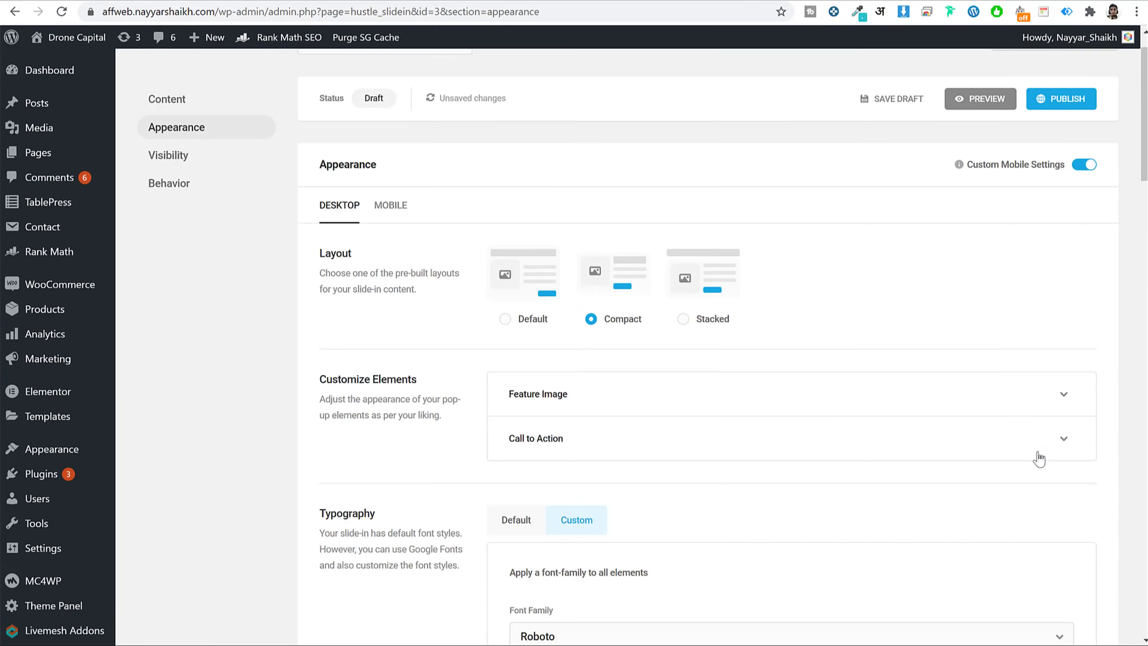
# Step: Publish the slide-in with its current appearance, visibility and behavior settings, and dismiss the confirmation
pyautogui.scroll(-20, 1040, 497)
pyautogui.scroll(-15, 1076, 560)
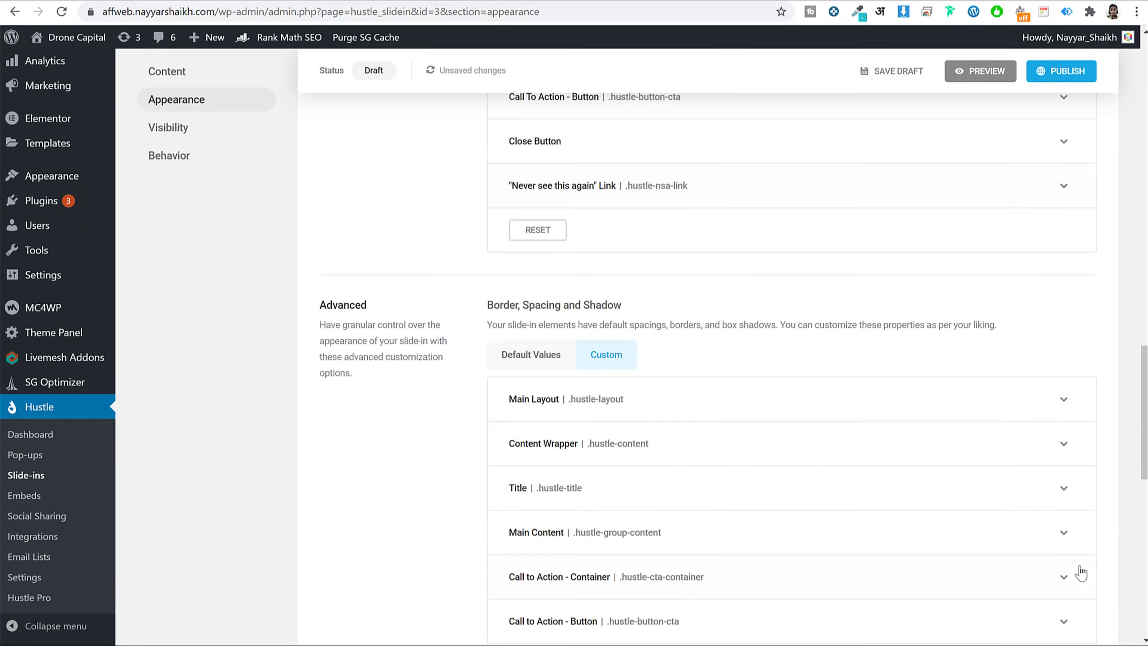
pyautogui.click(1075, 487)
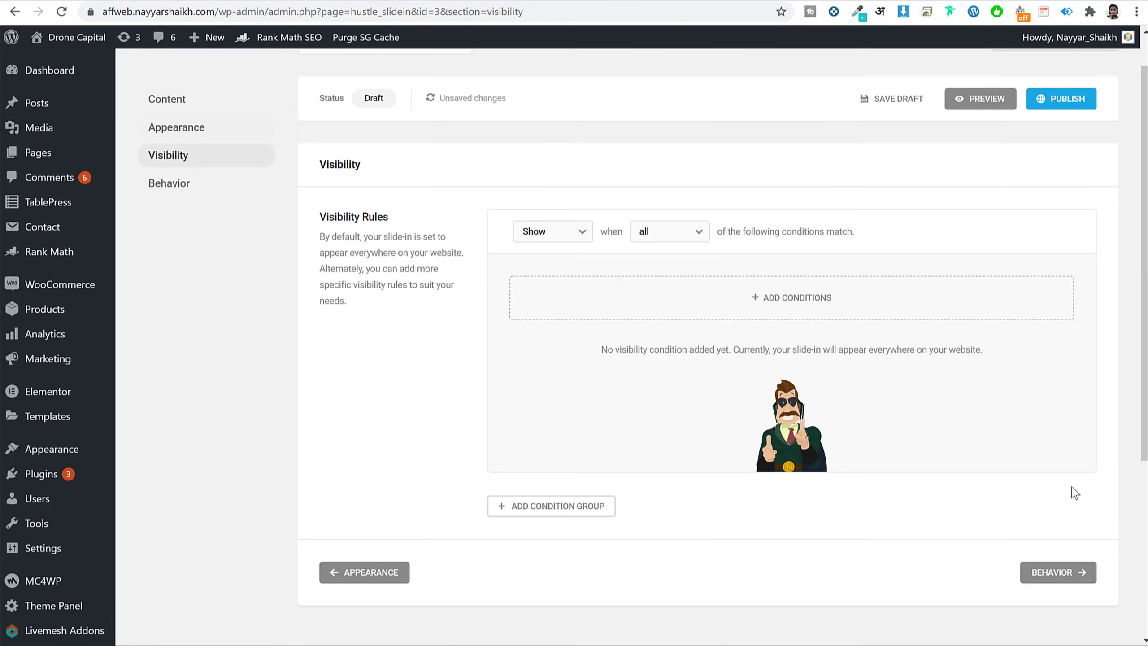
pyautogui.scroll(-2, 1046, 570)
pyautogui.click(1053, 498)
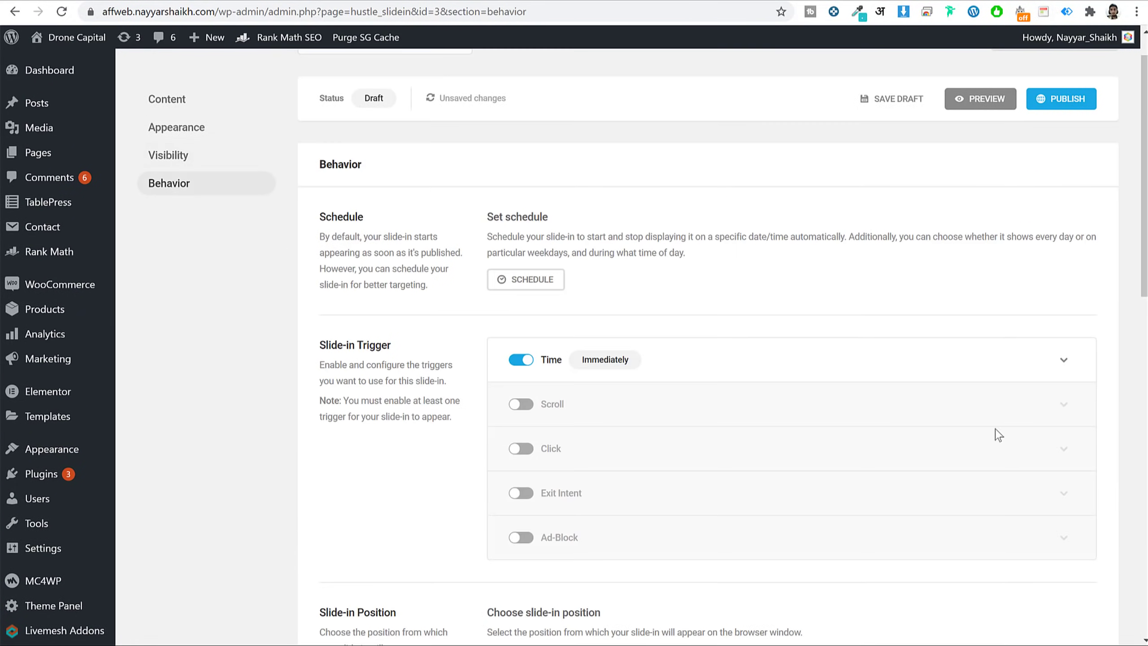
pyautogui.scroll(-1, 807, 357)
pyautogui.scroll(-10, 807, 358)
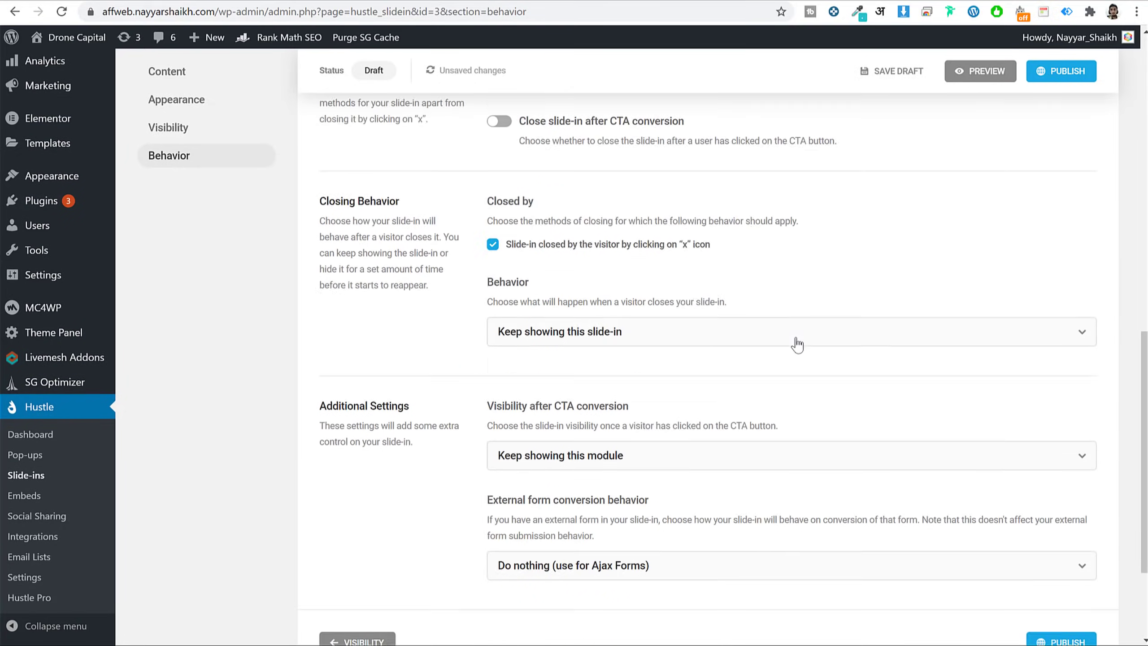
pyautogui.click(1071, 488)
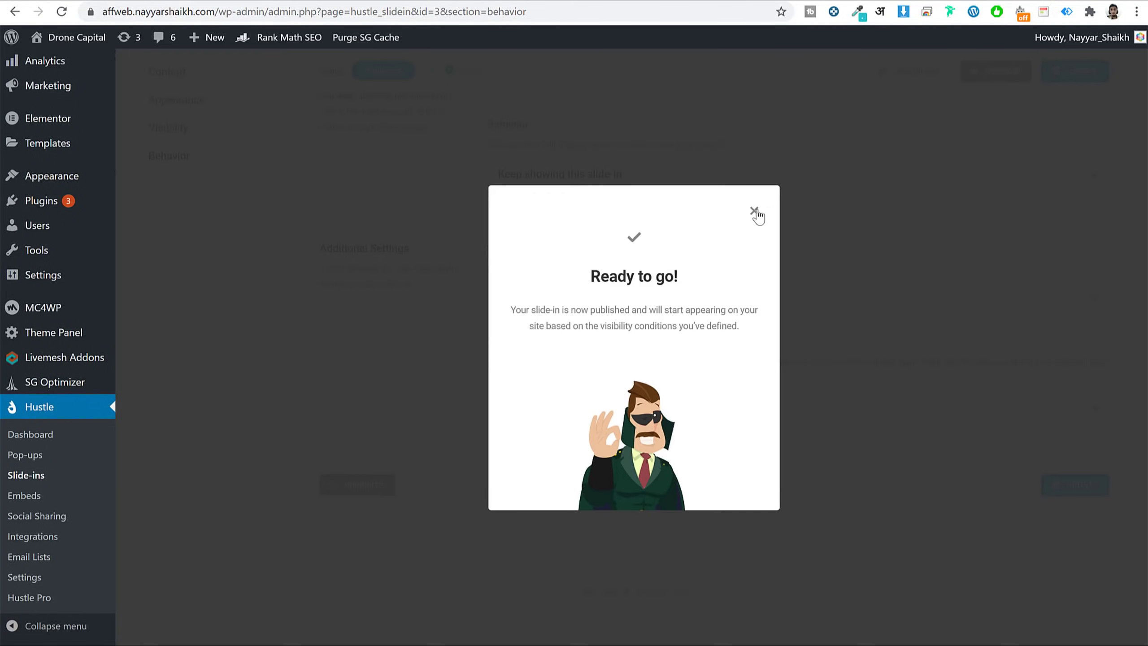
pyautogui.click(752, 212)
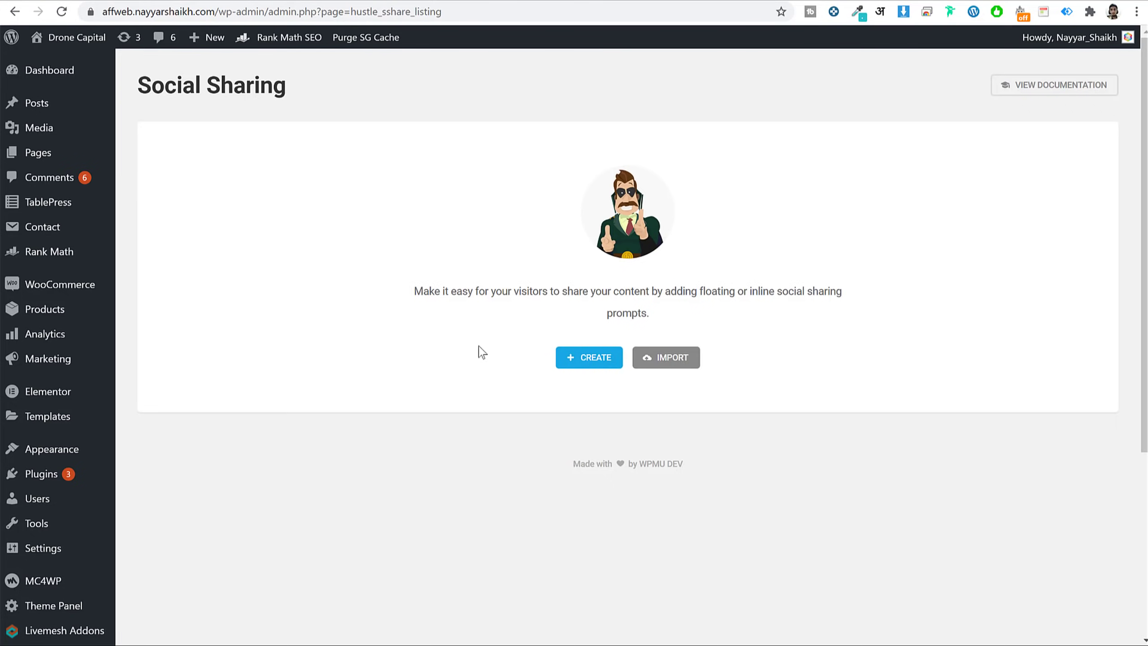
# Step: Create a social sharing module named "Social" and check the floating share bar on the live site
pyautogui.click(591, 359)
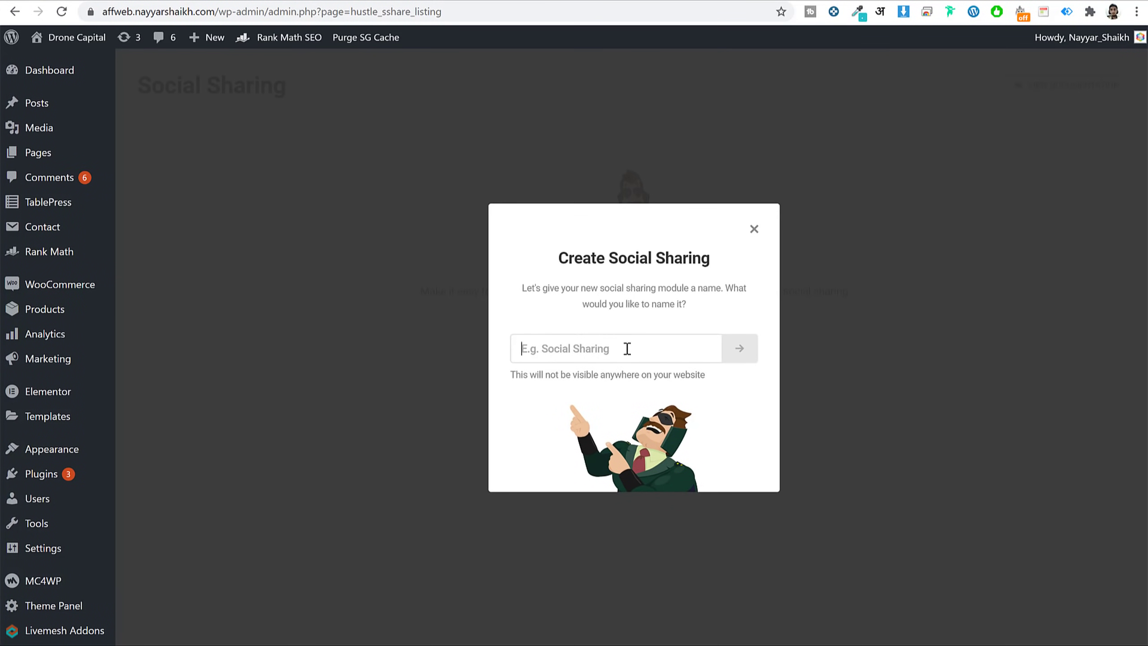
pyautogui.write('Social')
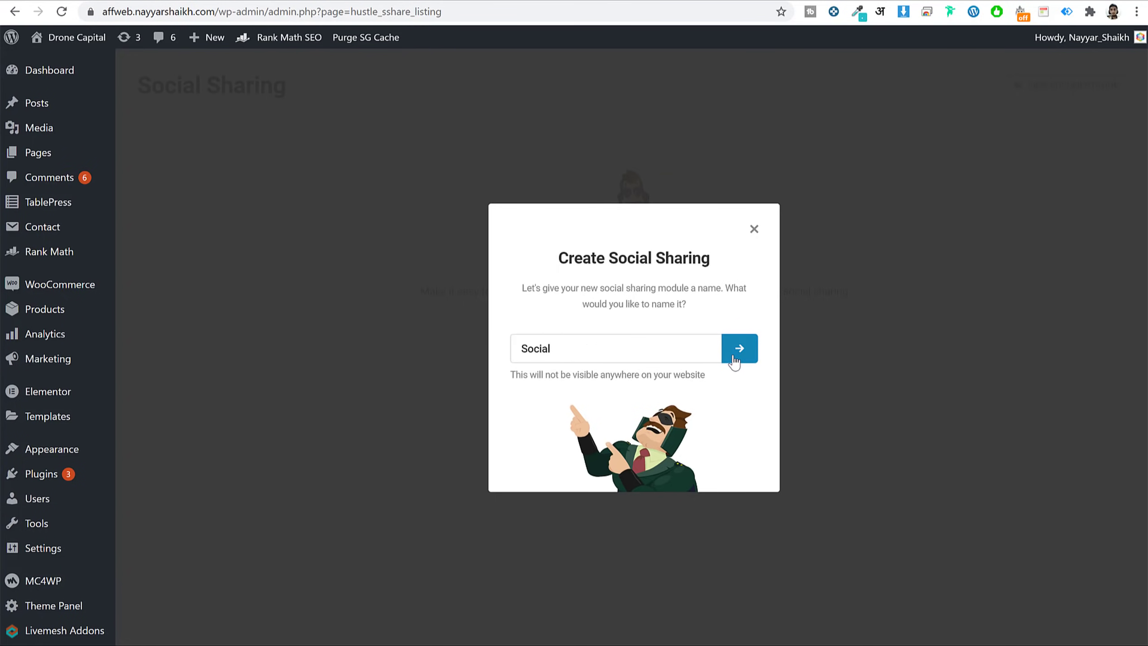
pyautogui.click(738, 347)
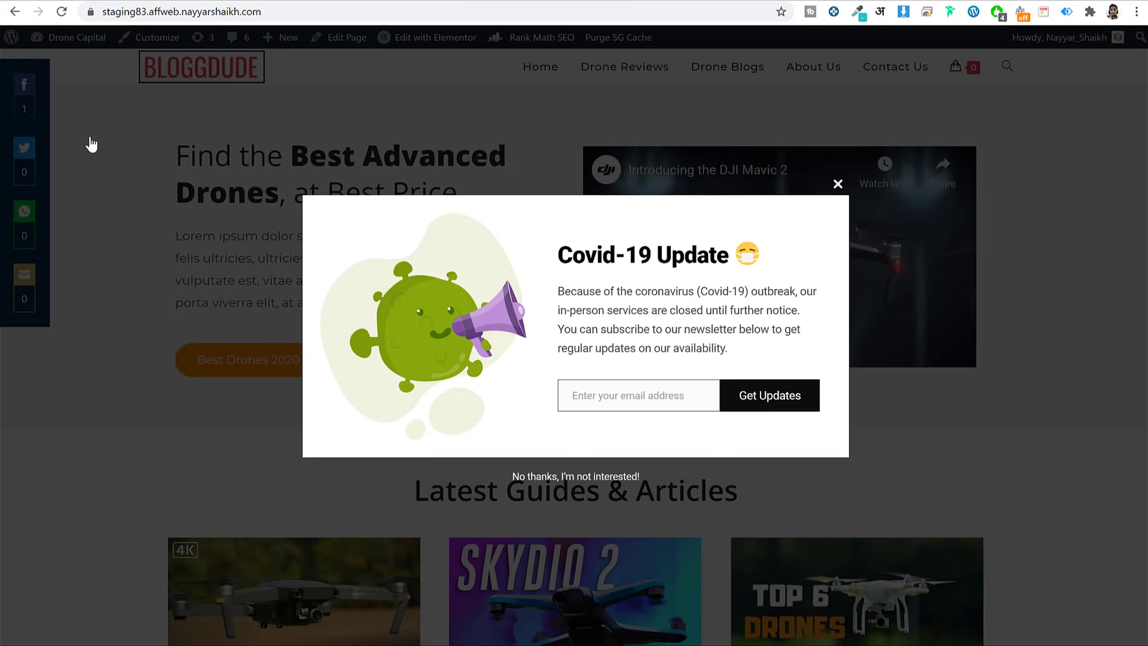
pyautogui.click(89, 147)
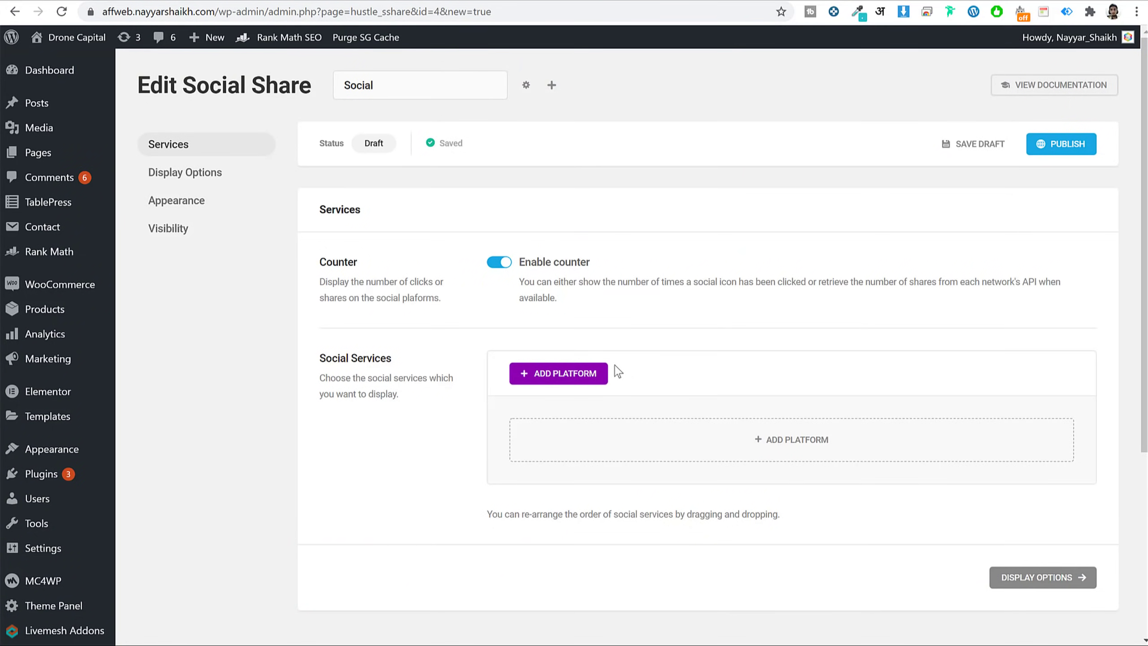
# Step: Add Facebook, Twitter, WhatsApp, Telegram and YouTube as platforms of the social sharing module
pyautogui.click(585, 373)
pyautogui.click(490, 309)
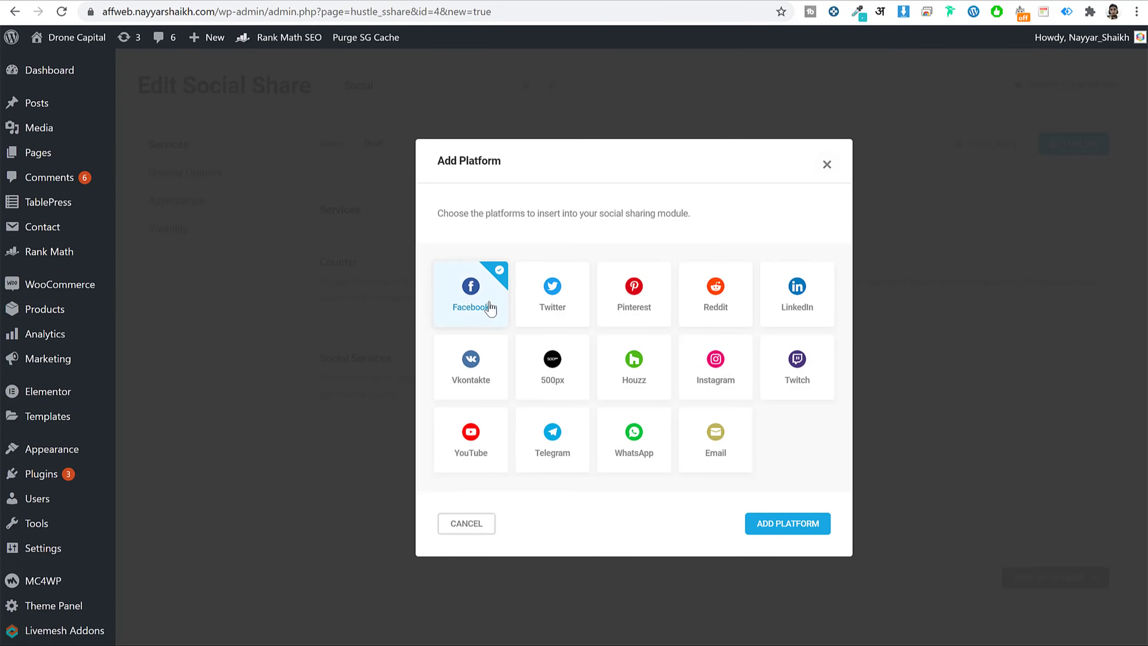
pyautogui.click(540, 303)
pyautogui.click(645, 436)
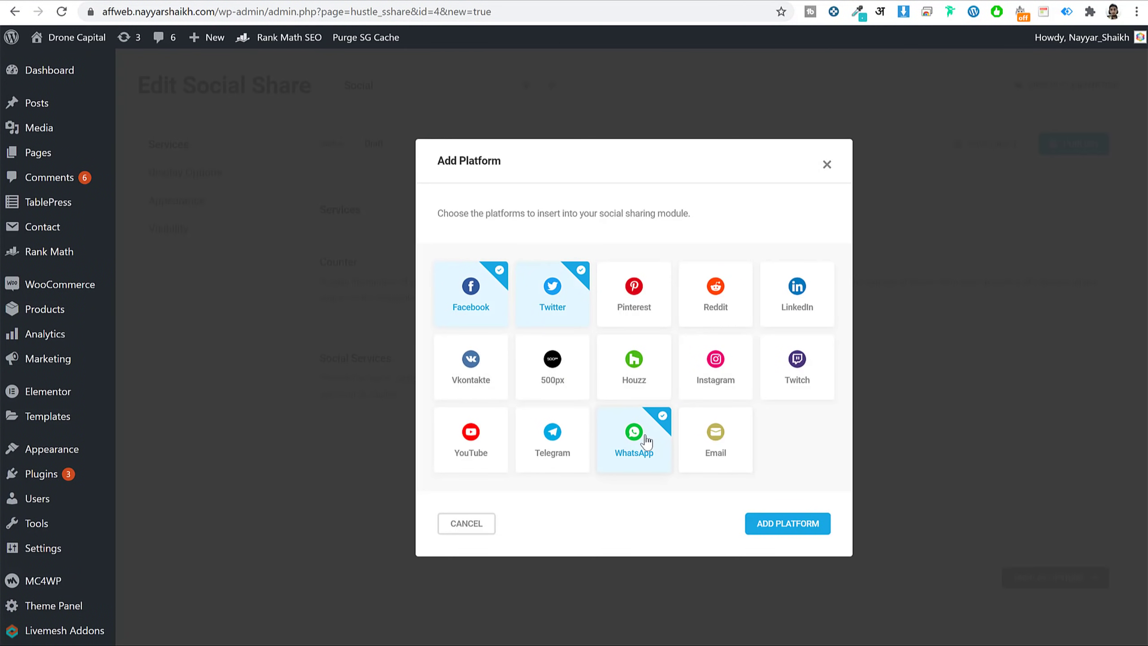
pyautogui.click(553, 452)
pyautogui.click(478, 460)
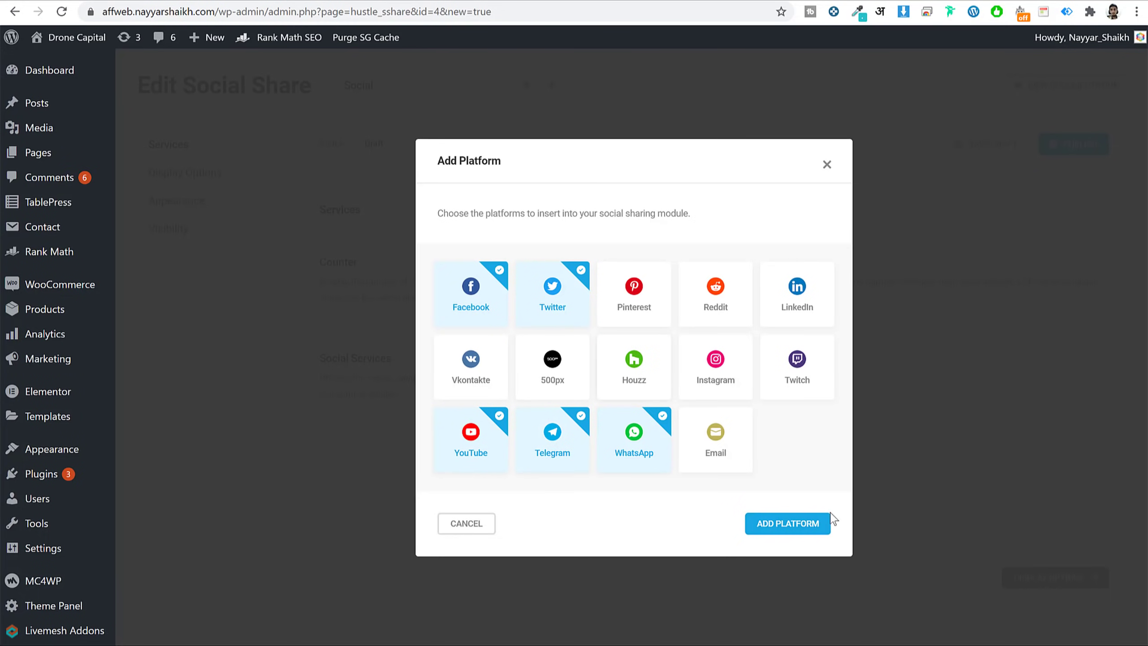
pyautogui.click(800, 525)
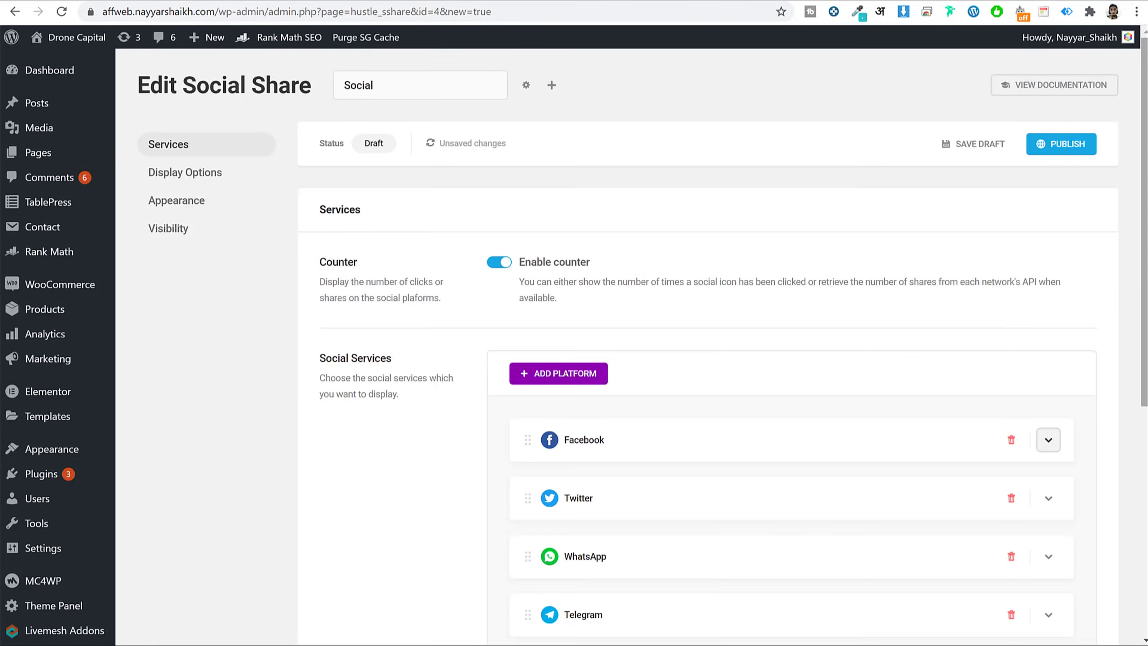
# Step: Set the default counter to 2500 for Facebook and 1500 for Twitter
pyautogui.scroll(-4, 1048, 439)
pyautogui.scroll(-2, 1082, 193)
pyautogui.click(1048, 148)
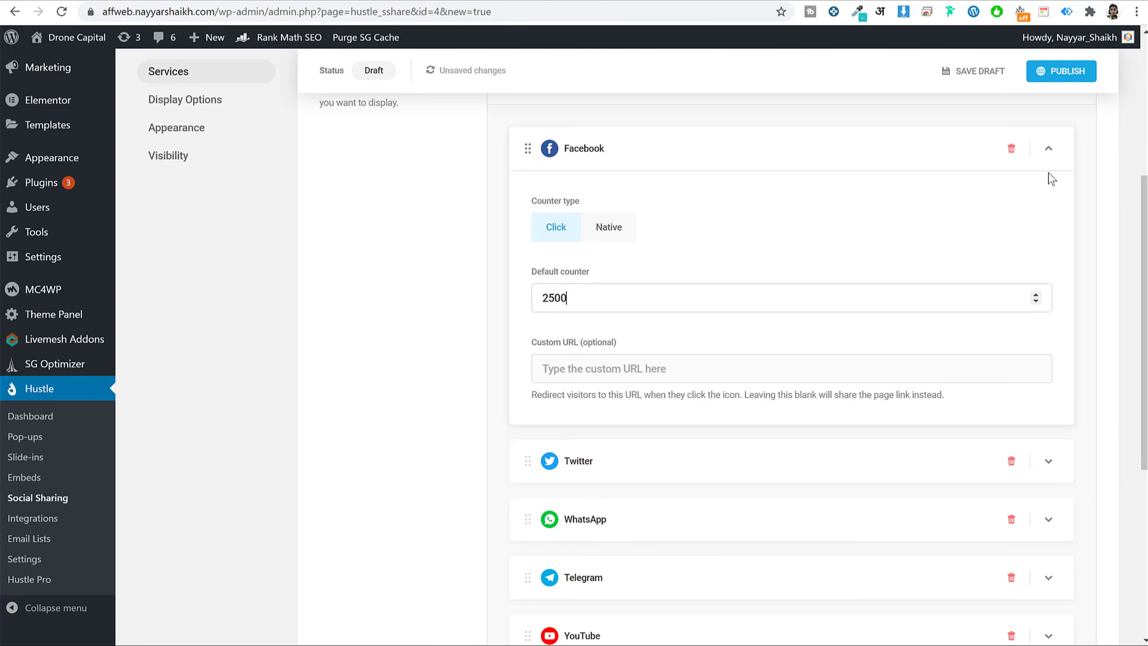
pyautogui.click(1048, 148)
pyautogui.click(762, 210)
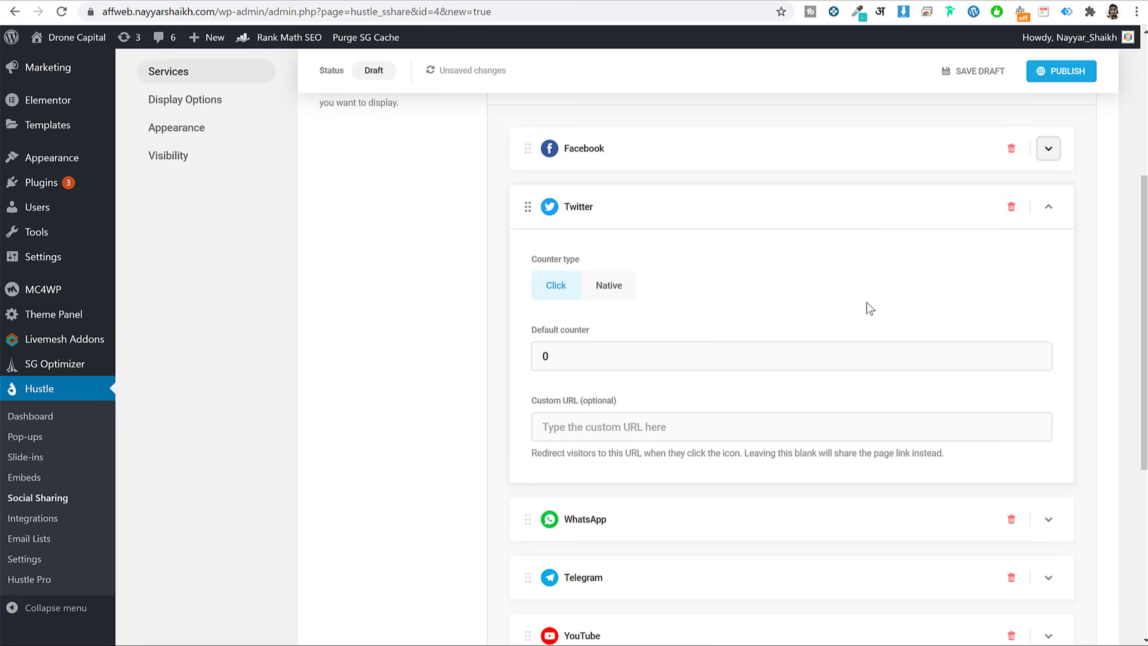
pyautogui.doubleClick(707, 357)
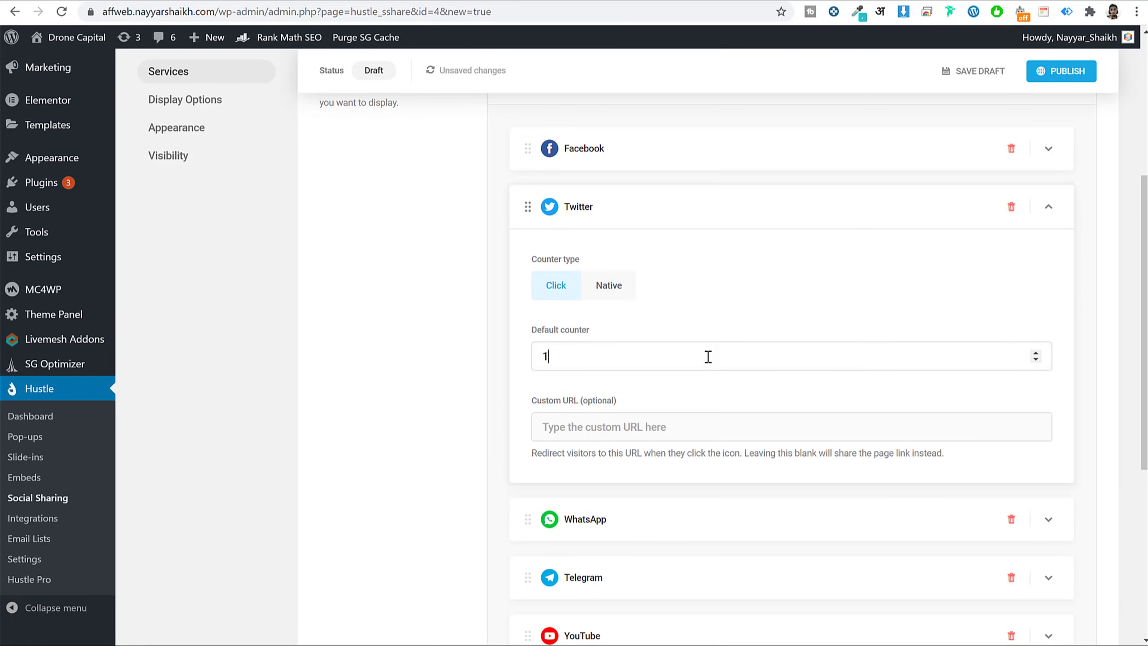
pyautogui.click(1049, 207)
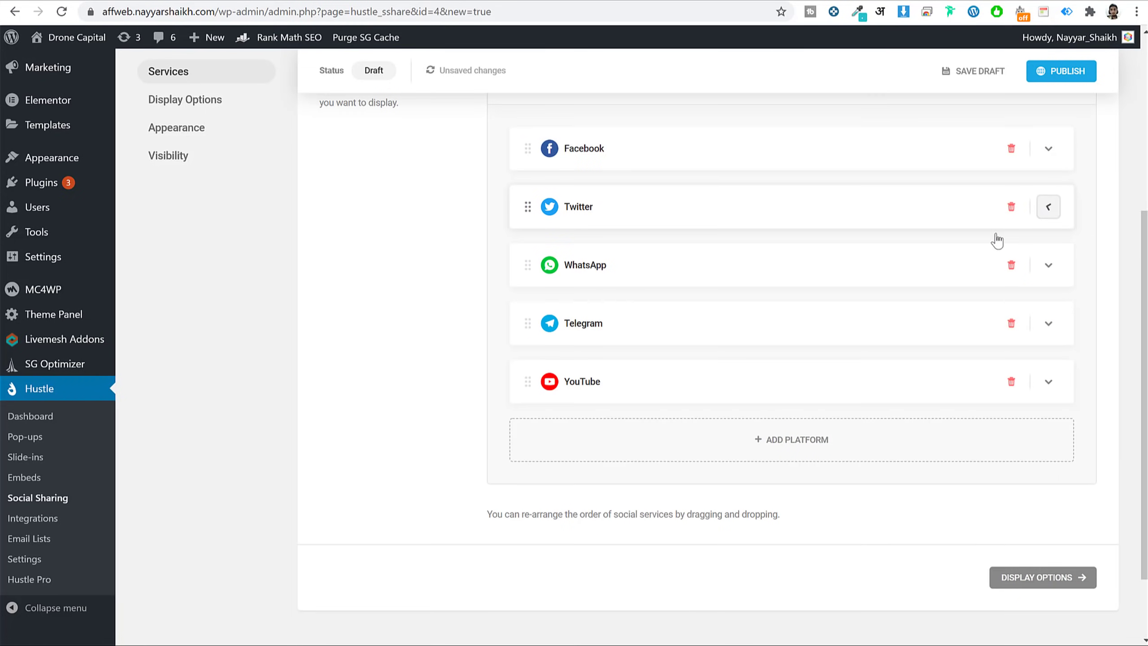
# Step: In the display options, place the desktop floating social bar at Right horizontally and Bottom vertically
pyautogui.scroll(-3, 1032, 460)
pyautogui.click(1053, 488)
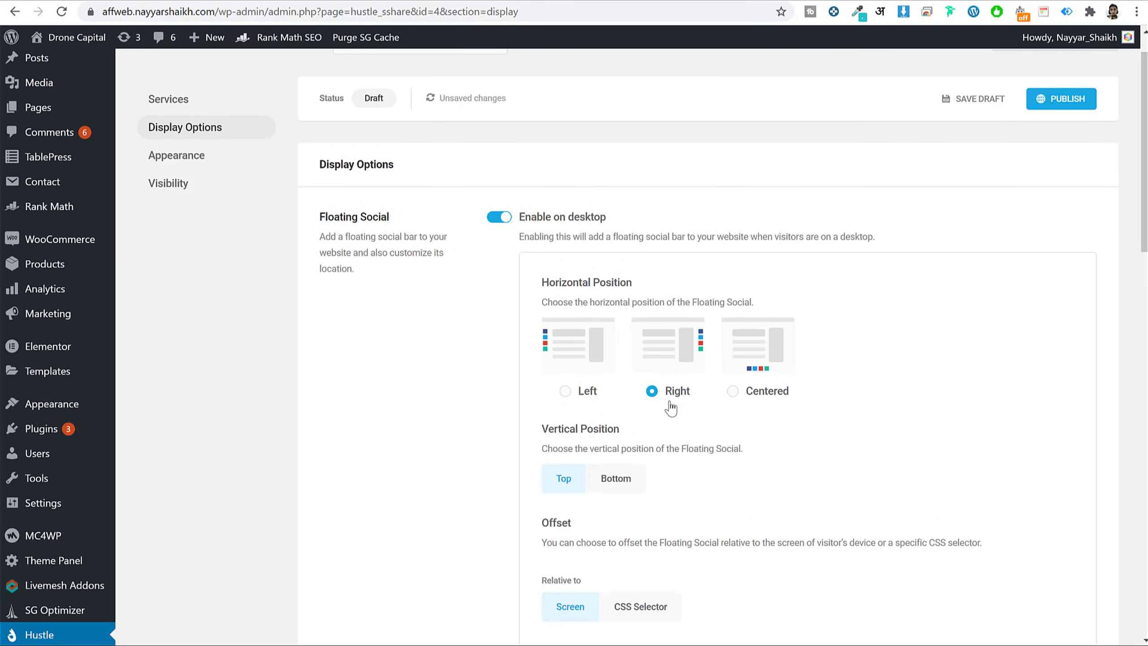
pyautogui.click(569, 393)
pyautogui.click(655, 392)
pyautogui.scroll(-5, 1003, 402)
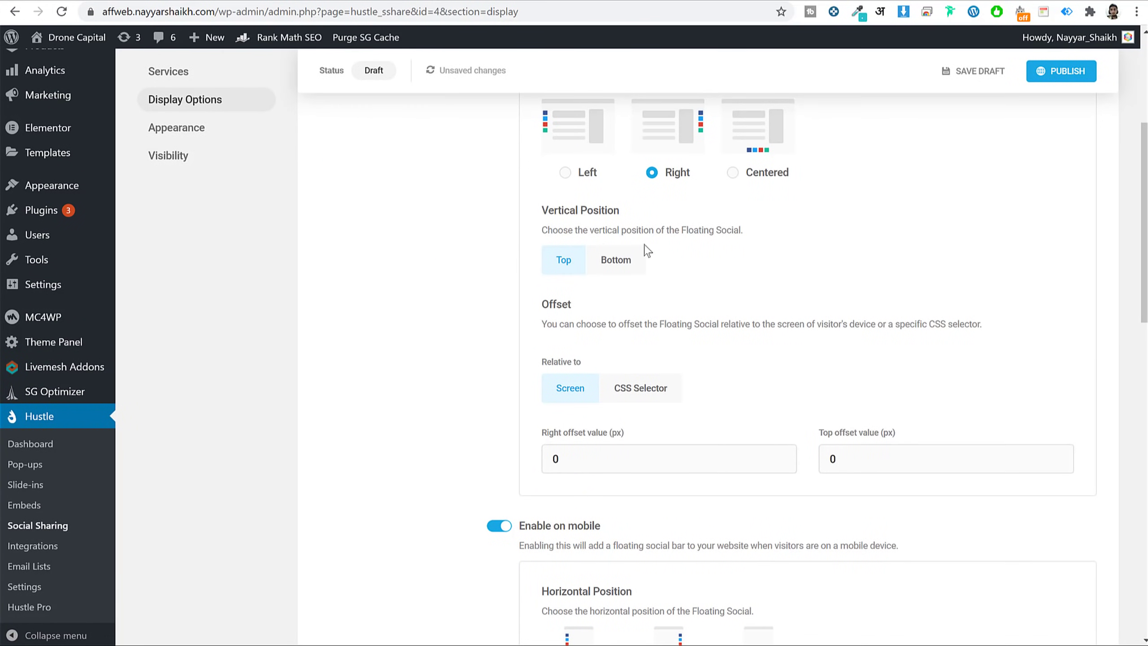
pyautogui.click(616, 263)
pyautogui.scroll(2, 723, 283)
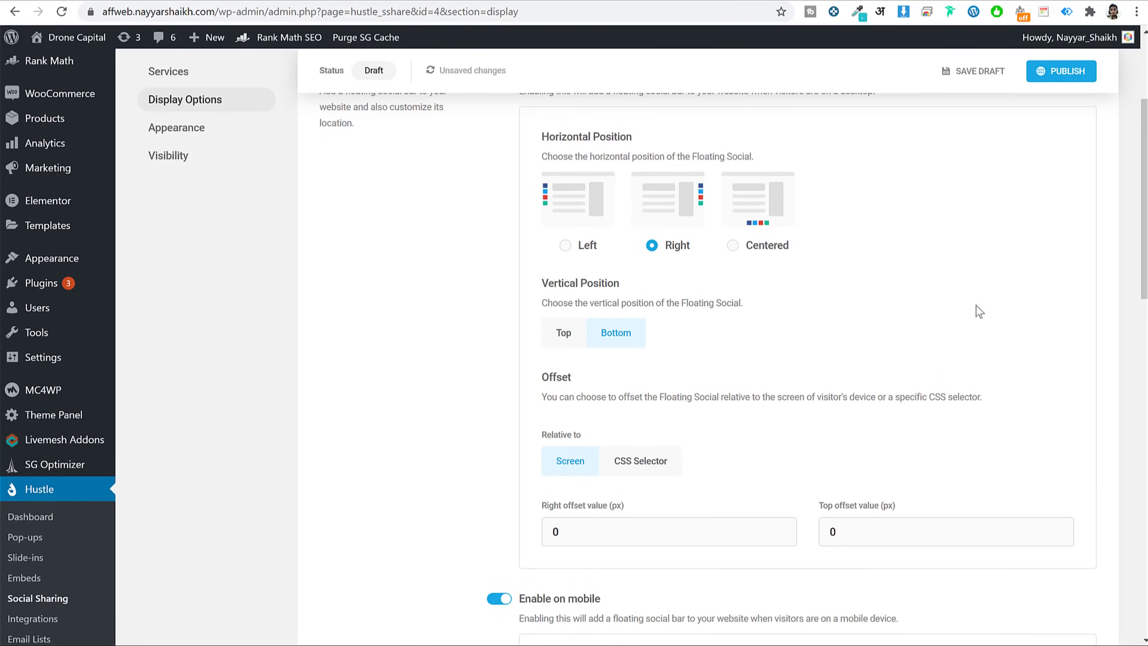
# Step: Leave the mobile, inline, widget and shortcode display options as they are and continue to the Appearance settings
pyautogui.scroll(-10, 978, 312)
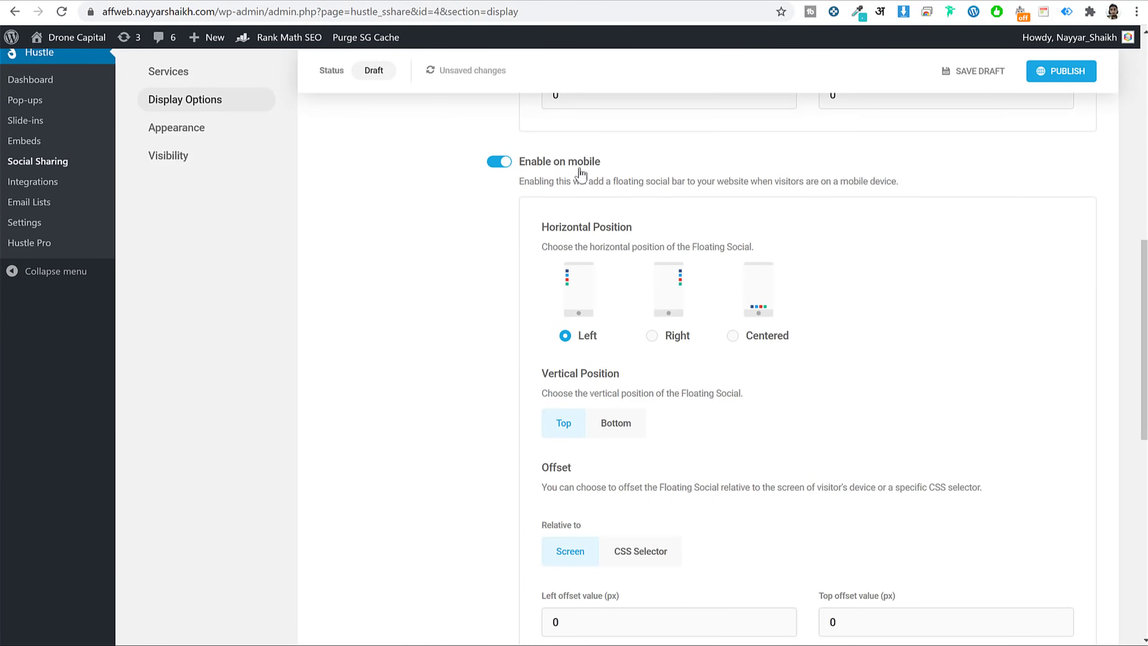
pyautogui.scroll(-3, 786, 337)
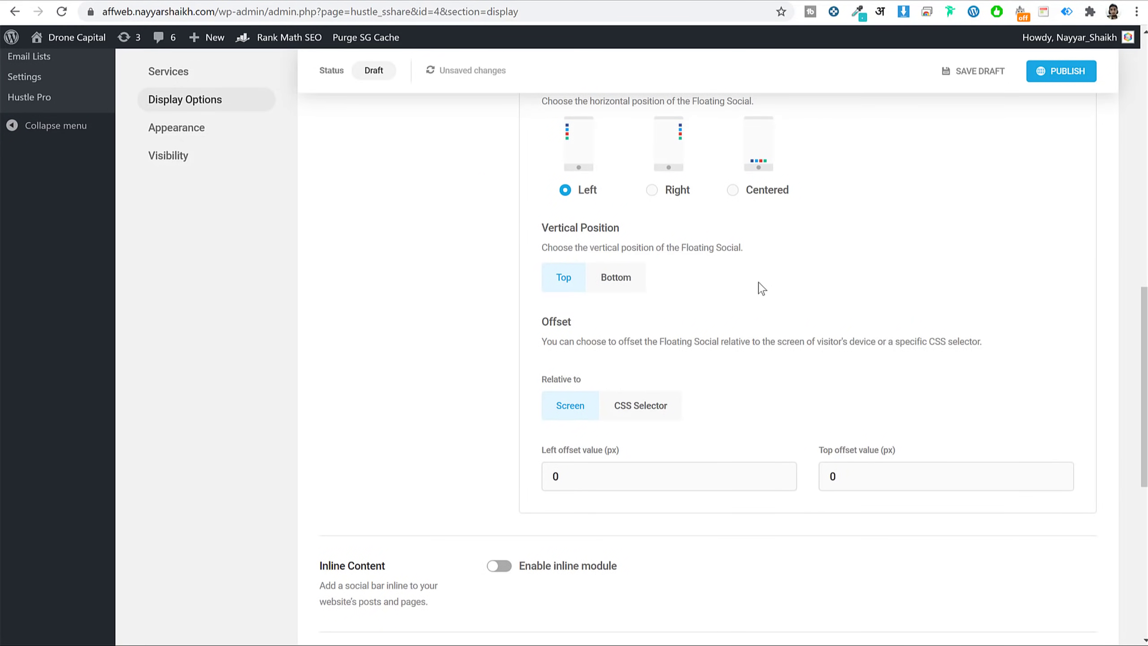
pyautogui.scroll(-4, 780, 329)
pyautogui.scroll(-5, 780, 329)
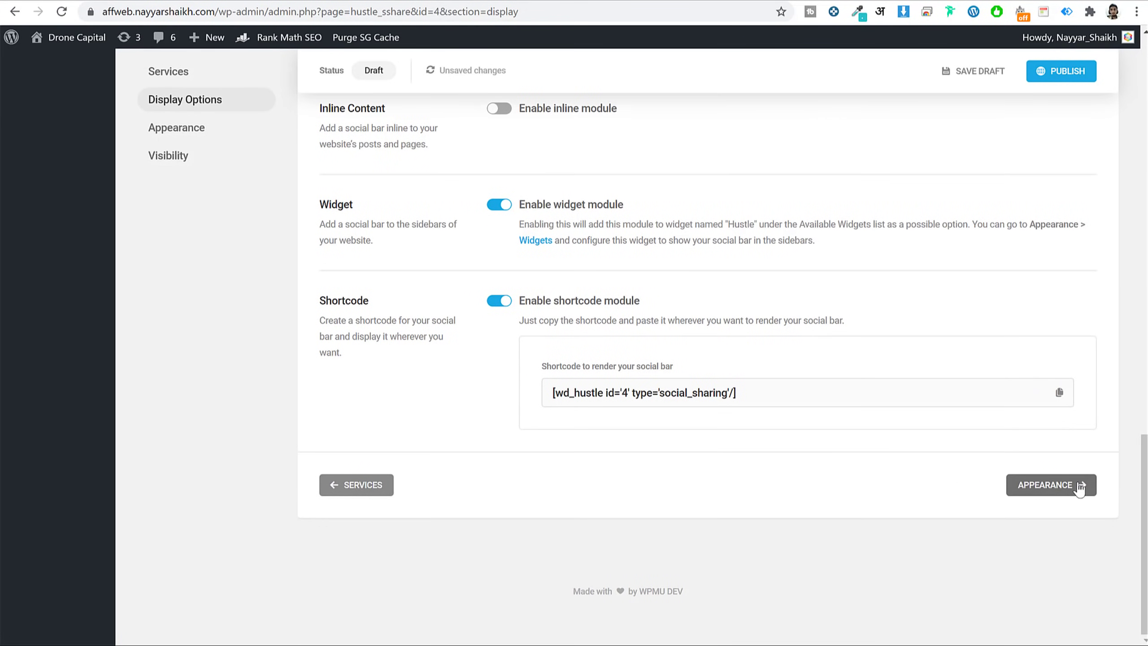
pyautogui.click(1079, 485)
# Step: Compare the available icon styles in the floating bar preview and choose the filled circle style
pyautogui.scroll(-3, 917, 333)
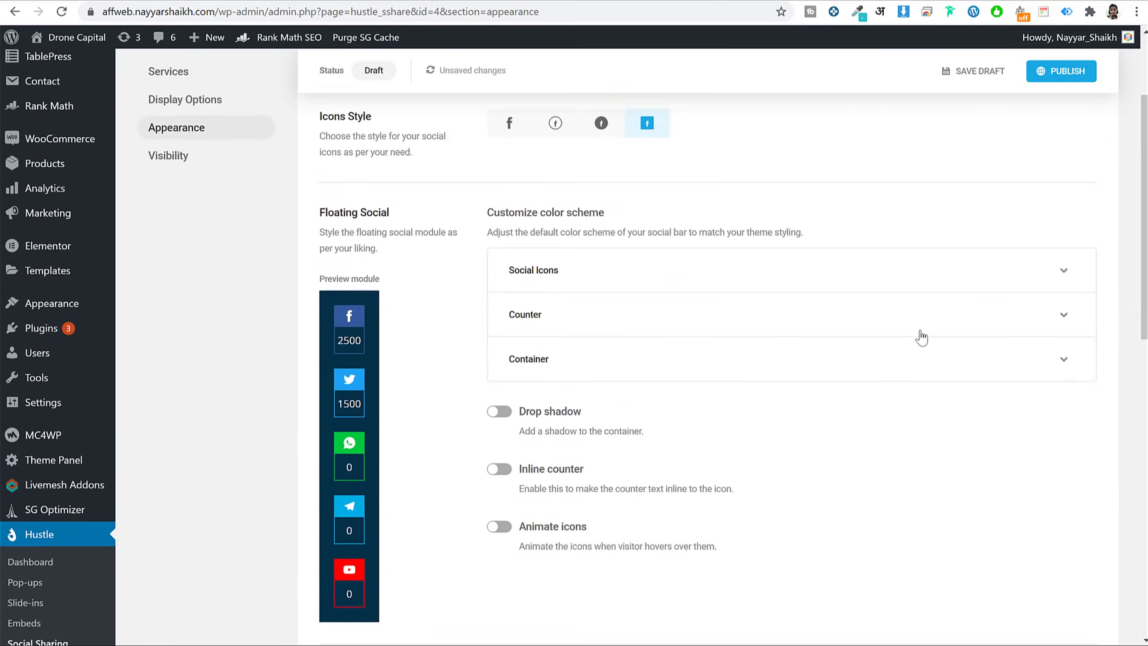
pyautogui.scroll(5, 367, 287)
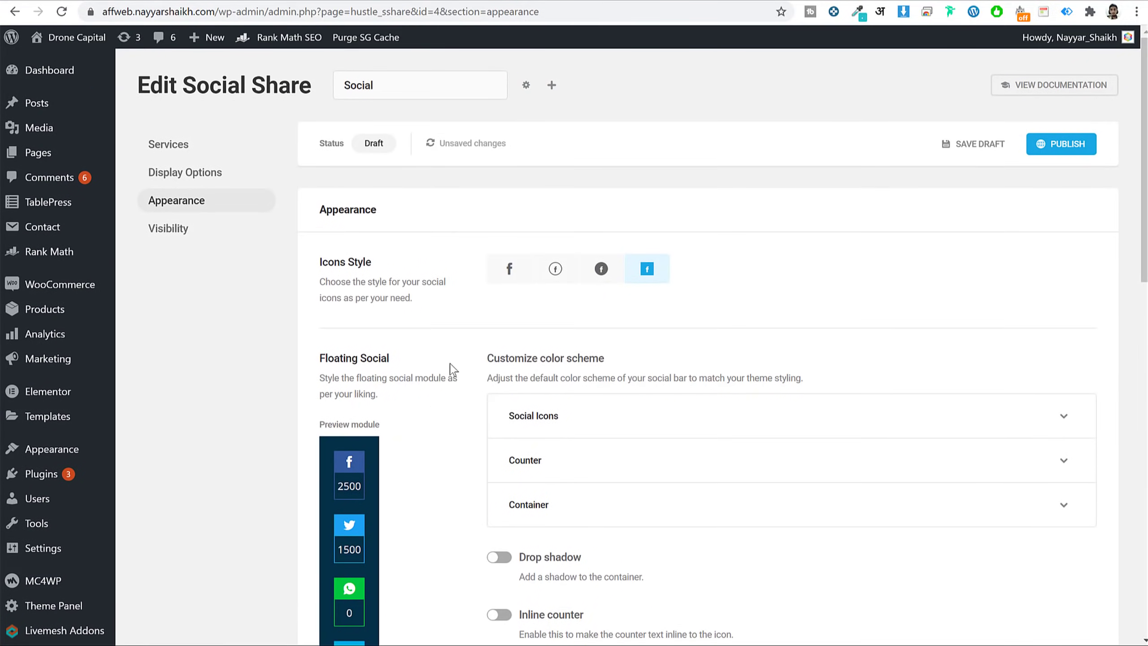
pyautogui.scroll(-3, 1027, 282)
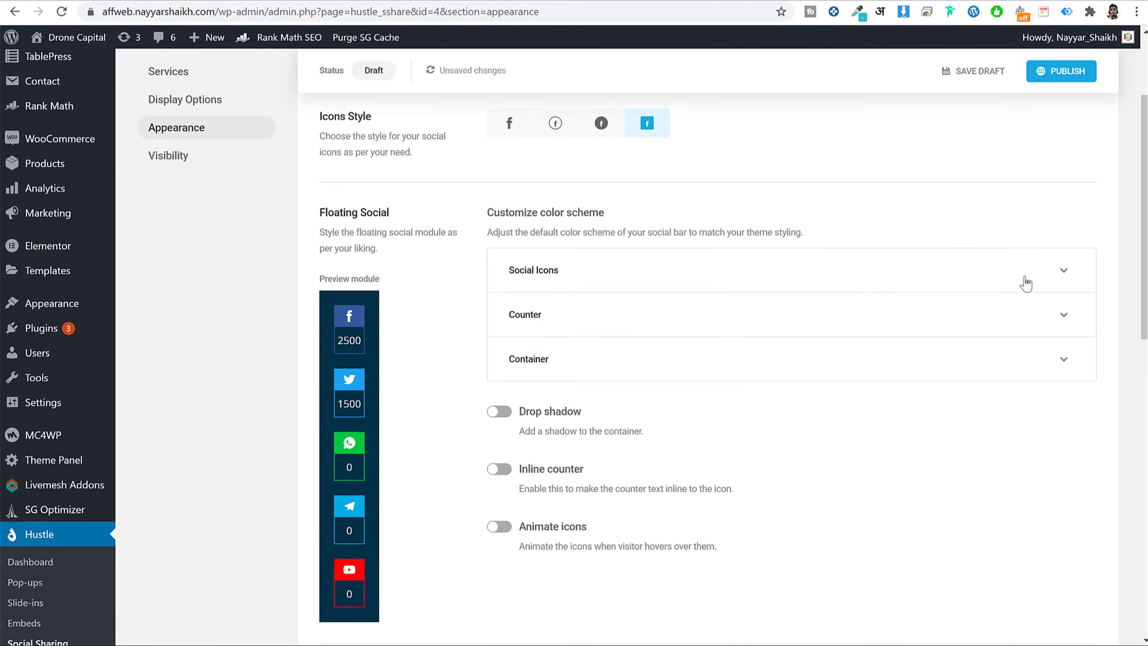
pyautogui.click(509, 126)
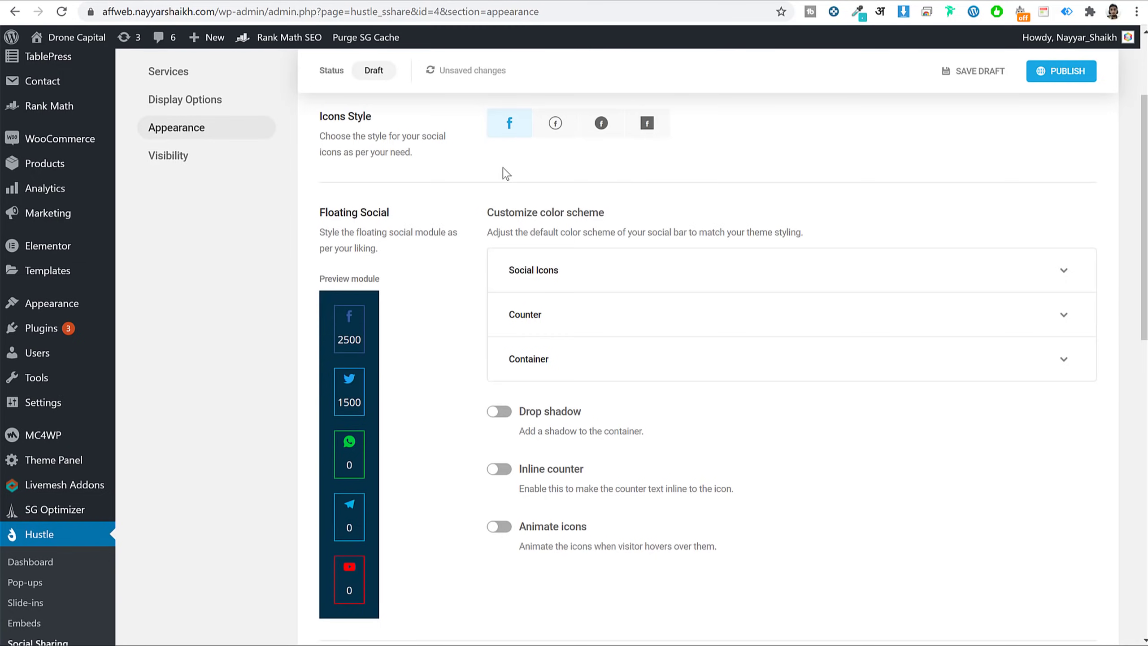
pyautogui.click(557, 128)
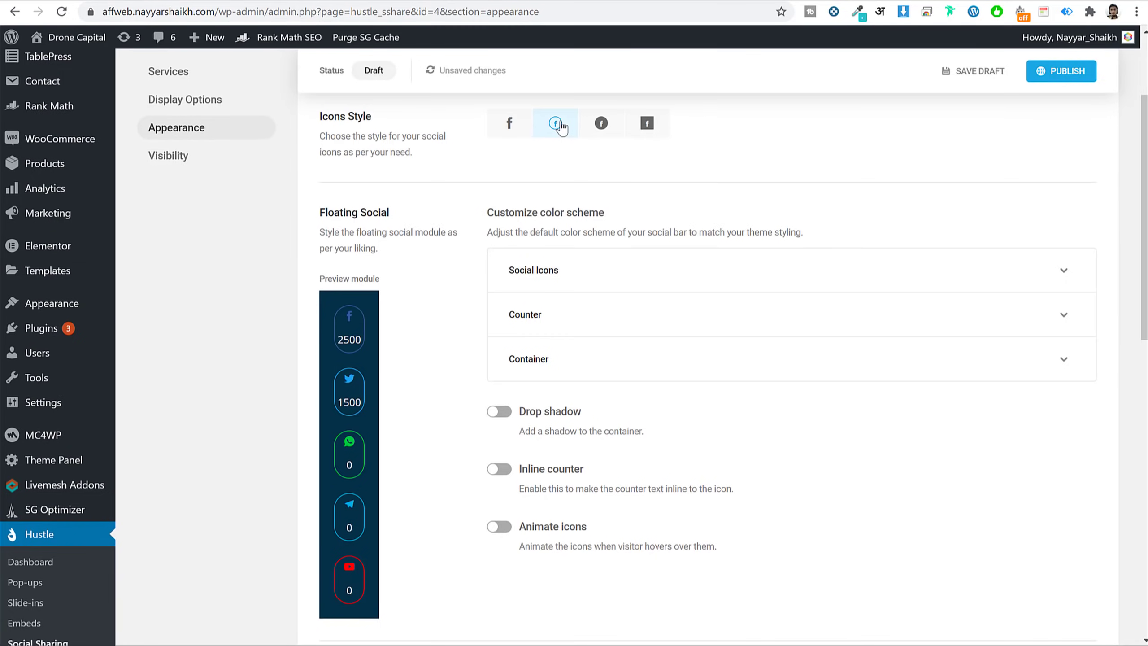
pyautogui.click(613, 126)
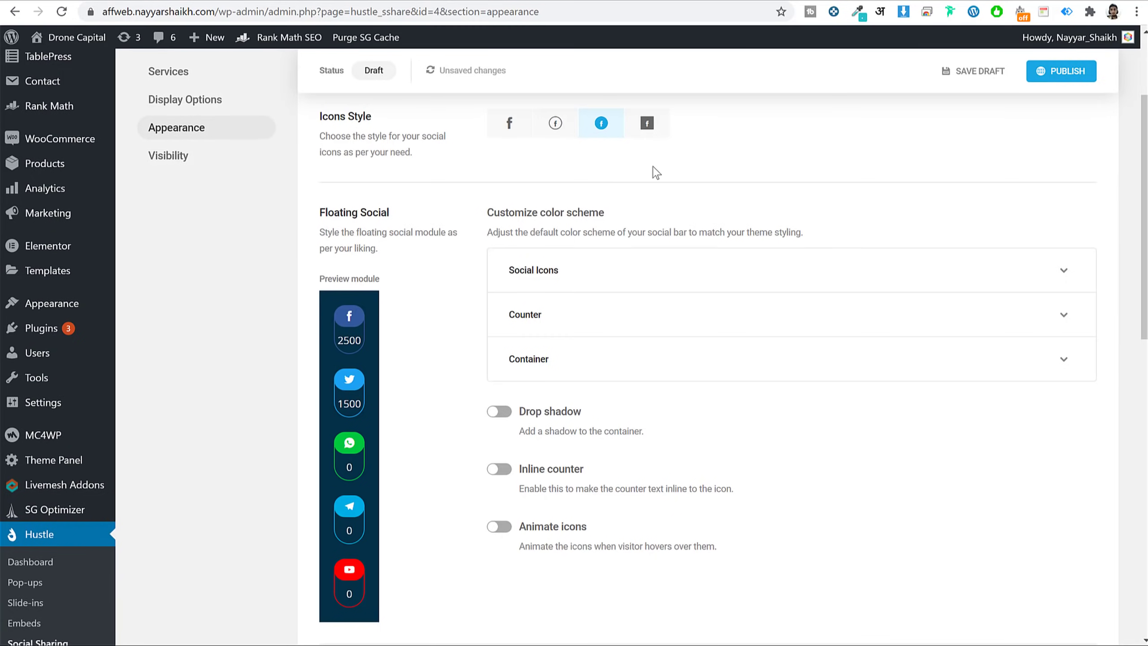
# Step: Examine the floating bar's Social Icons and Counter color options, keeping the default icon colors
pyautogui.scroll(-2, 912, 259)
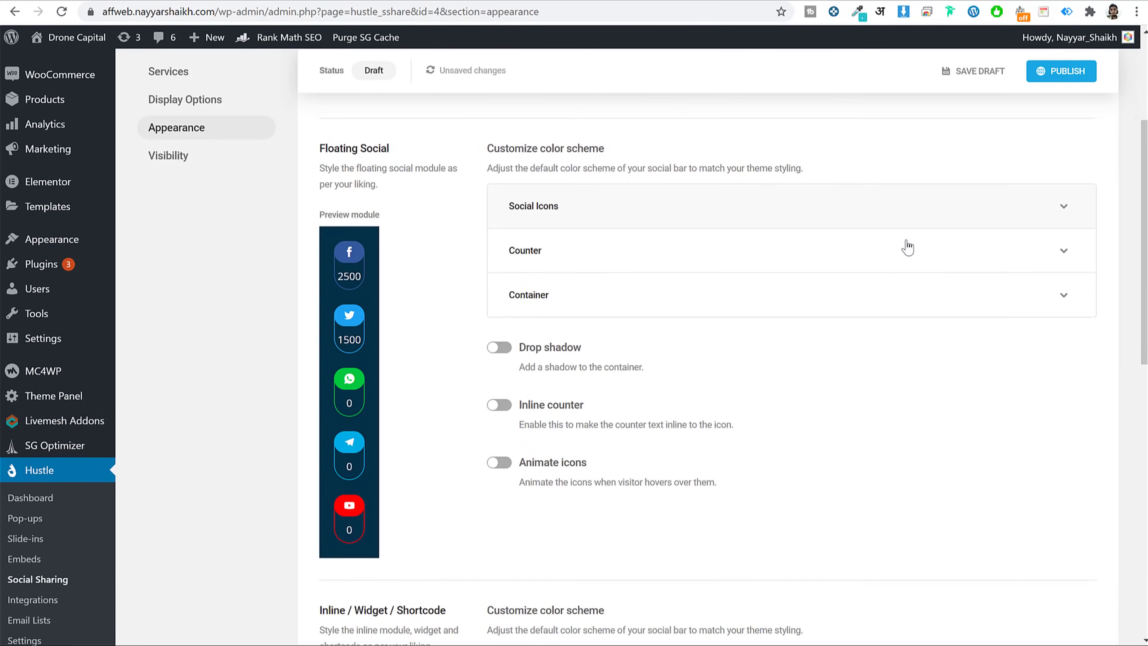
pyautogui.click(902, 237)
pyautogui.click(871, 209)
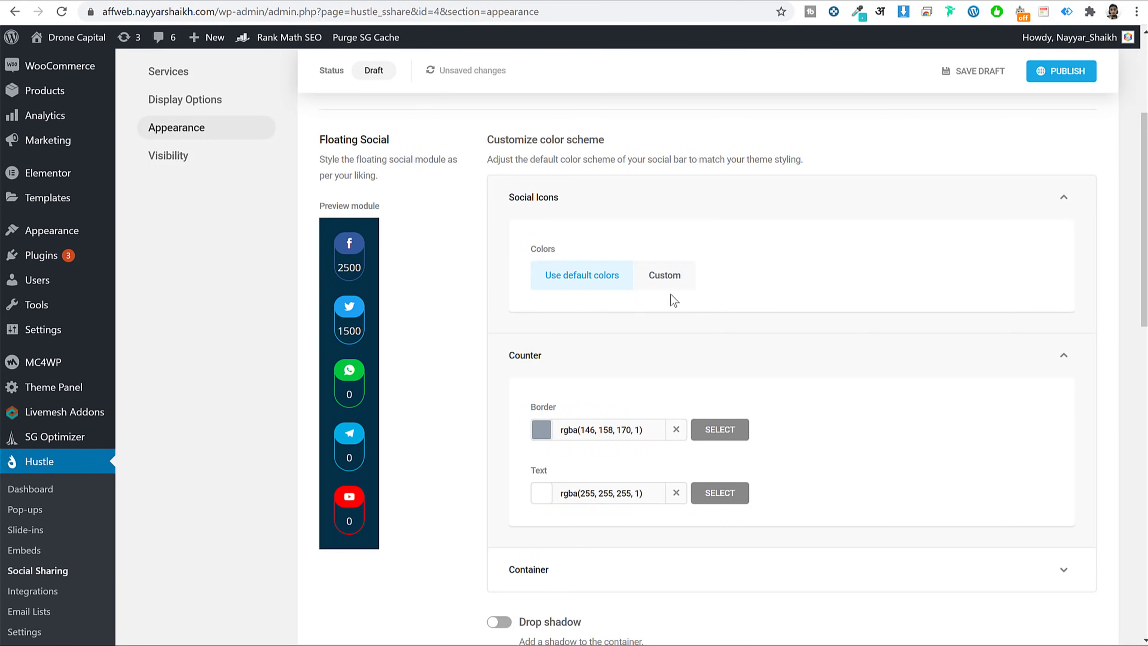
pyautogui.click(656, 278)
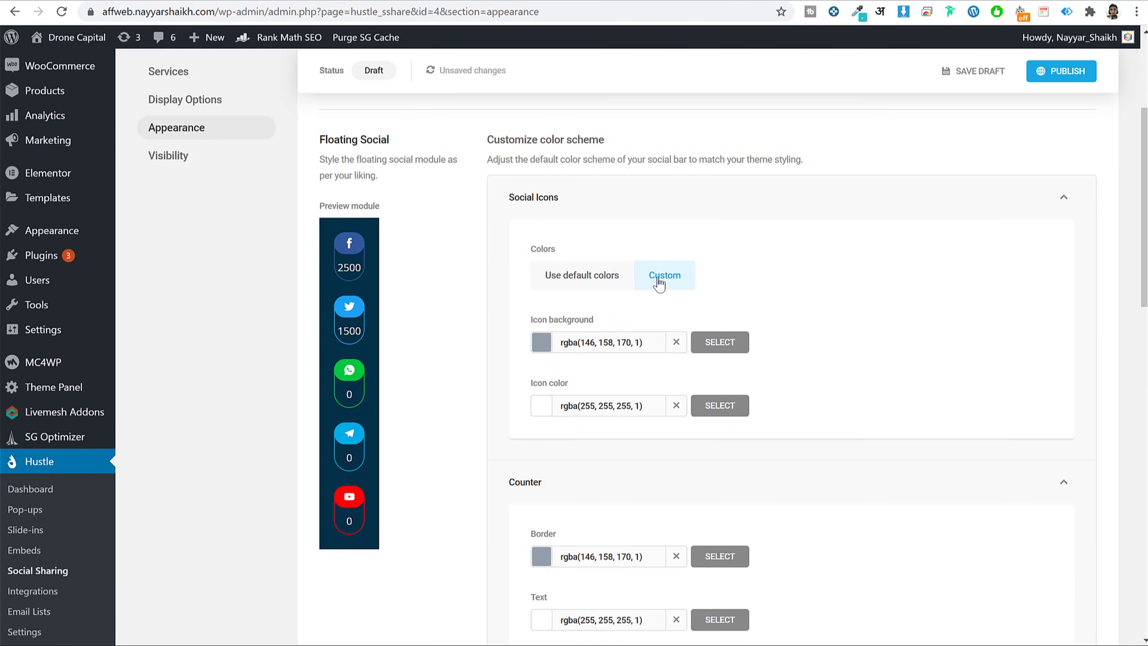
pyautogui.click(565, 284)
pyautogui.click(1071, 201)
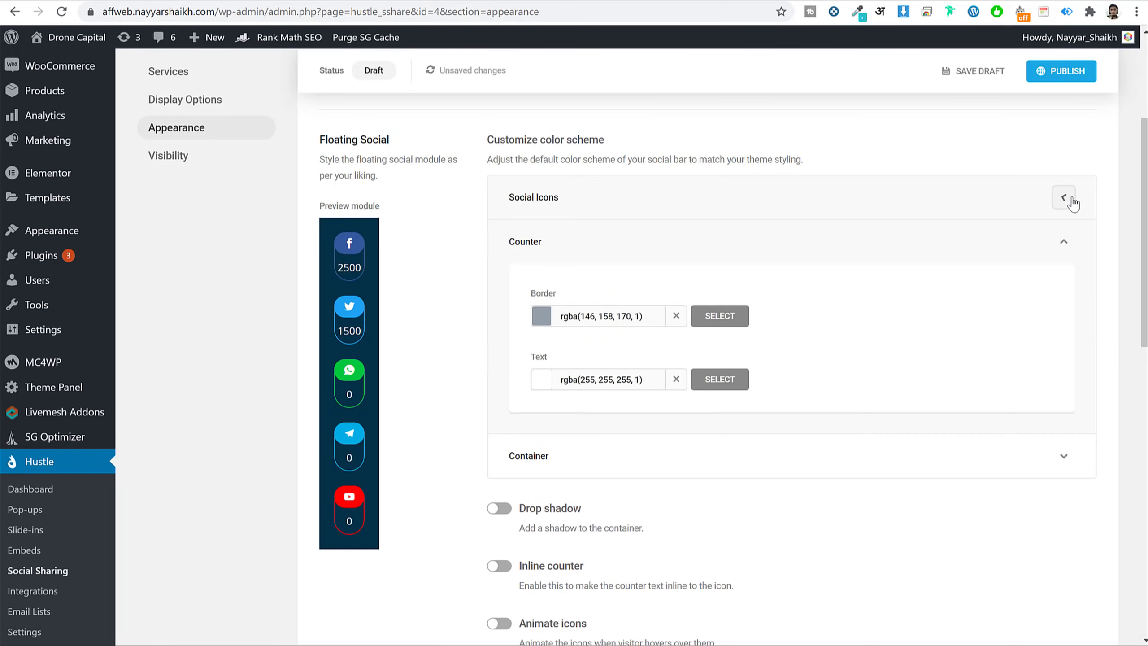
pyautogui.scroll(-3, 832, 312)
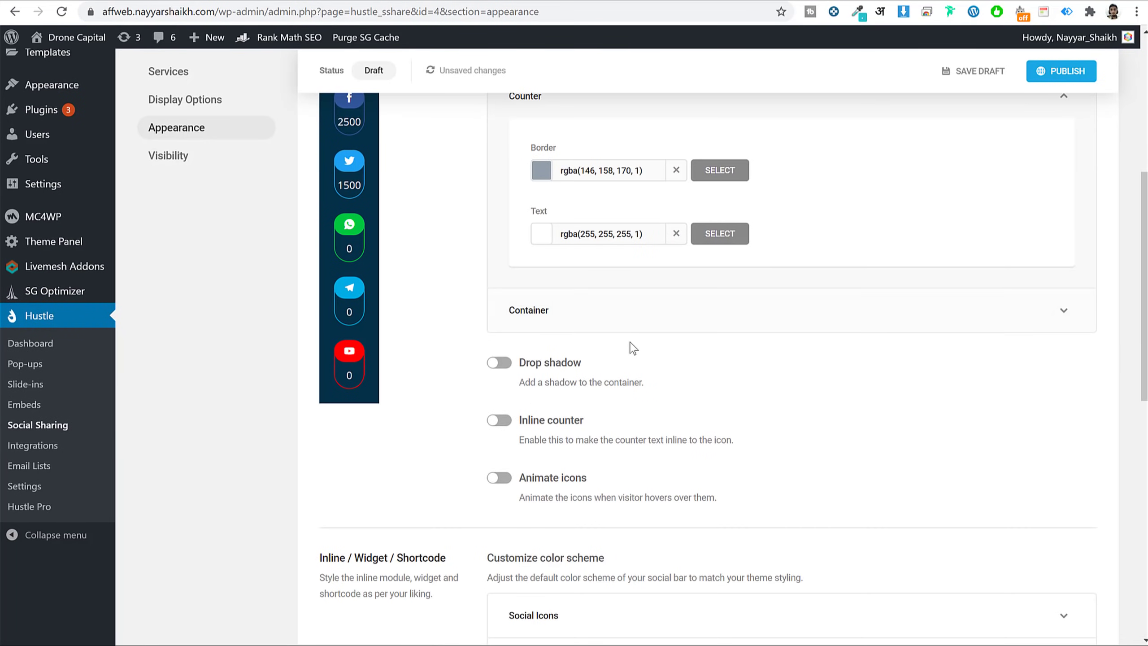
# Step: Expand the floating bar's Container color options and set the container's background color to #333333
pyautogui.scroll(2, 633, 348)
pyautogui.click(594, 385)
pyautogui.scroll(-1, 417, 346)
pyautogui.scroll(1, 429, 285)
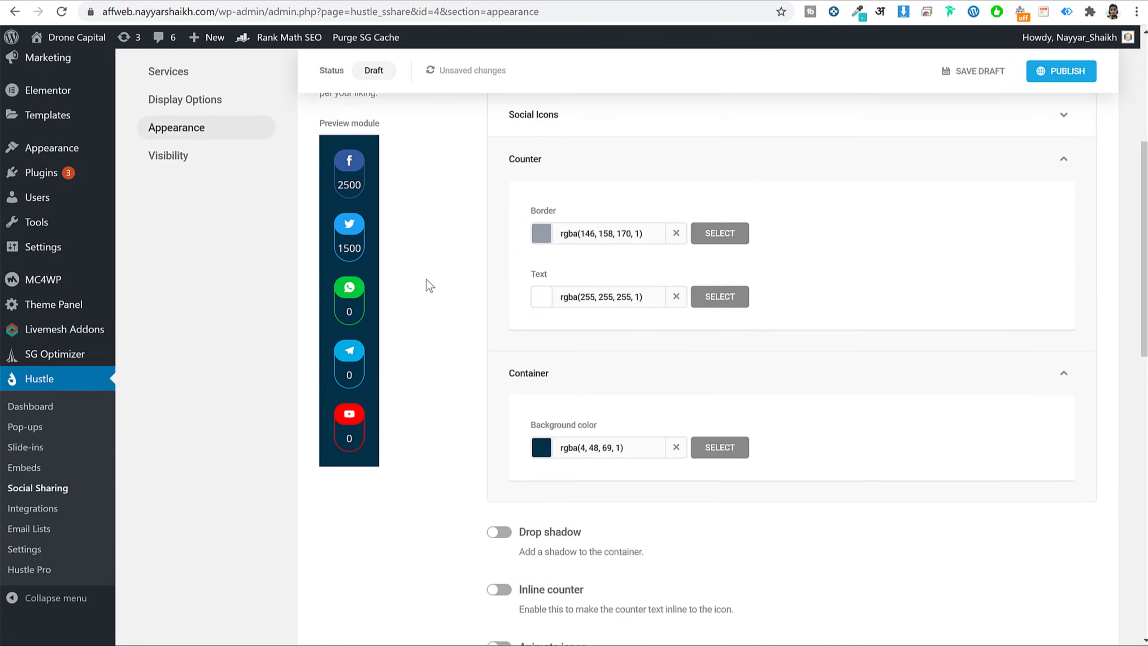
pyautogui.scroll(2, 428, 285)
pyautogui.scroll(-1, 589, 416)
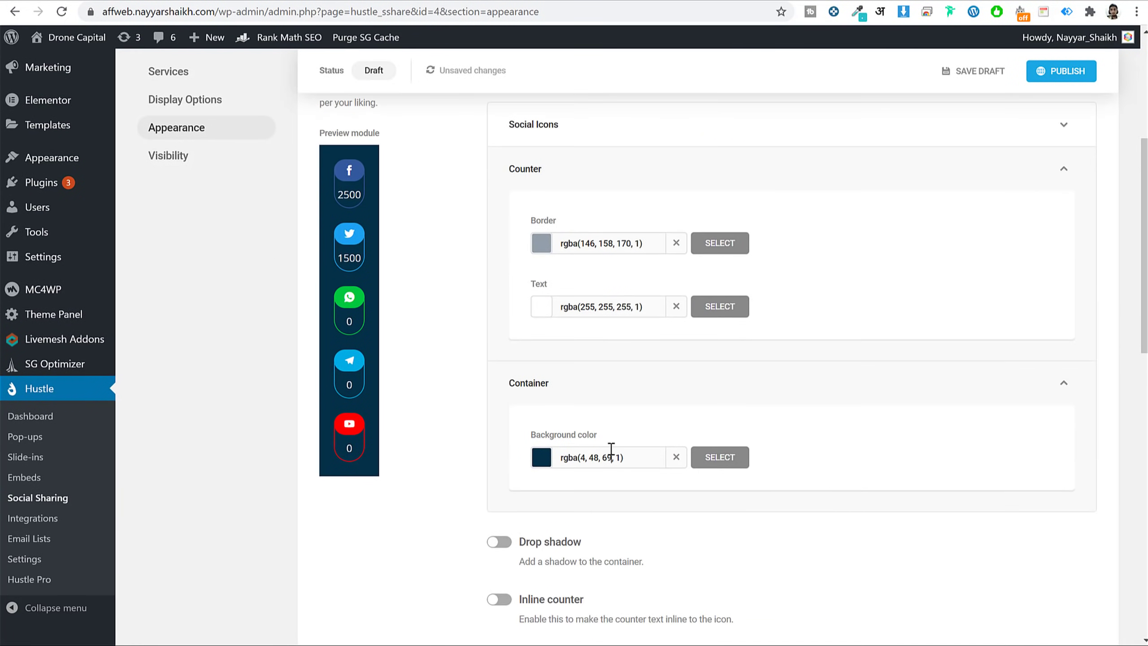
pyautogui.scroll(-2, 723, 421)
pyautogui.click(546, 385)
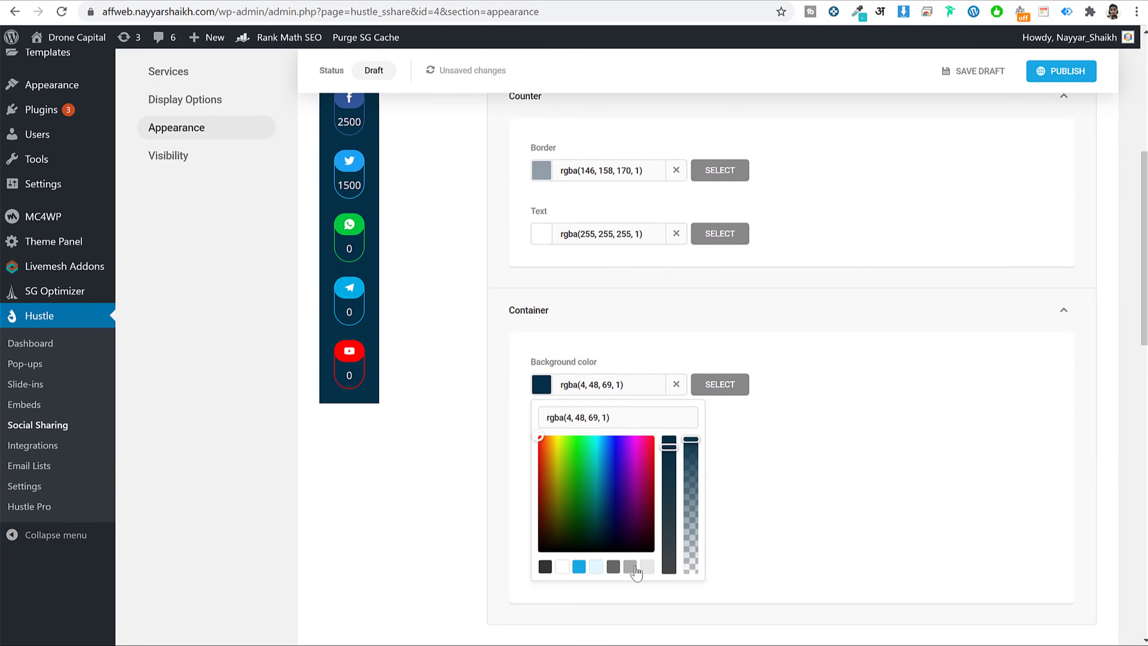
pyautogui.click(546, 567)
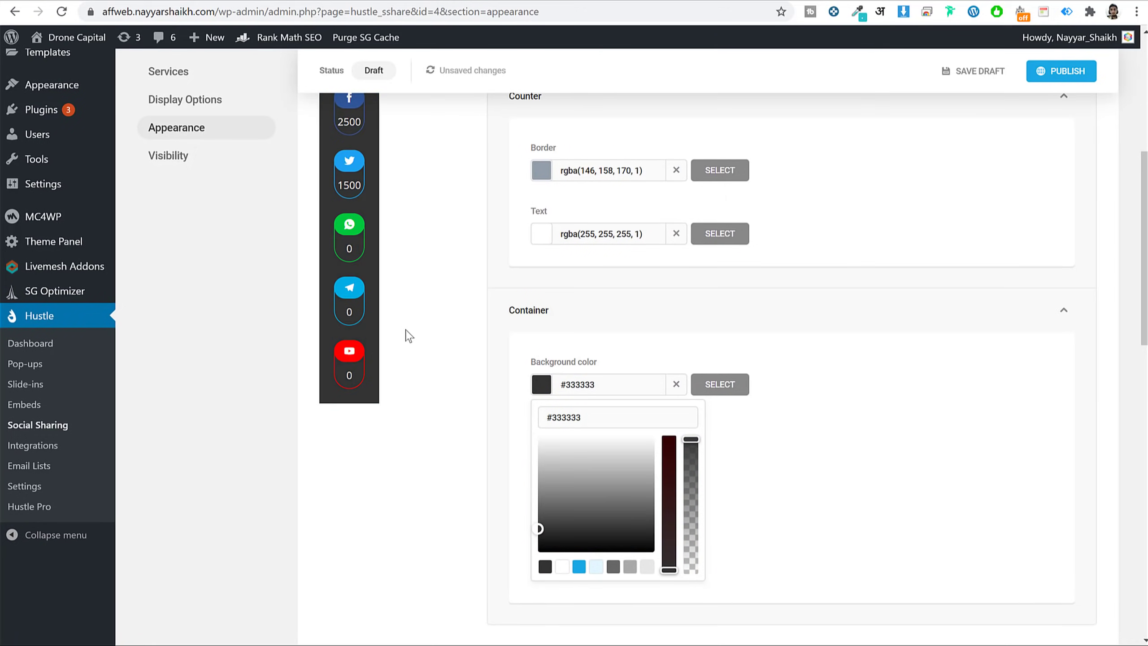
# Step: Darken the floating bar's container background to black, #000000, and check it in the module preview
pyautogui.scroll(2, 608, 470)
pyautogui.scroll(-2, 607, 469)
pyautogui.moveTo(583, 486); pyautogui.dragTo(514, 575)
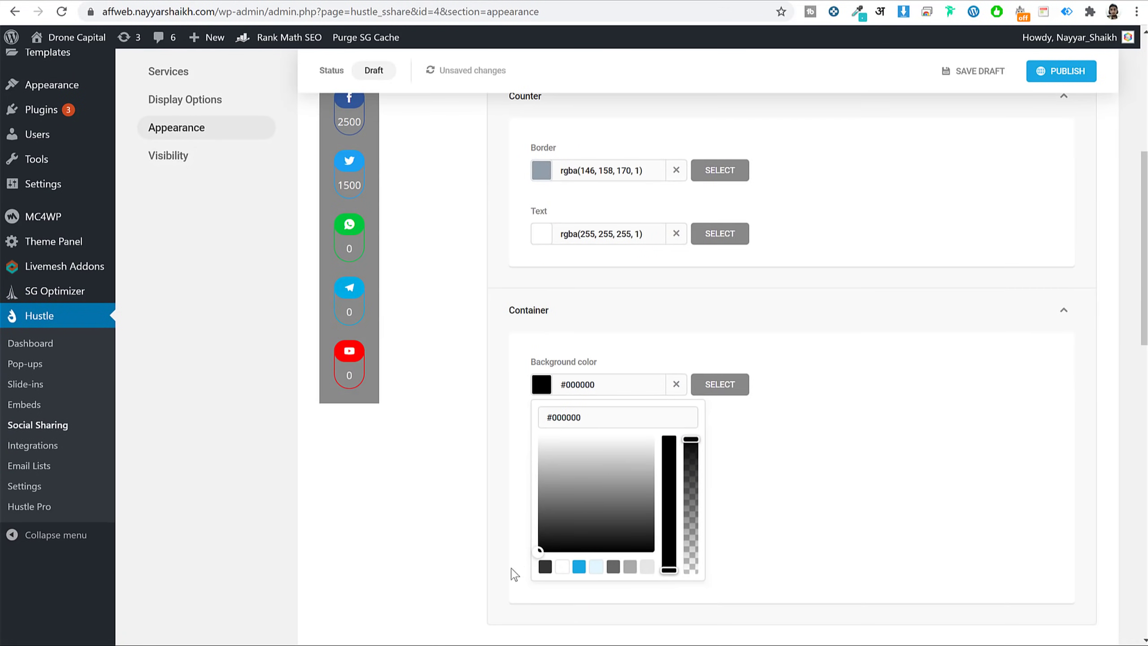
pyautogui.click(515, 575)
pyautogui.scroll(3, 628, 387)
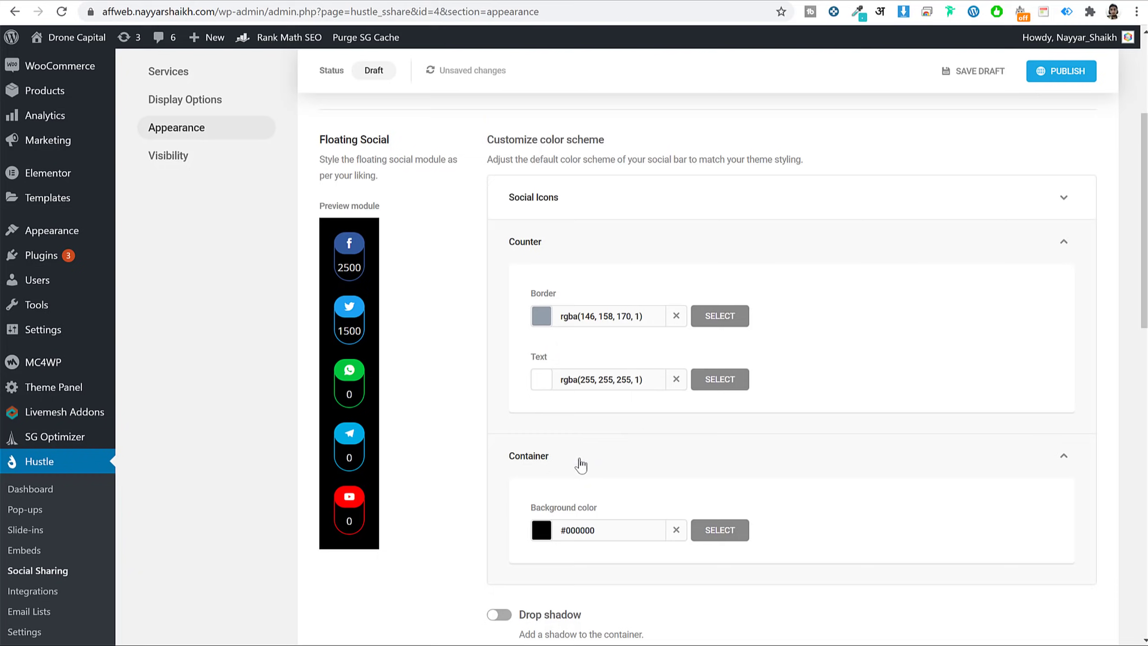
# Step: Try blue #17a8e3 and white #ffffff as the floating bar's container background in the module preview
pyautogui.scroll(-5, 606, 506)
pyautogui.click(542, 315)
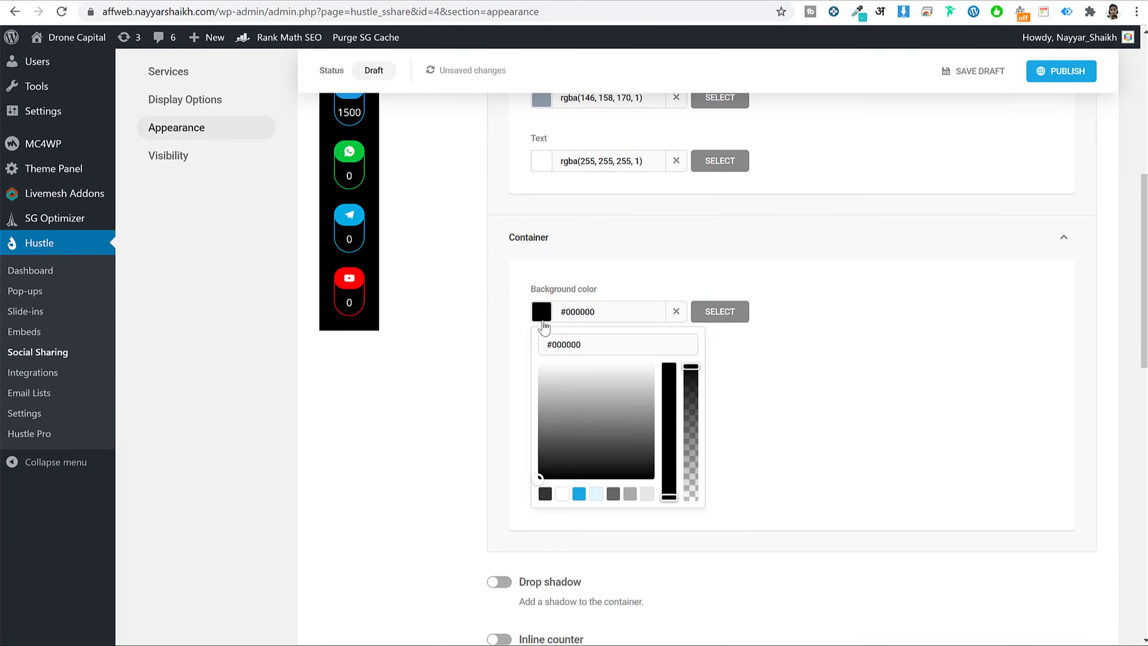
pyautogui.click(579, 493)
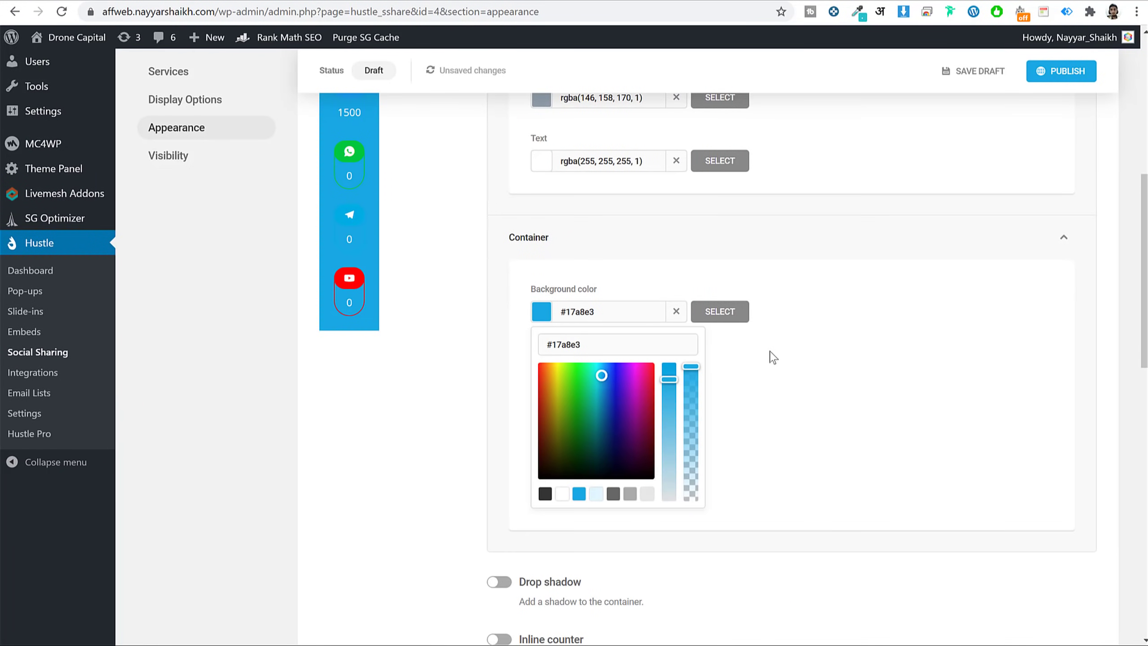
pyautogui.click(563, 494)
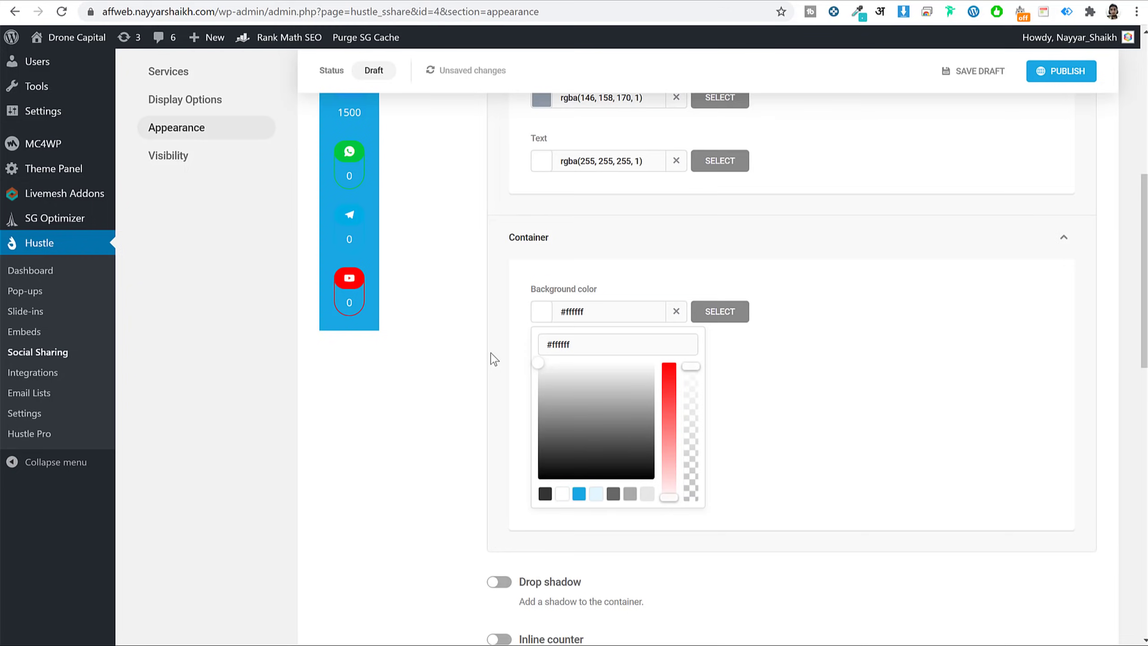
pyautogui.scroll(2, 554, 509)
pyautogui.scroll(-2, 570, 501)
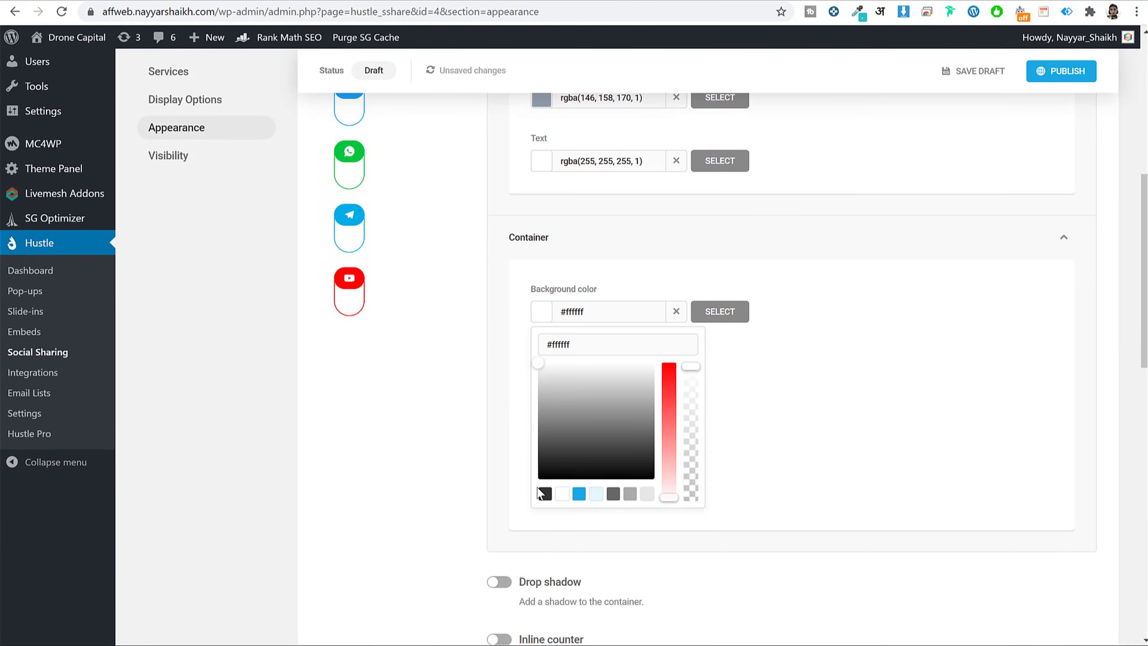
# Step: Set the floating bar's container background color back to black, #000000, and close the color picker
pyautogui.click(543, 493)
pyautogui.click(790, 315)
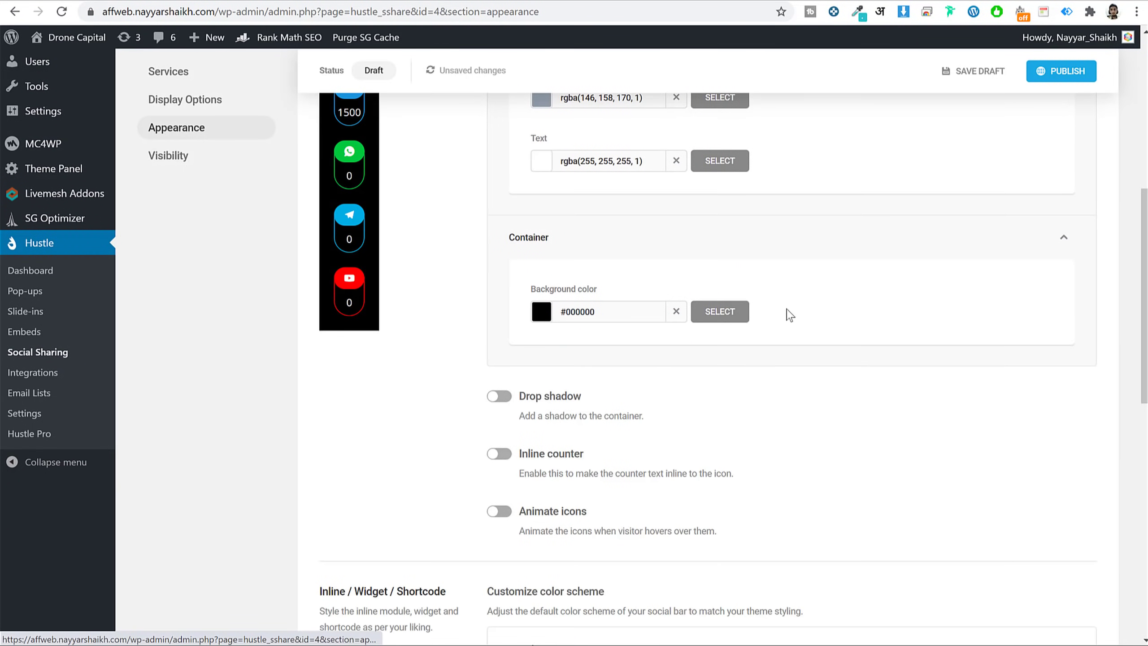
pyautogui.click(720, 312)
pyautogui.click(859, 335)
pyautogui.scroll(-1, 862, 338)
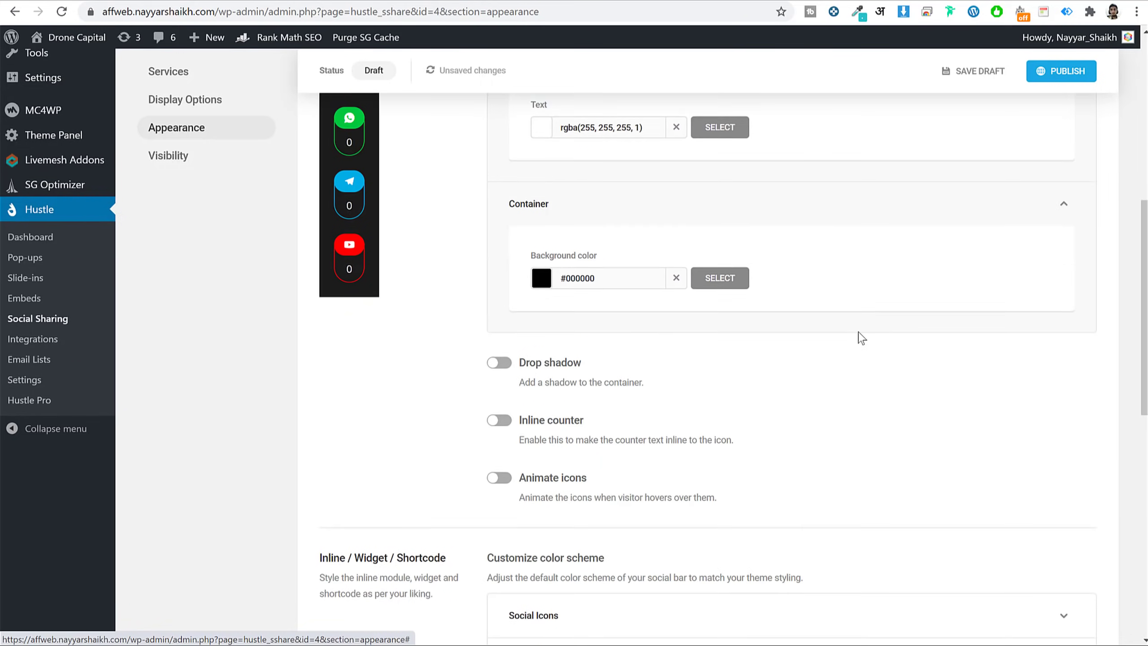
# Step: Enable Inline counter and Animate icons for the floating social bar, leaving Drop shadow off
pyautogui.scroll(2, 862, 338)
pyautogui.click(503, 530)
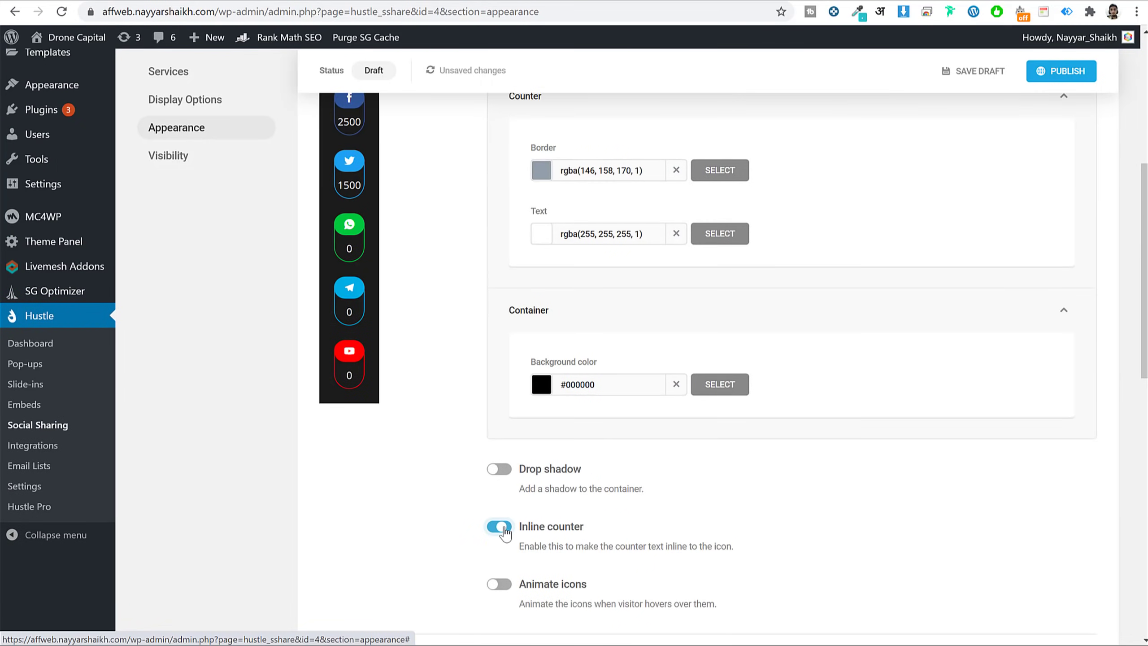
pyautogui.scroll(3, 543, 511)
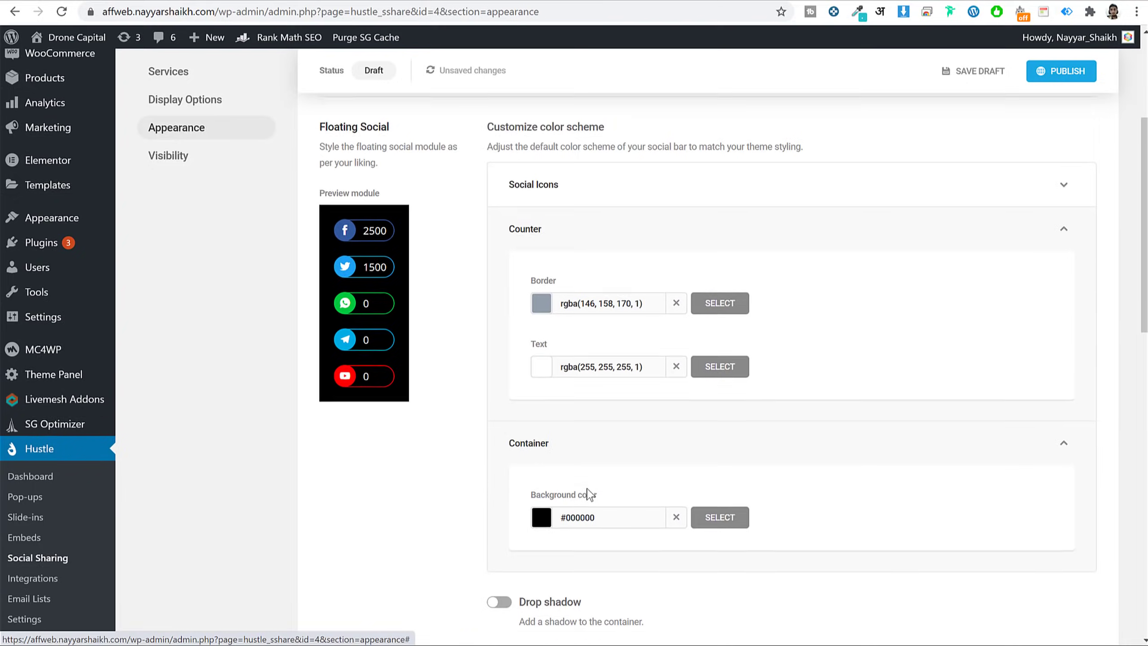
pyautogui.scroll(-4, 590, 494)
pyautogui.click(502, 512)
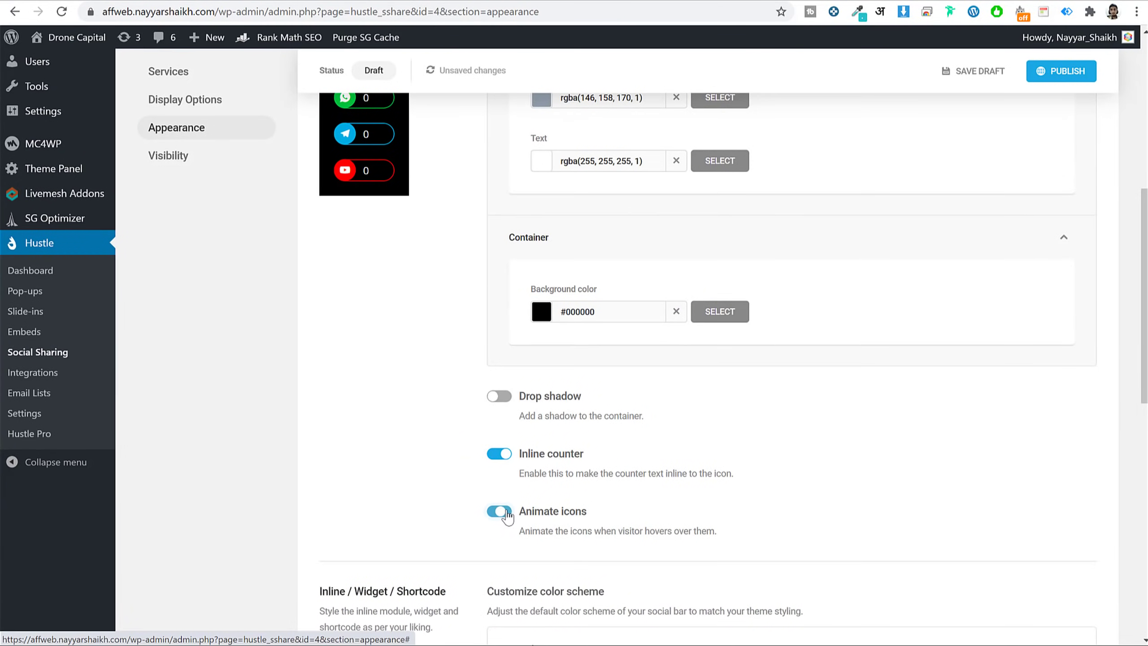
pyautogui.scroll(2, 751, 469)
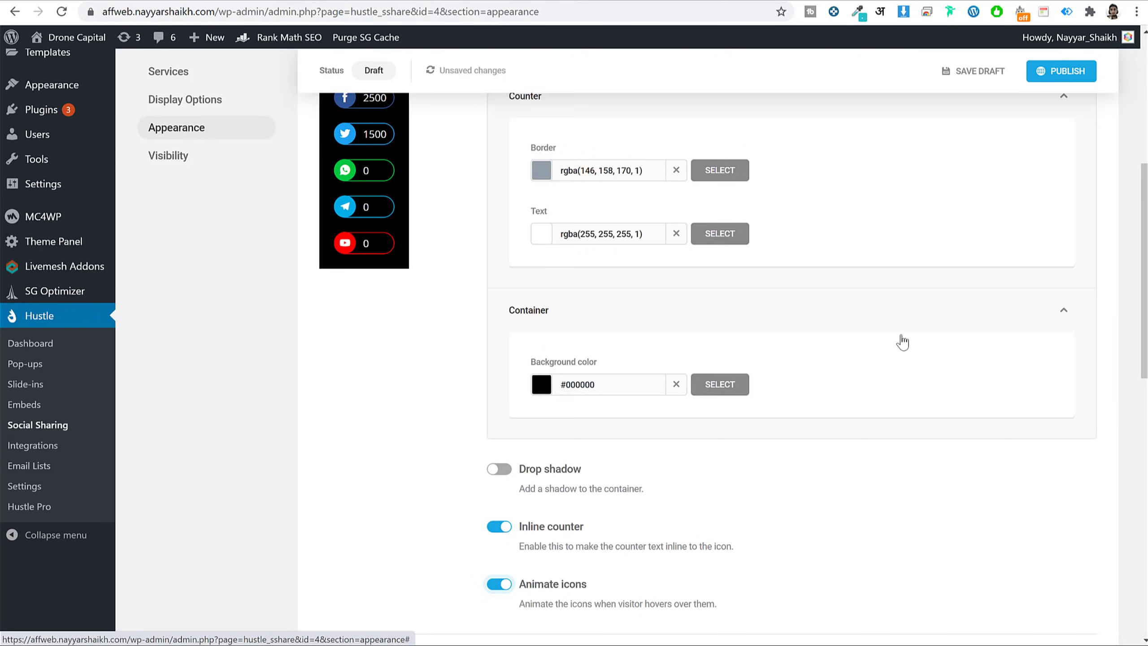
# Step: Leave the Inline / Widget / Shortcode styling at its defaults and continue to the Visibility settings
pyautogui.scroll(-8, 900, 338)
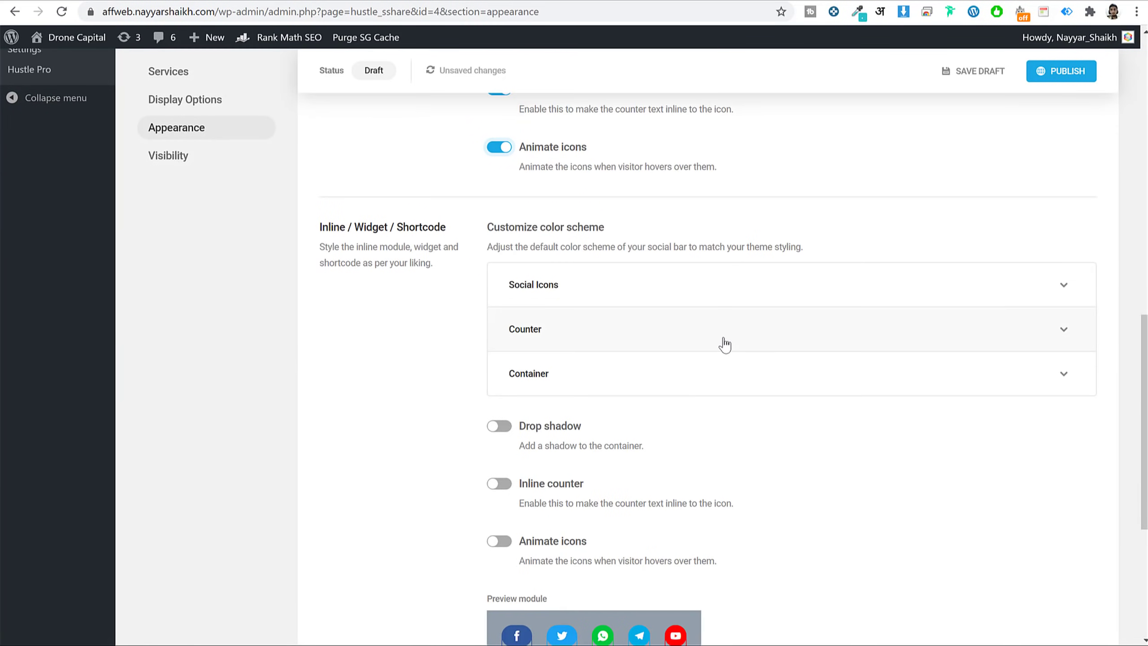
pyautogui.click(724, 346)
pyautogui.click(741, 339)
pyautogui.scroll(-5, 834, 402)
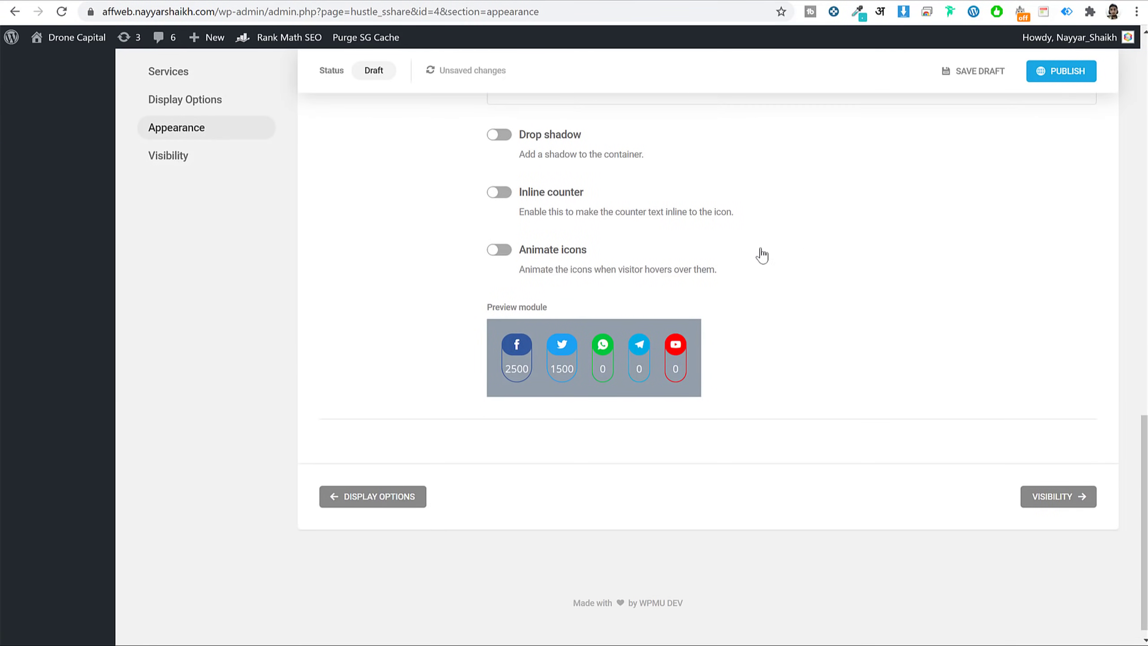
pyautogui.click(1090, 506)
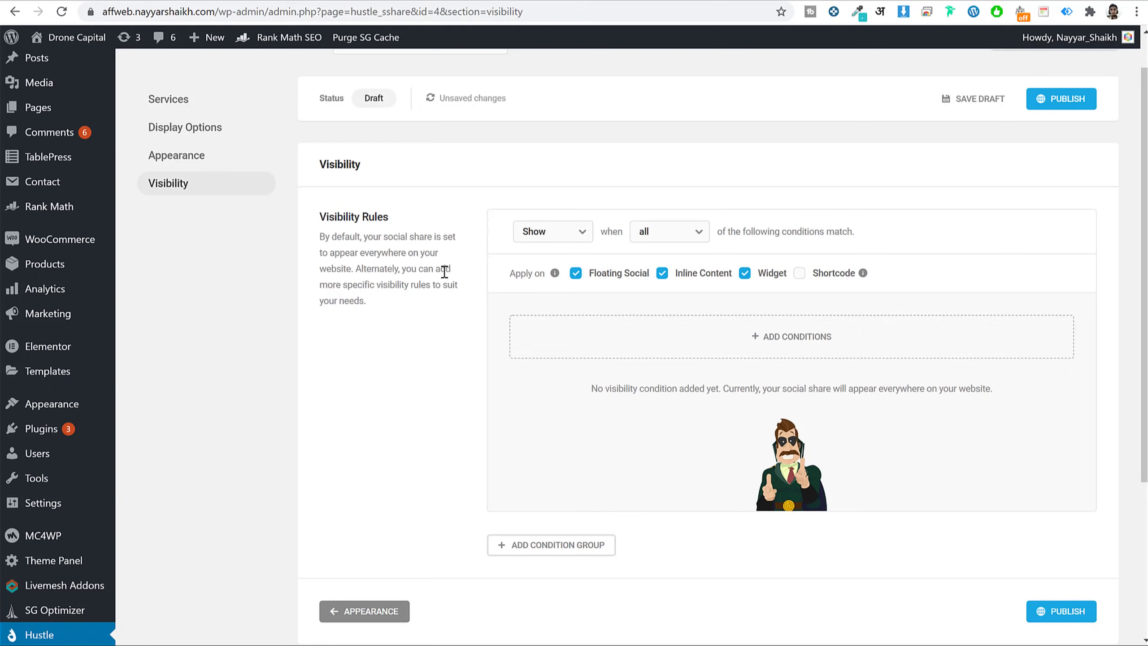
# Step: Review the visibility rules, add no conditions so the bar appears site-wide, and publish the social sharing module
pyautogui.moveTo(347, 244); pyautogui.dragTo(400, 290)
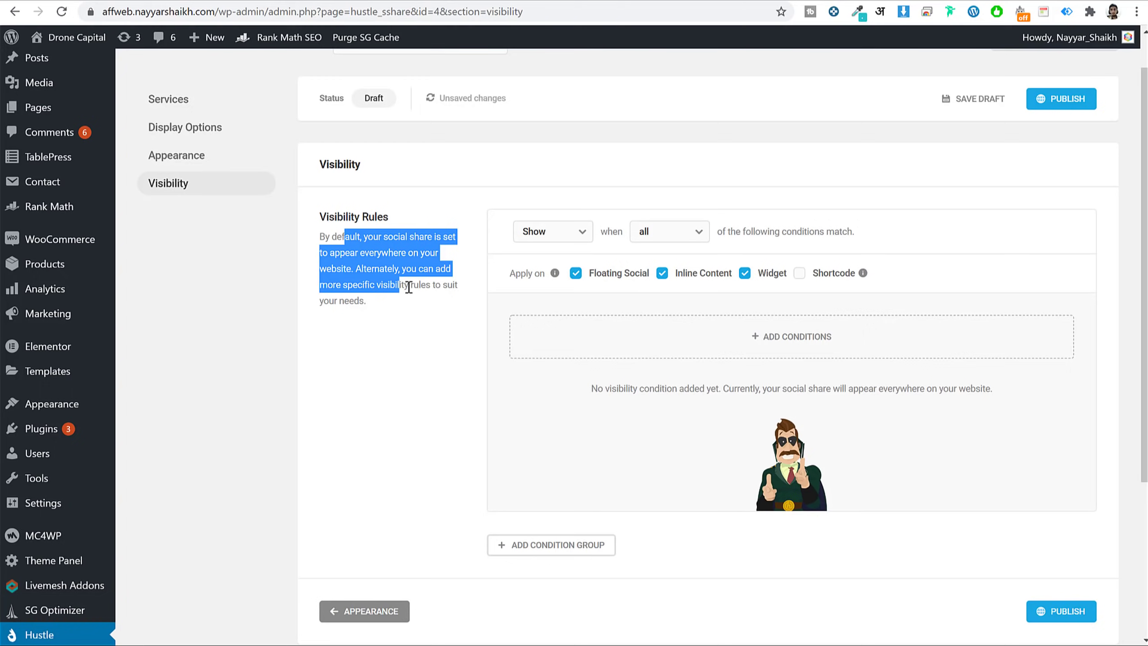
pyautogui.click(872, 552)
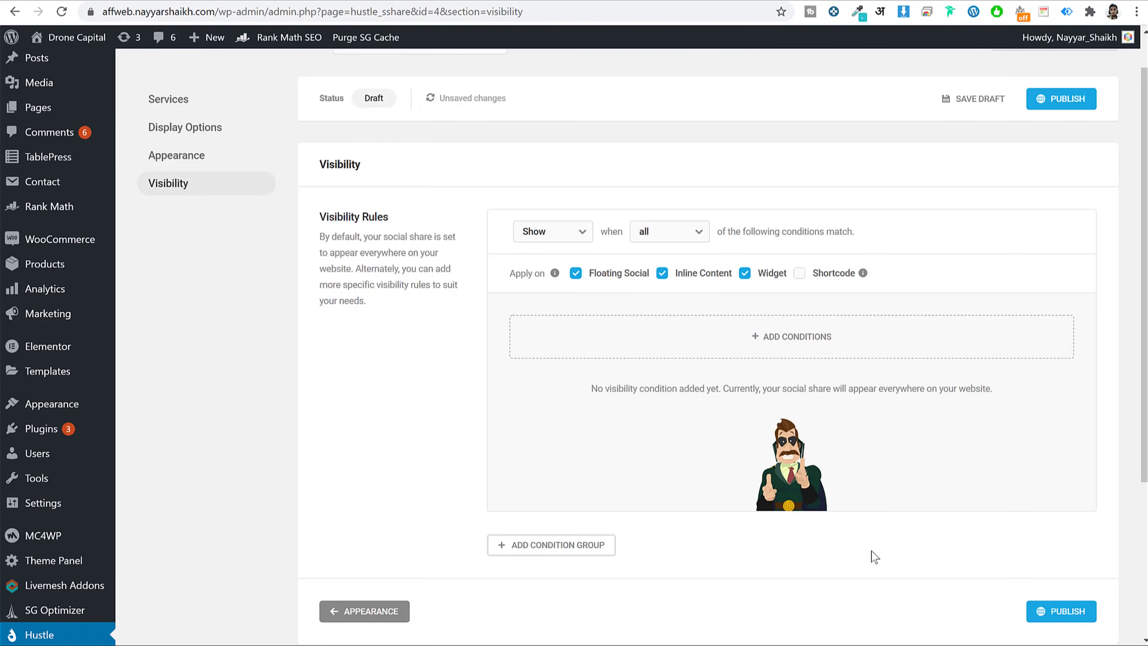
pyautogui.click(1042, 611)
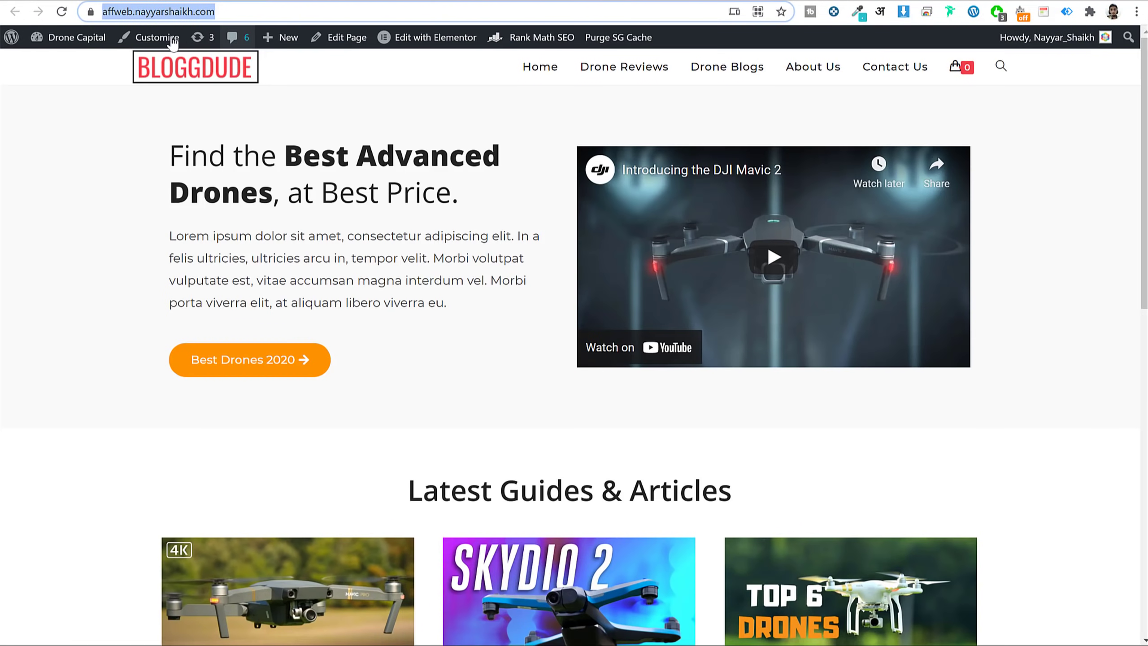
# Step: Check the floating social bar along the live homepage and close the Covid-19 Update slide-in
pyautogui.click(228, 78)
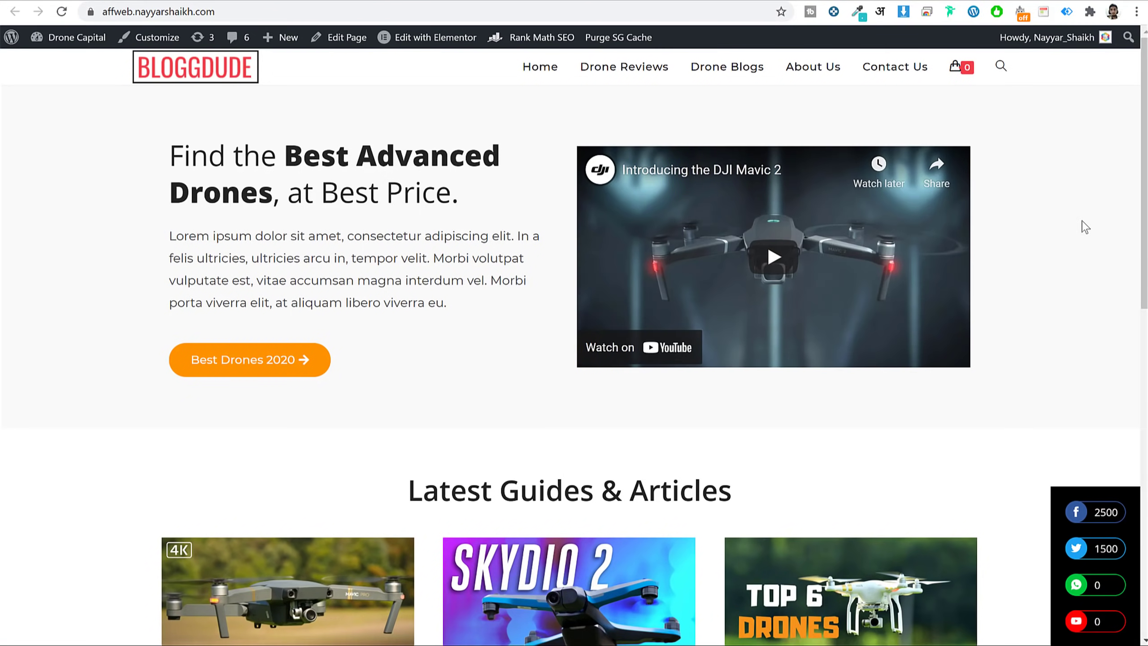
pyautogui.scroll(-15, 1091, 493)
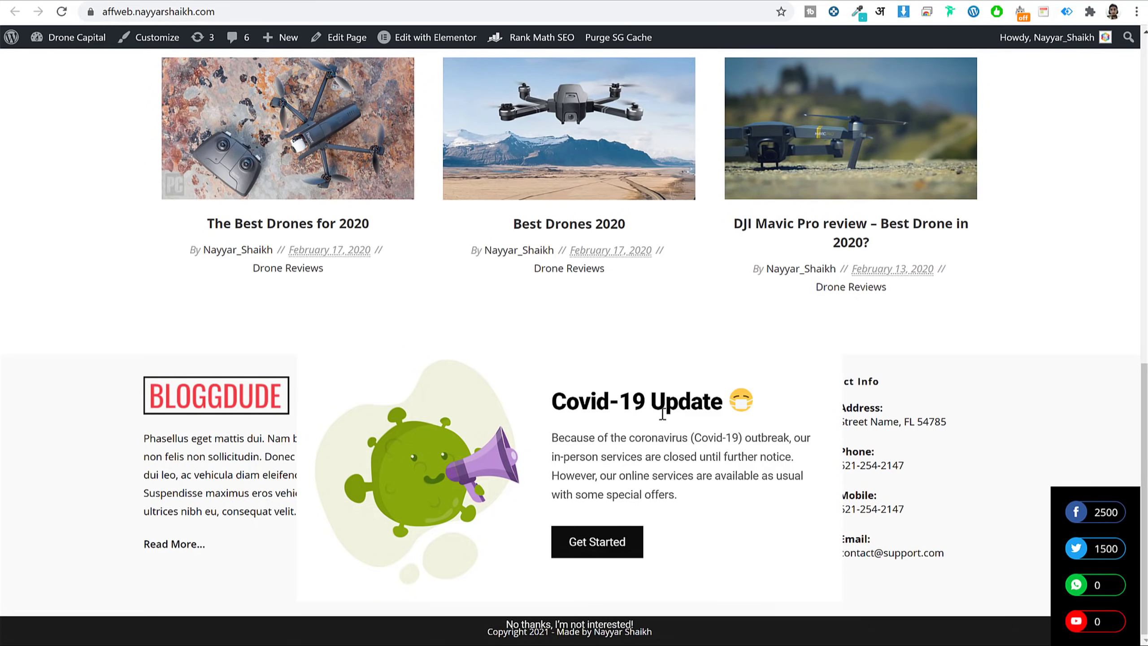
pyautogui.scroll(15, 663, 414)
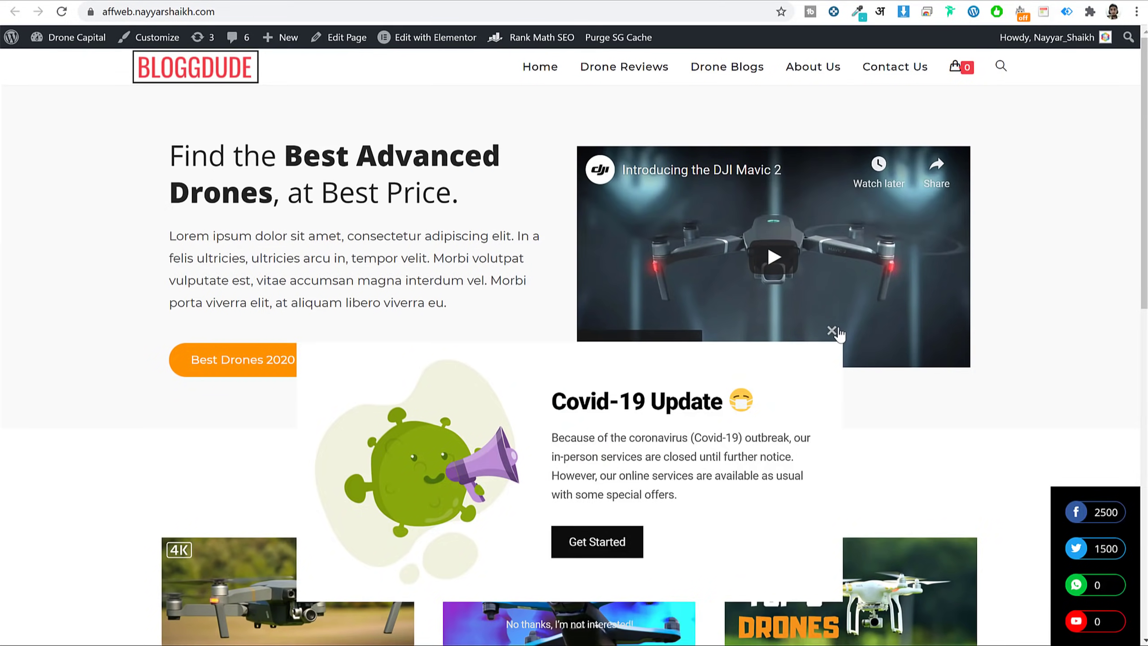
pyautogui.click(831, 330)
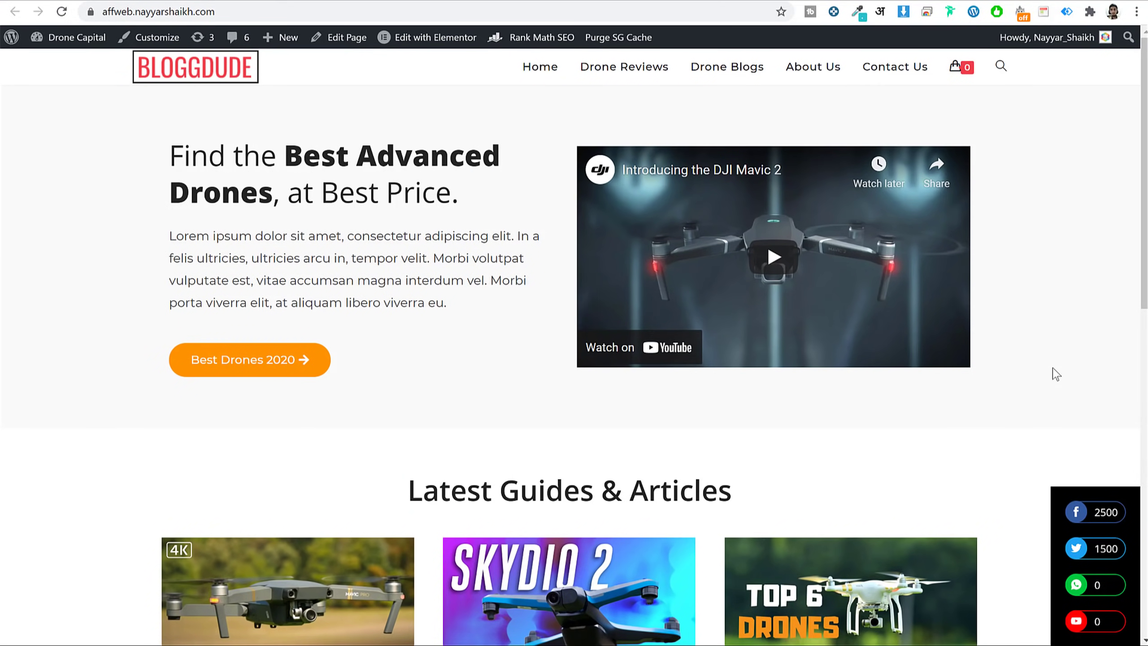